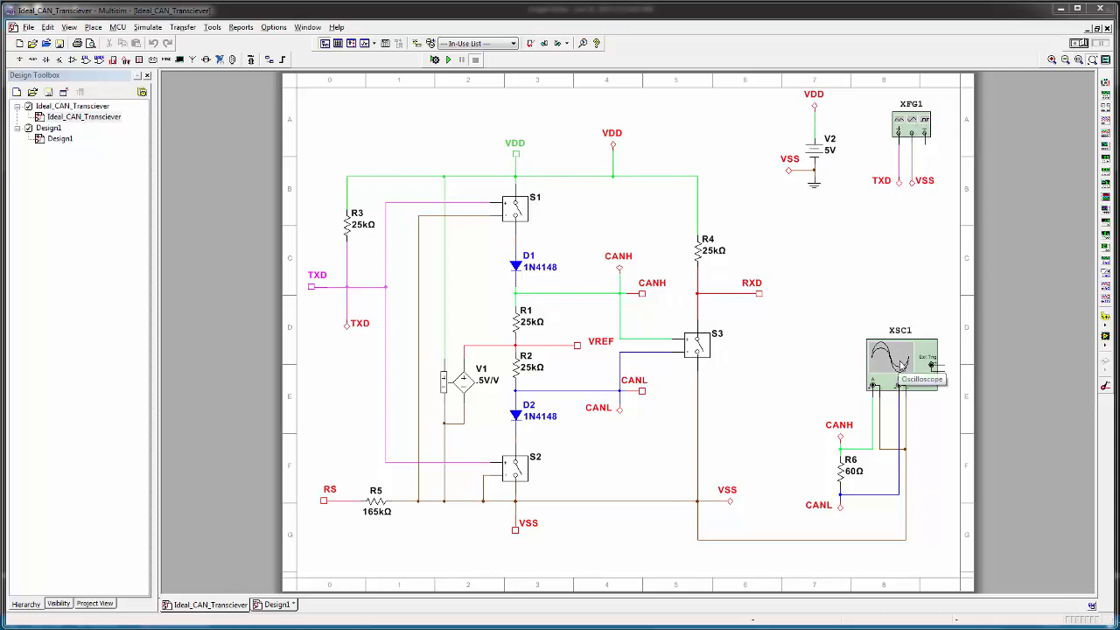
- Simulate the CAN transceiver circuit and examine the CANH and CANL waveforms on oscilloscope XSC1, closing it when finished
click(1082, 43)
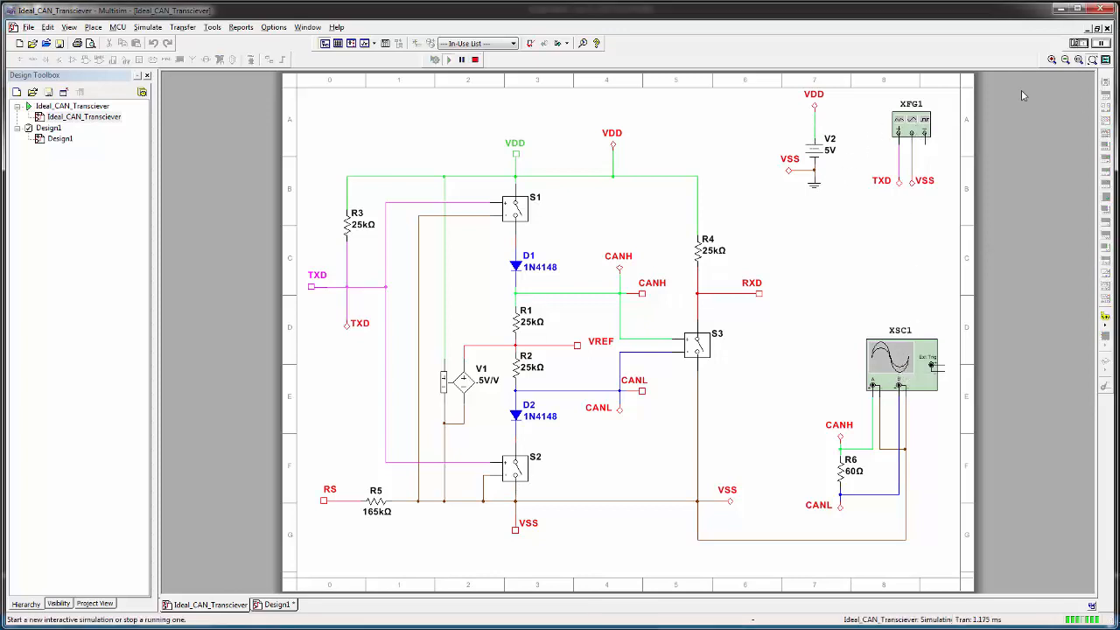
click(897, 361)
double_click(896, 361)
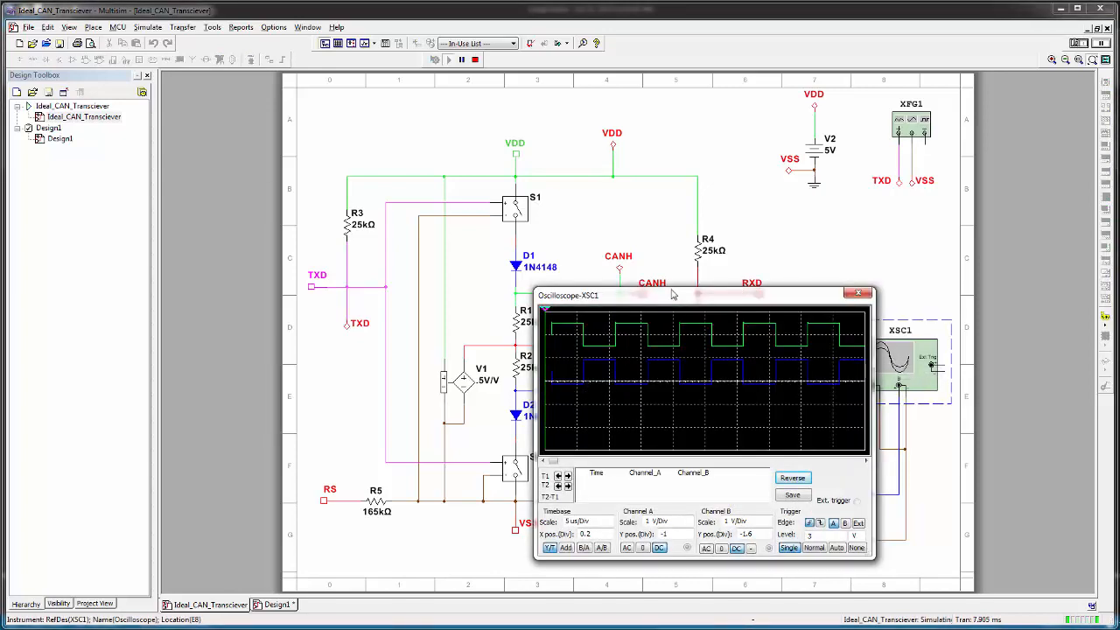
drag(676, 296, 634, 277)
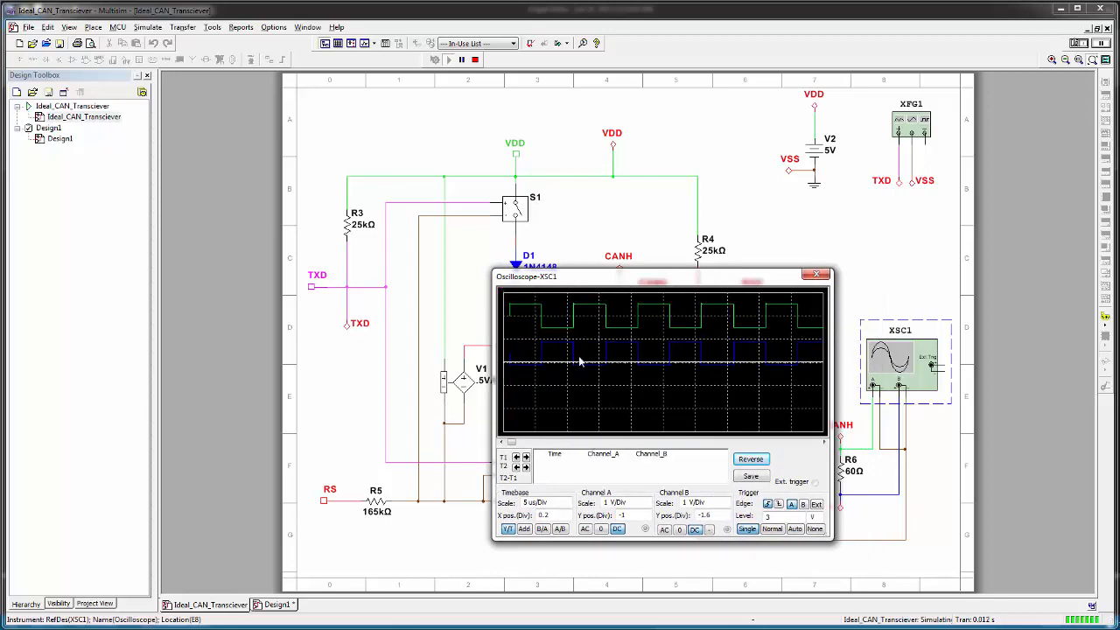
drag(658, 277, 446, 137)
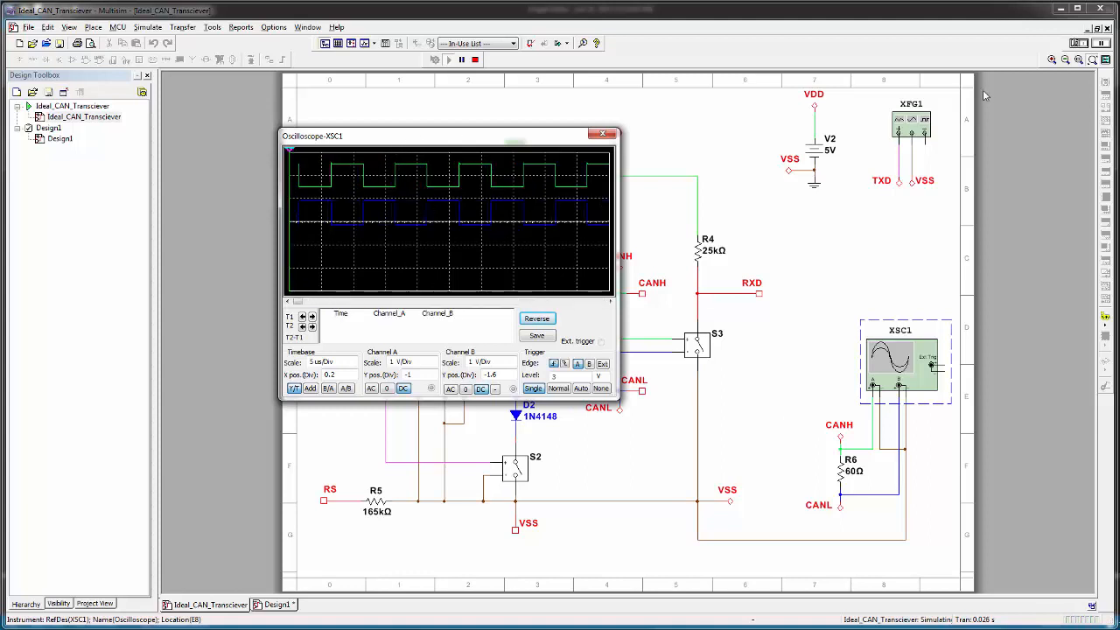
click(1078, 43)
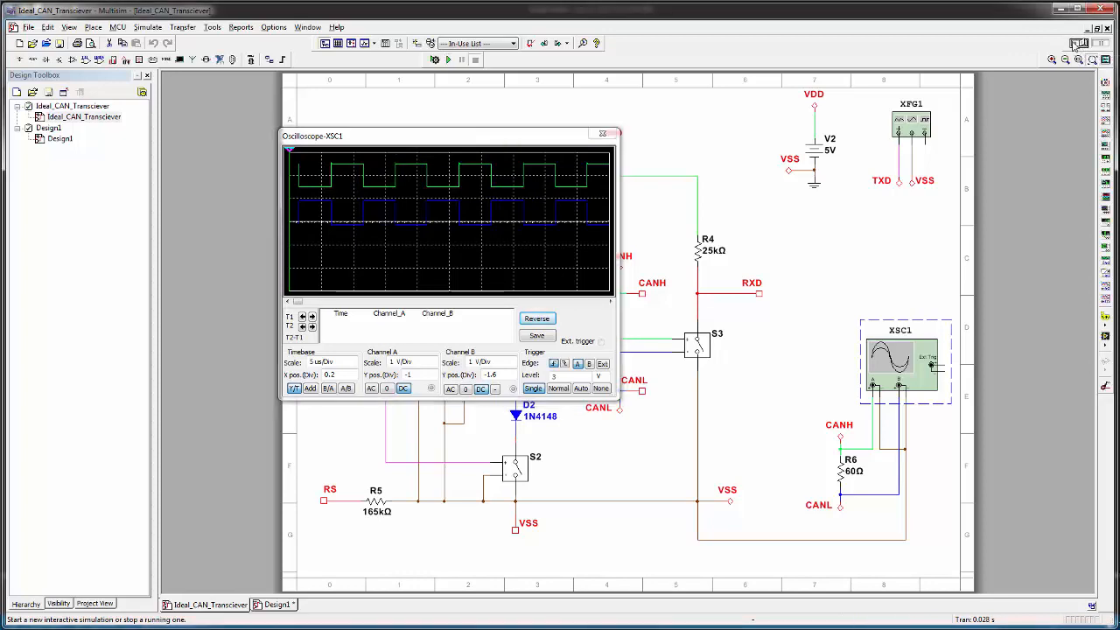
click(602, 133)
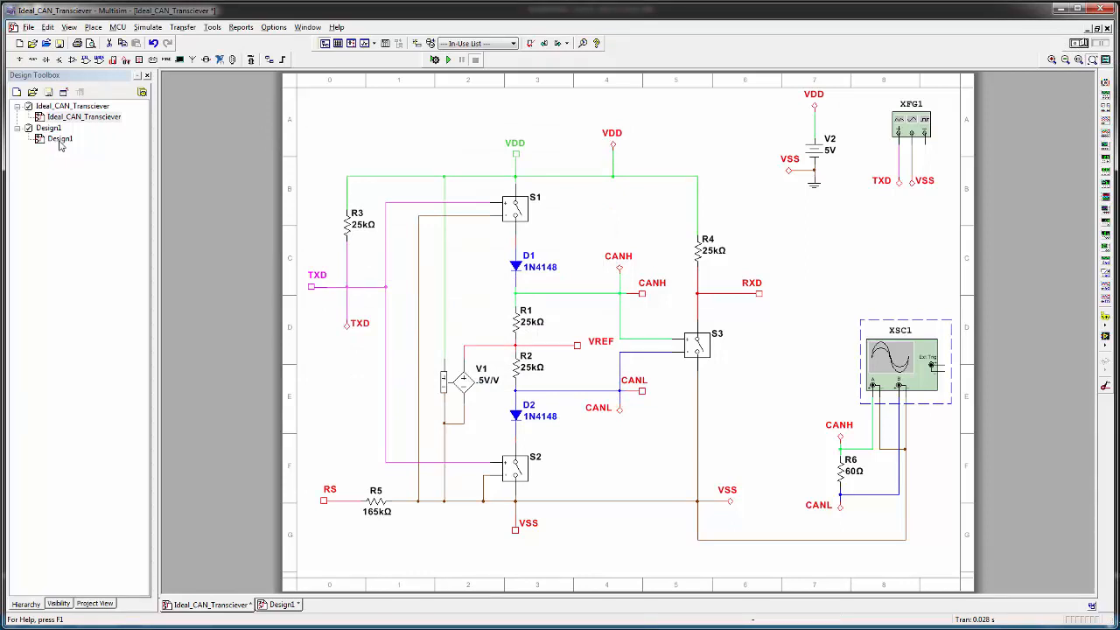
- Create a new blank design and show the grid on its sheet
click(19, 45)
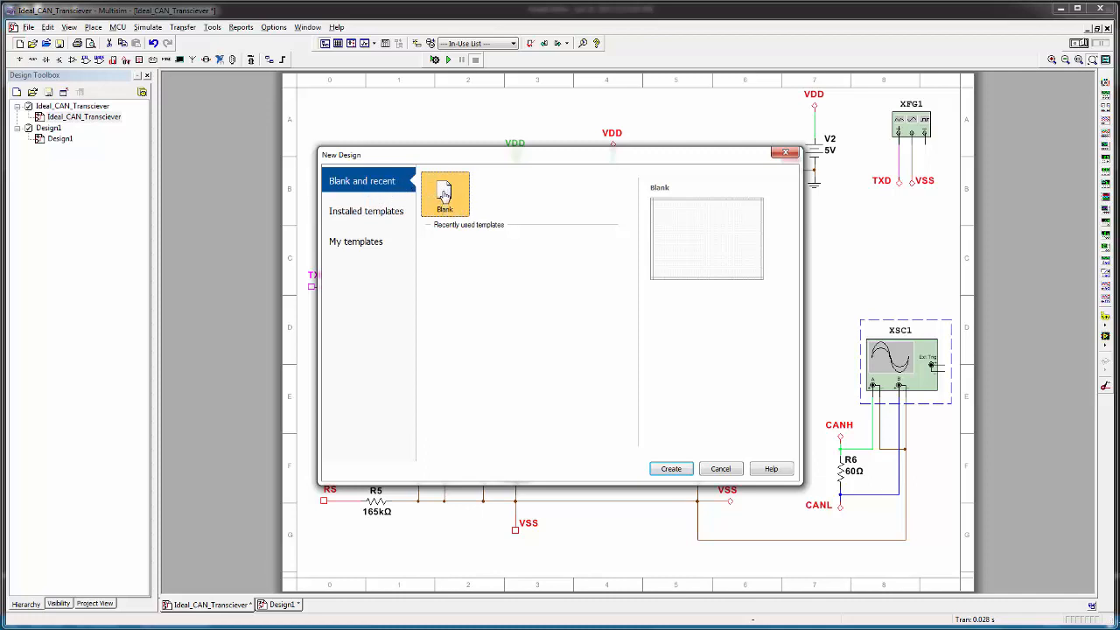
click(679, 474)
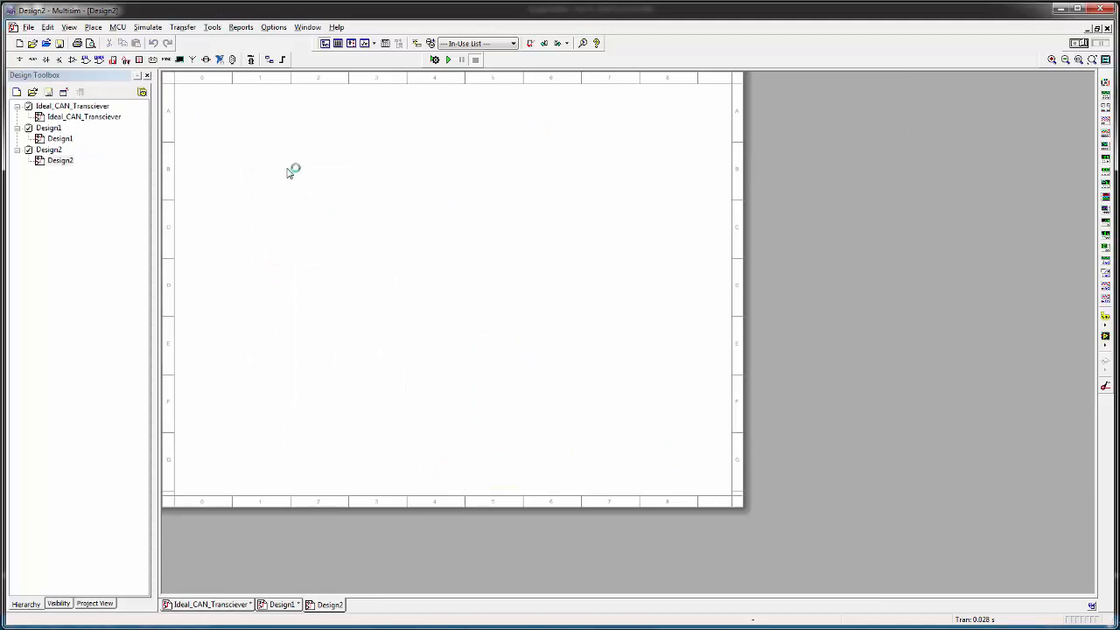
click(72, 27)
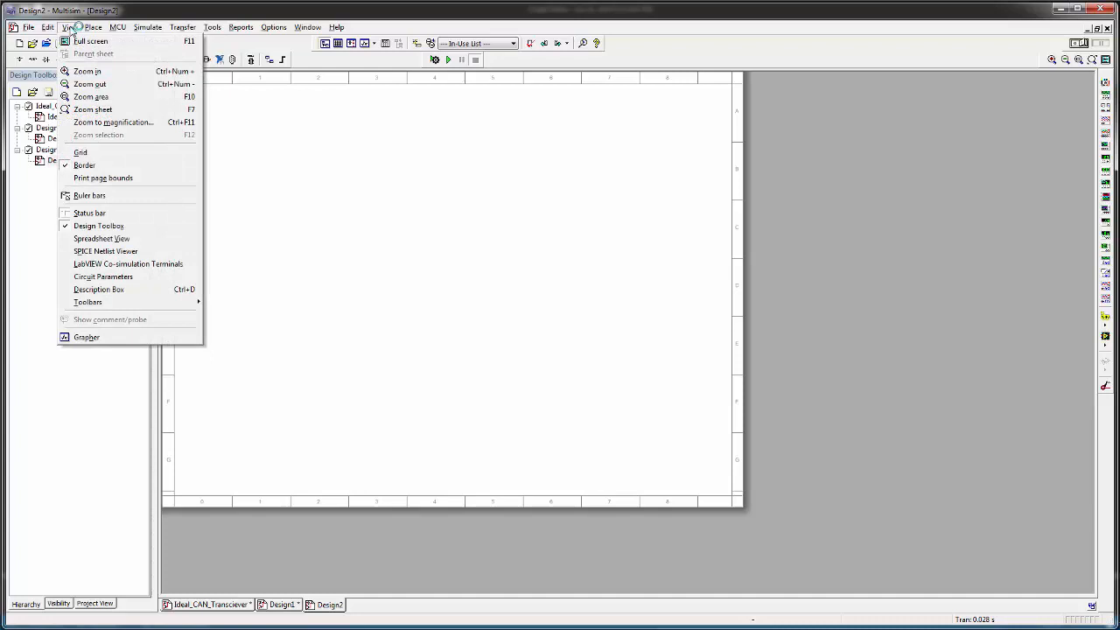
click(104, 111)
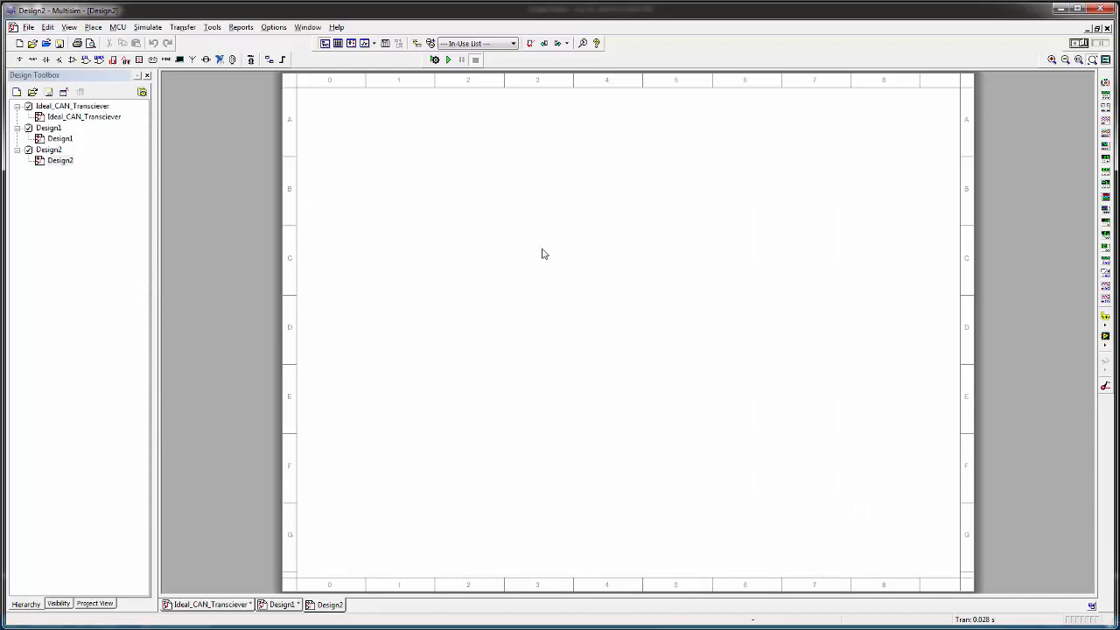
click(76, 29)
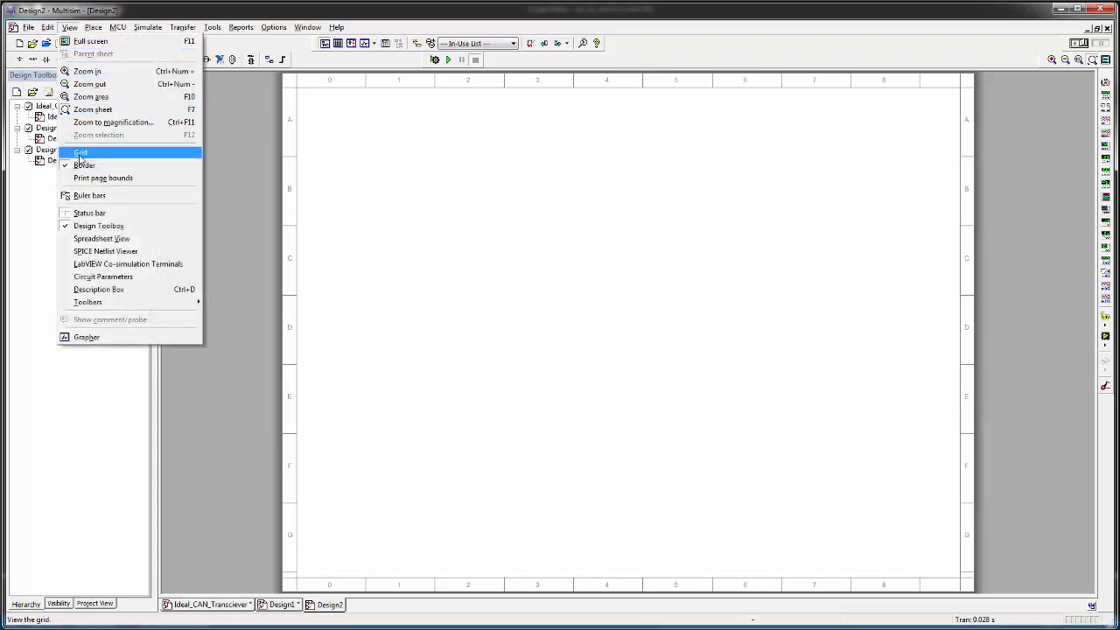
click(80, 154)
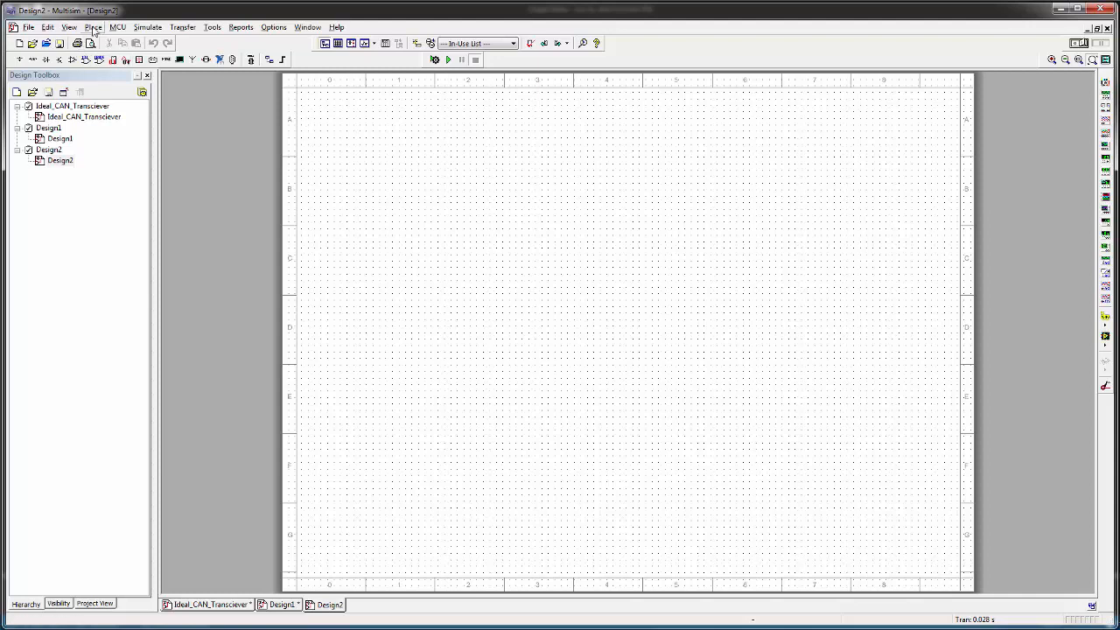
- Place a hierarchical connector near the upper-left corner of the sheet
click(93, 28)
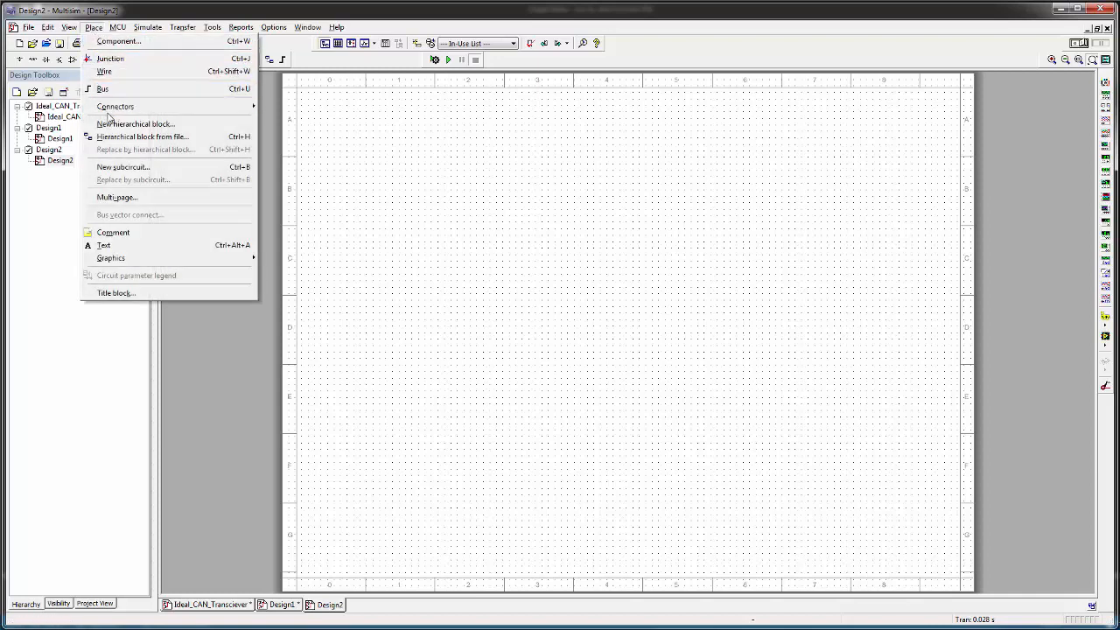
mouse_move(113, 106)
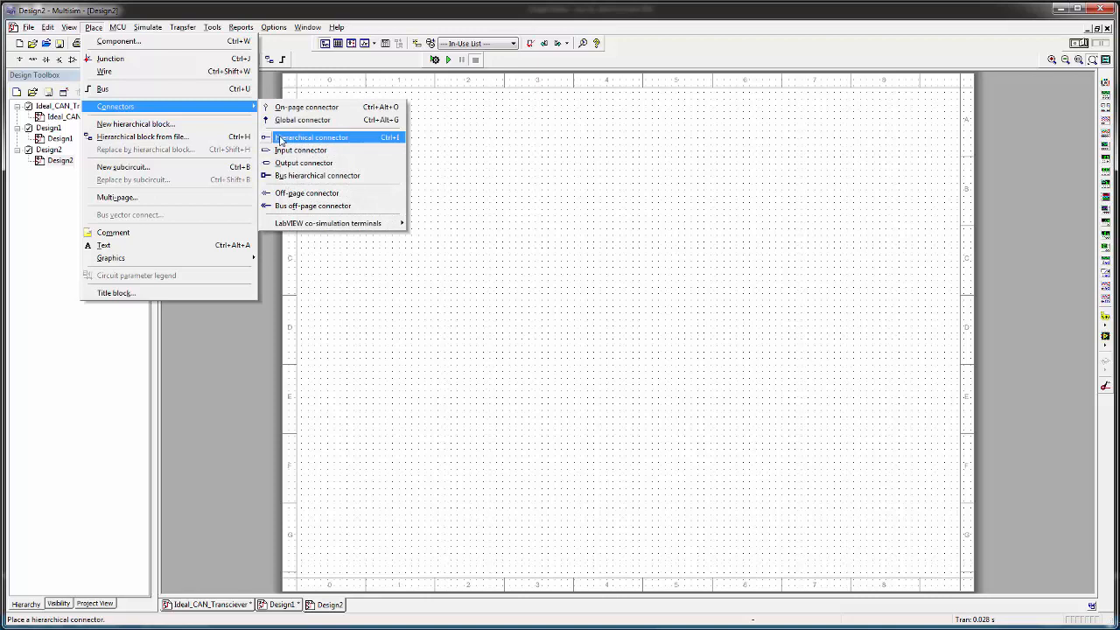
click(293, 141)
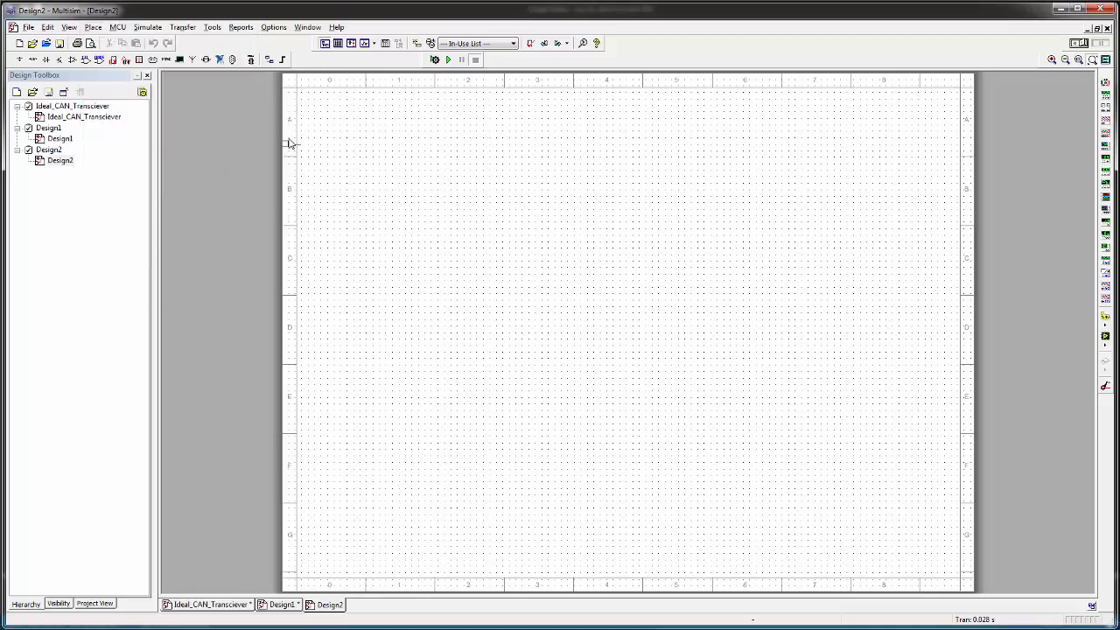
click(360, 128)
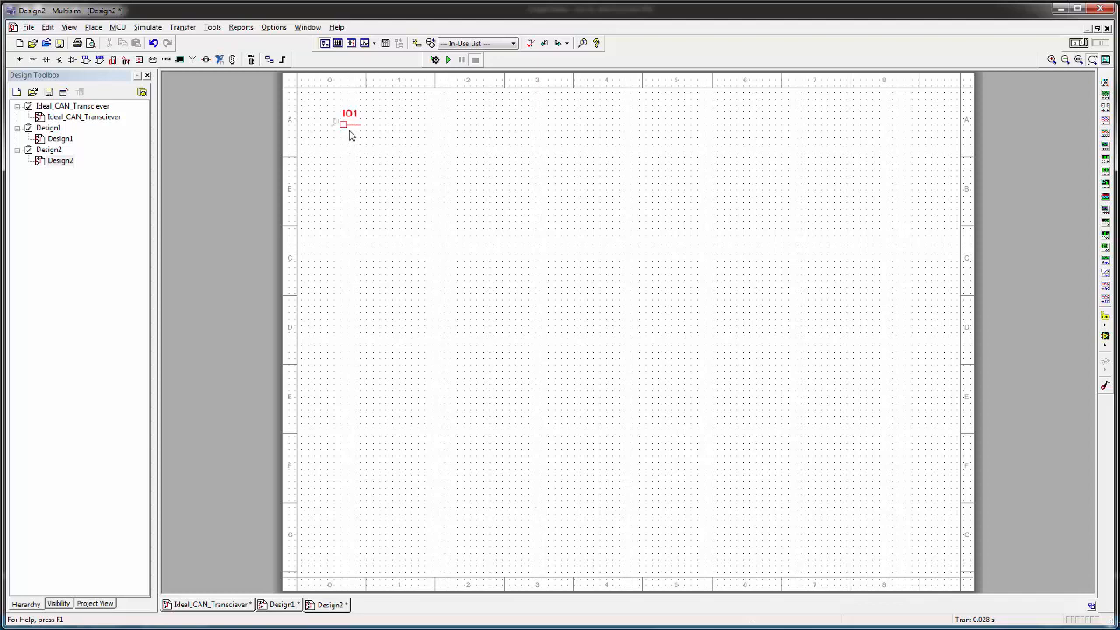
- Copy the hierarchical connector and paste seven more in a column beneath it, making eight connectors
click(346, 129)
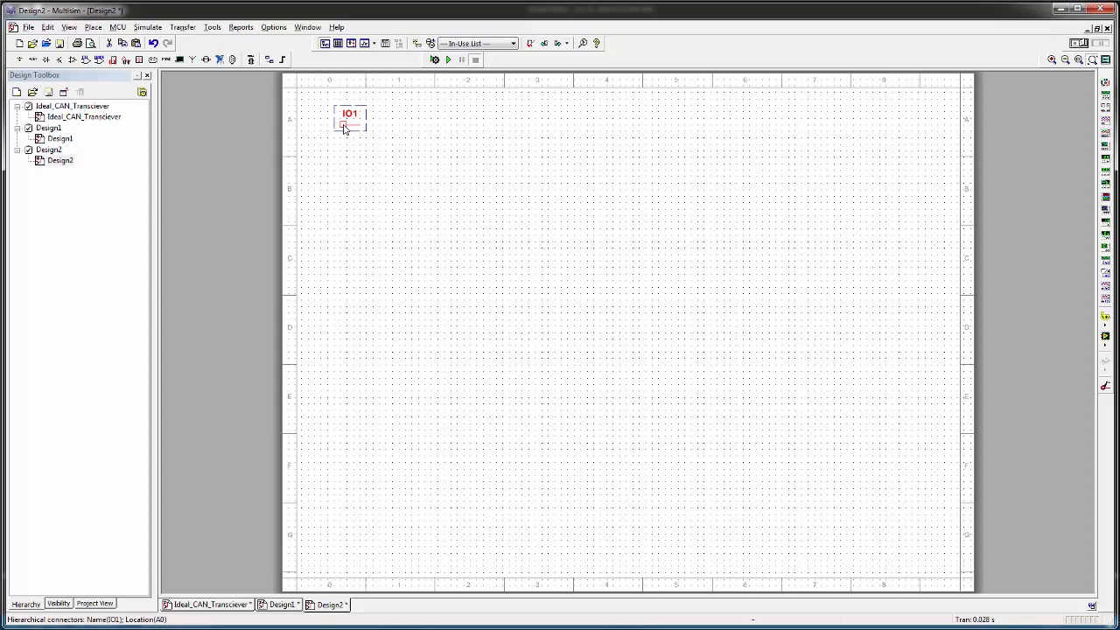
drag(344, 127, 348, 156)
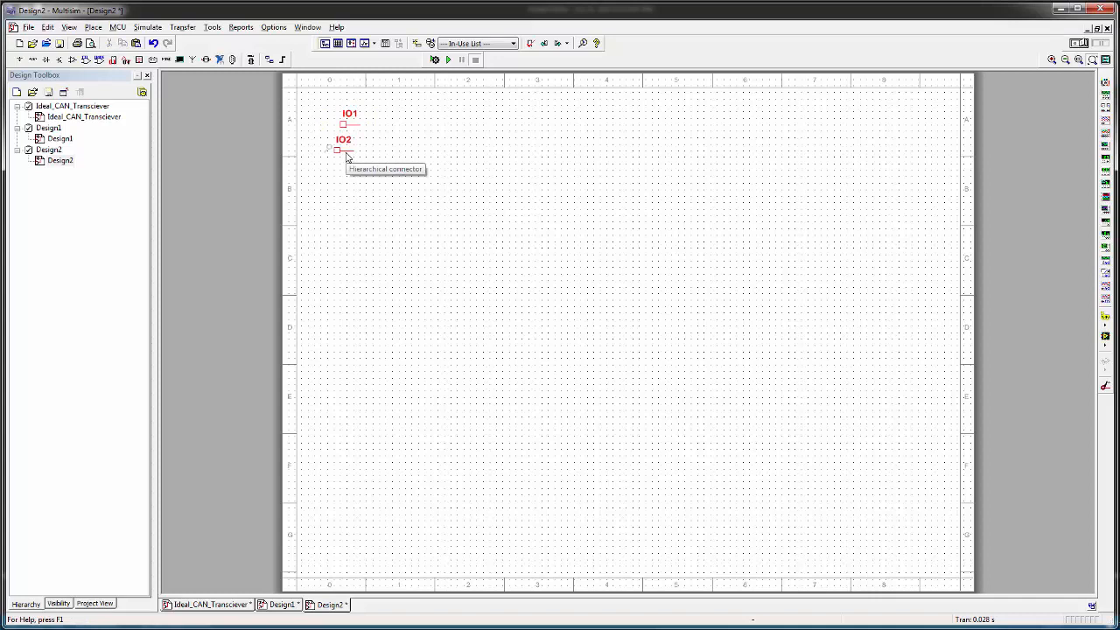
drag(347, 157, 354, 178)
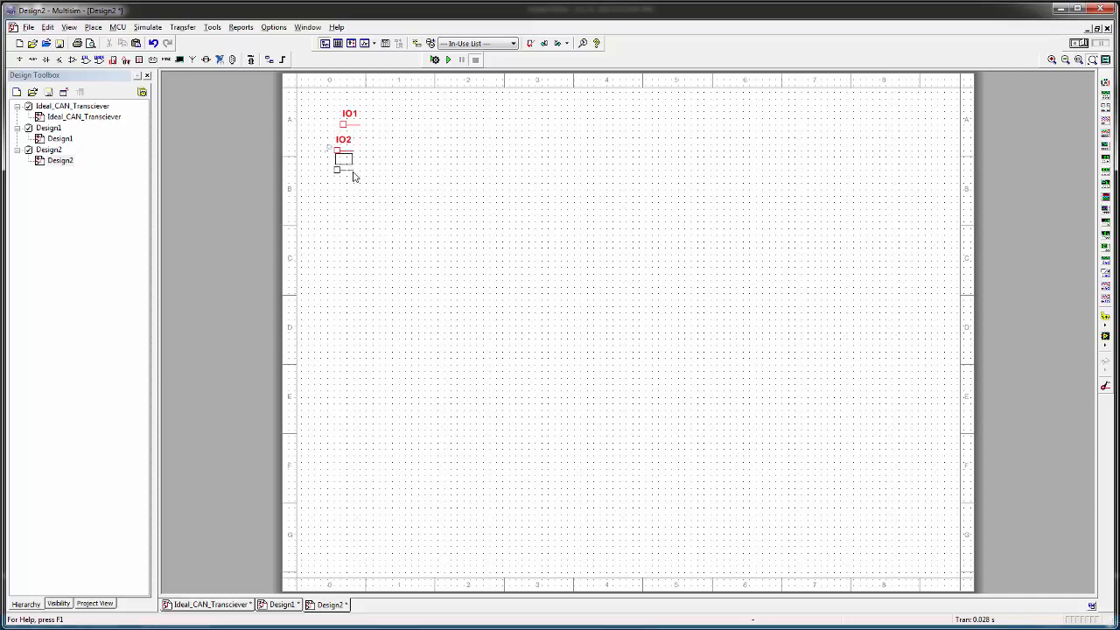
click(355, 178)
click(351, 196)
click(351, 216)
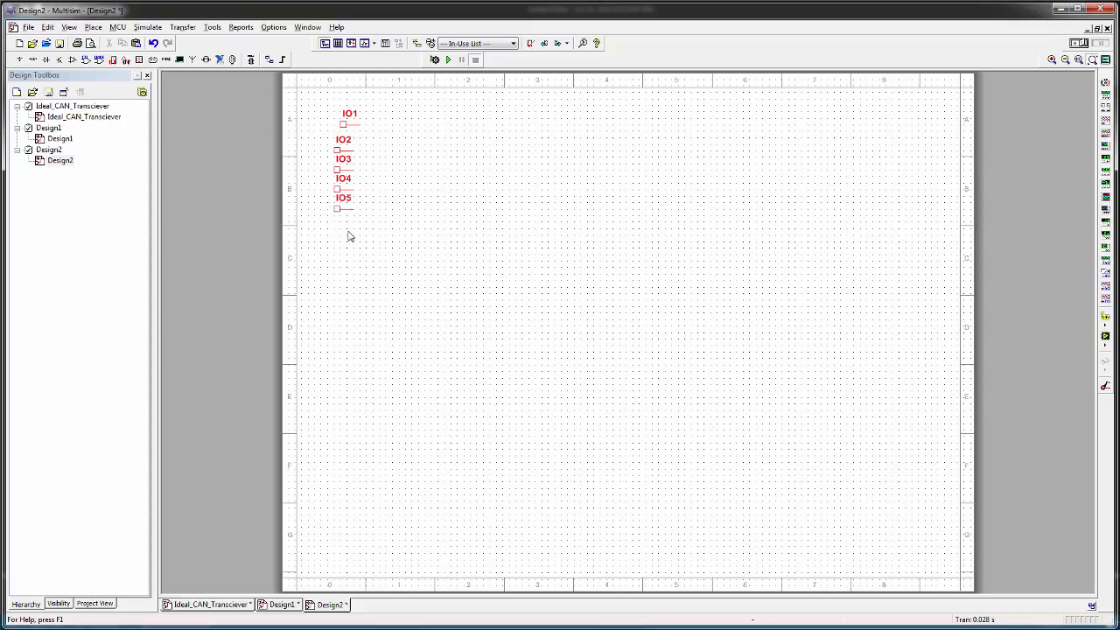
click(353, 234)
click(352, 253)
click(355, 282)
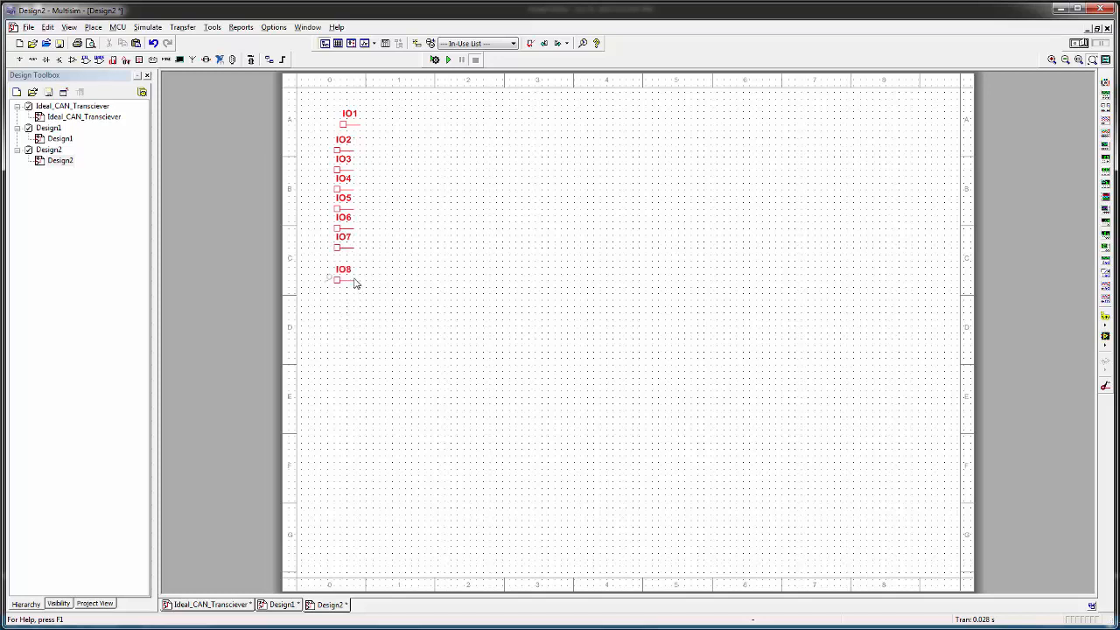
- Rename the hierarchical connectors IO1 and IO2 as VDD and VSS
double_click(345, 128)
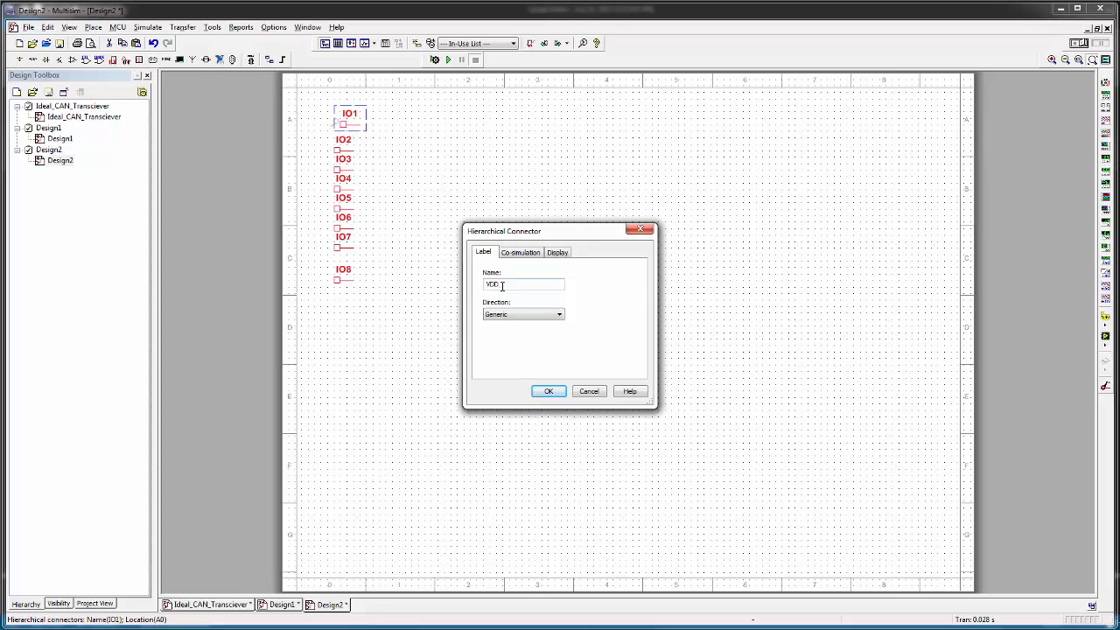
text(VDD)
key(Return)
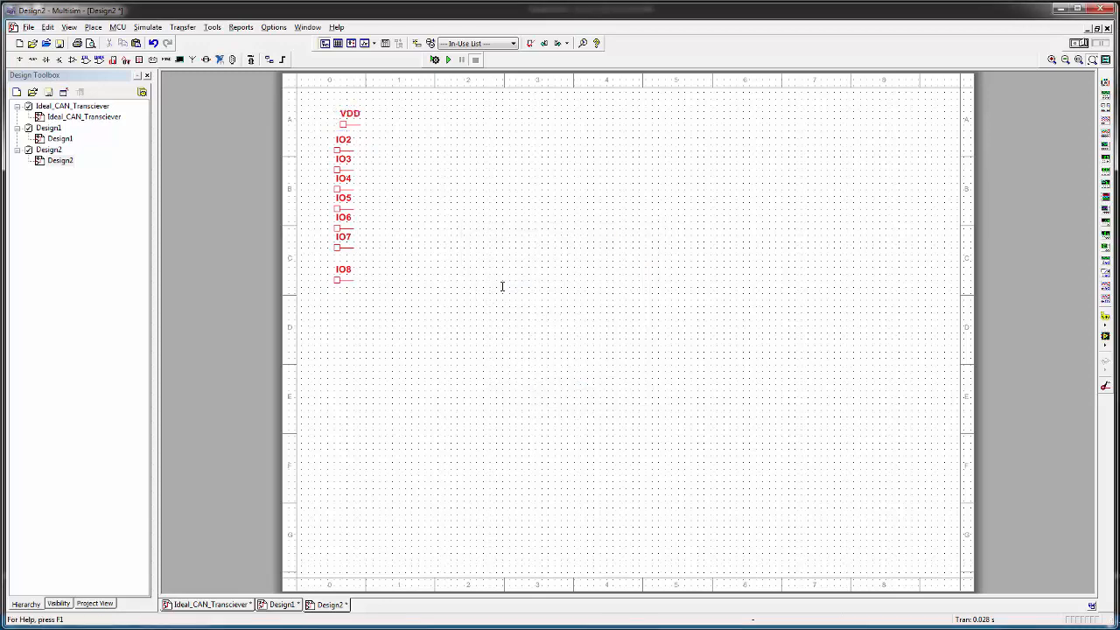
double_click(339, 154)
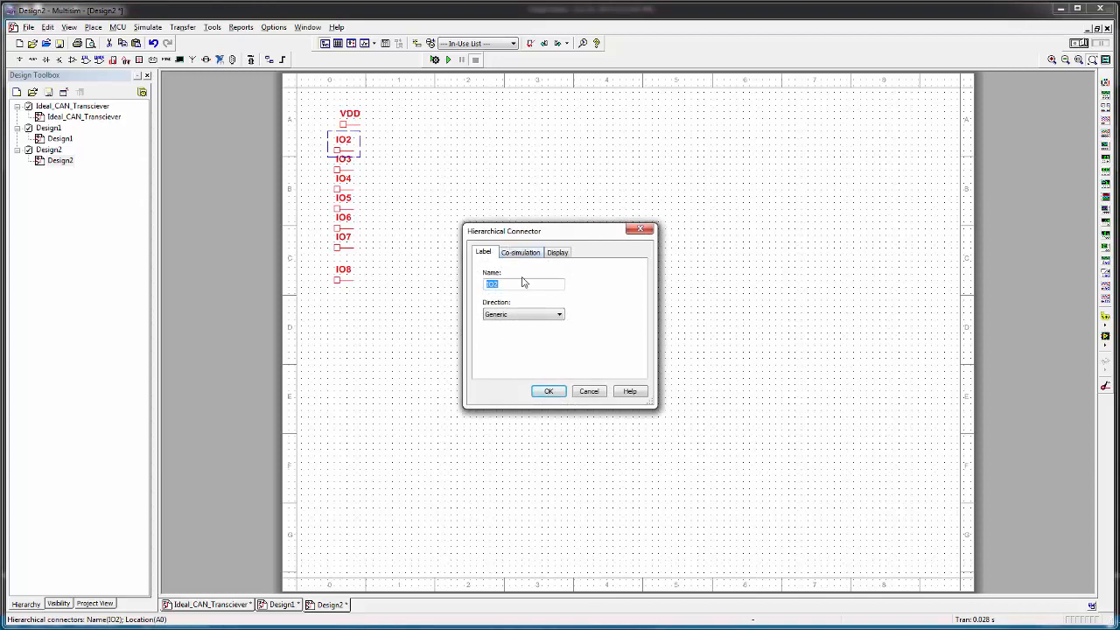
text(VSS)
key(Return)
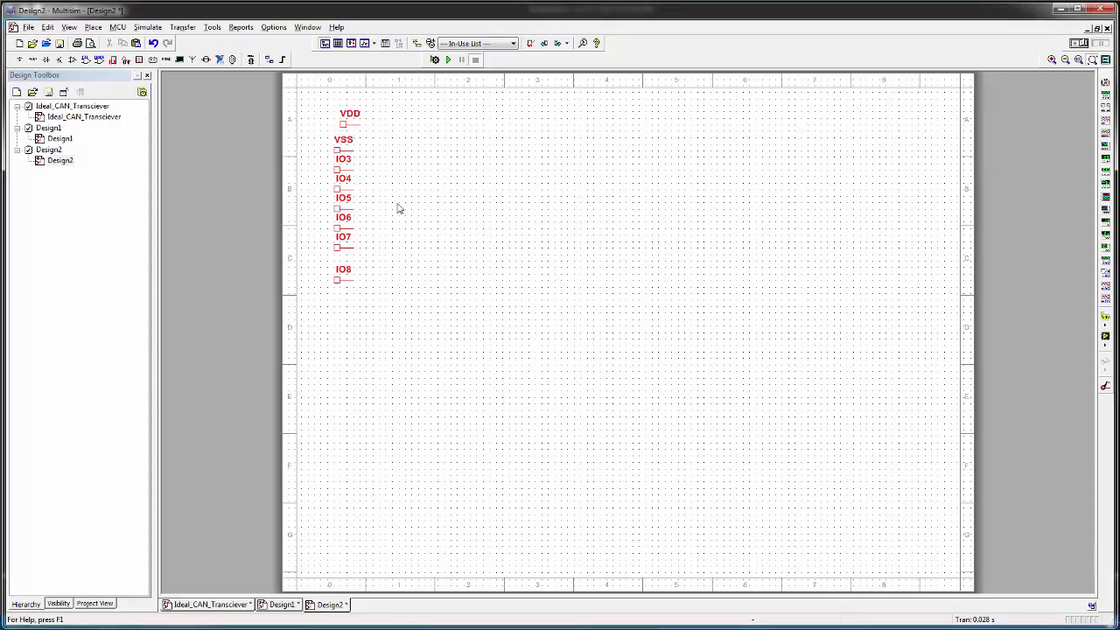
- Rename connector IO3 as TXD and IO4 as rXd, shifting the latter slightly to the right
double_click(338, 172)
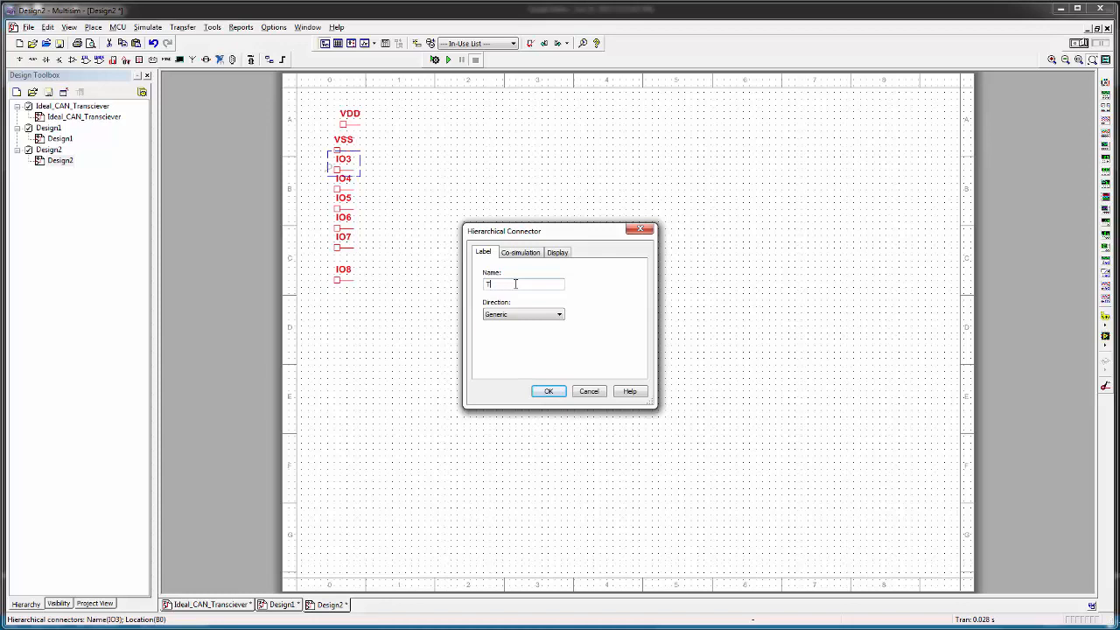
key(Return)
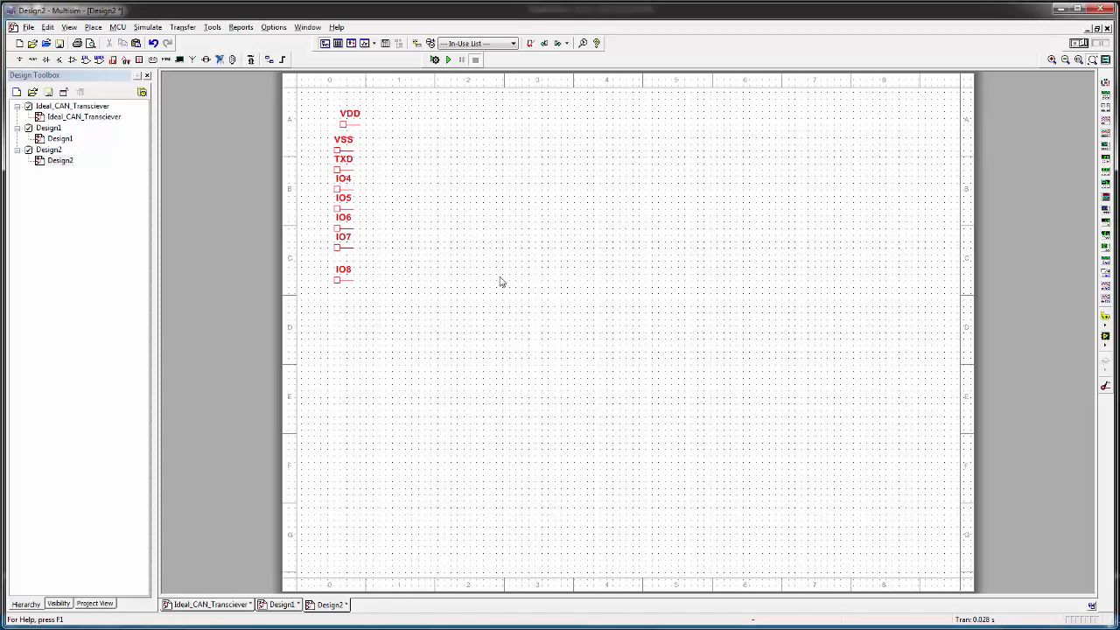
double_click(338, 190)
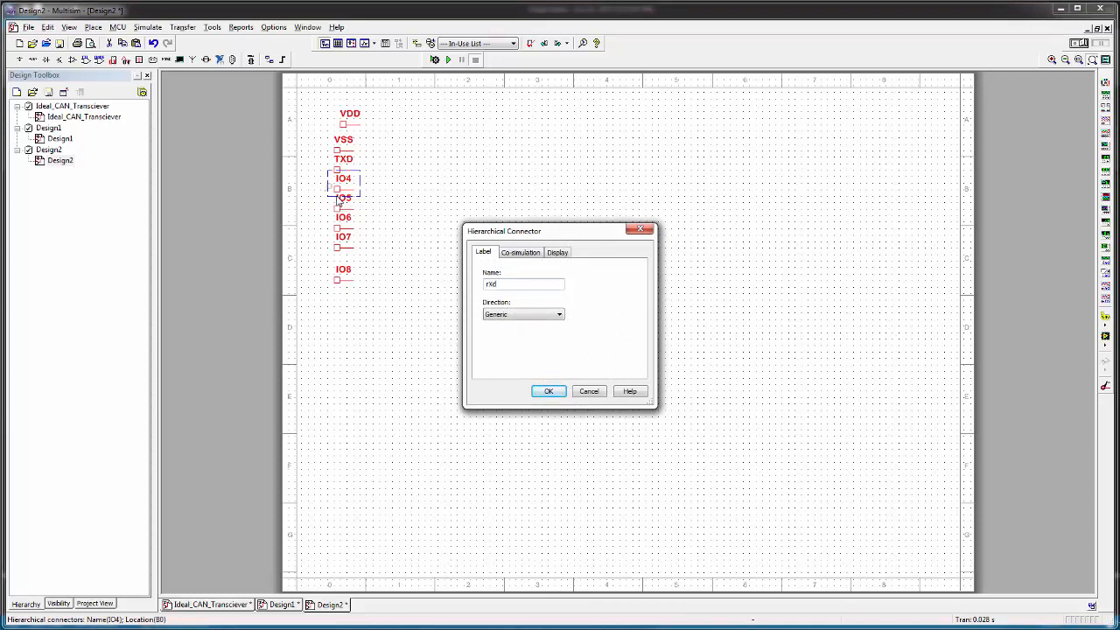
key(Return)
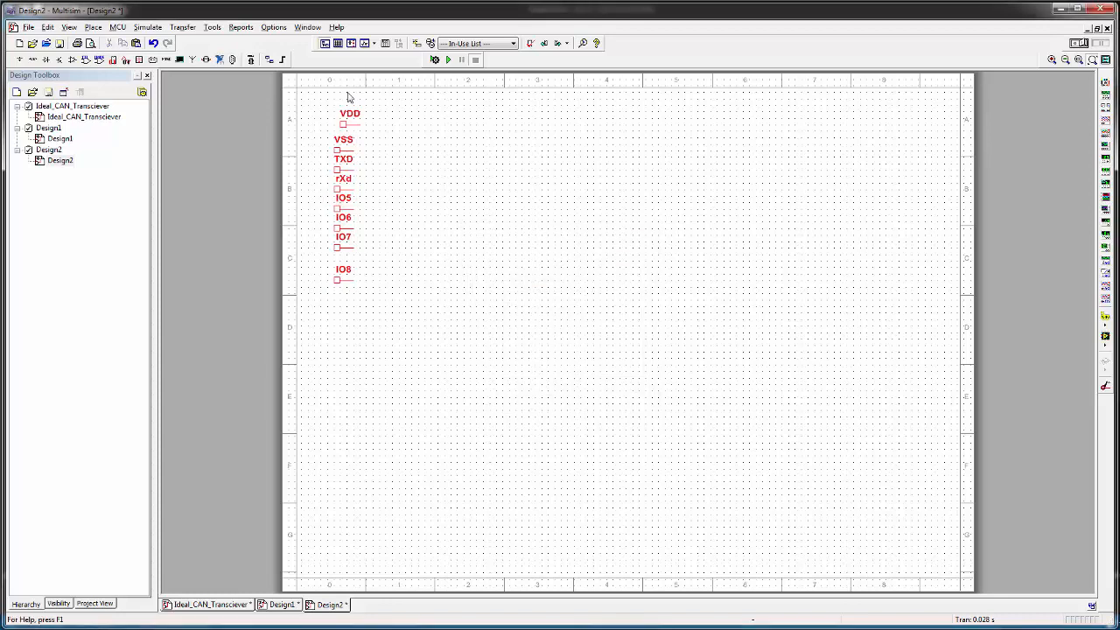
drag(336, 191, 354, 187)
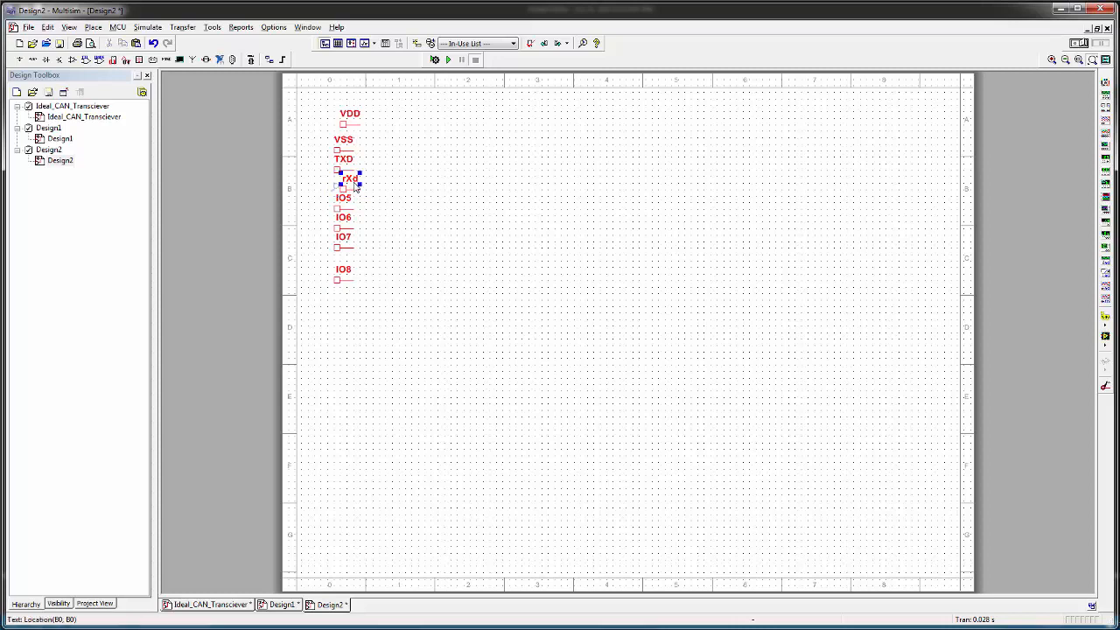
- Rename connector IO5 as CANH and correct the connector name rXd to RXD
double_click(350, 198)
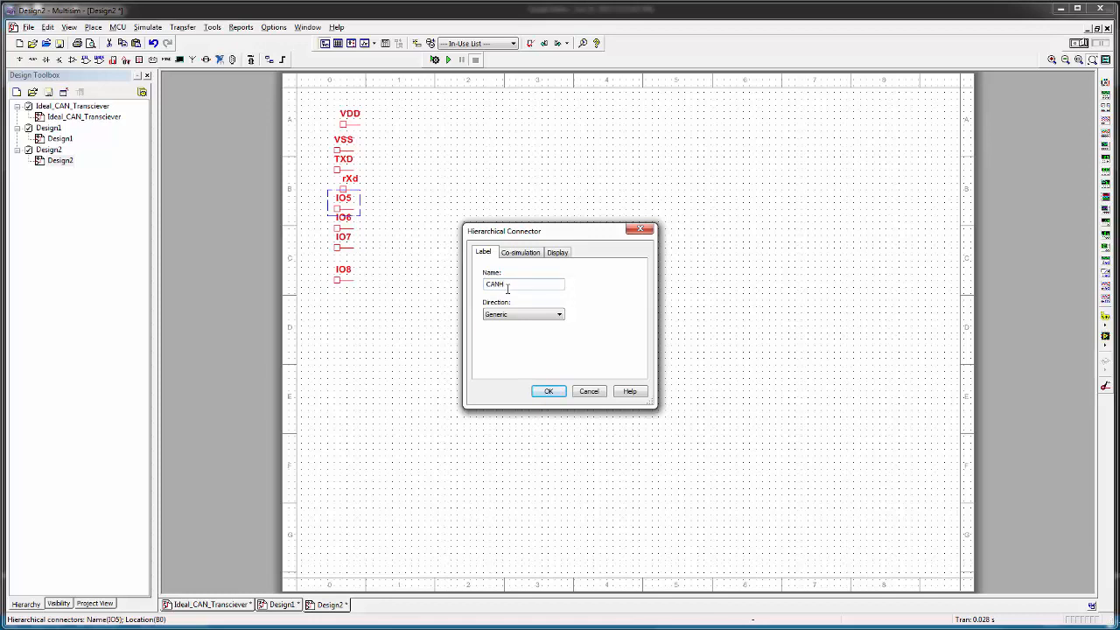
key(Return)
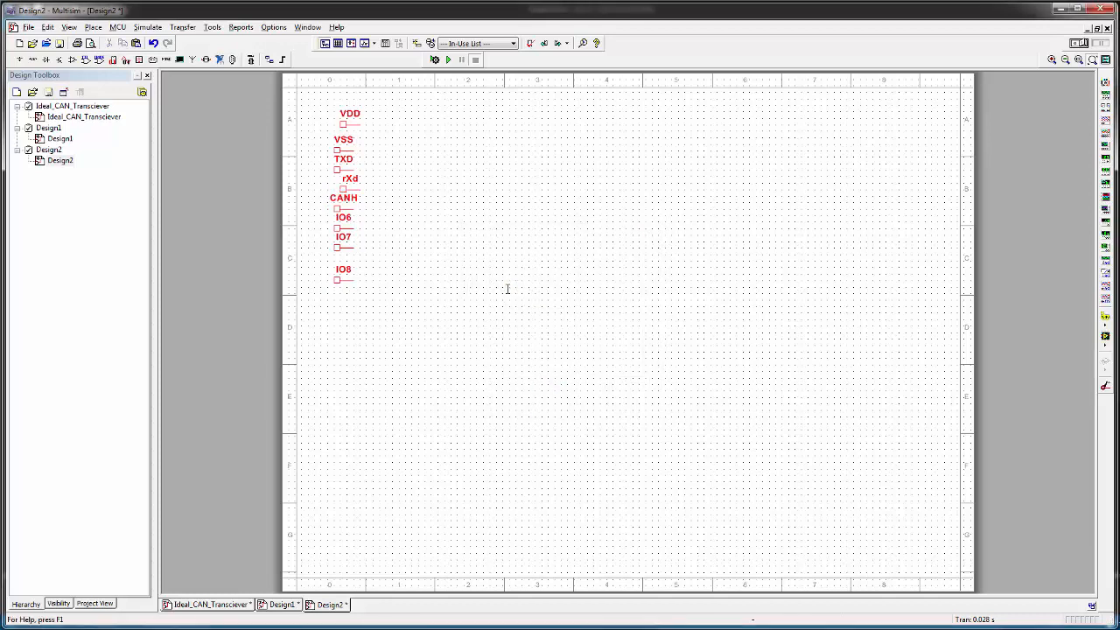
double_click(346, 191)
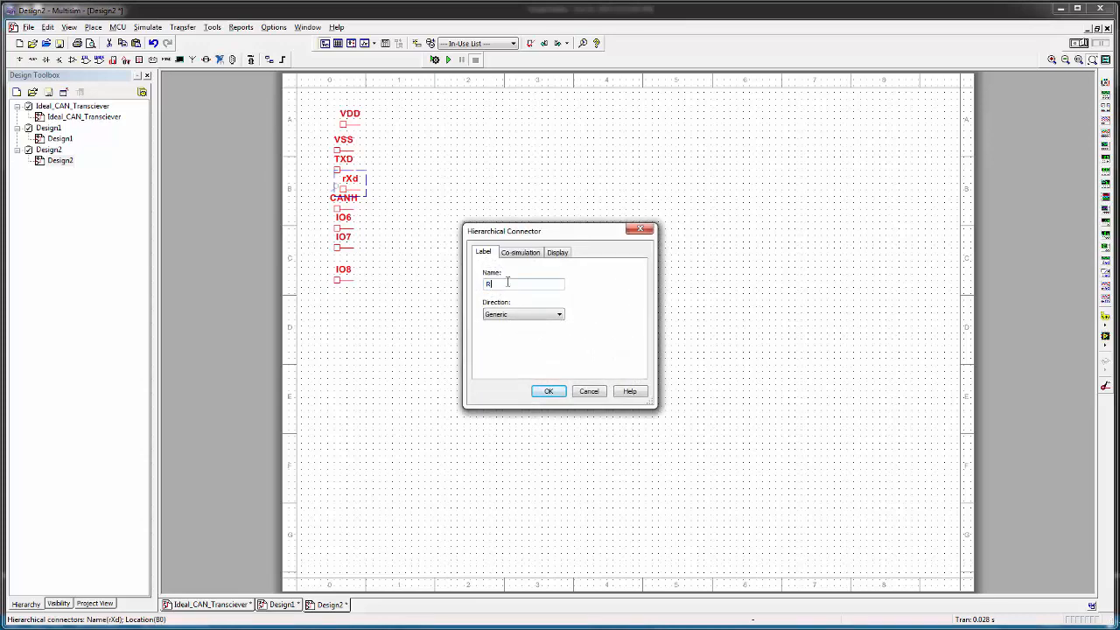
key(Return)
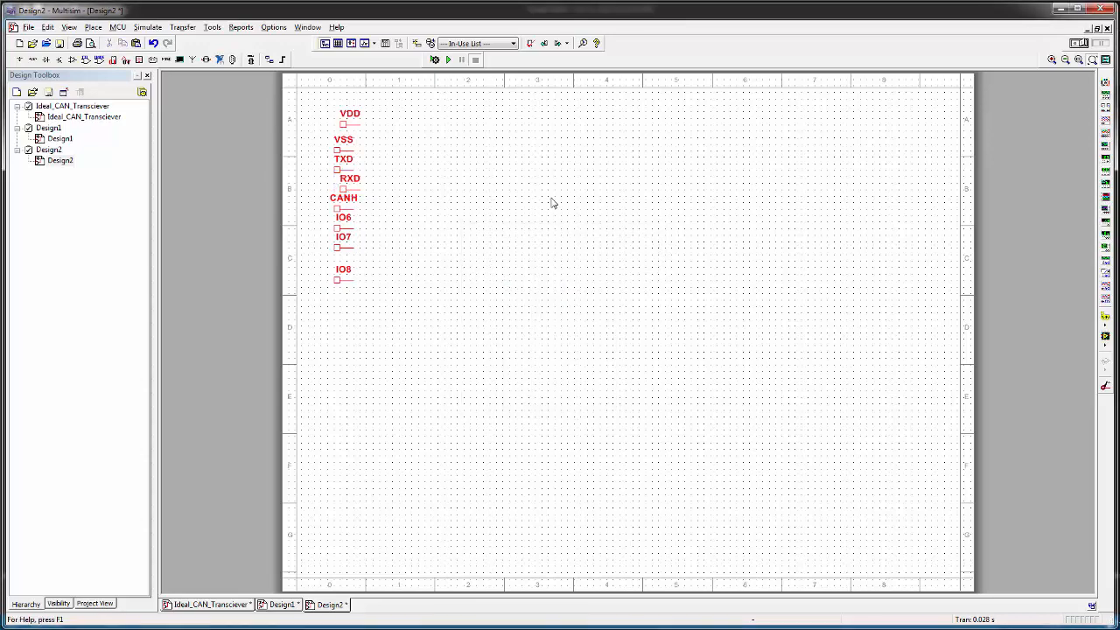
- Rename the hierarchical connectors IO6, IO7 and IO8 as CANL, RS and VREF
double_click(342, 231)
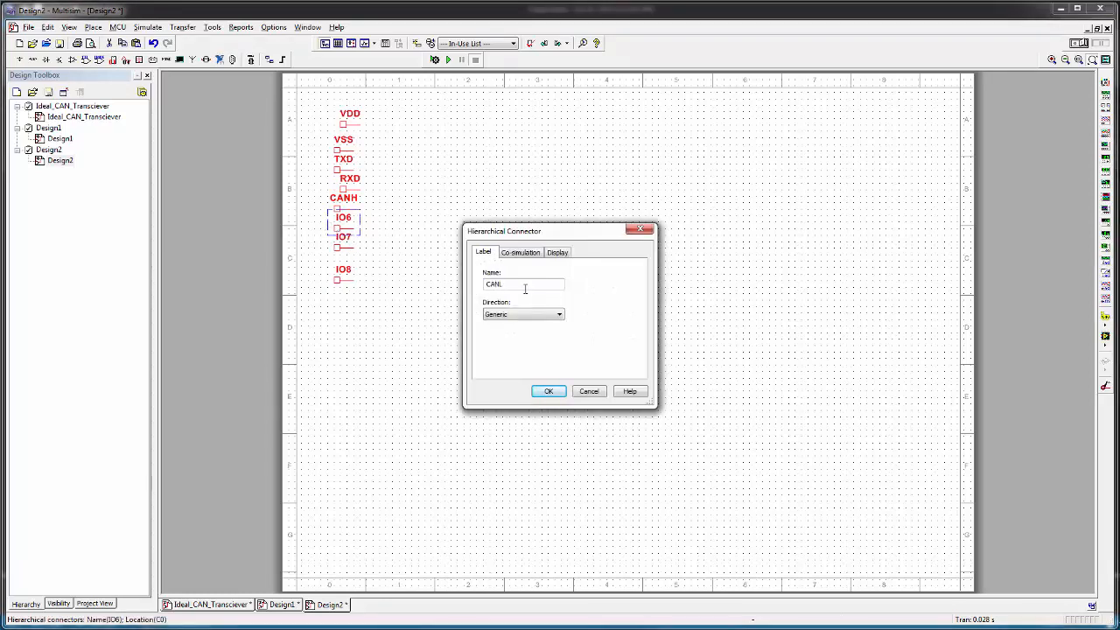
key(Return)
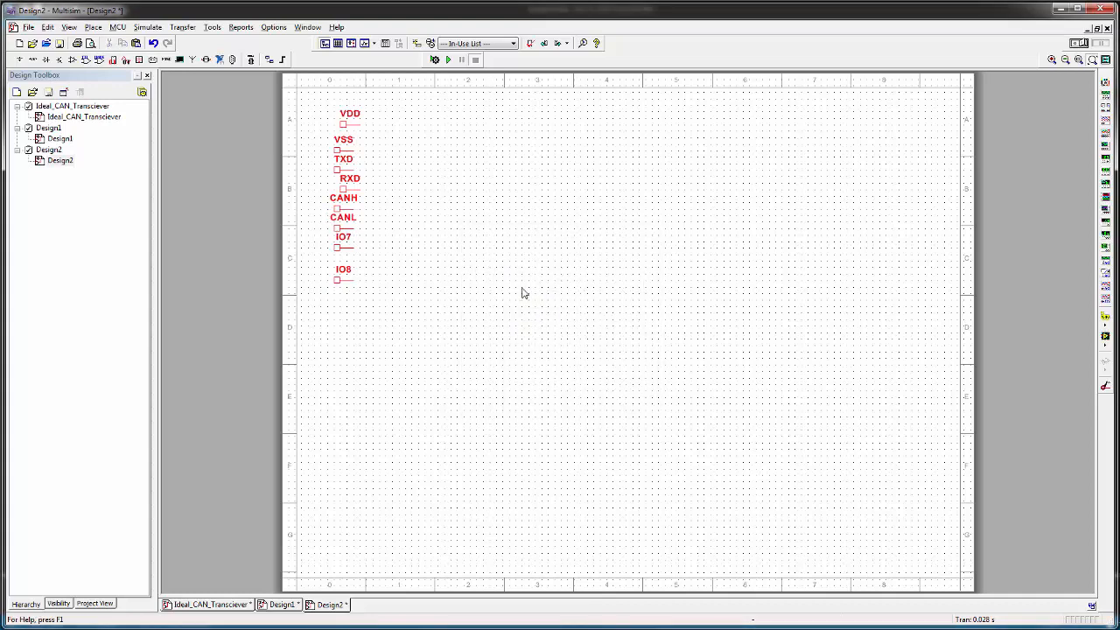
double_click(338, 248)
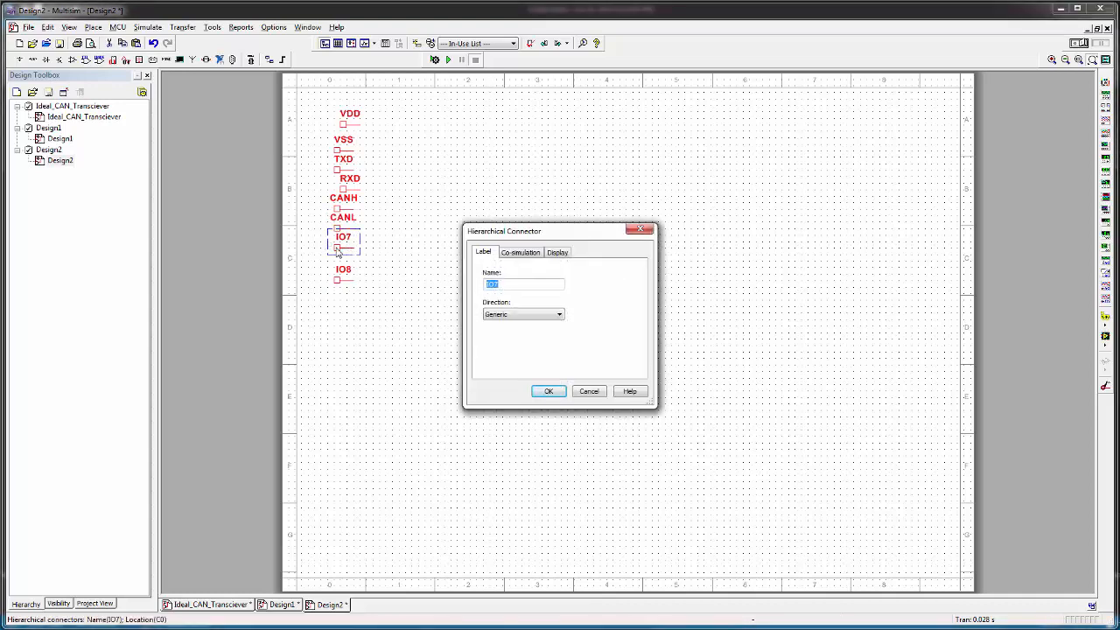
text(RS)
key(Return)
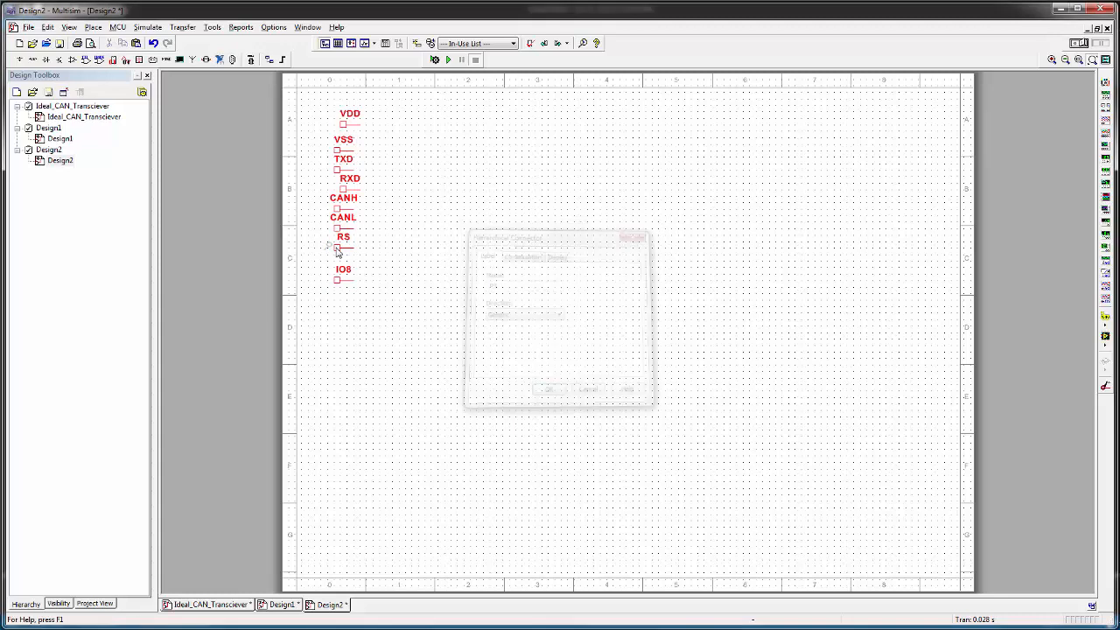
double_click(354, 278)
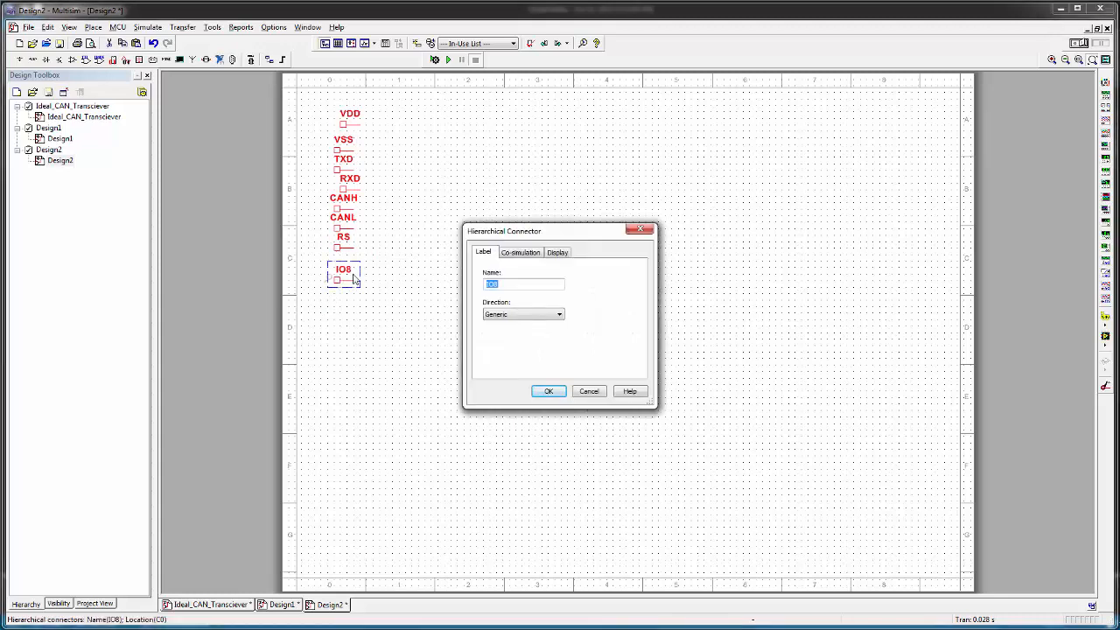
text(VREF)
key(Return)
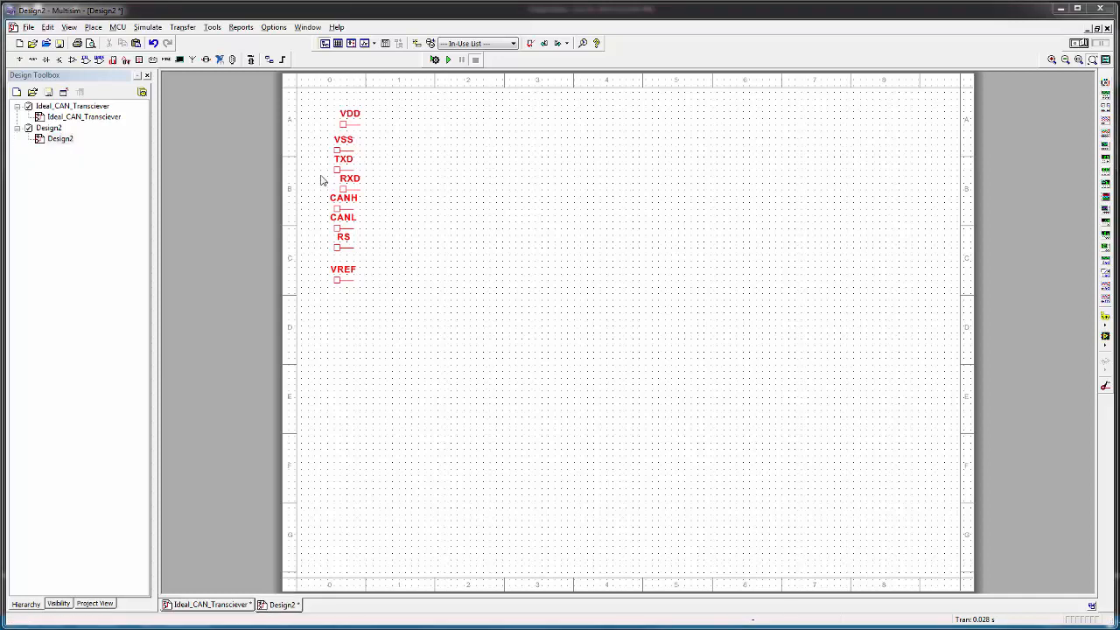
- Place a 25k resistor from the Basic group to the right of the VDD connector
click(33, 62)
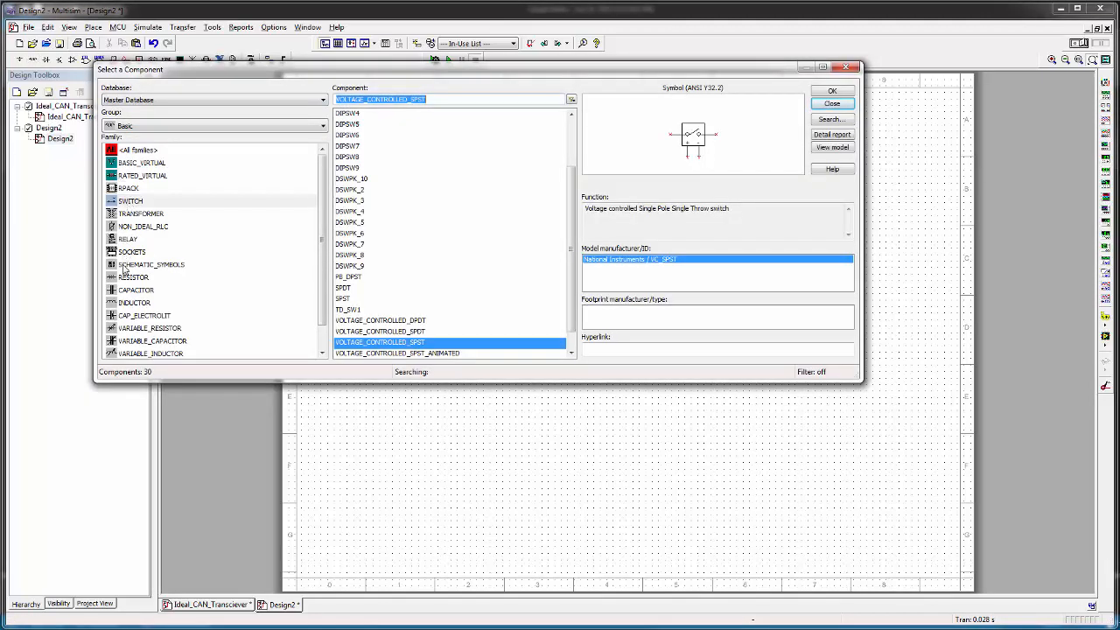
click(127, 276)
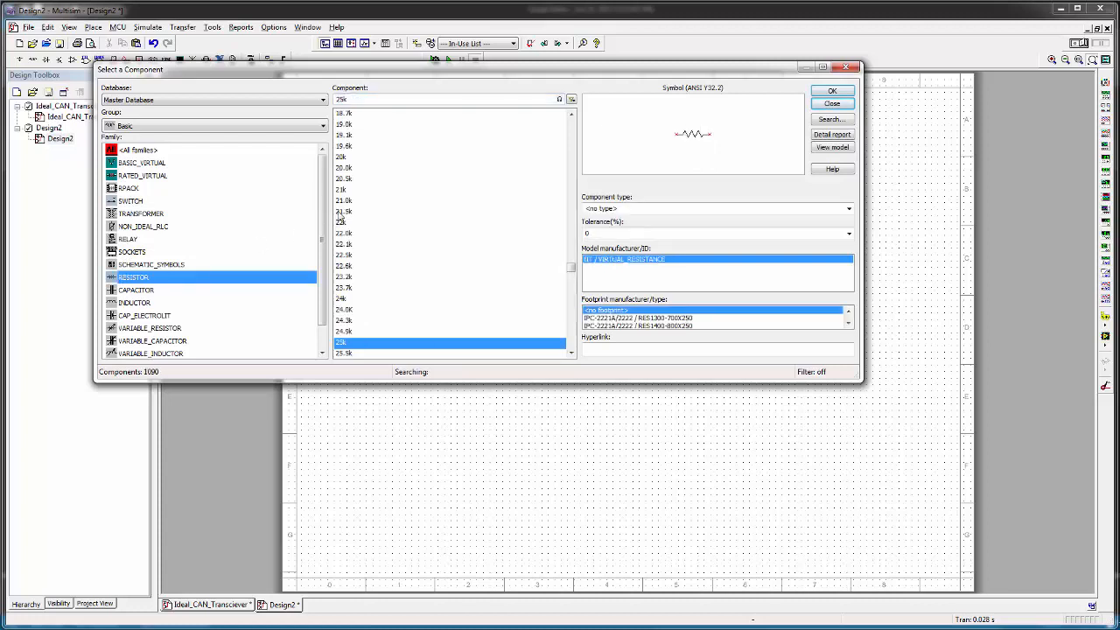
click(351, 345)
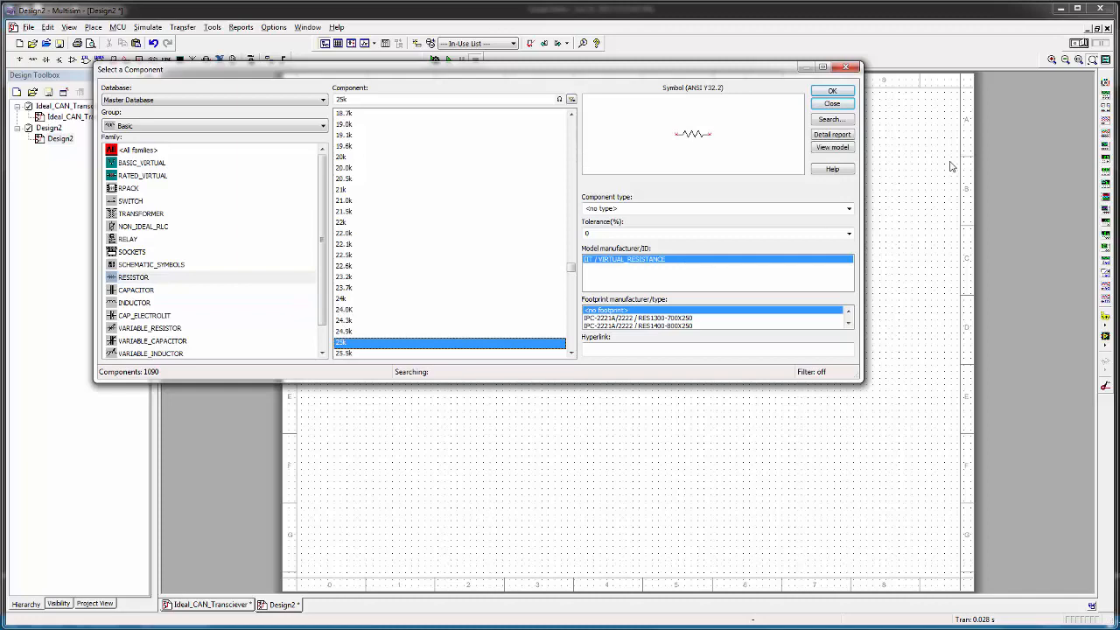
click(833, 91)
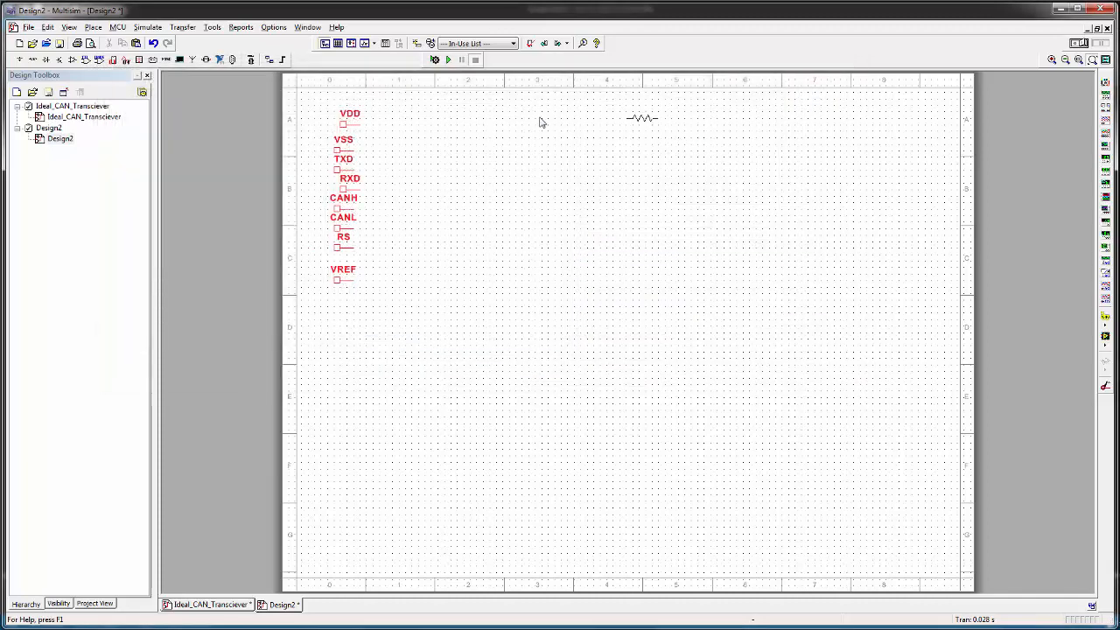
click(451, 125)
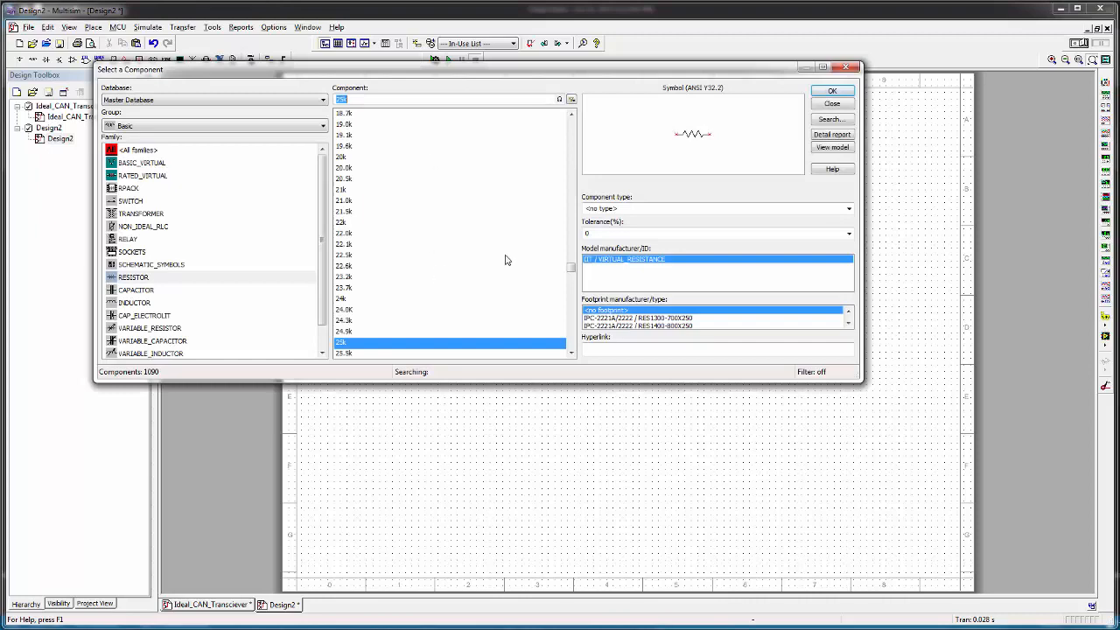
- Place four more 25k resistors in a column beneath the first one and end the placement
click(834, 93)
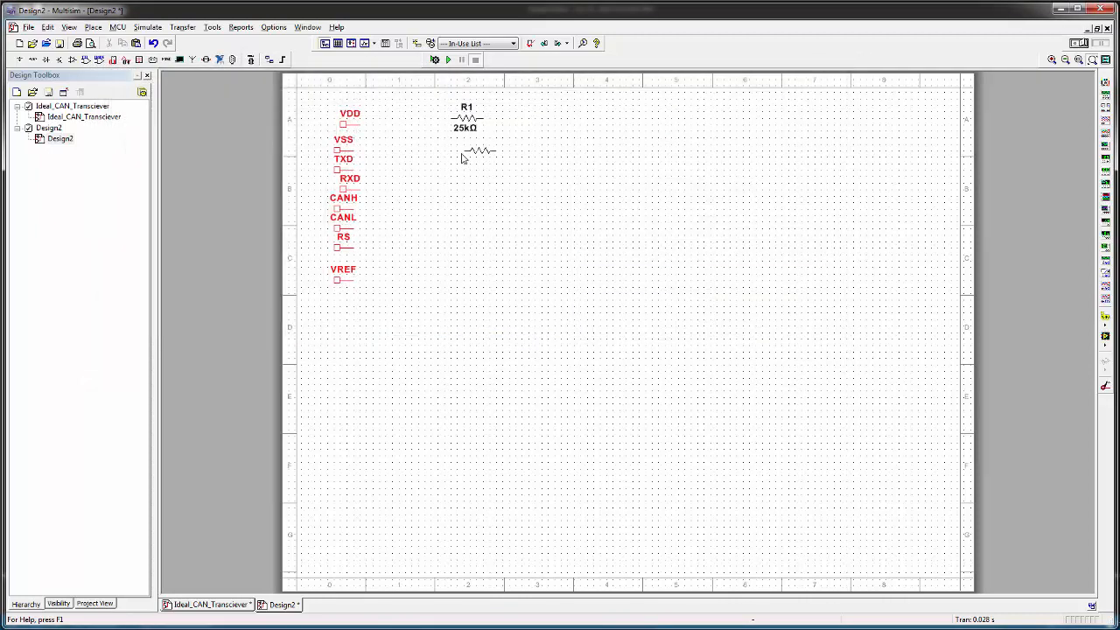
click(455, 153)
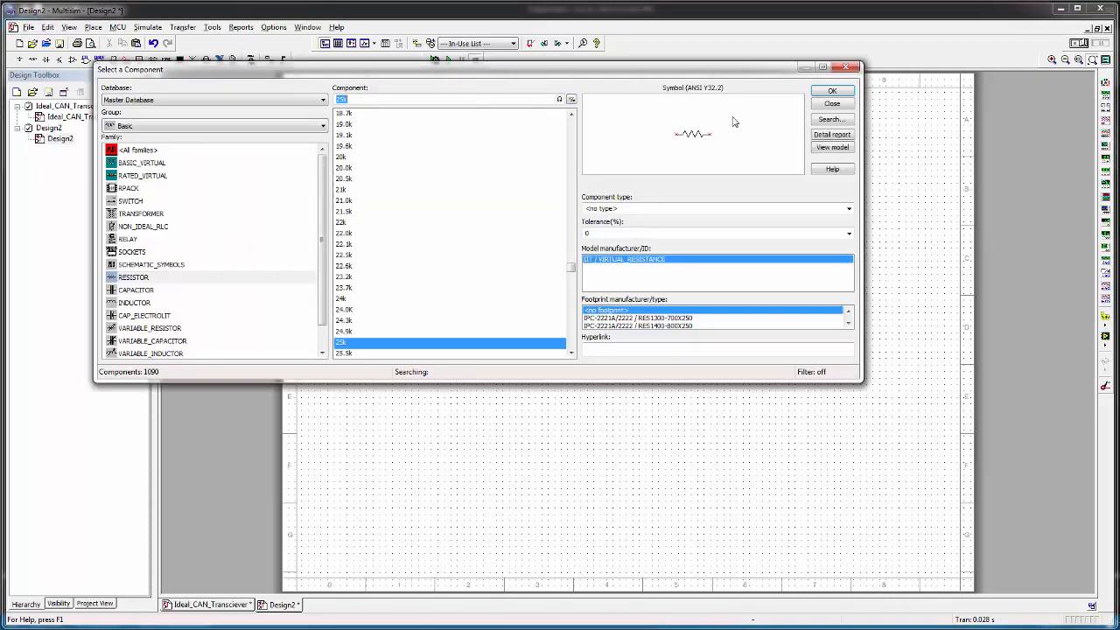
click(834, 92)
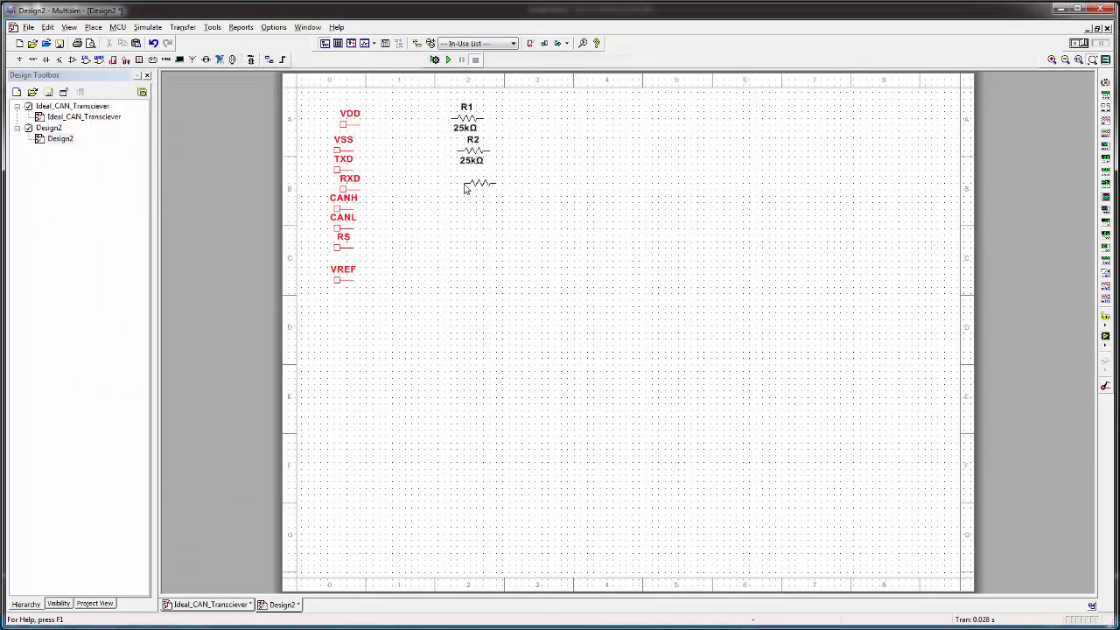
key(Escape)
click(460, 191)
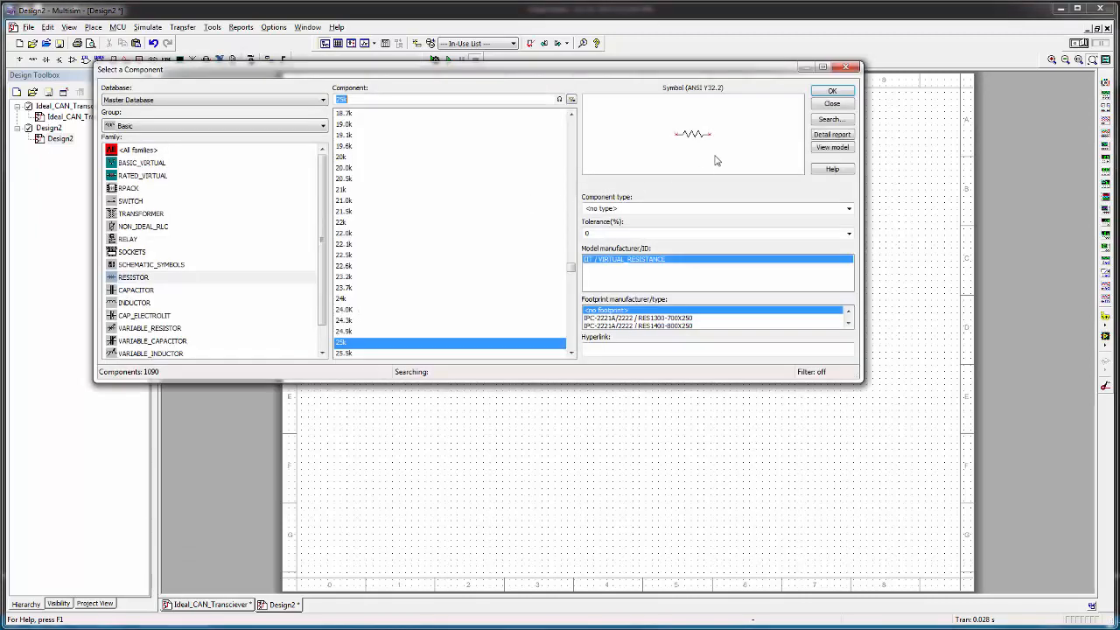
click(833, 91)
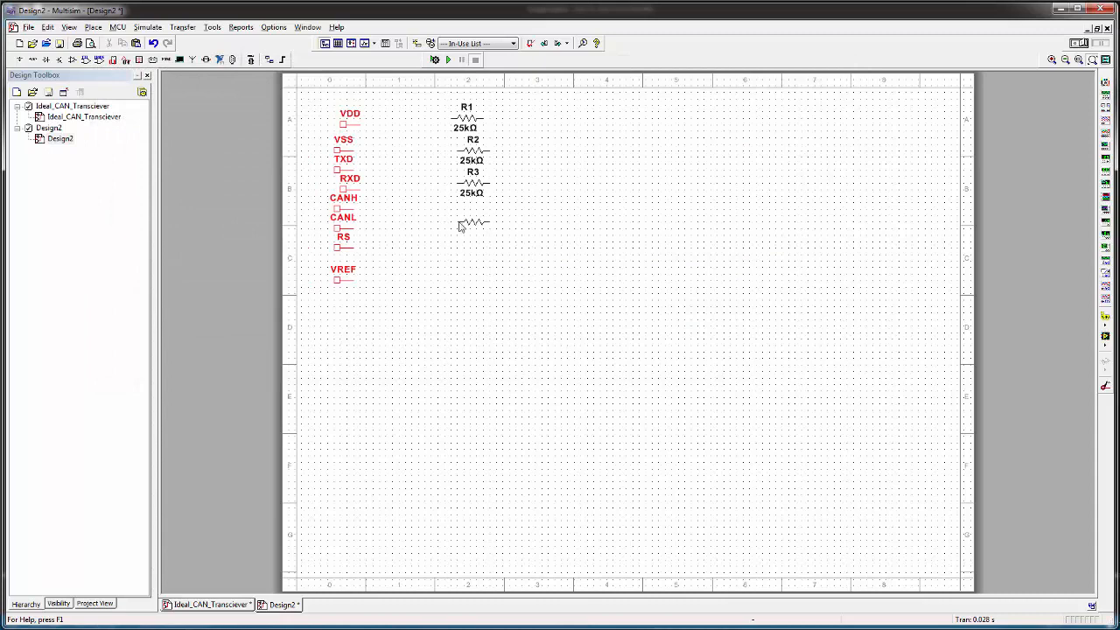
click(457, 224)
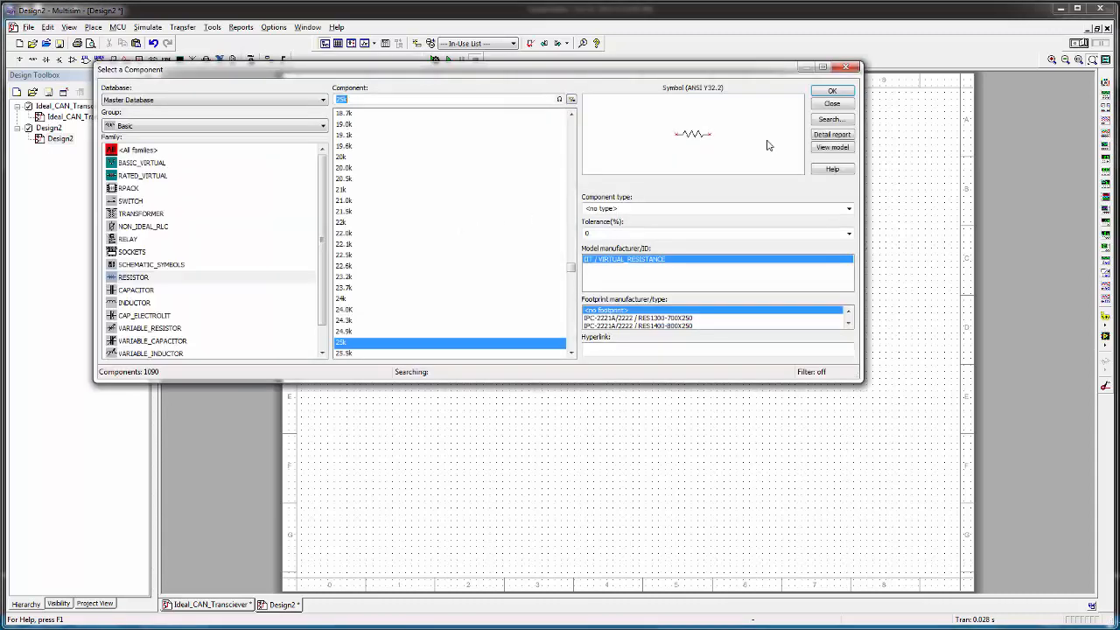
click(833, 91)
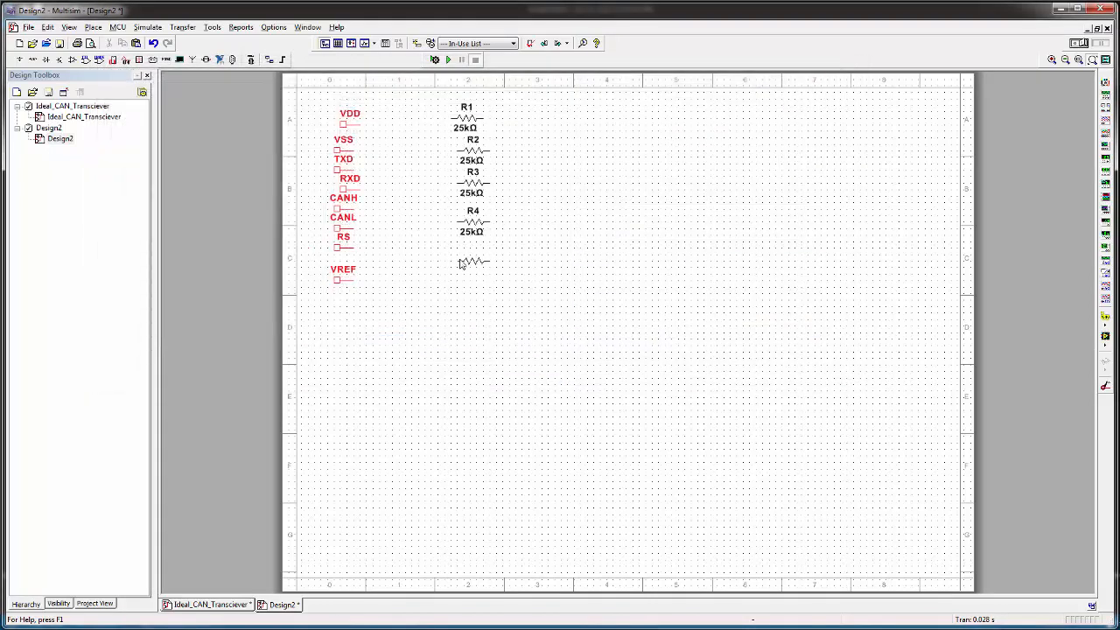
click(457, 262)
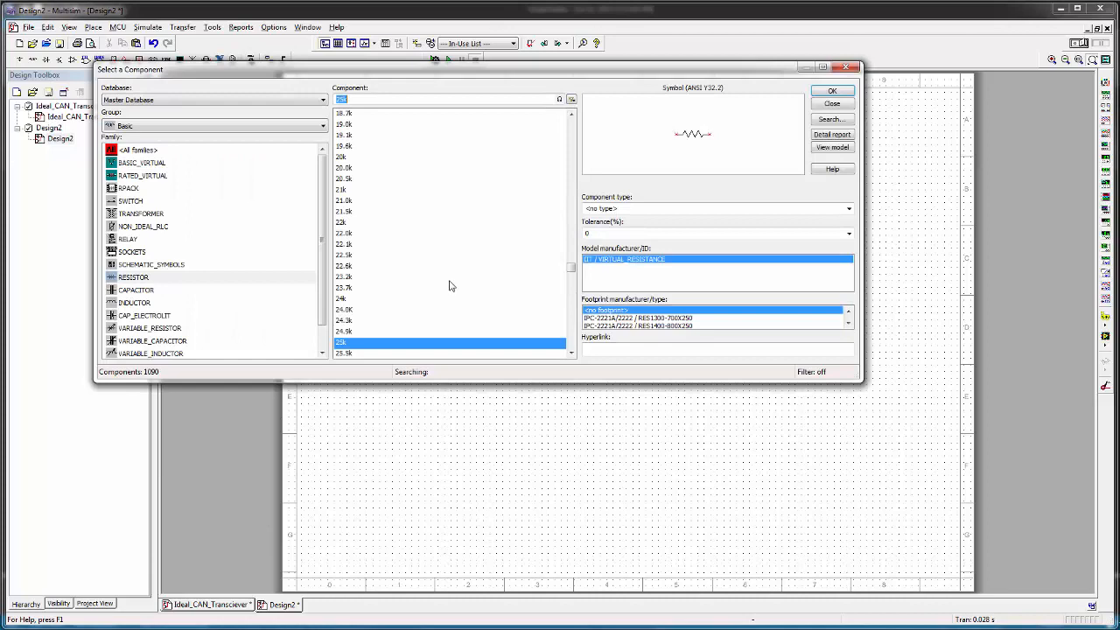
click(831, 104)
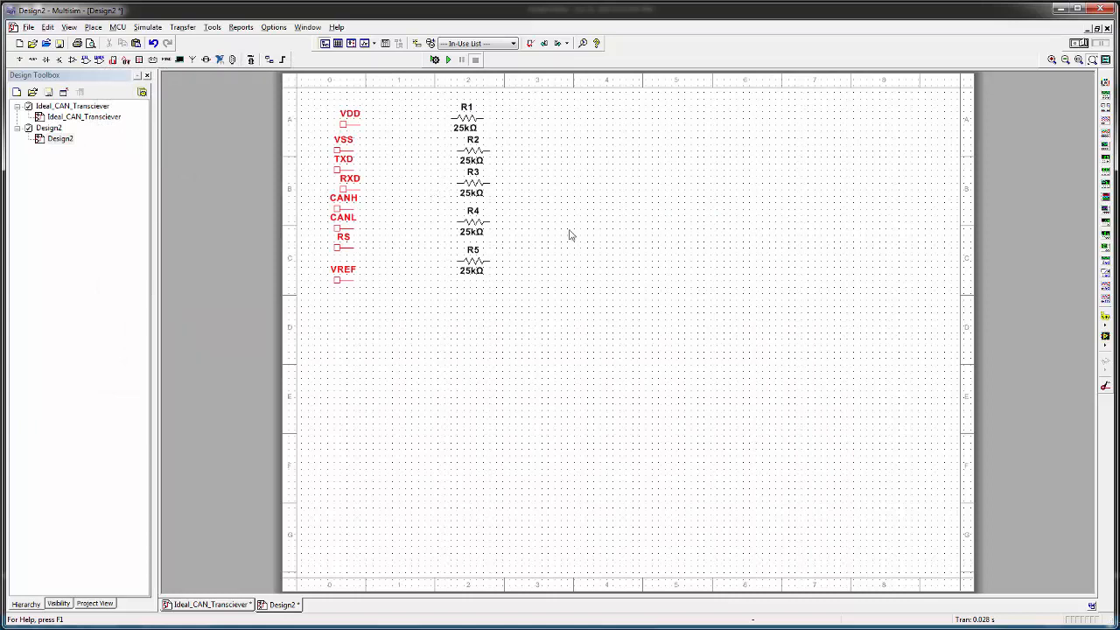
- Check the Ideal_CAN_Transciever reference schematic, return to Design2 and search the component database for the function VOLTAGE CONTROLLED
double_click(80, 121)
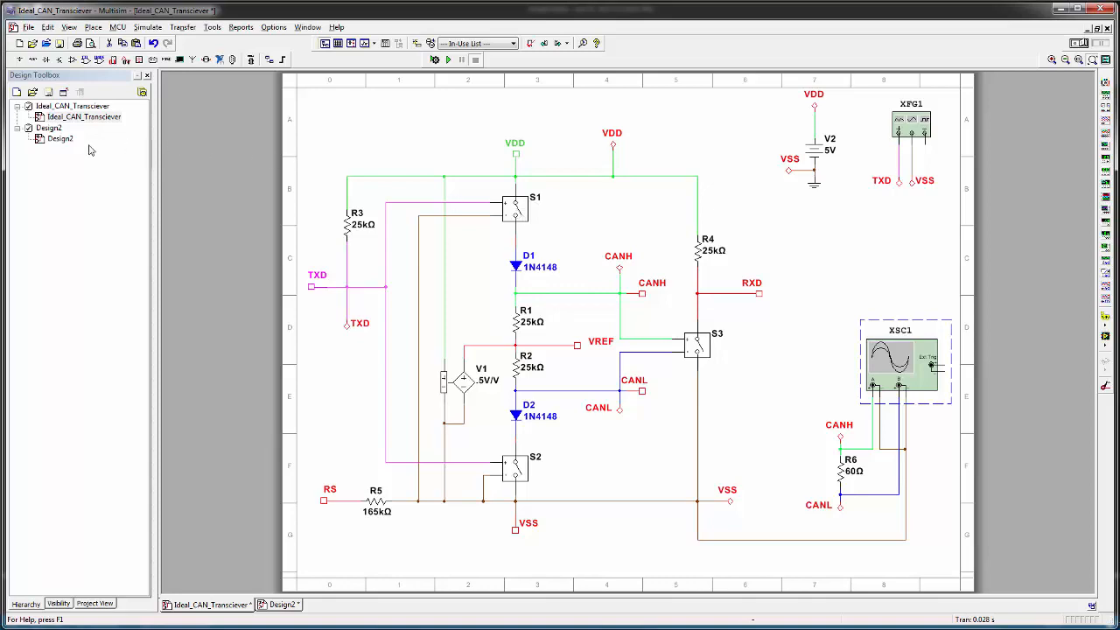
double_click(60, 140)
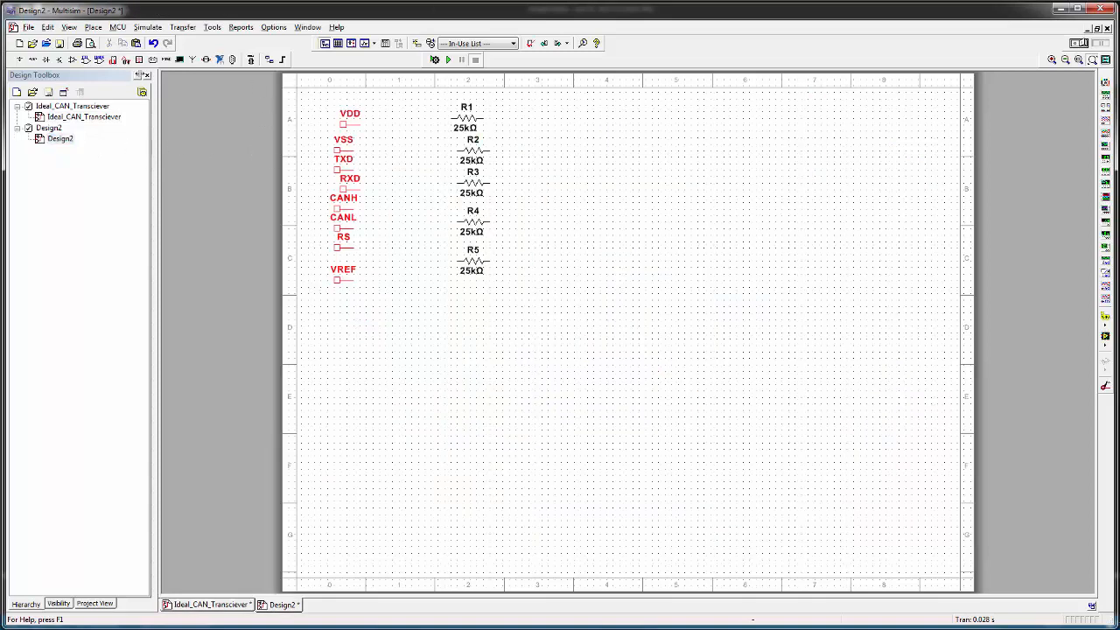
click(19, 59)
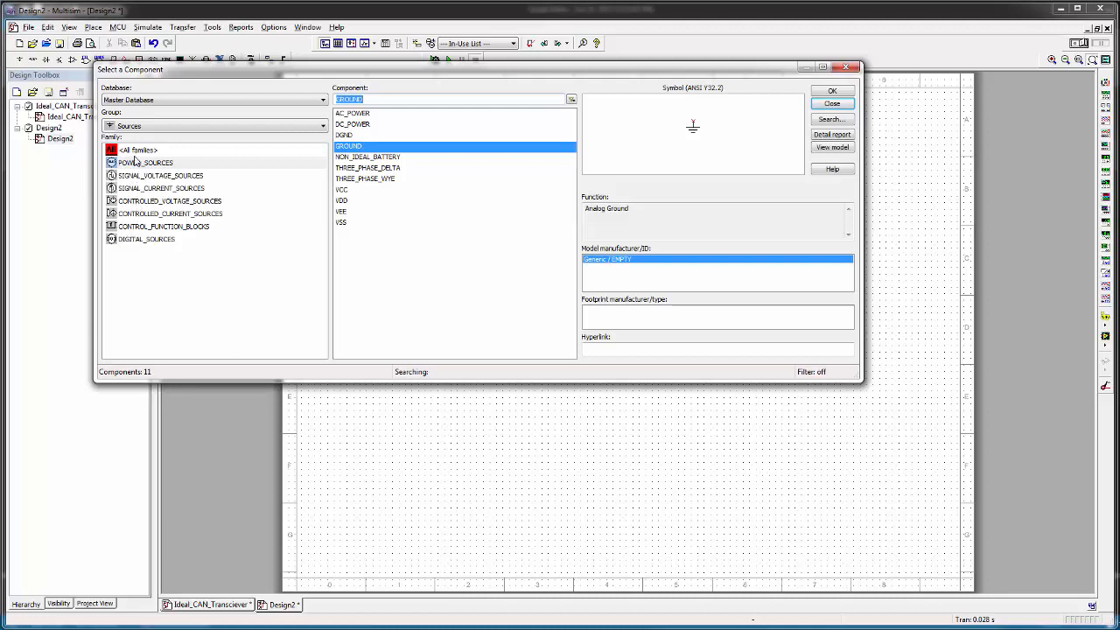
click(830, 120)
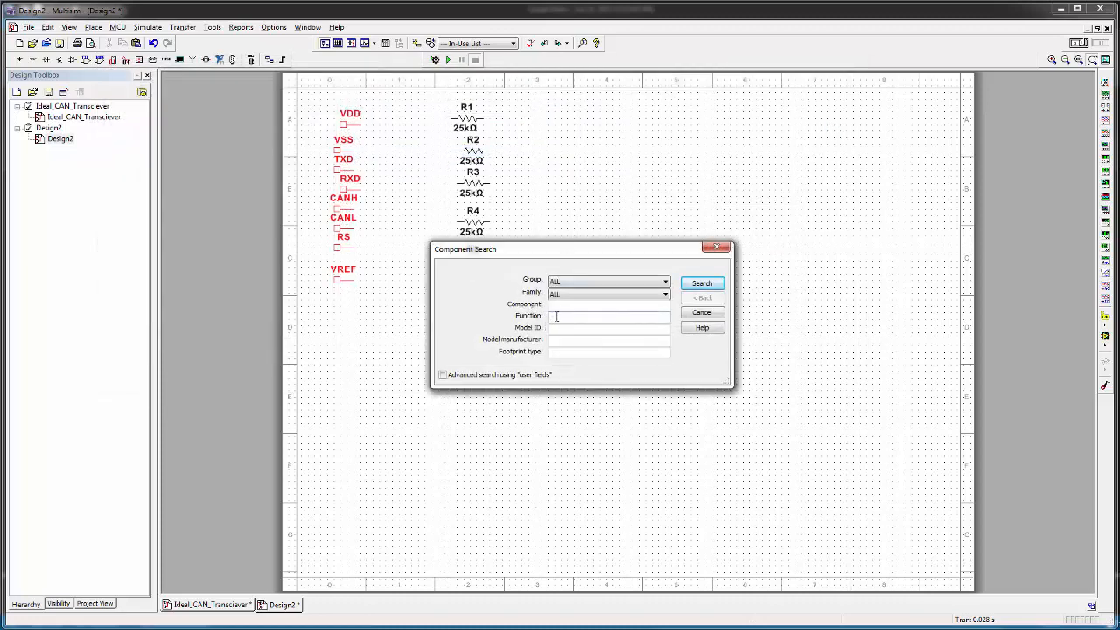
text(VOLTAGE CONTRLLED)
key(Return)
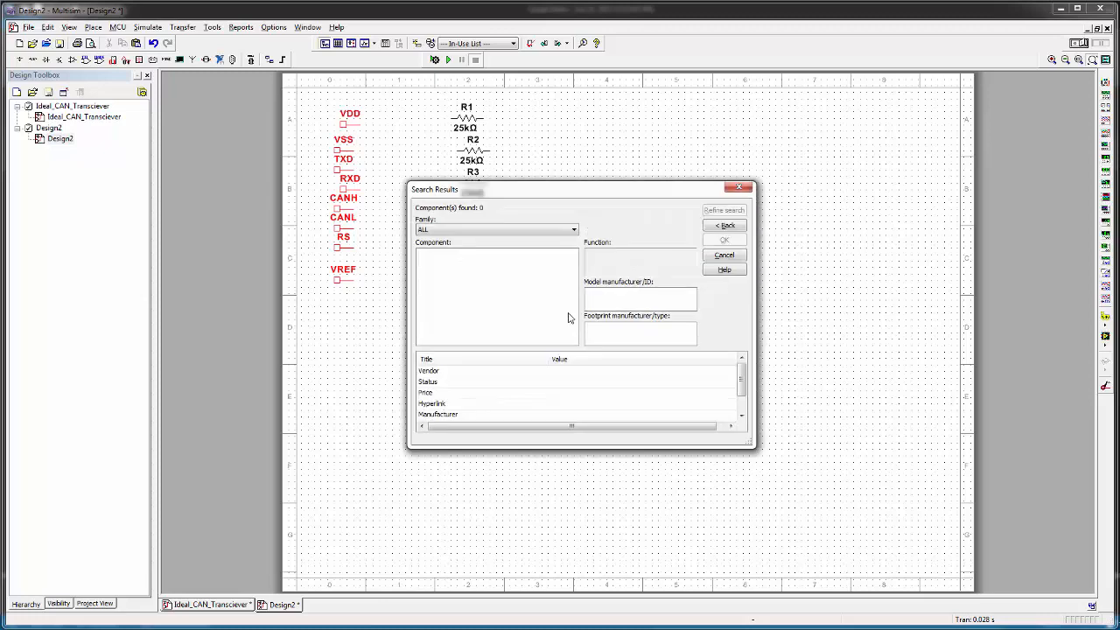
click(725, 226)
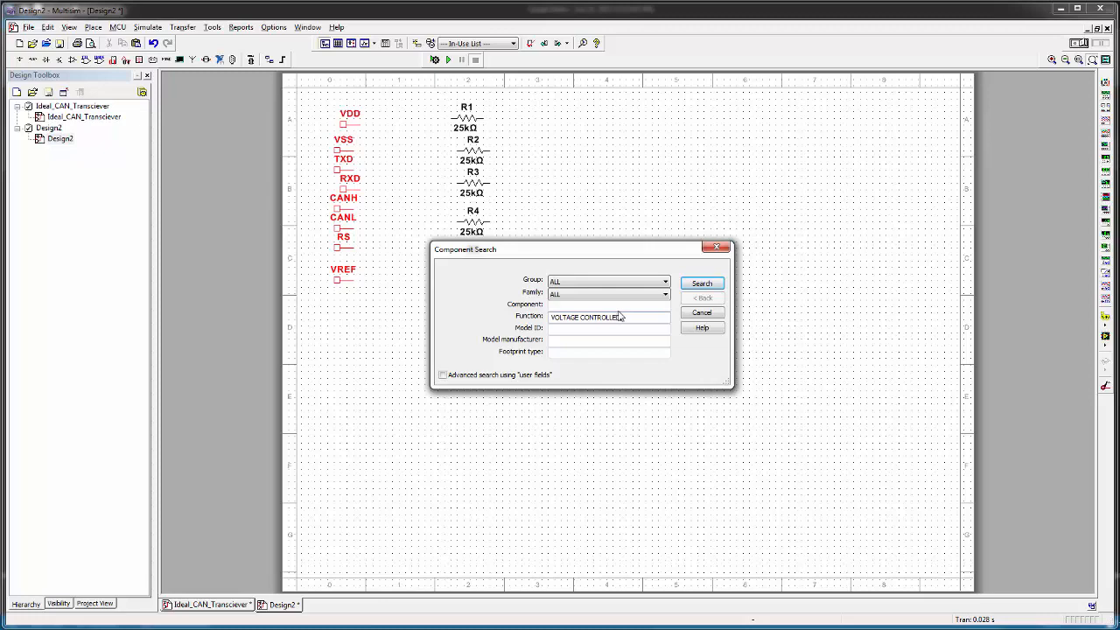
click(700, 285)
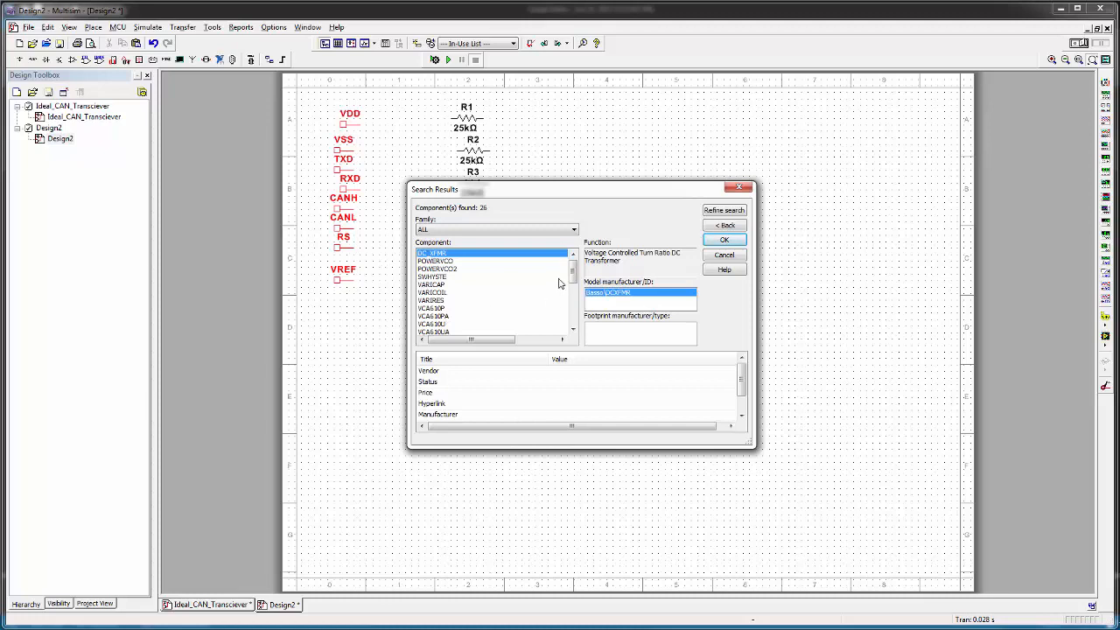
- Choose the VOLTAGE_CONTROLLED_SPST switch from the component search results
mouse_move(573, 274)
mouse_down()
mouse_move(571, 304)
mouse_move(572, 293)
mouse_up()
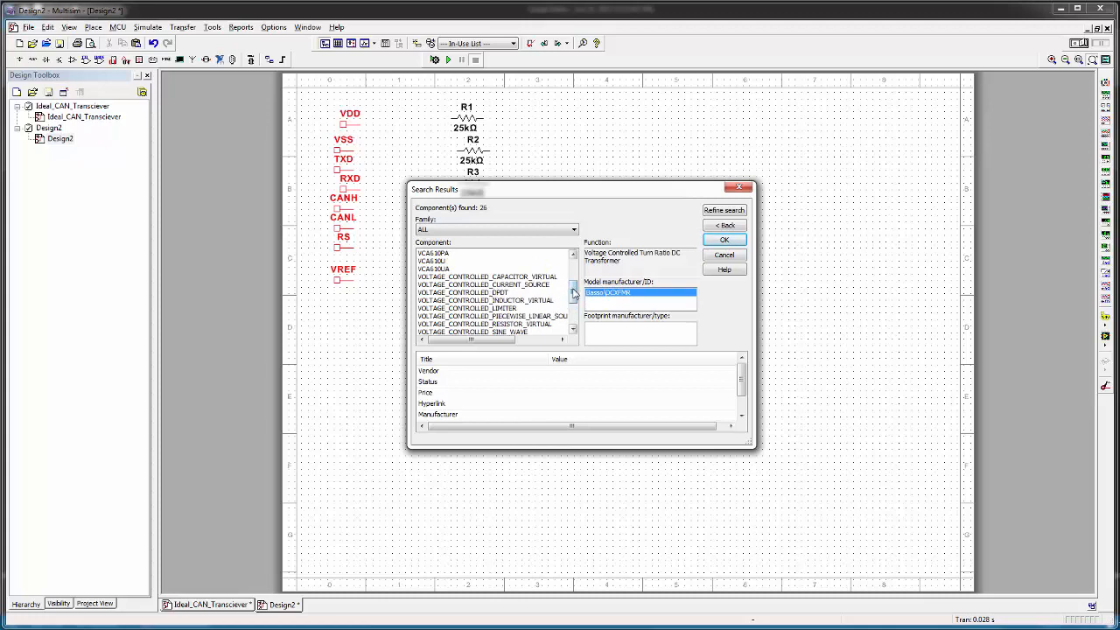
drag(573, 294, 574, 313)
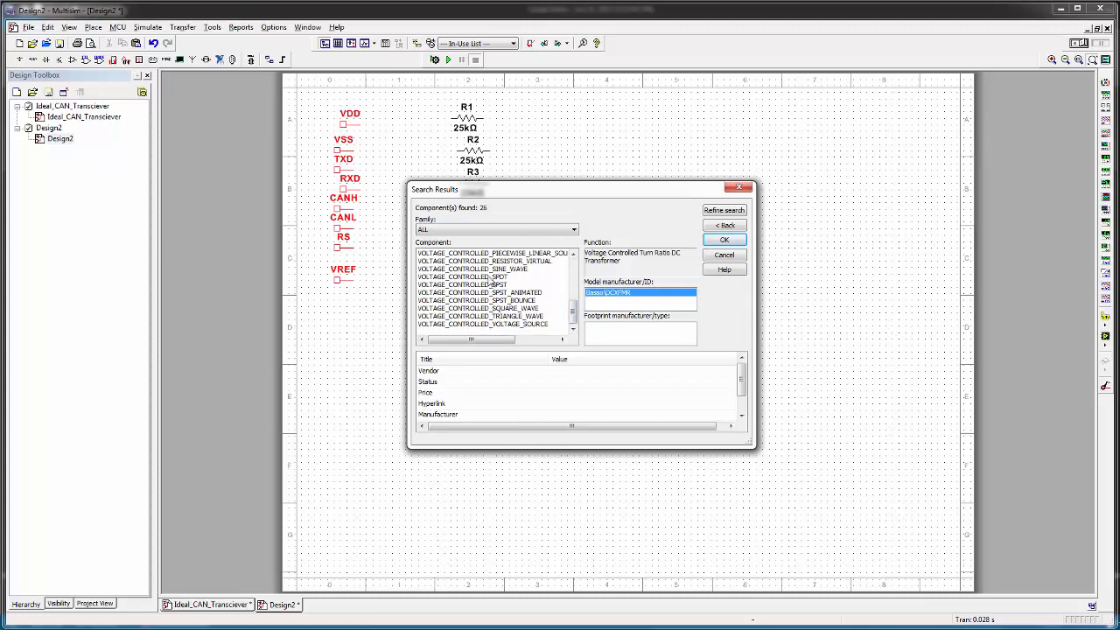
click(482, 277)
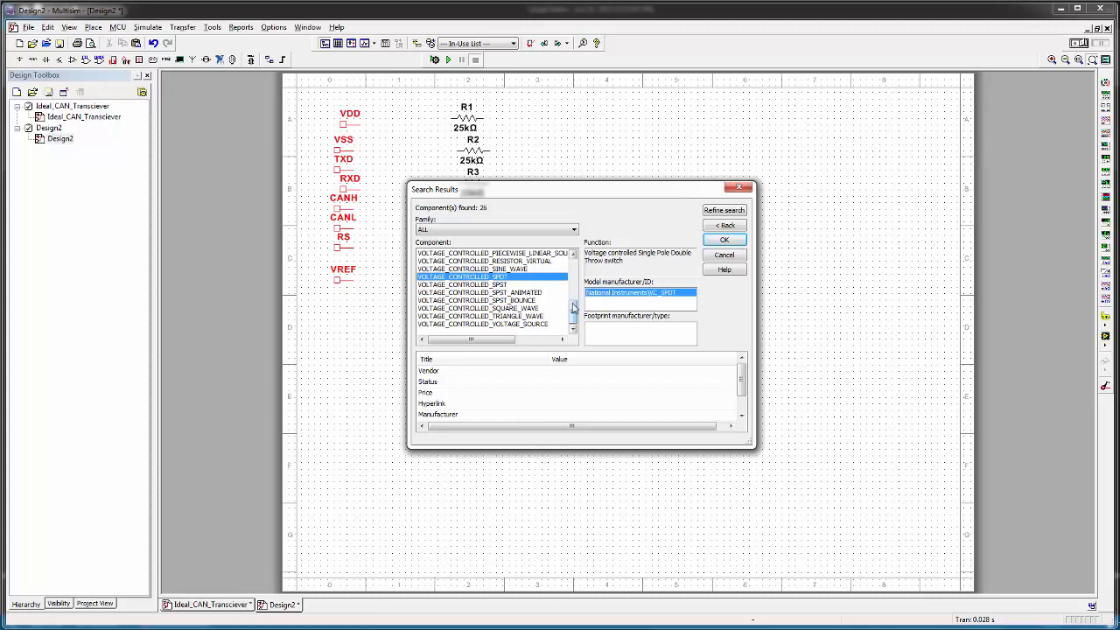
click(461, 286)
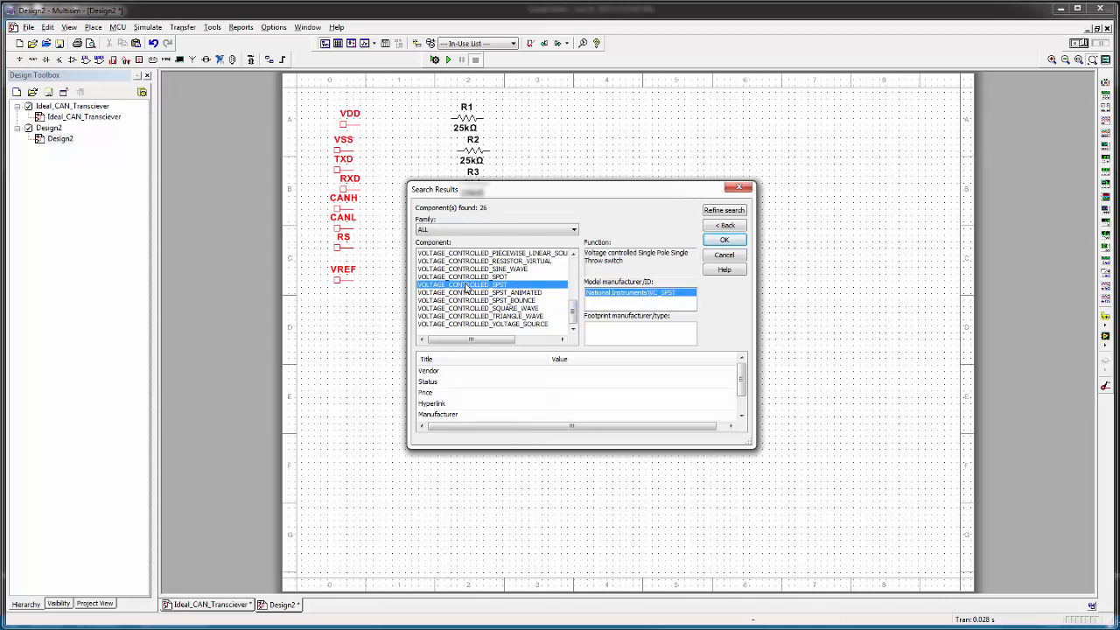
click(724, 240)
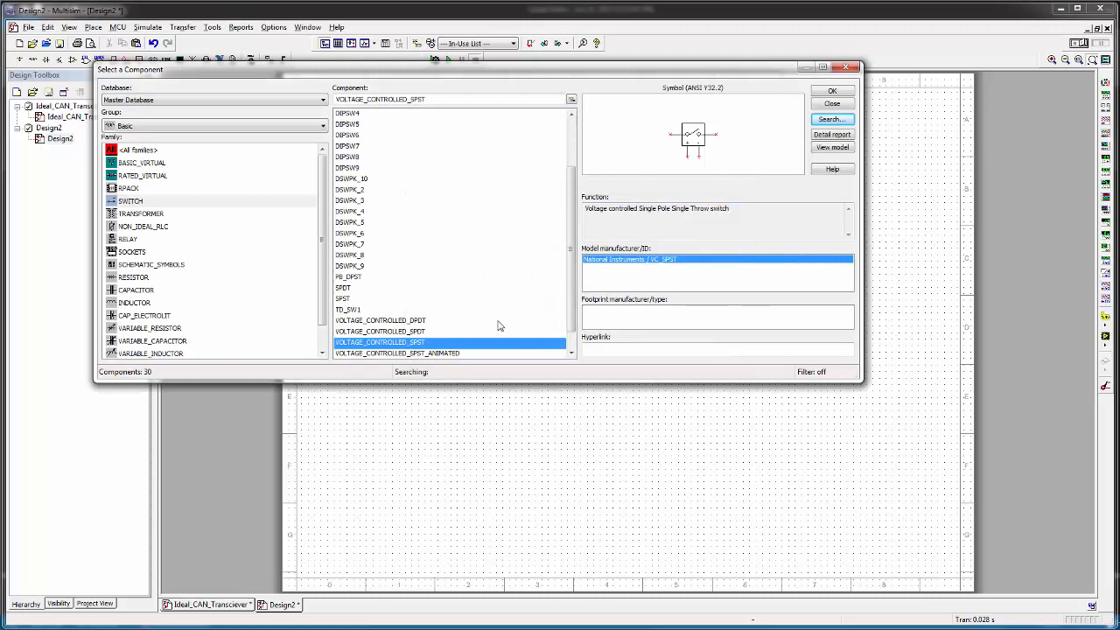
- Compare the VOLTAGE_CONTROLLED_SPDT switch symbol with the SPST version and reselect VOLTAGE_CONTROLLED_SPST
scroll(573, 271, down, 1)
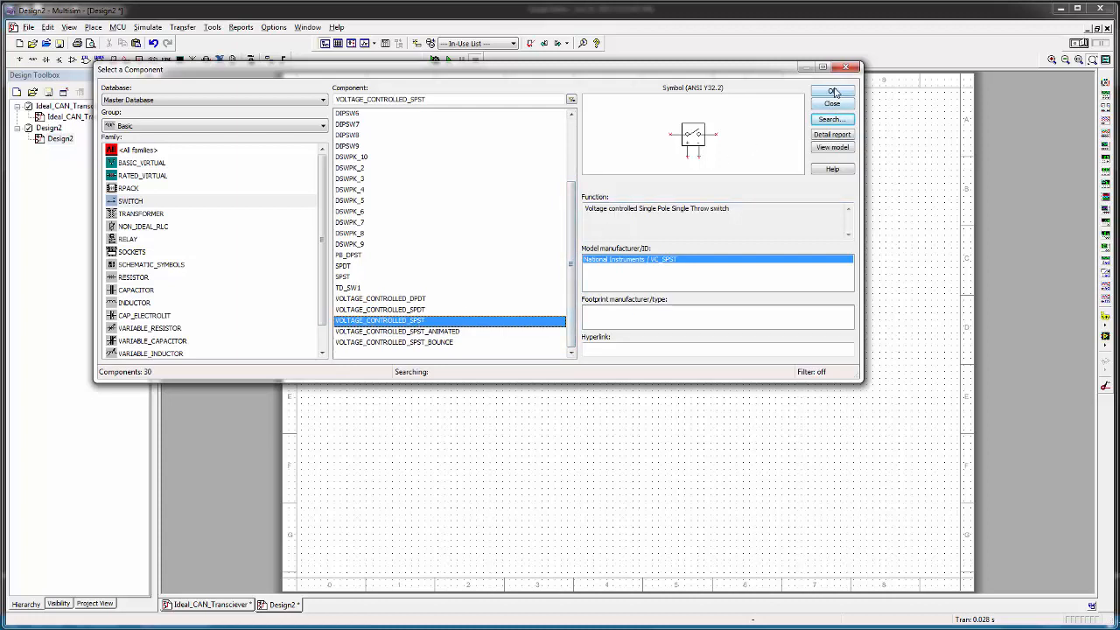
click(368, 313)
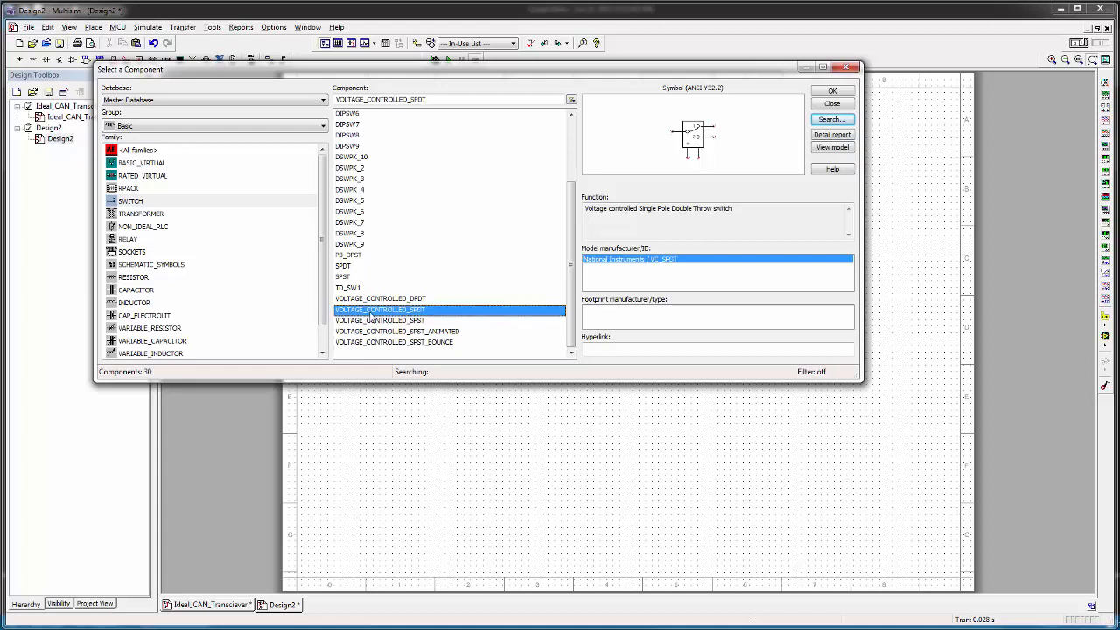
click(371, 322)
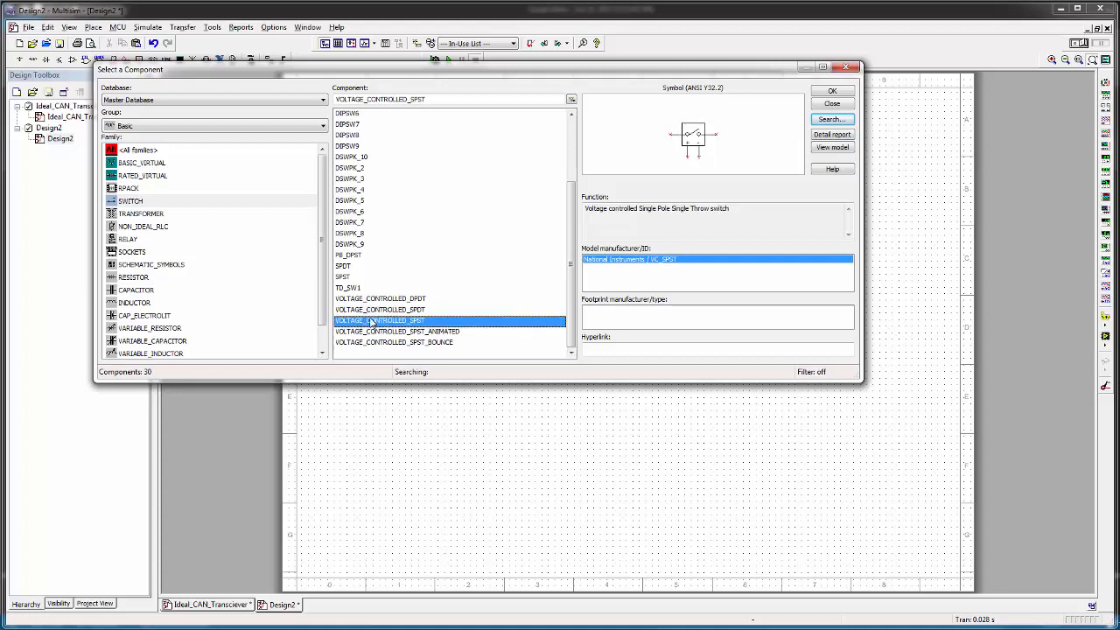
- Place three VOLTAGE_CONTROLLED_SPST switches in a column beside the resistors and end the placement
click(833, 92)
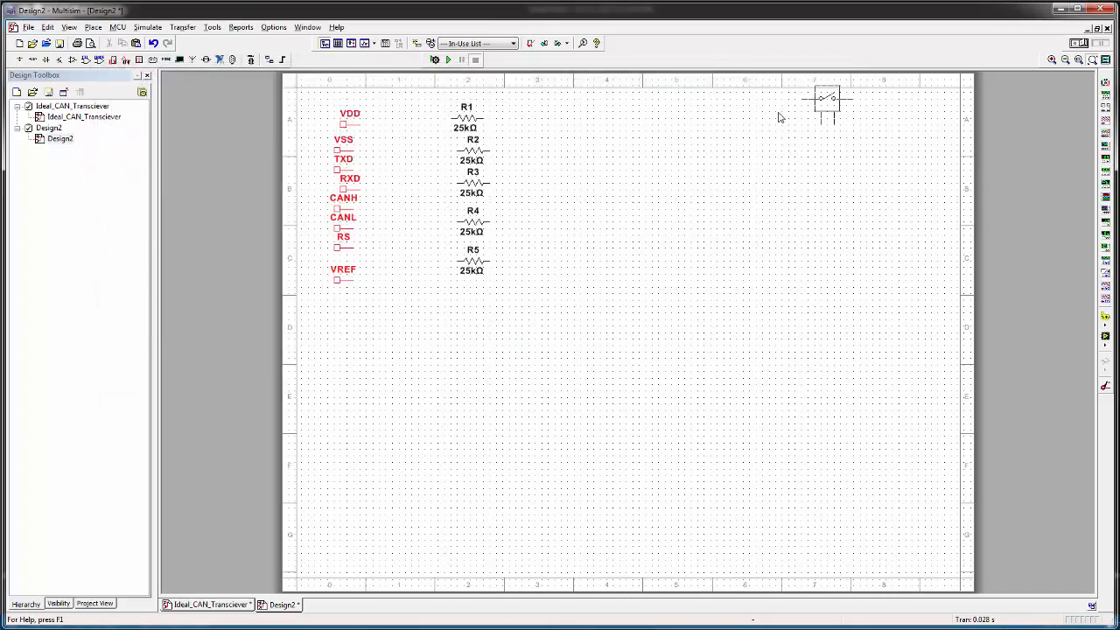
click(610, 138)
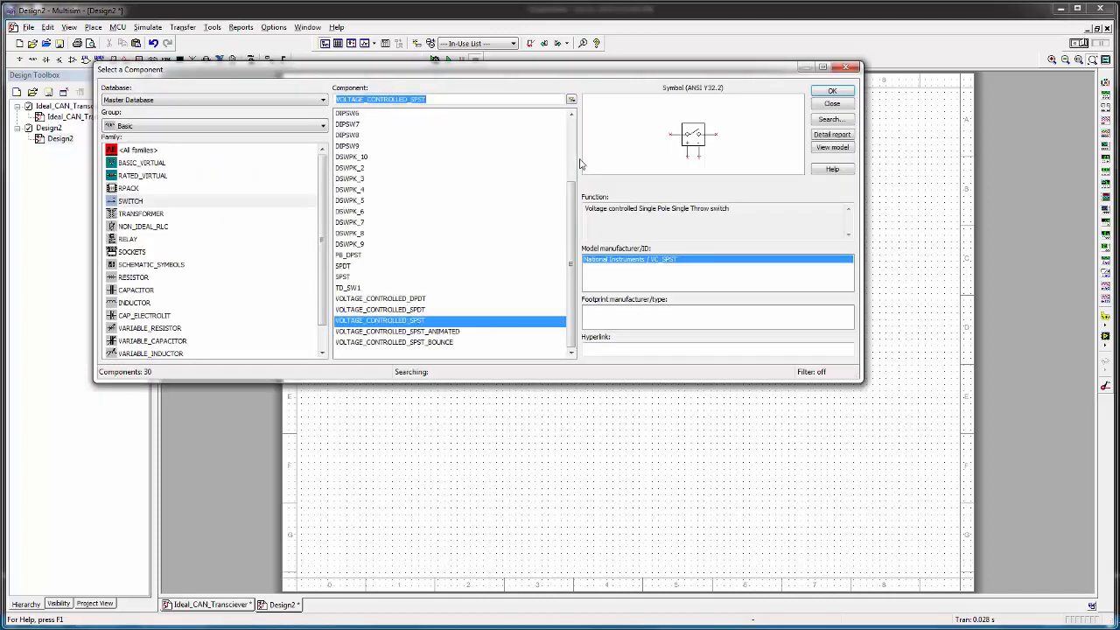
click(833, 93)
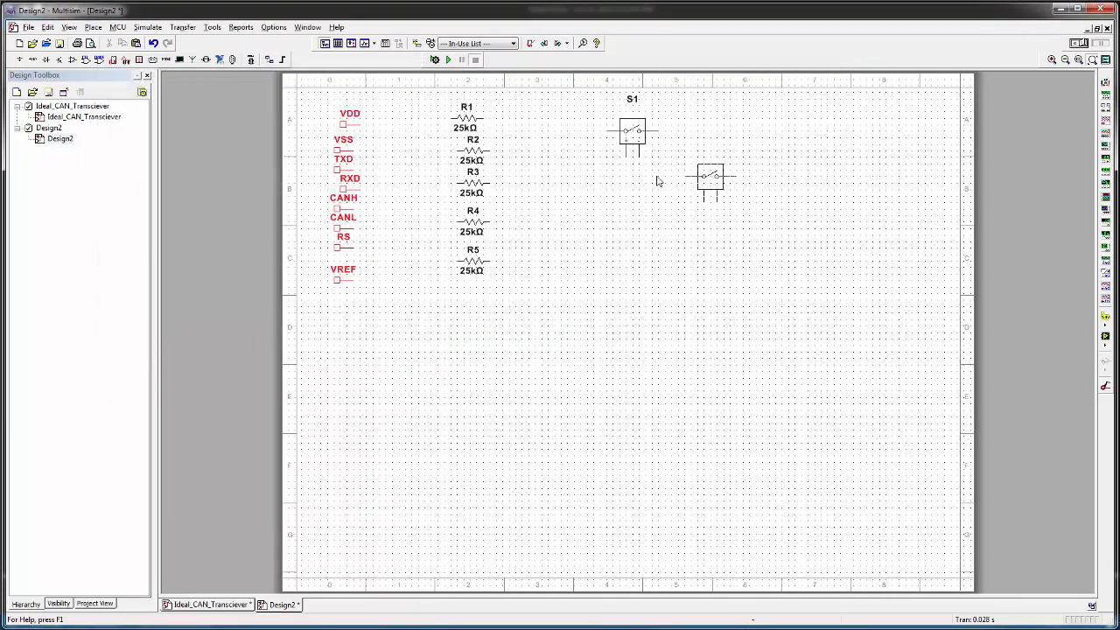
click(611, 191)
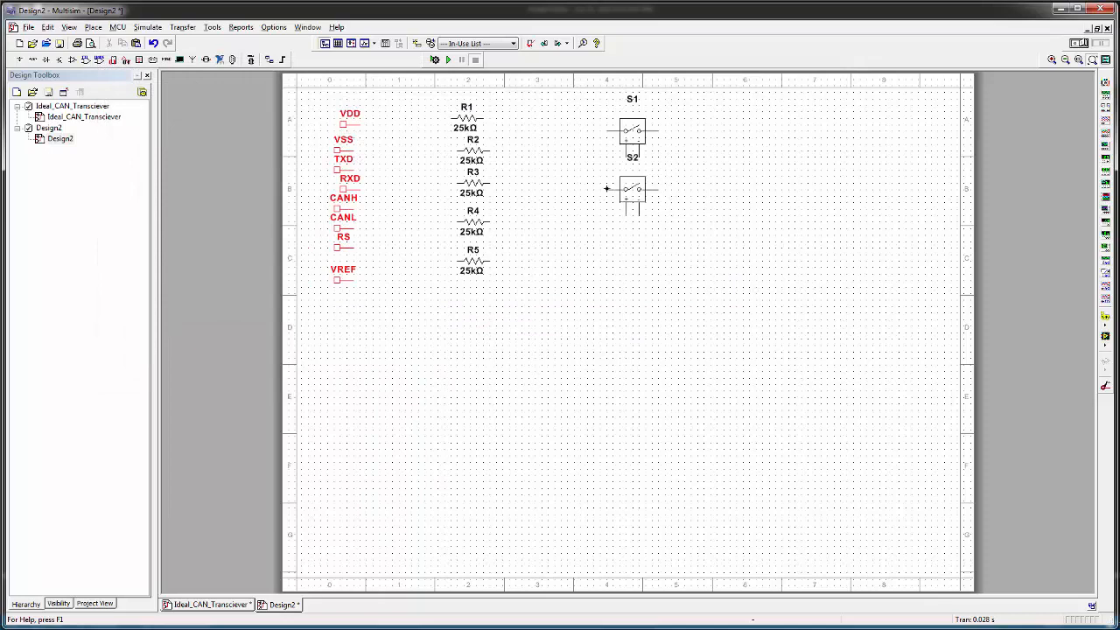
click(833, 92)
click(607, 255)
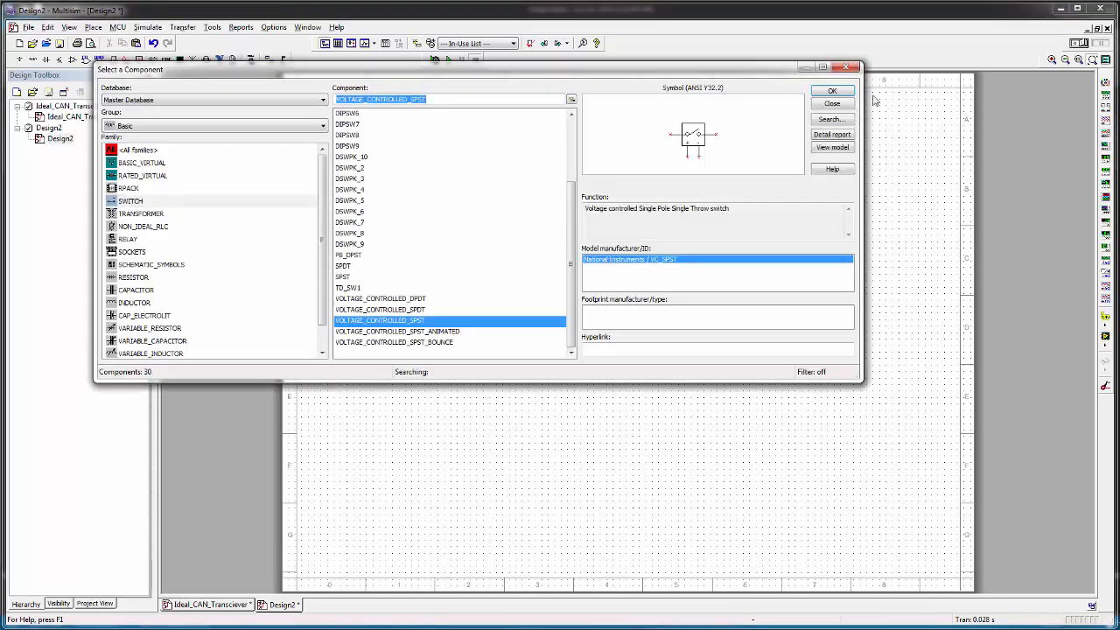
click(833, 104)
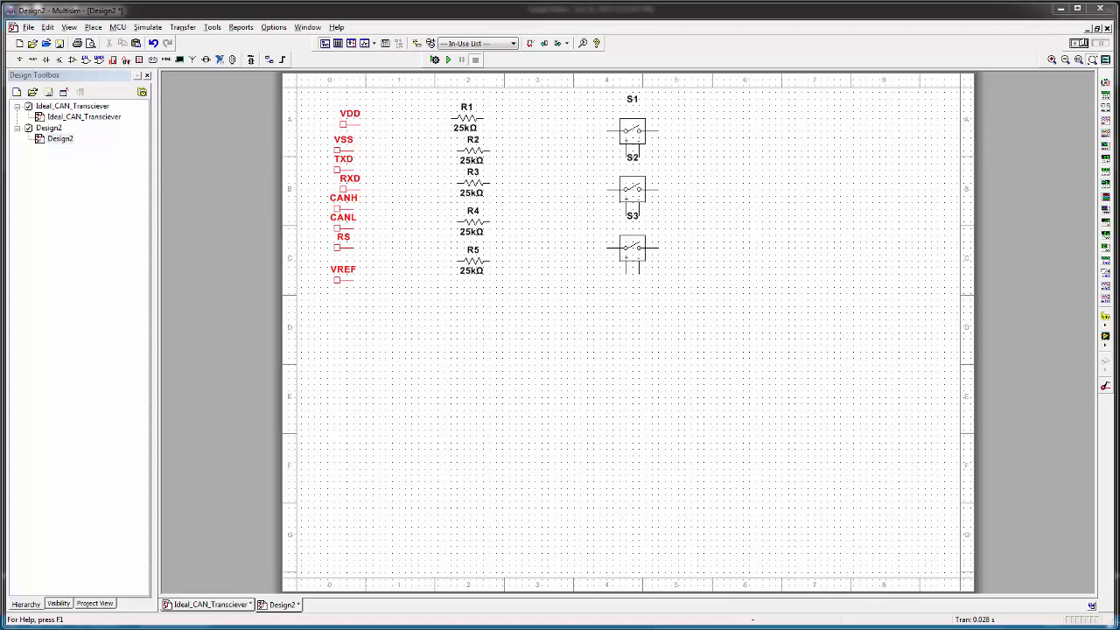
- Set switch S1's on-state voltage to 3 V, off-state voltage to 2 V, on resistance to 1E6 Ω and off resistance to 22 Ω
double_click(636, 133)
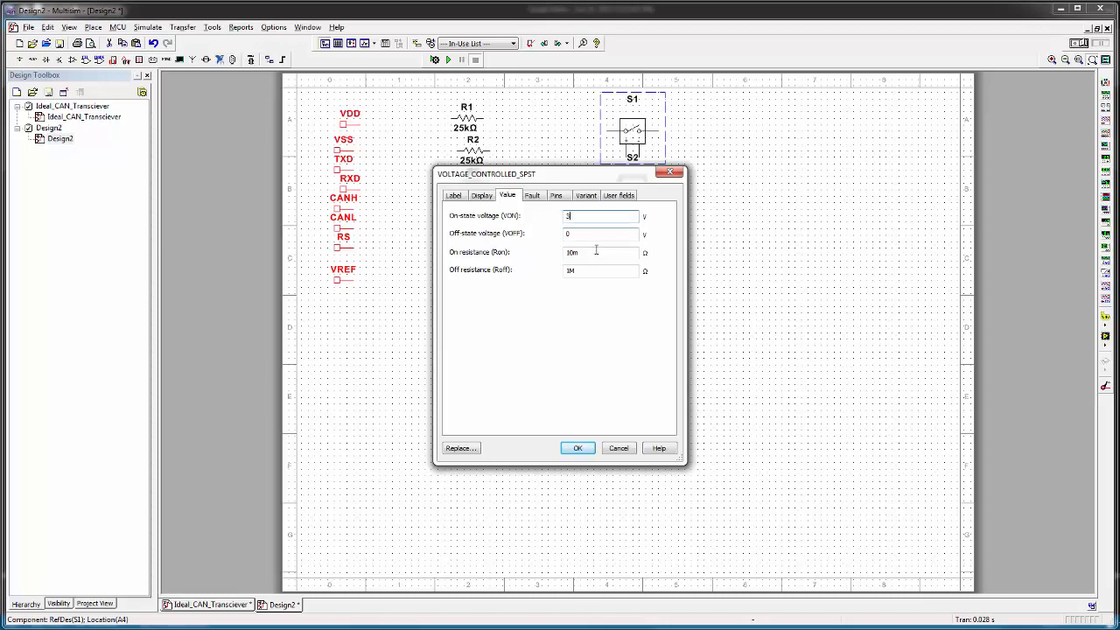
click(586, 233)
key(BackSpace)
text(2)
double_click(587, 252)
text(1E6)
double_click(579, 271)
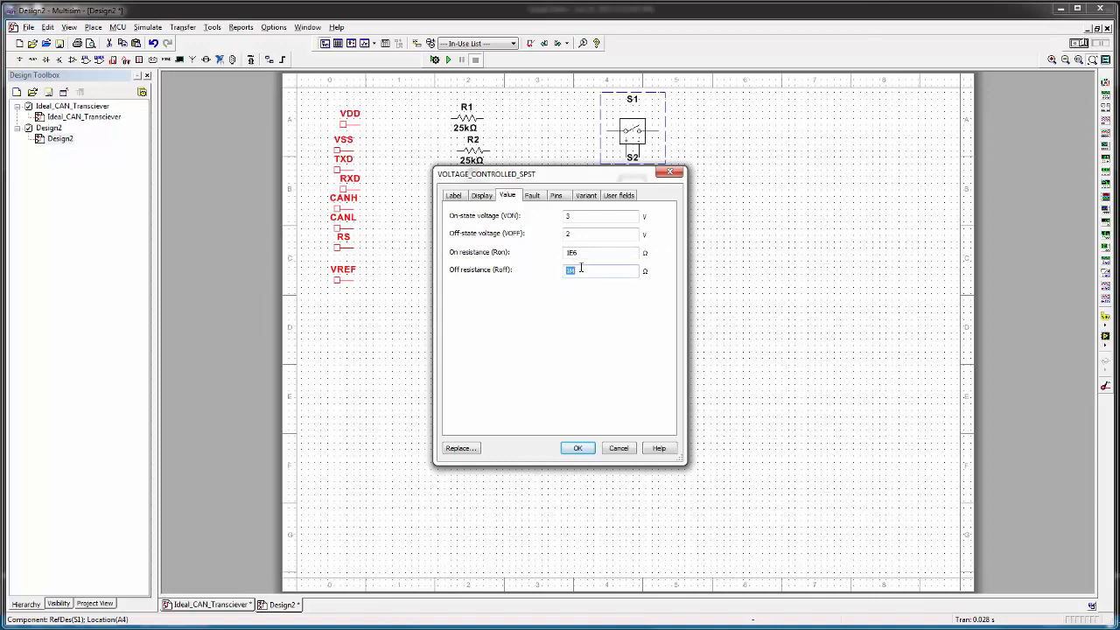
text(22)
click(580, 449)
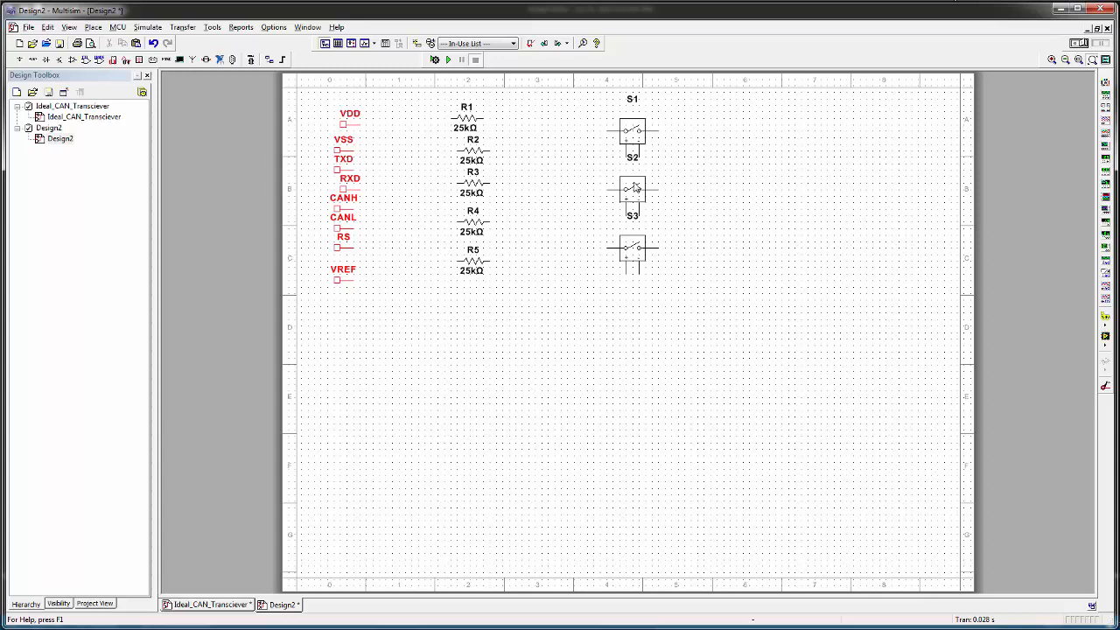
- Move switch S2 from below S1 to beside it, in the same row
click(633, 133)
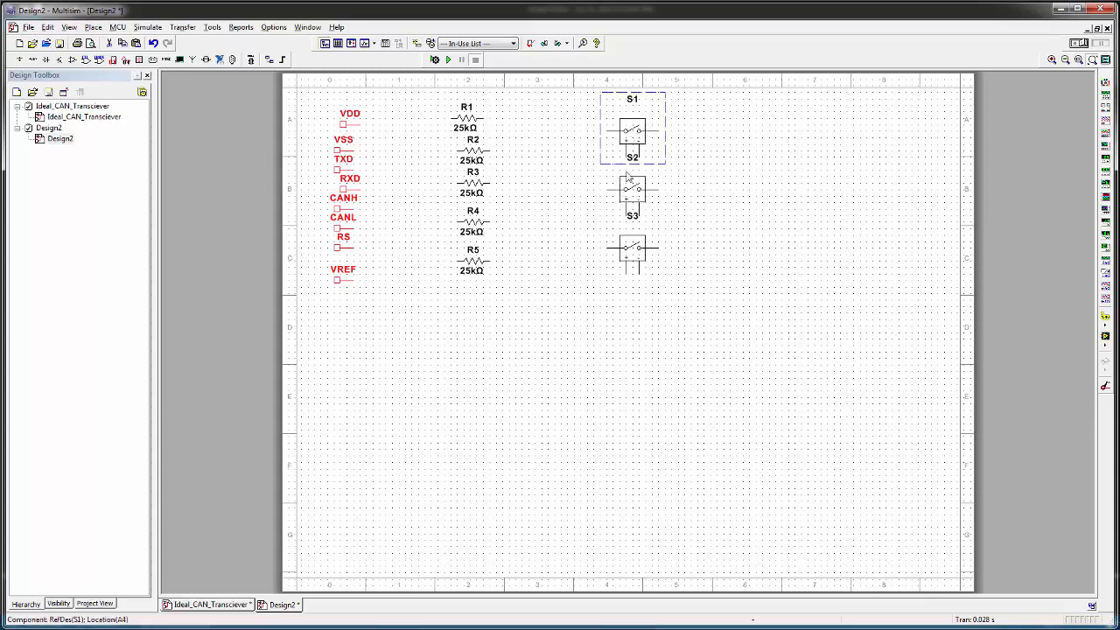
drag(632, 192, 736, 128)
- Set switch S3's on-state voltage to 1.5 V, off-state voltage to .5 V, on resistance to 1 Ω and off resistance to 1E9 Ω
click(636, 254)
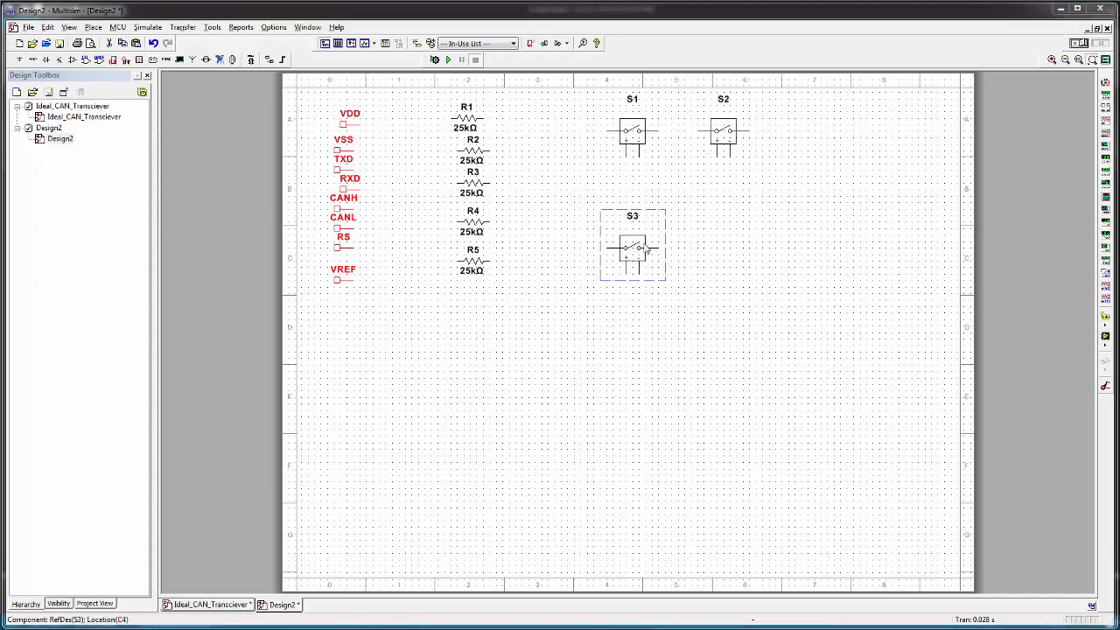
double_click(634, 254)
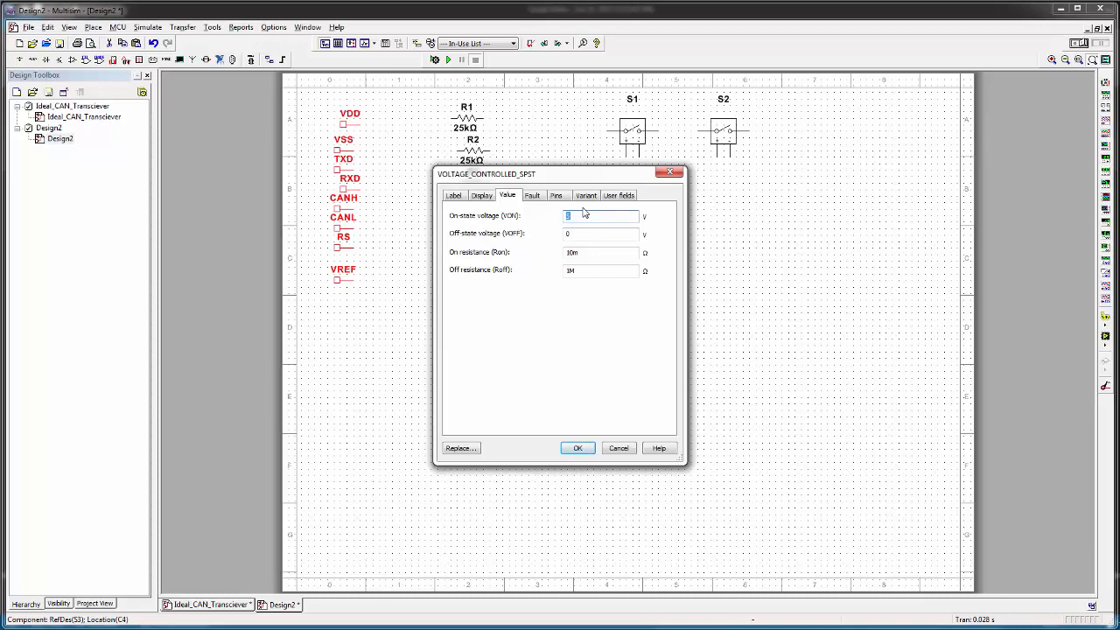
text(1.5)
double_click(584, 233)
text(.5)
double_click(583, 253)
text(1)
click(586, 270)
double_click(582, 271)
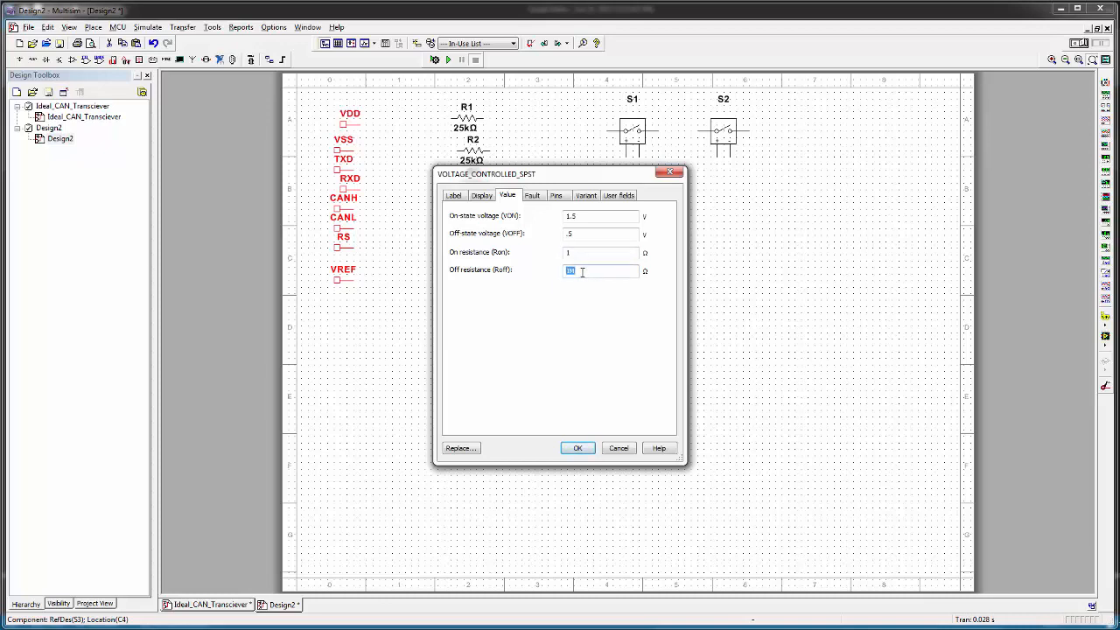
text(1E9)
click(578, 448)
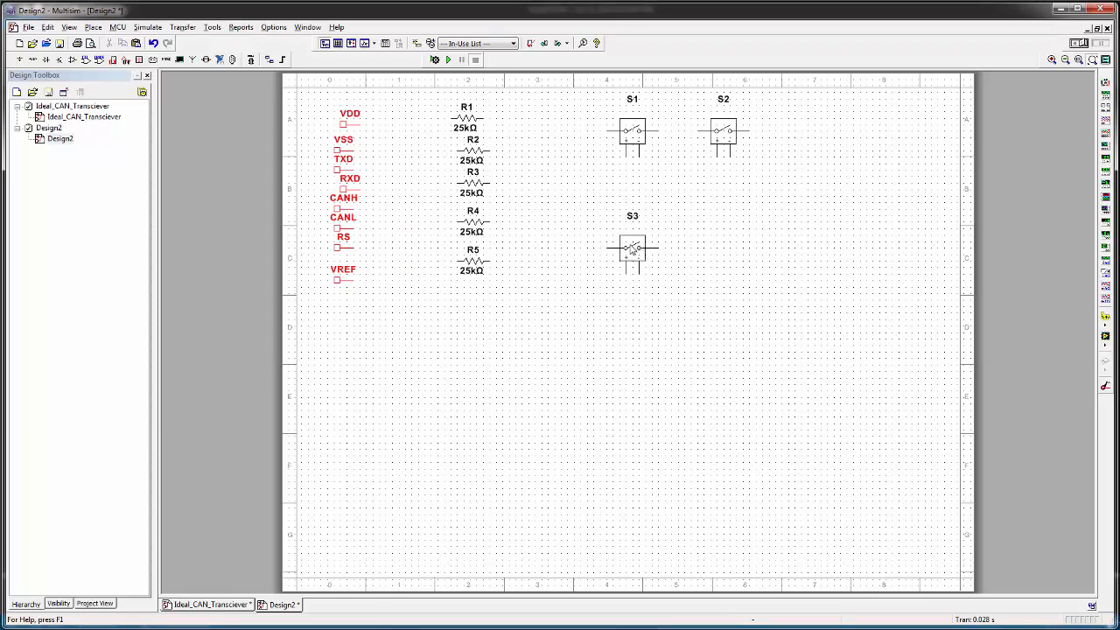
- Check the voltage and resistance values of switches S3, S1 and S2
double_click(632, 249)
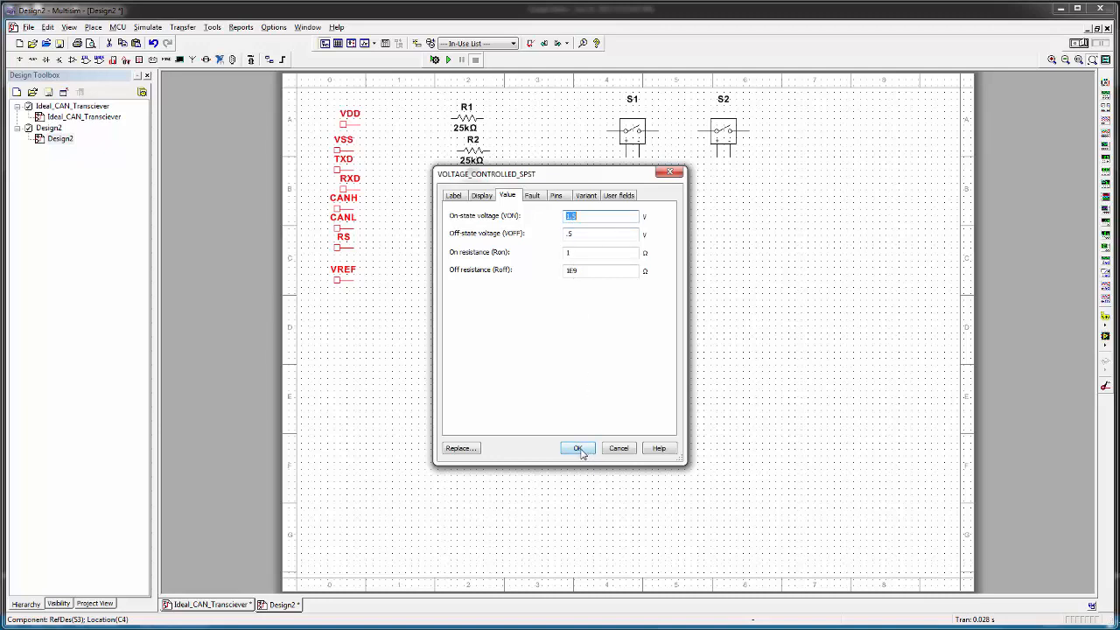
click(579, 449)
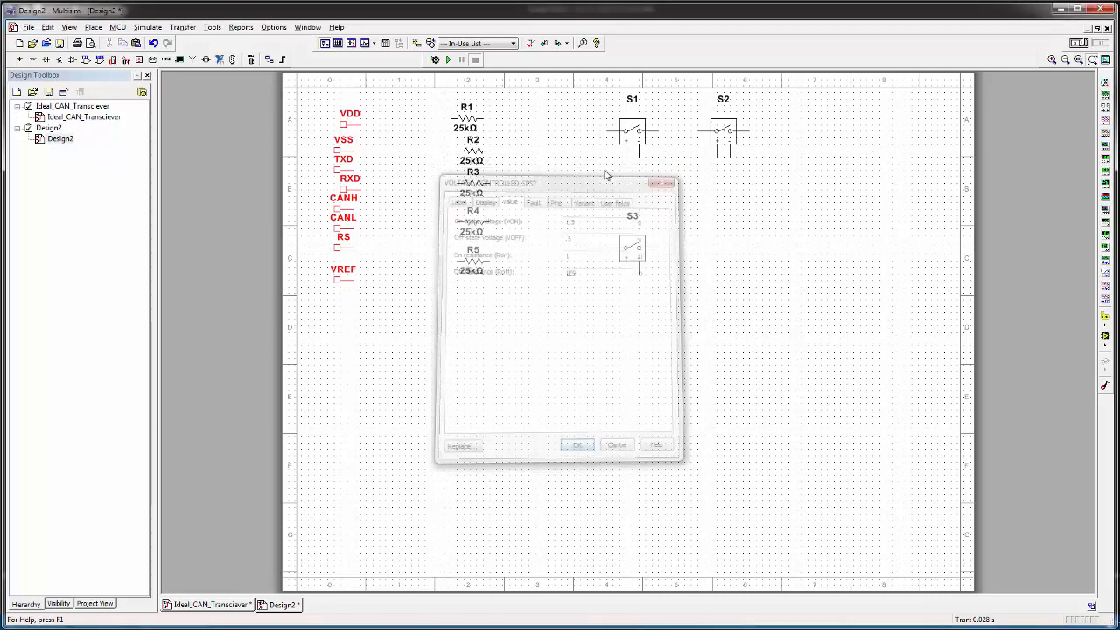
double_click(635, 133)
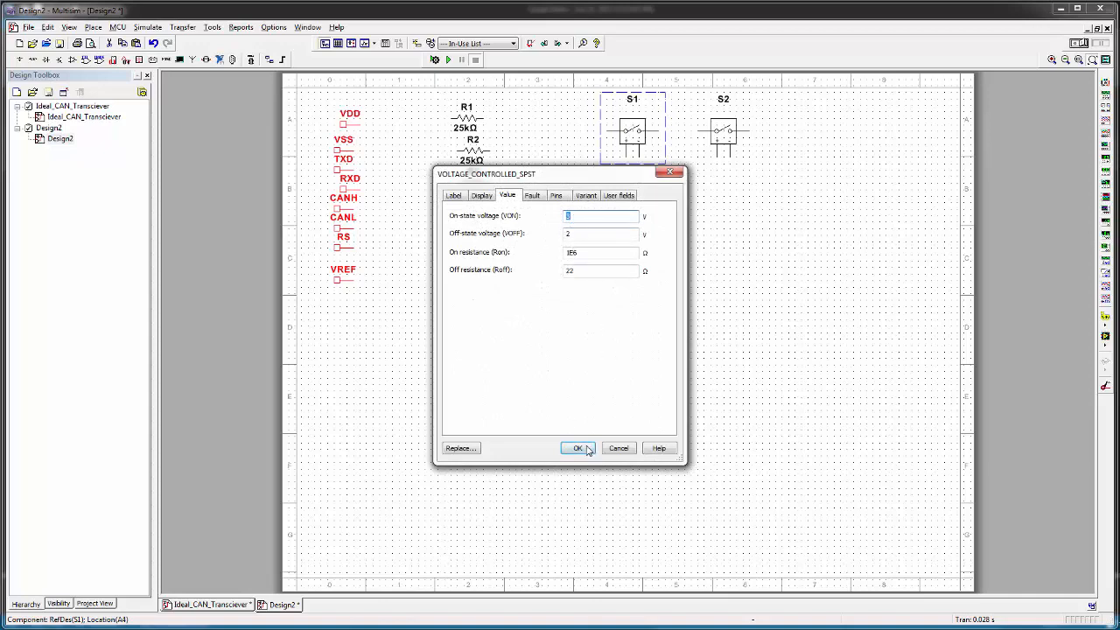
click(587, 449)
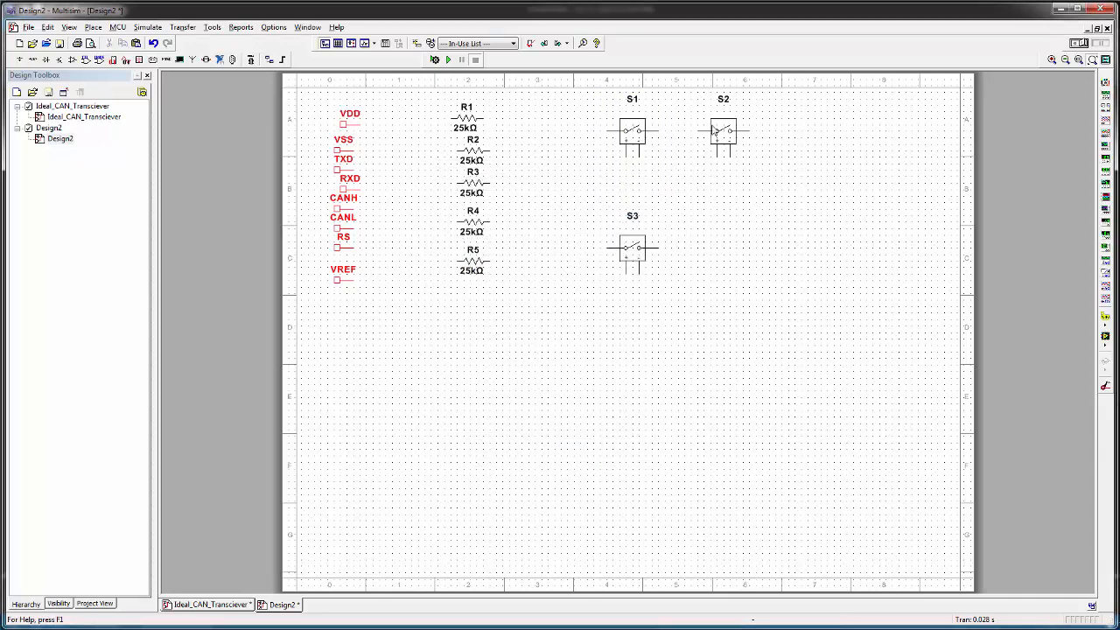
double_click(716, 131)
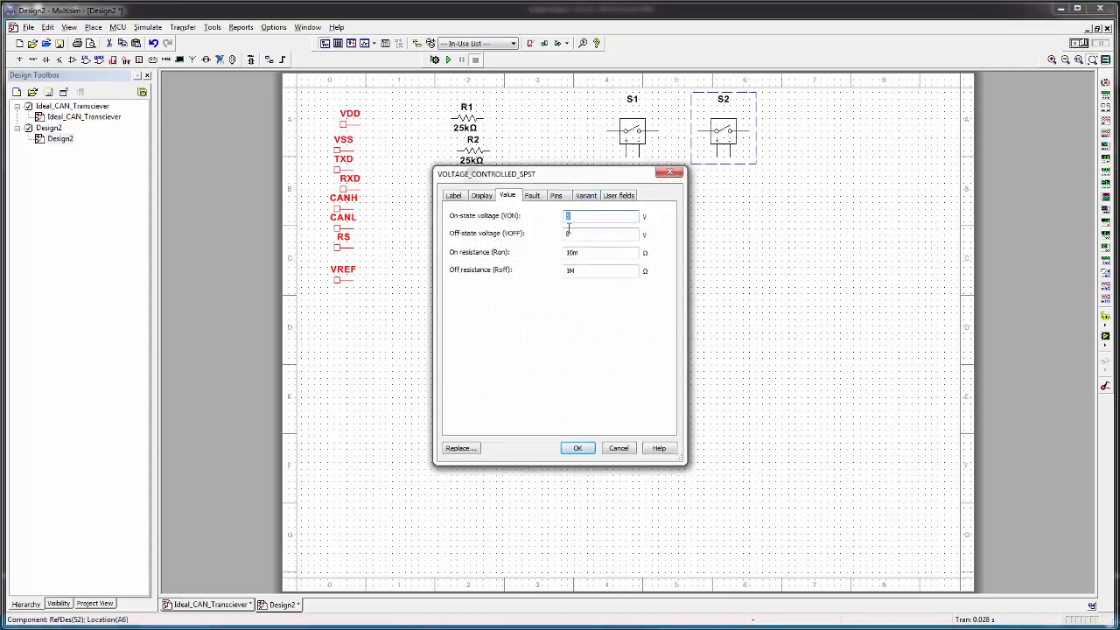
click(619, 448)
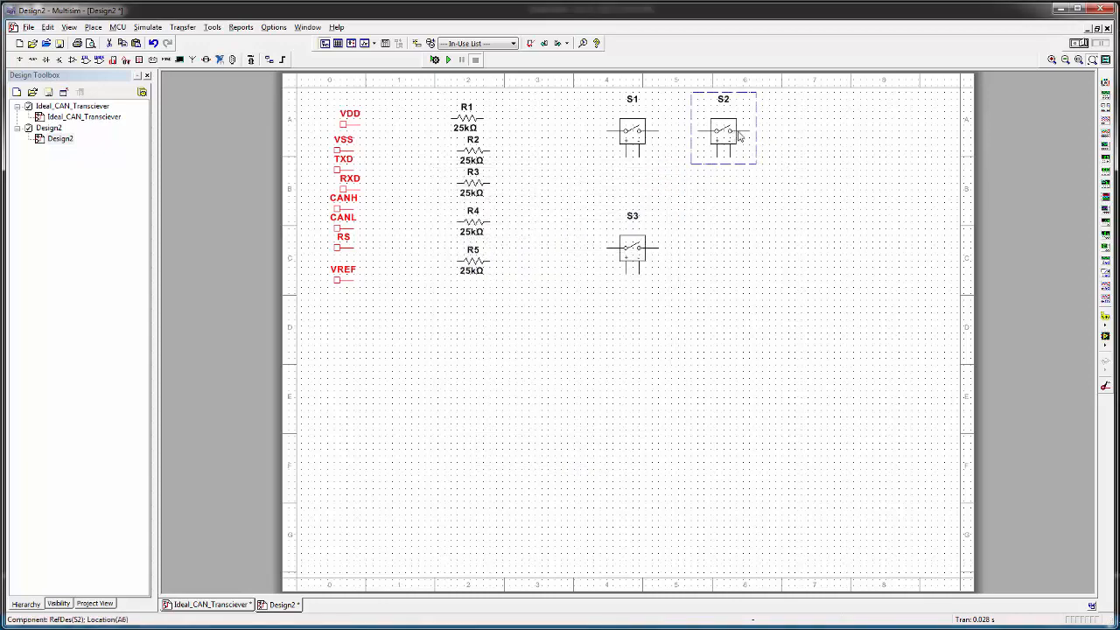
- Replace switch S2 with a copy of S1 placed beside it, and check the copy's values
key(Delete)
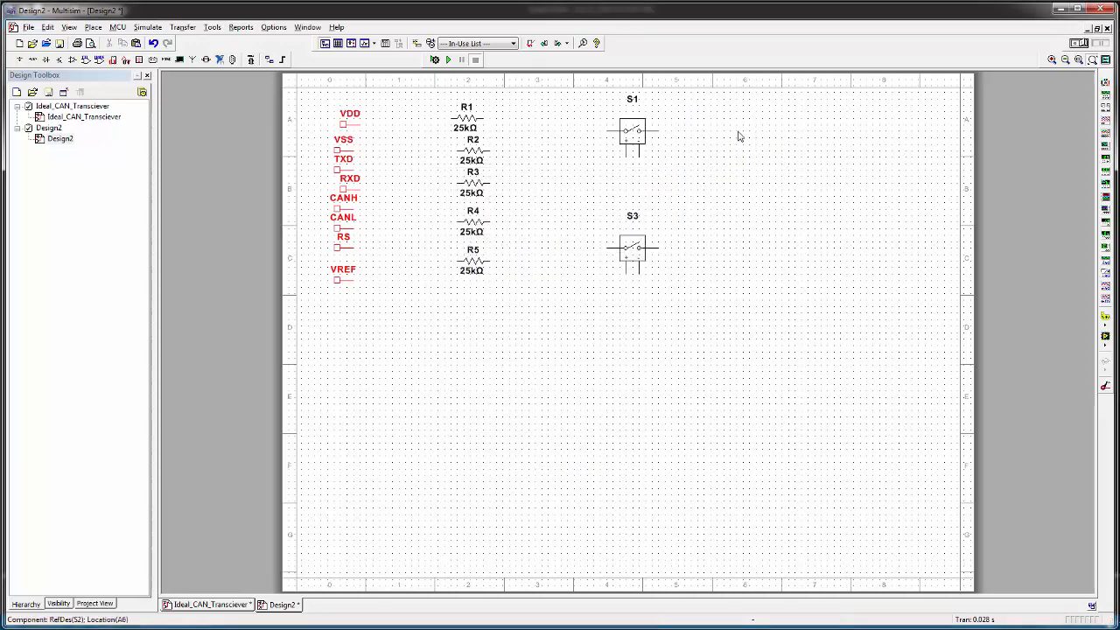
click(630, 134)
key(ctrl+v)
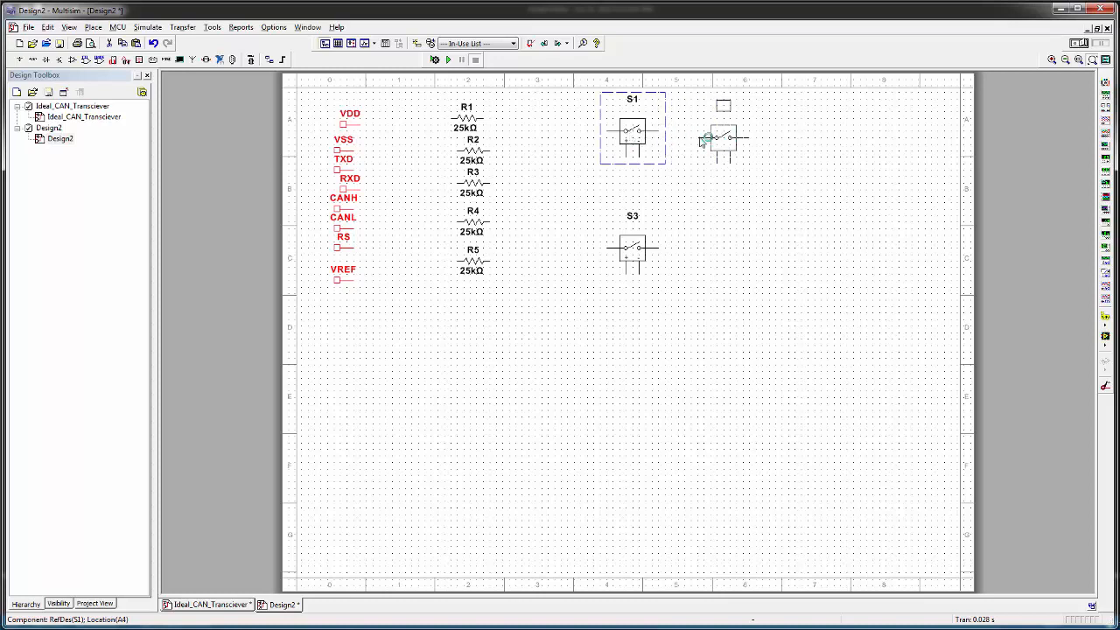
click(707, 133)
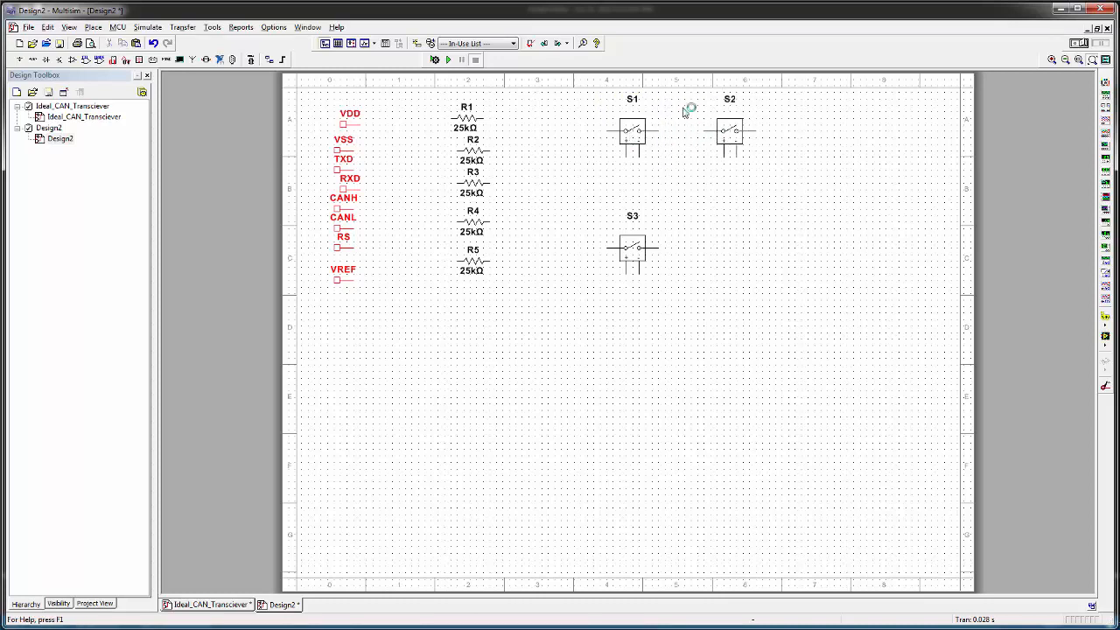
double_click(735, 134)
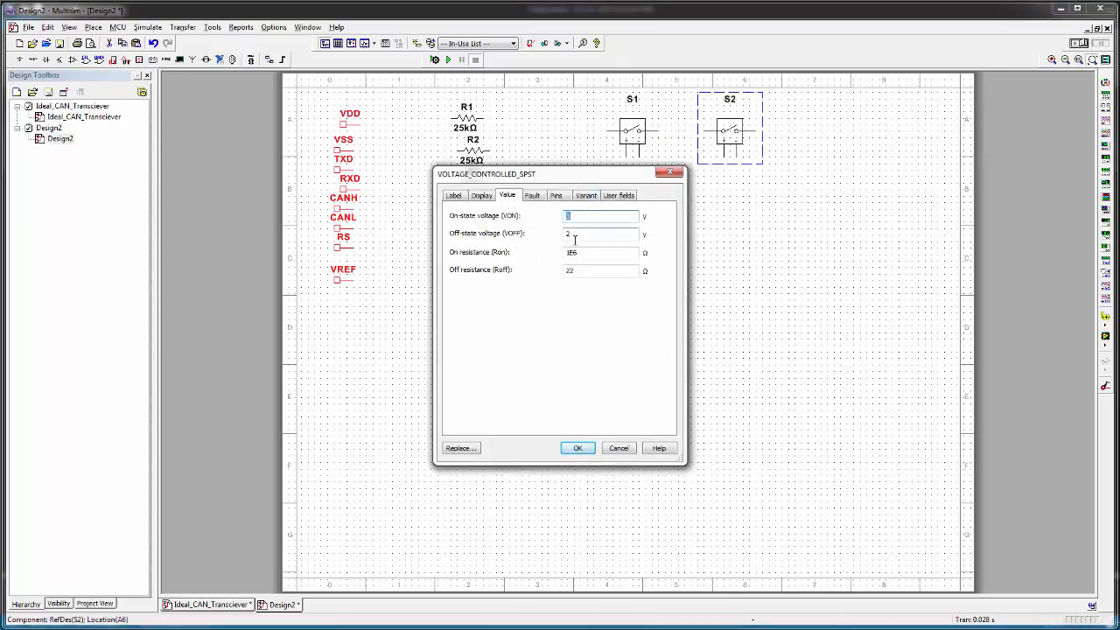
click(577, 448)
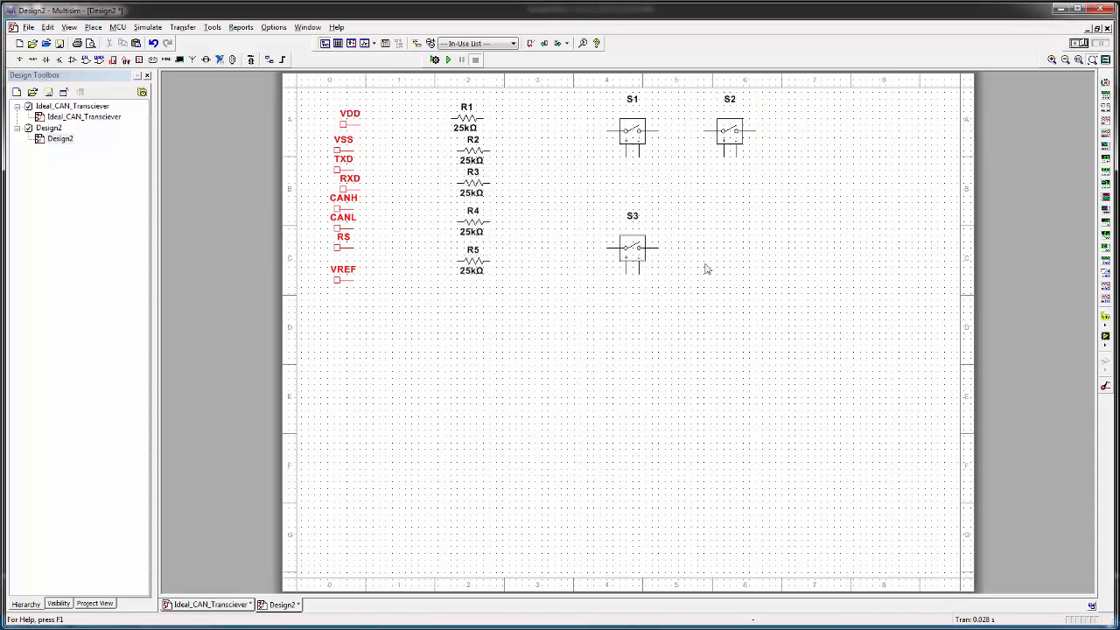
- Move switch S3 up closer beneath S1 and clear the selection
click(629, 252)
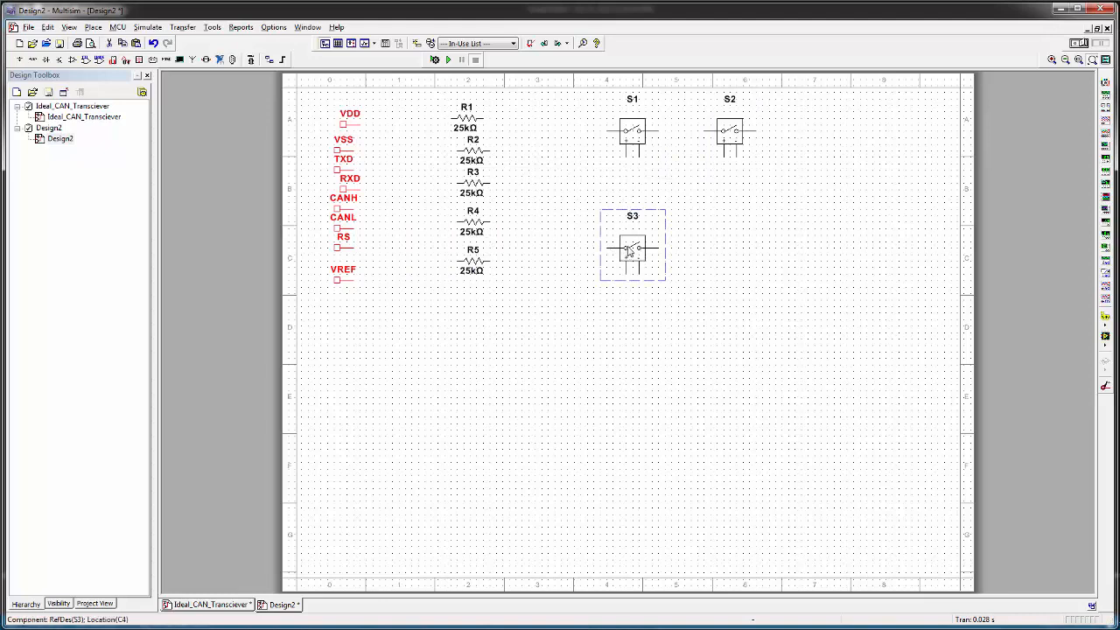
drag(628, 252, 626, 213)
click(716, 264)
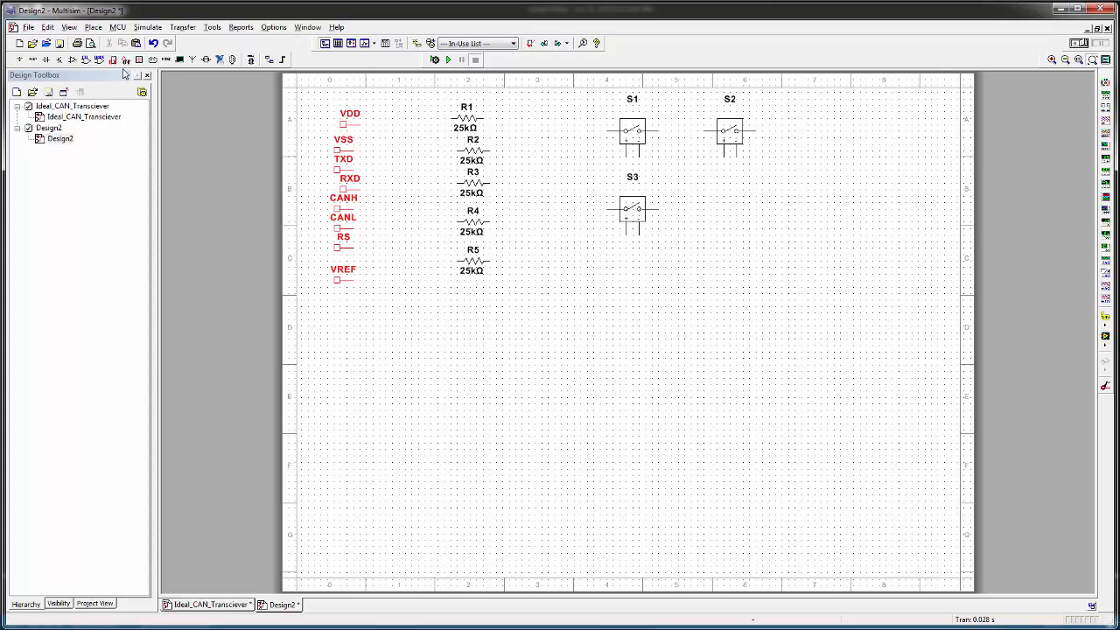
- Browse the Diodes component group, looking through the ZENER, LED and PHOTODIODE families
click(47, 59)
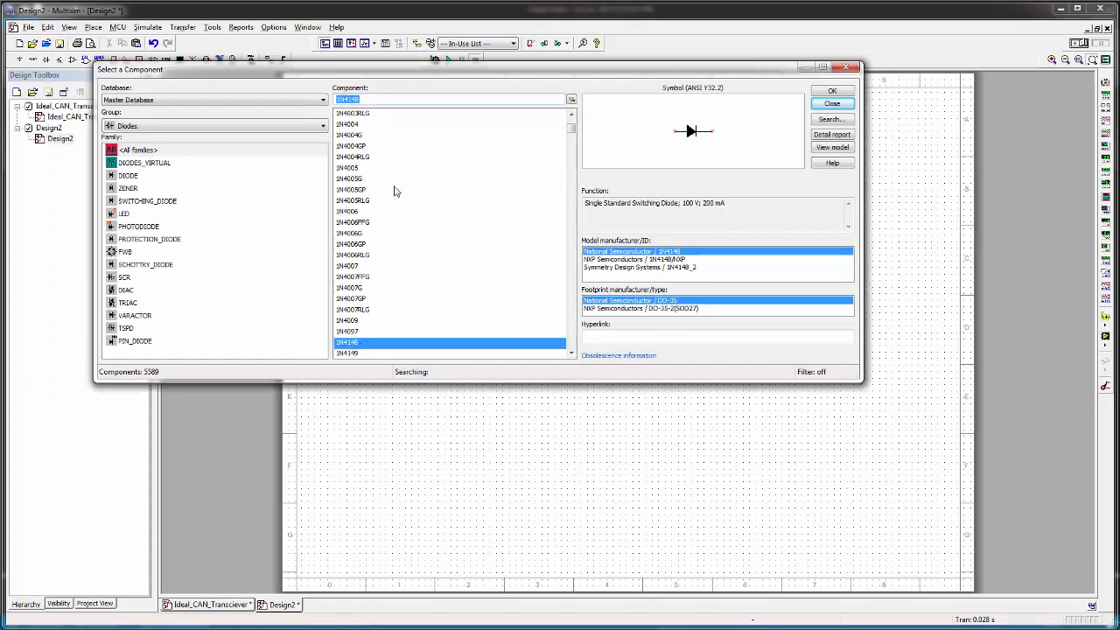
drag(573, 130, 570, 118)
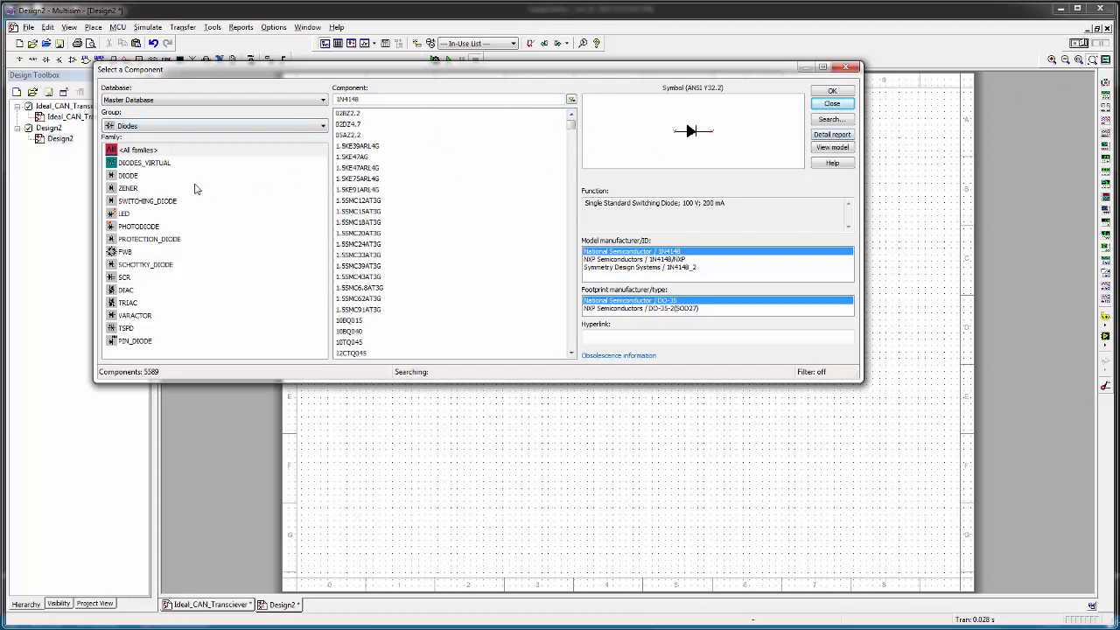
click(127, 187)
click(115, 214)
click(138, 226)
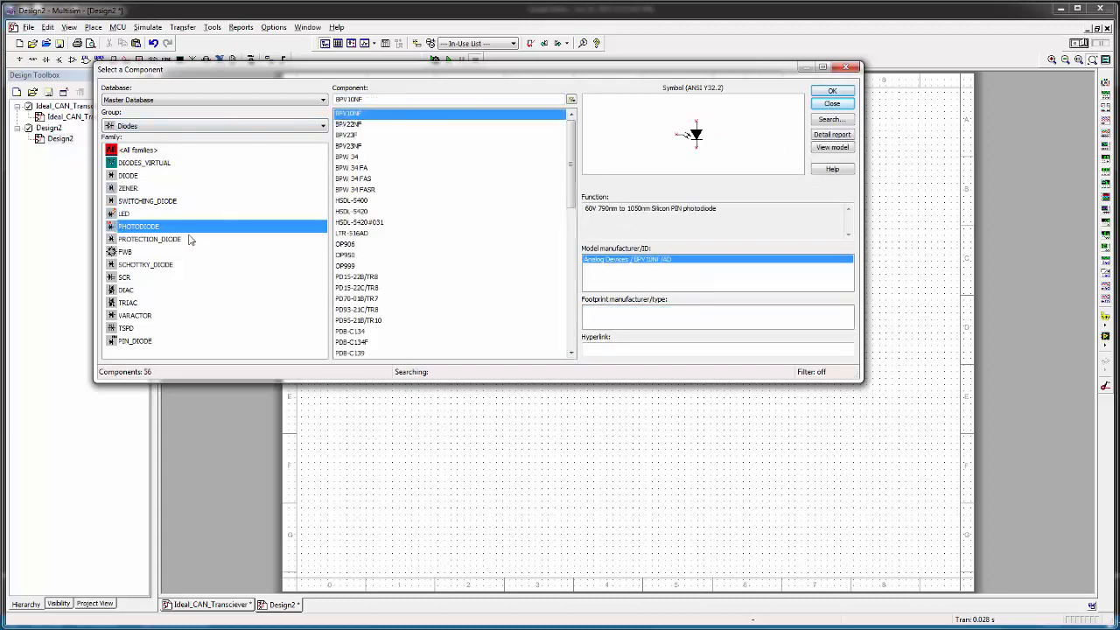
- Search the component database for 1N4148 and place one such diode to the right of switch S2
click(830, 119)
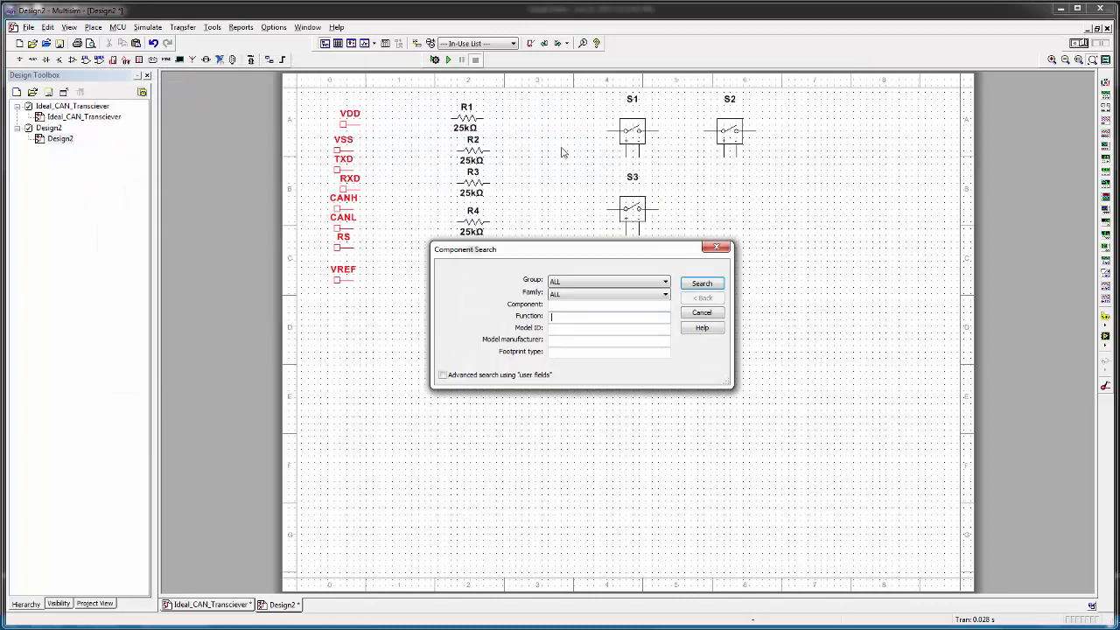
click(567, 305)
text(1N4148)
key(Return)
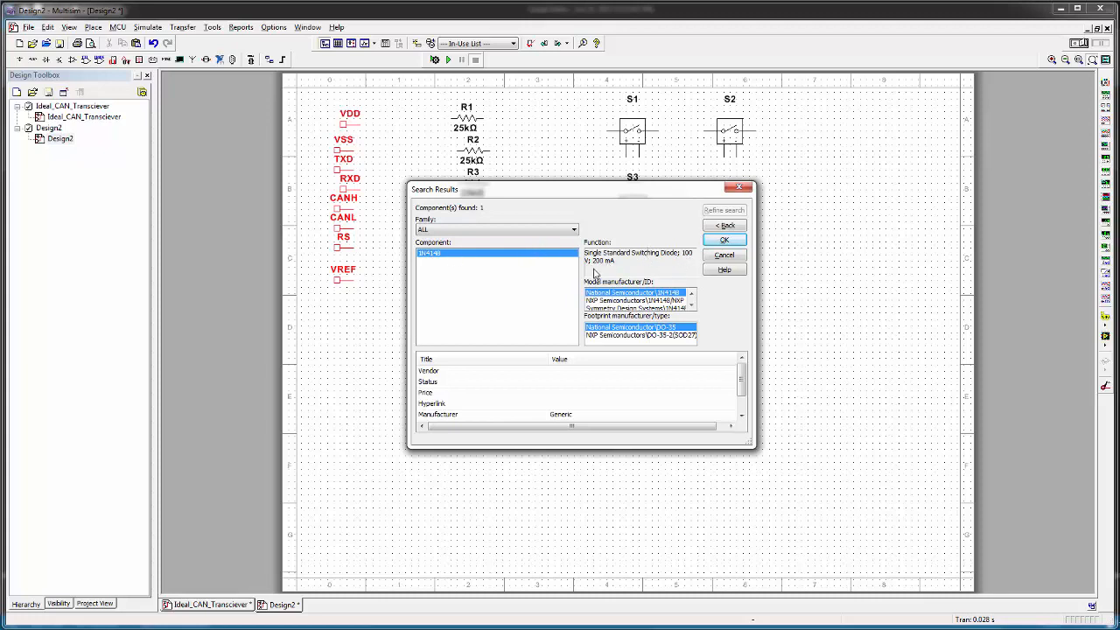
click(724, 239)
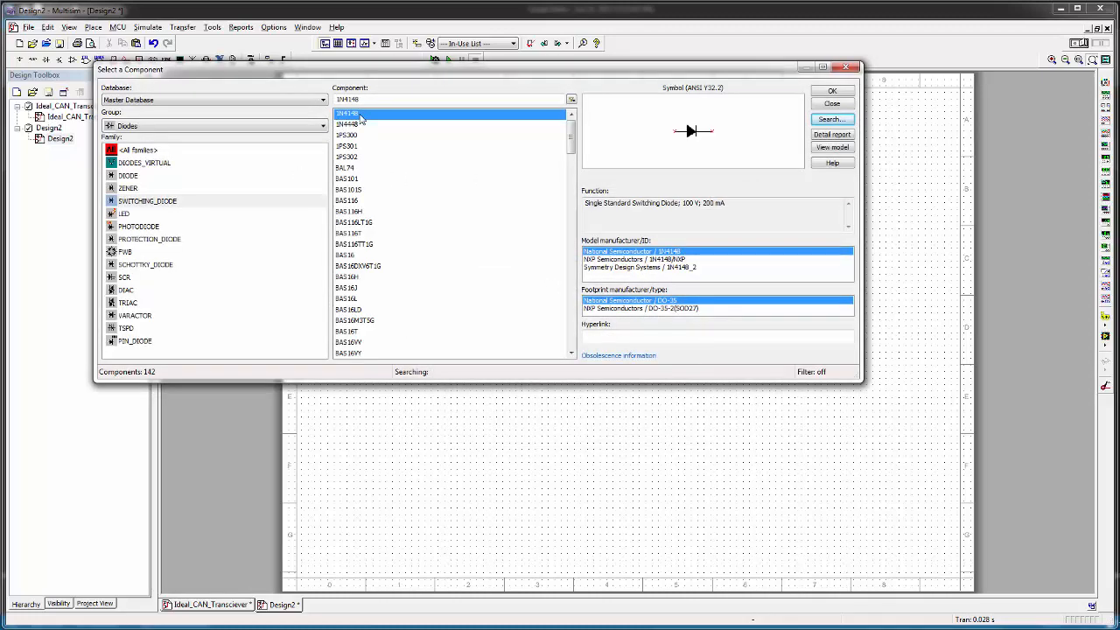
click(831, 92)
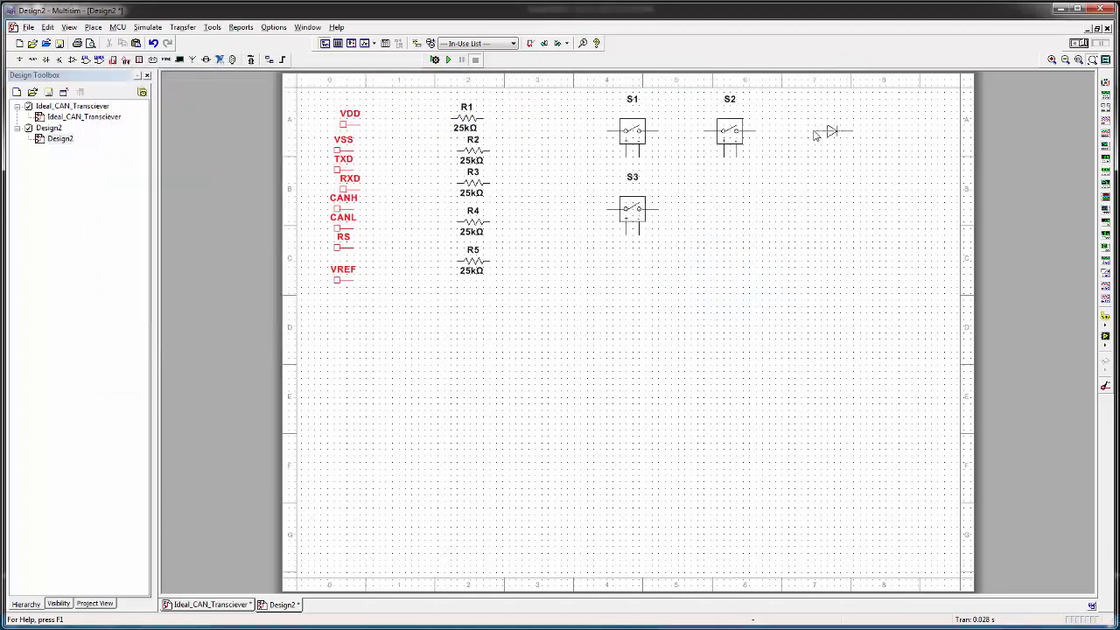
click(814, 134)
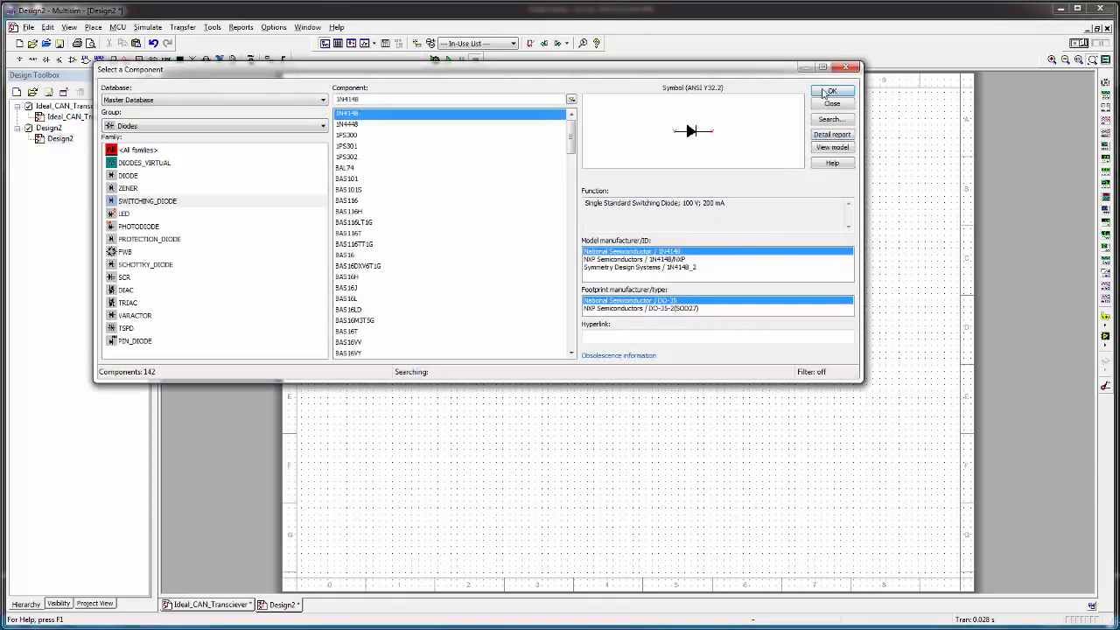
- Place a second 1N4148 diode directly below D1 and close the component browser
click(829, 92)
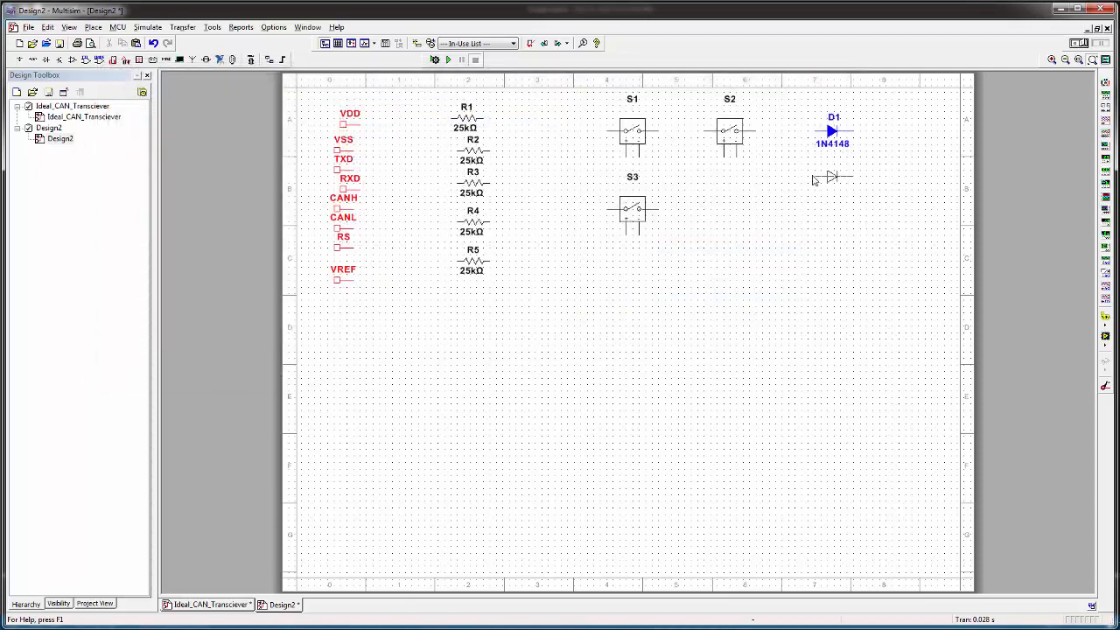
click(812, 179)
click(828, 104)
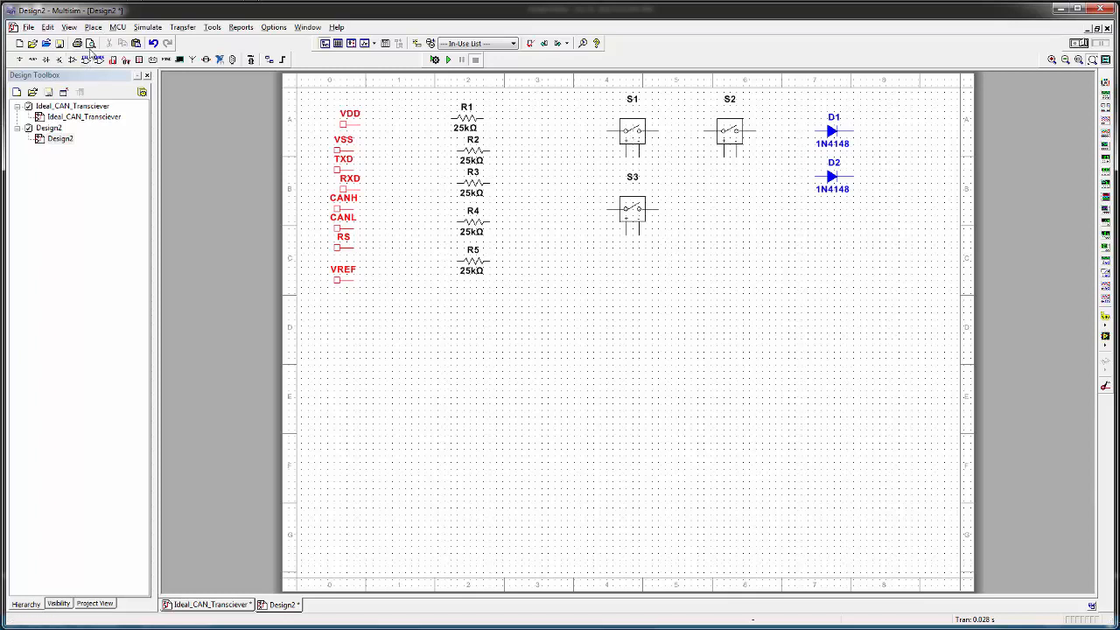
- Search the component database for parts whose function is VOLTAGE CONTROLLED SOURCE
click(60, 60)
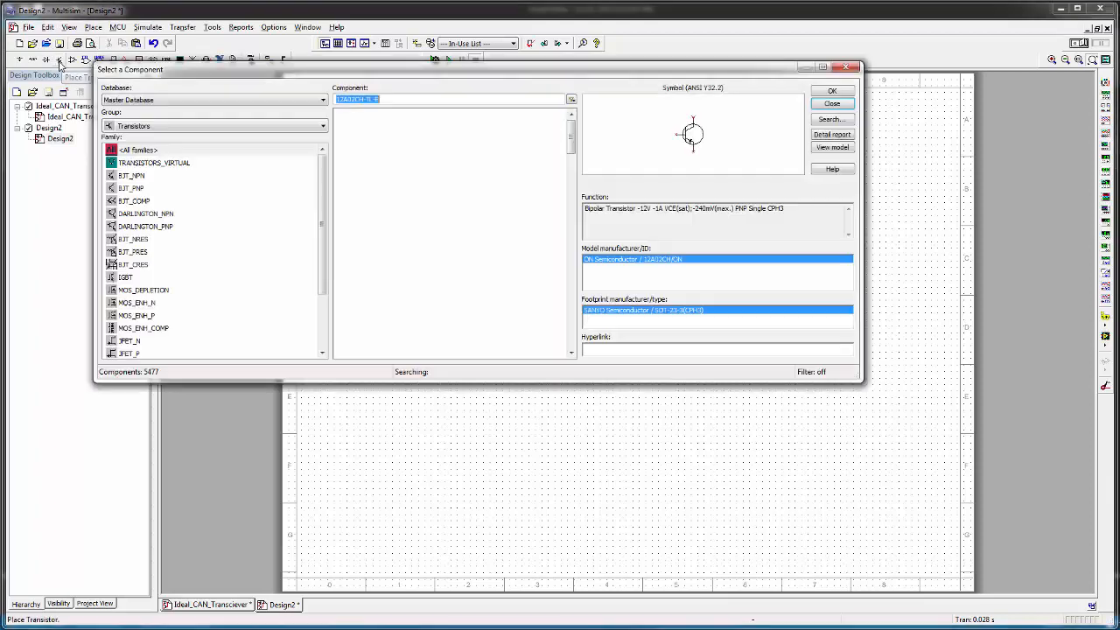
click(826, 121)
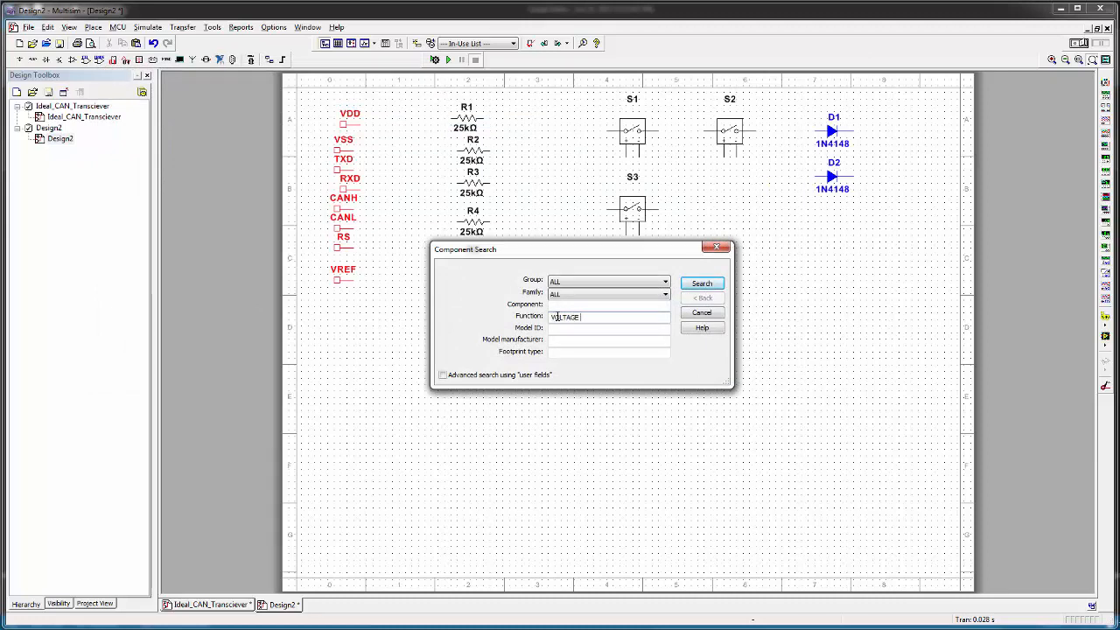
text(CONTROLLED SOURCE)
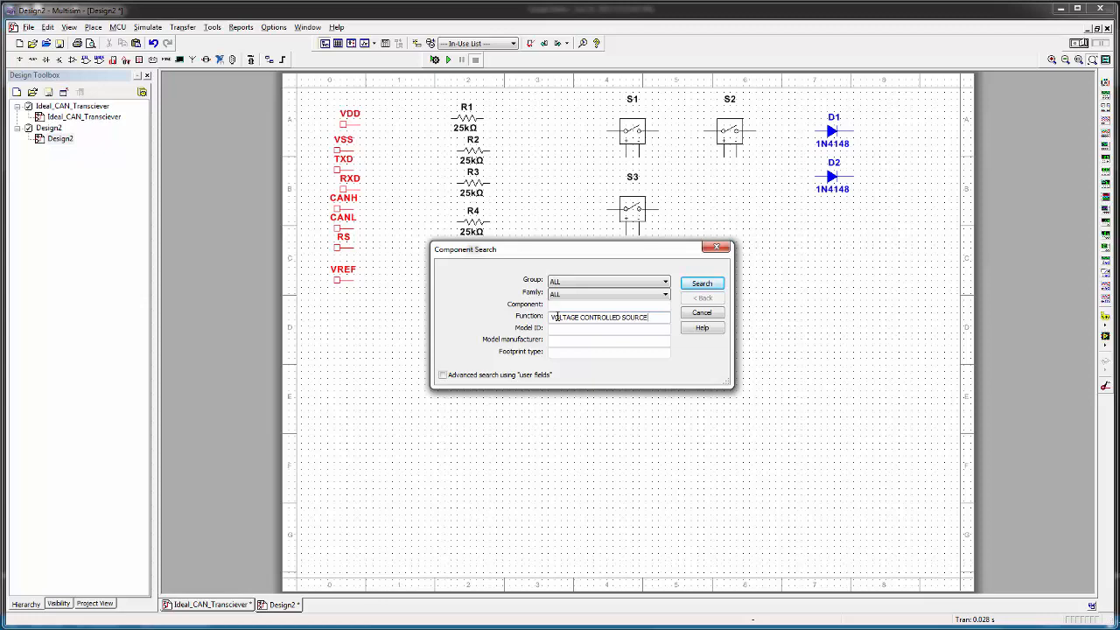
key(Return)
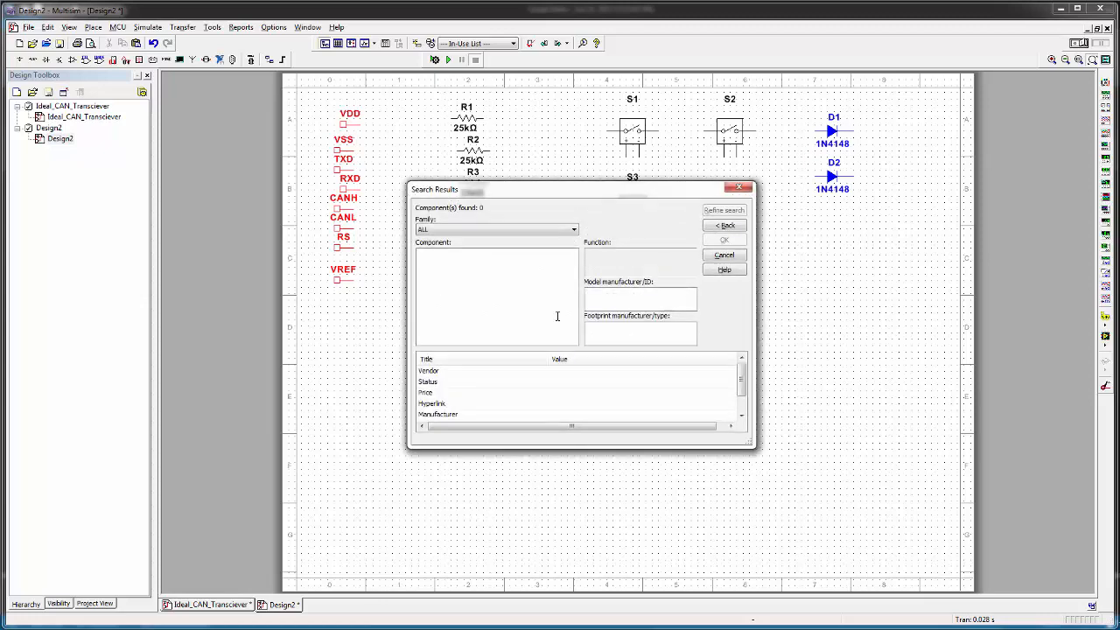
click(492, 232)
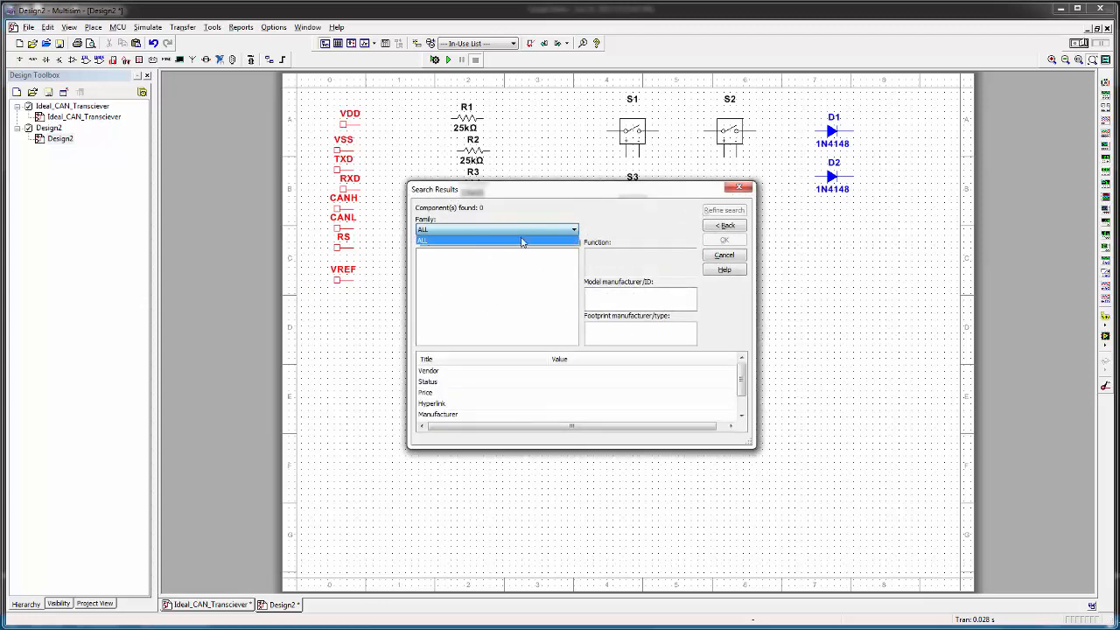
- Repeat the function search without the word CONTROLLED and select VOLTAGE_CONTROLLED_VOLTAGE_SOURCE from the results
click(722, 227)
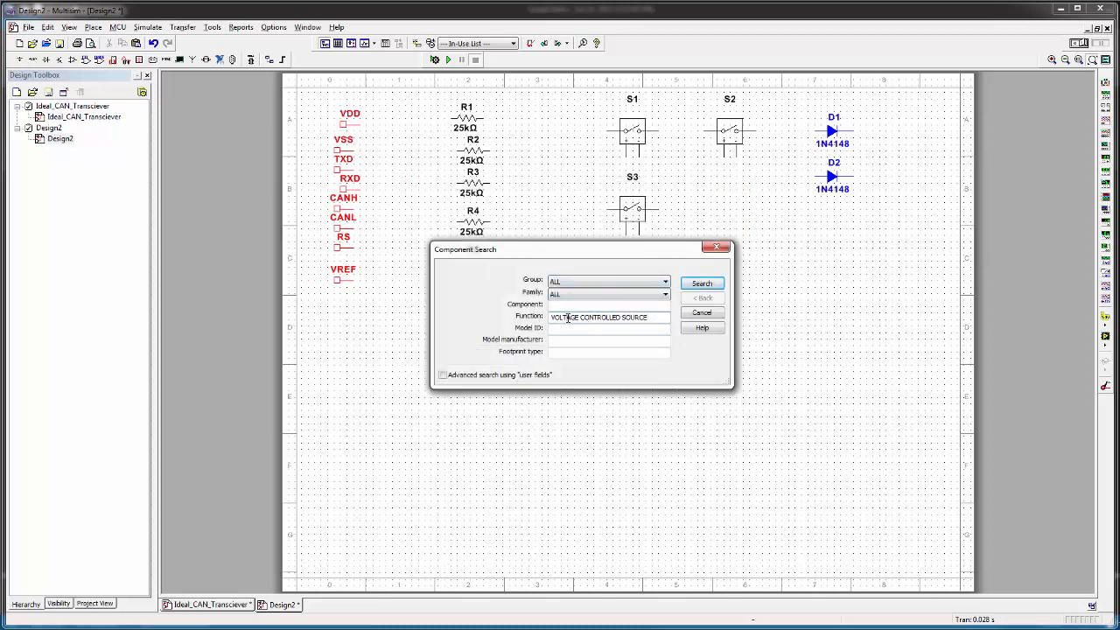
double_click(599, 317)
key(Delete)
click(704, 285)
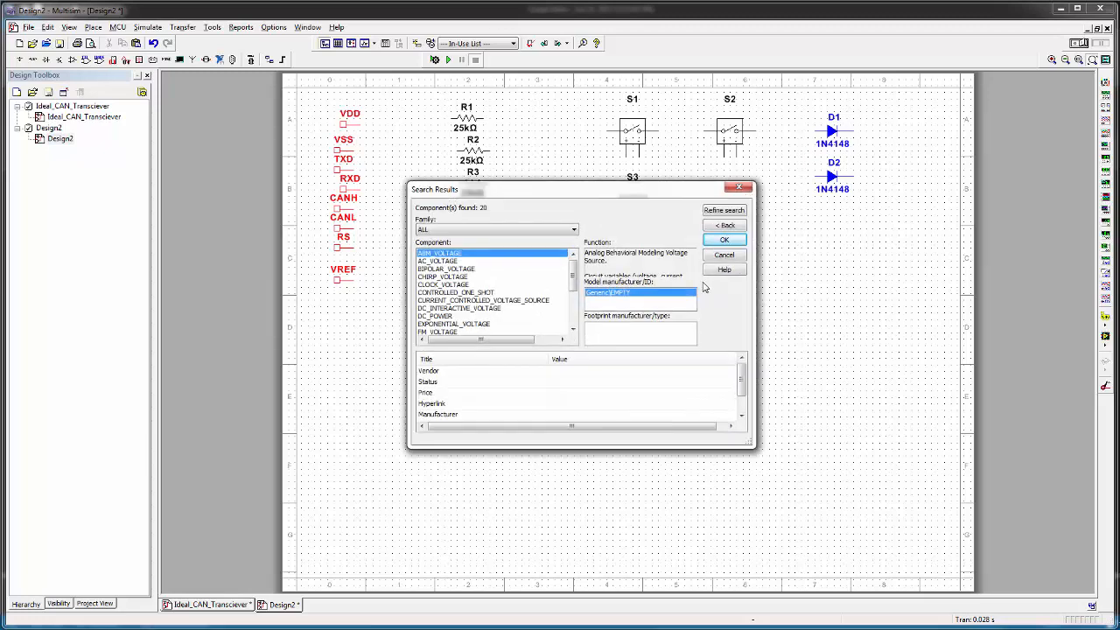
click(446, 292)
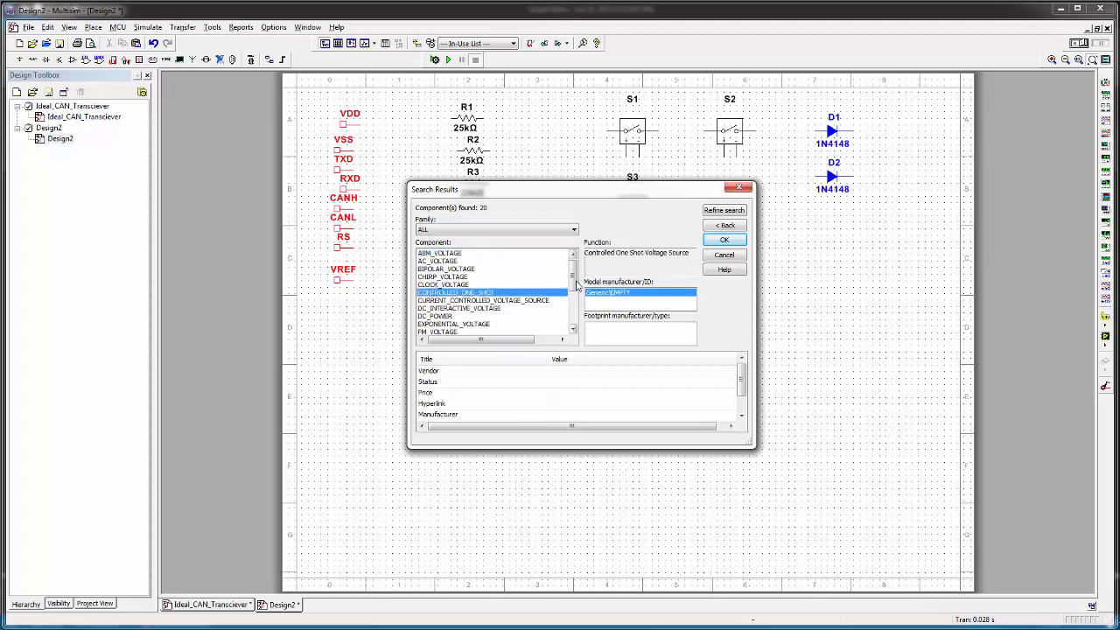
drag(576, 277, 570, 308)
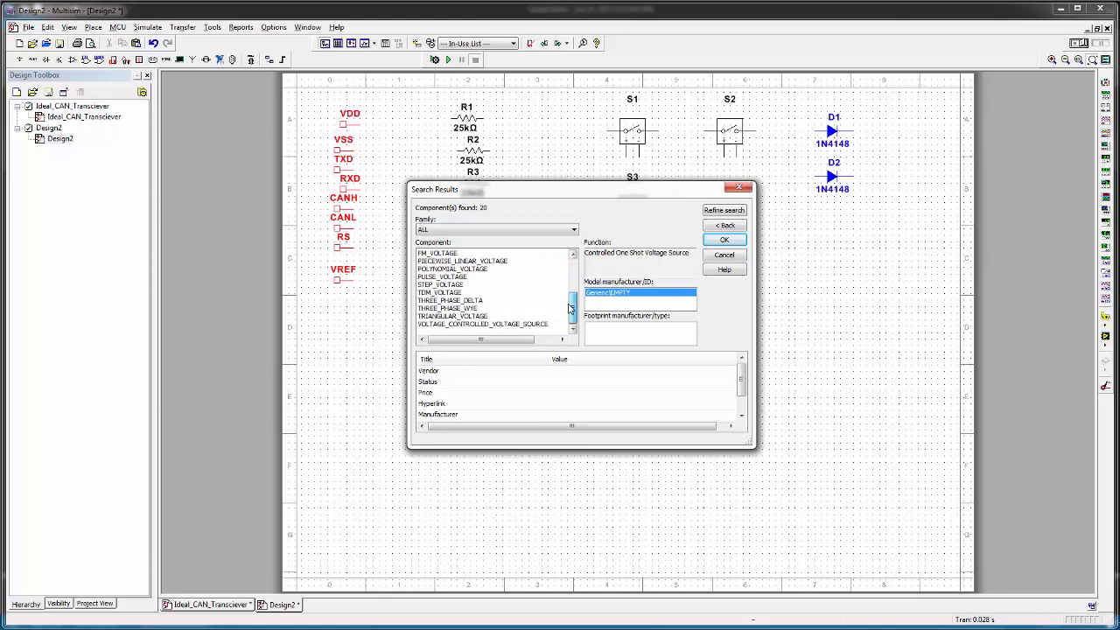
click(446, 325)
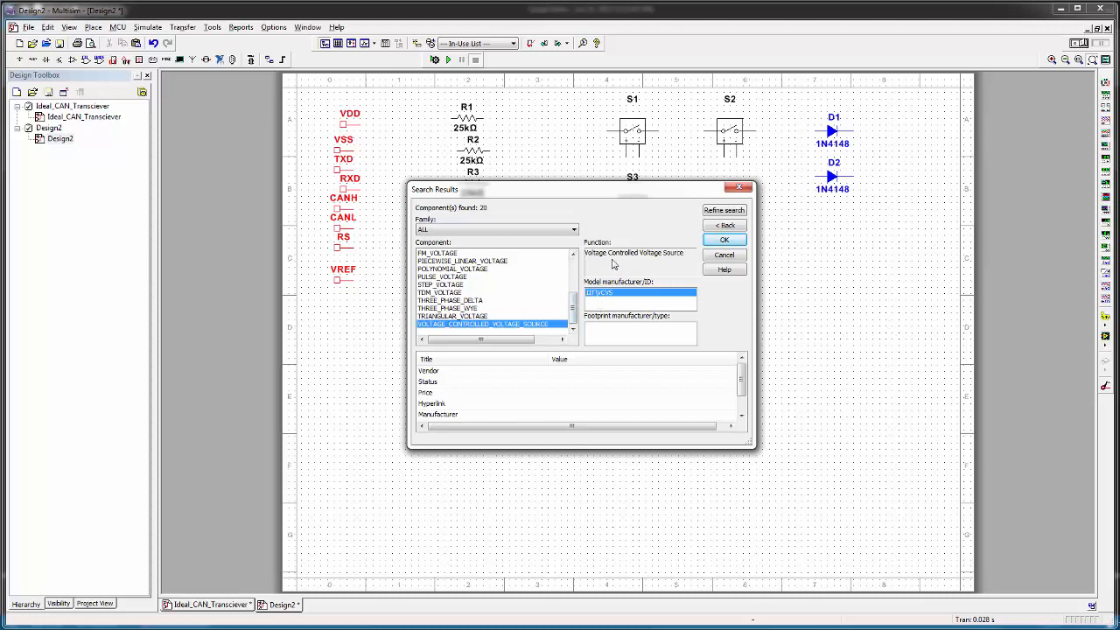
- Place one voltage-controlled voltage source beneath switch S2 and close the component browser
click(724, 242)
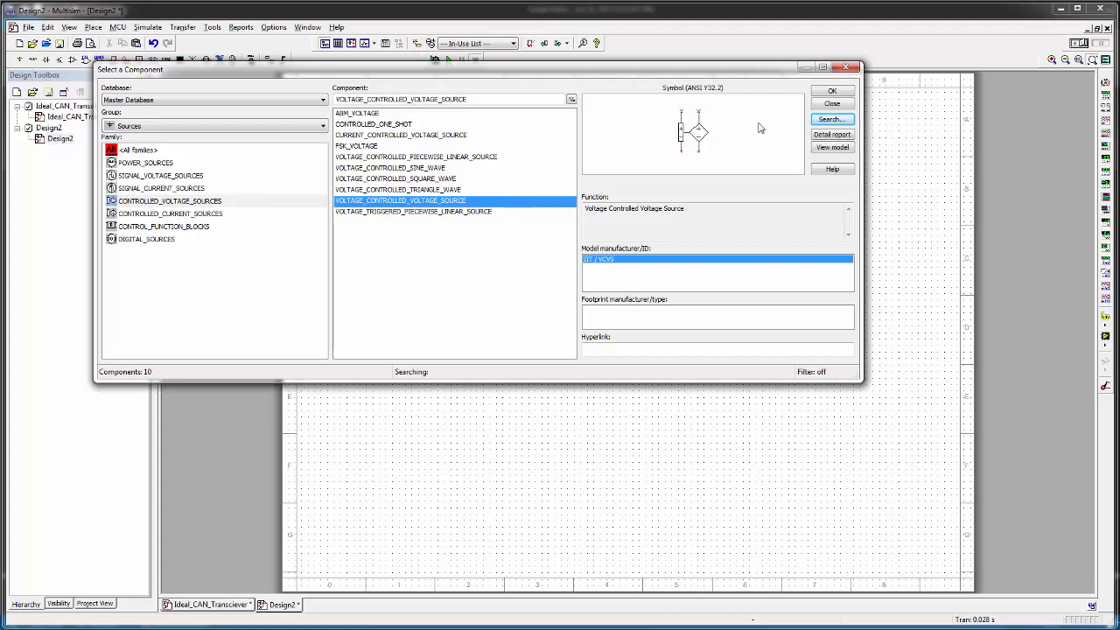
click(831, 91)
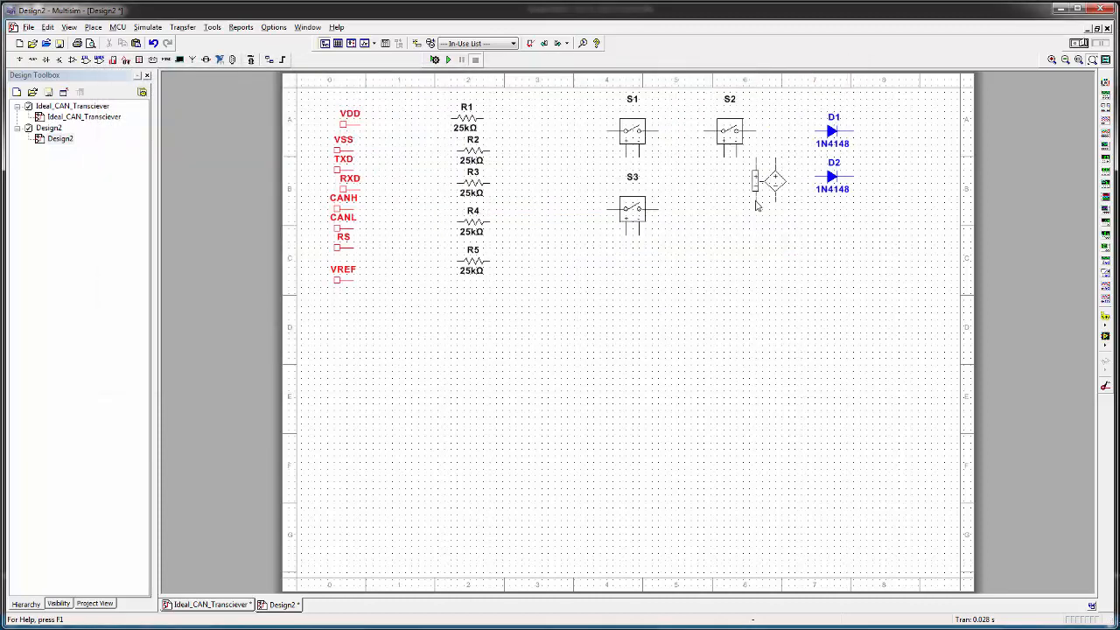
click(716, 238)
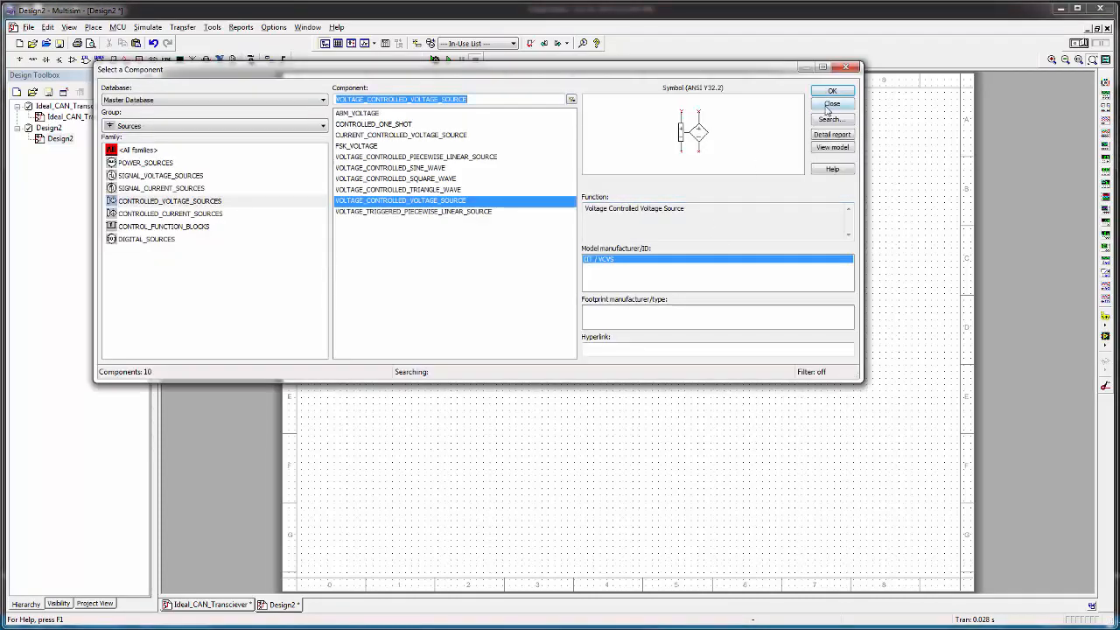
click(829, 105)
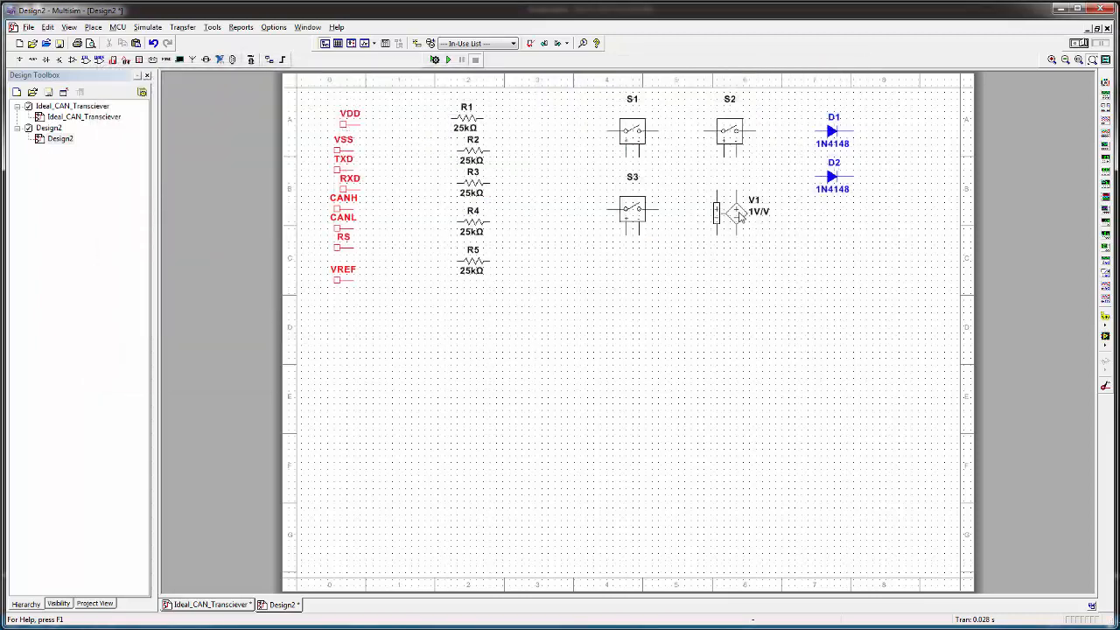
- Set the voltage gain of source V1 to .5 V/V
double_click(740, 217)
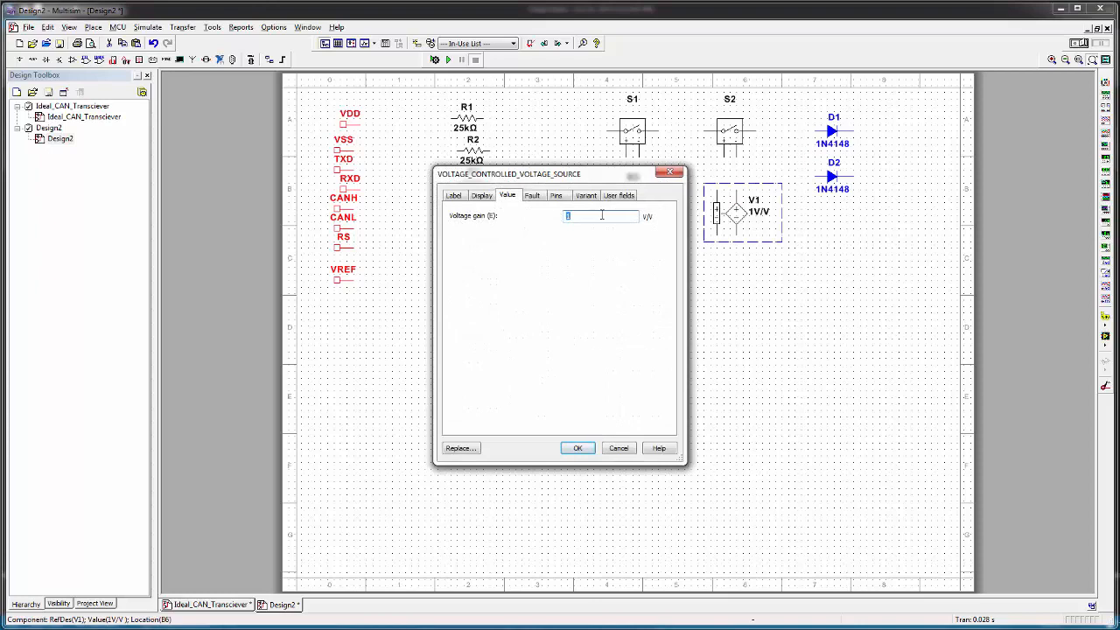
text(.5)
click(578, 449)
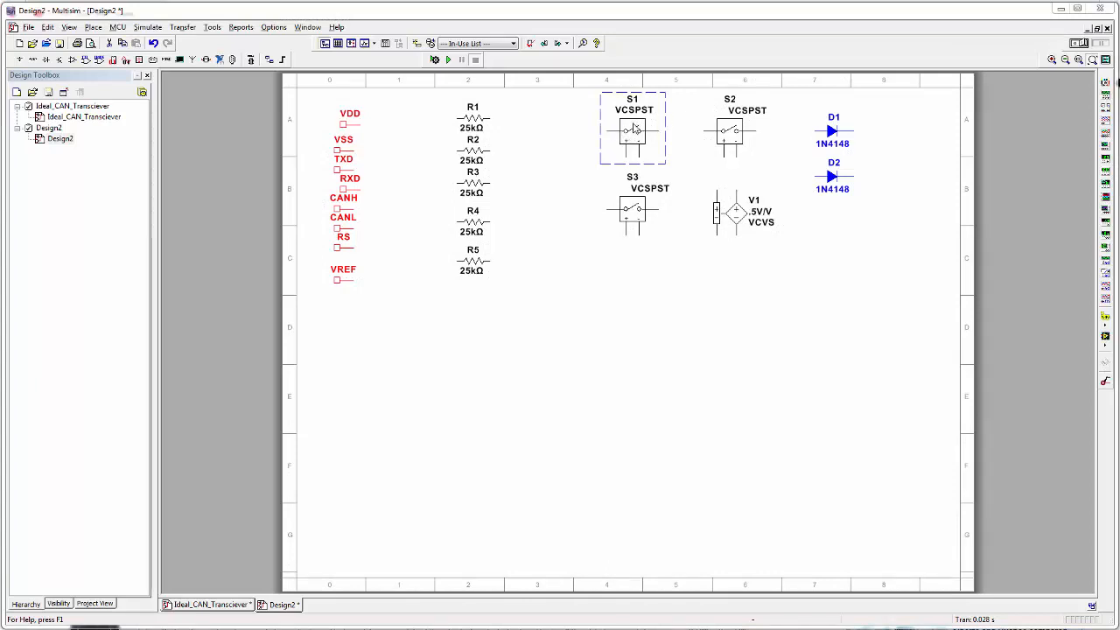
- Review switch S1's value settings and its VCSPST label
click(623, 281)
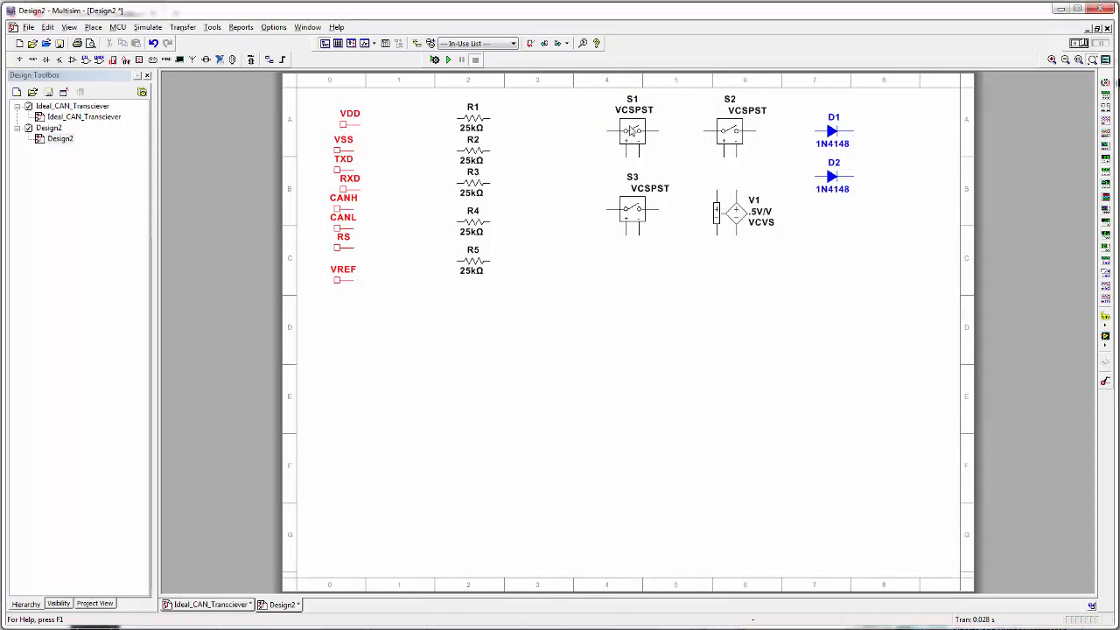
double_click(632, 131)
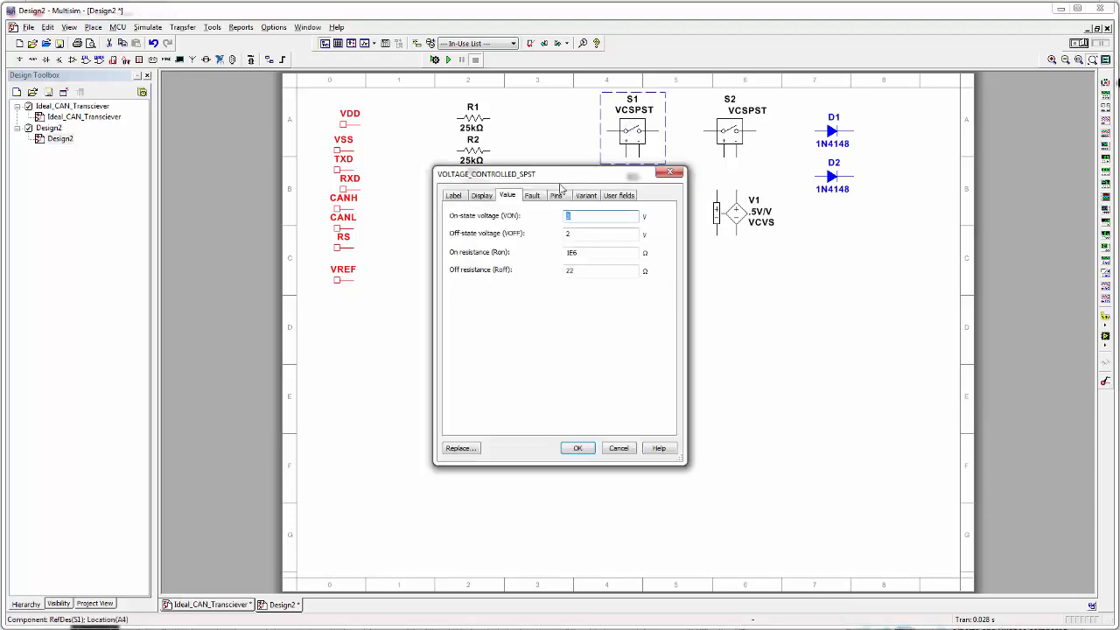
click(454, 197)
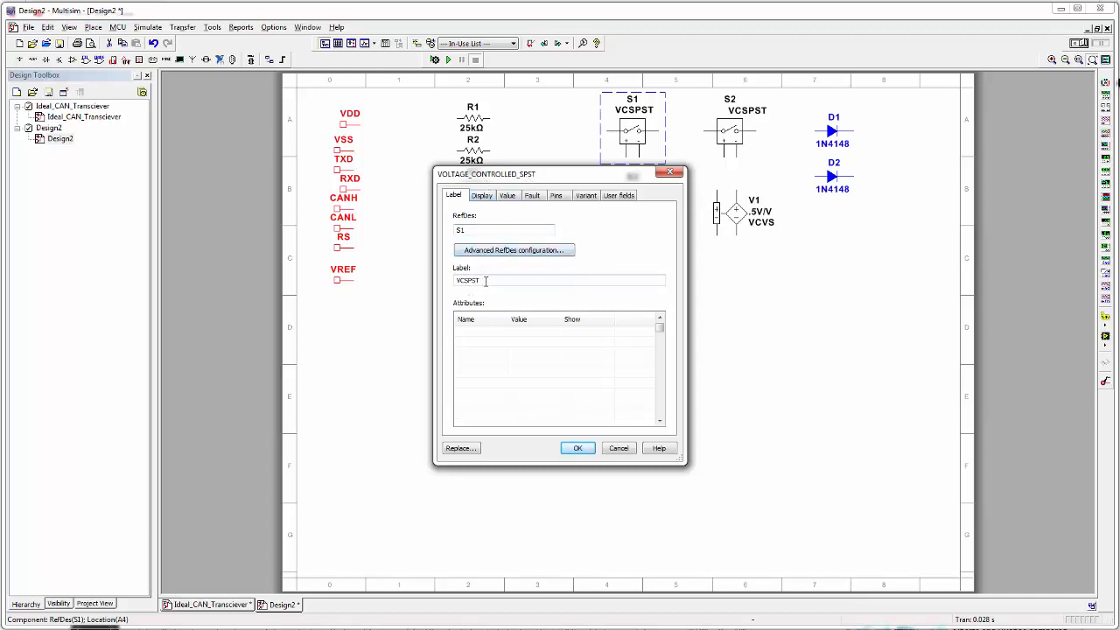
click(578, 449)
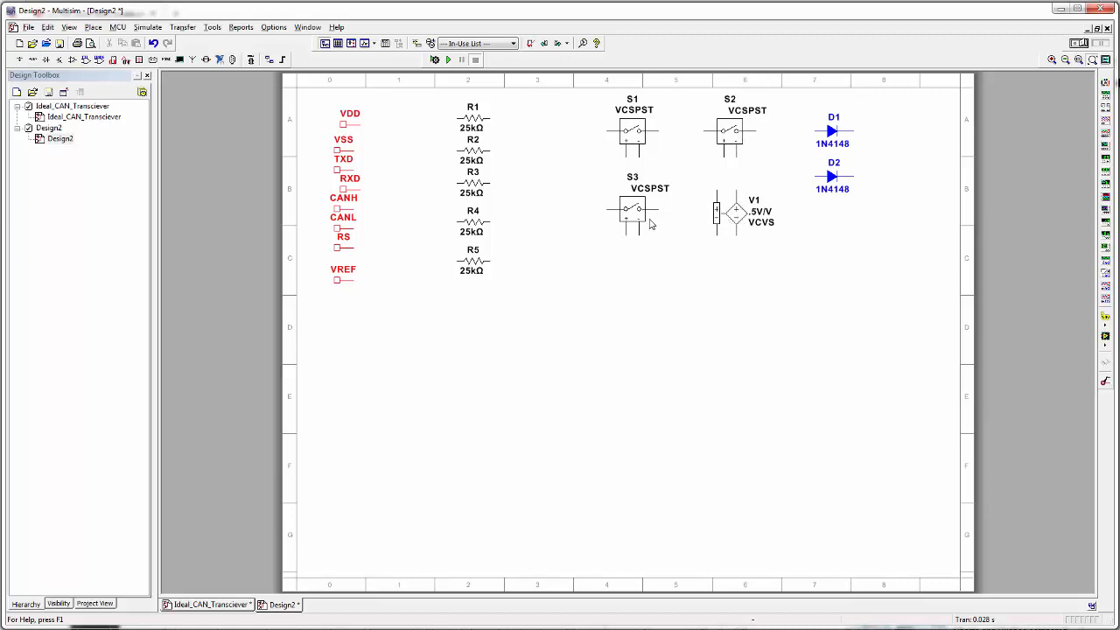
- Check the Ideal_CAN_Transciever schematic for orientation, rotate diodes D1 and D2 in Design2 to point downward, and move D2 lower
double_click(76, 121)
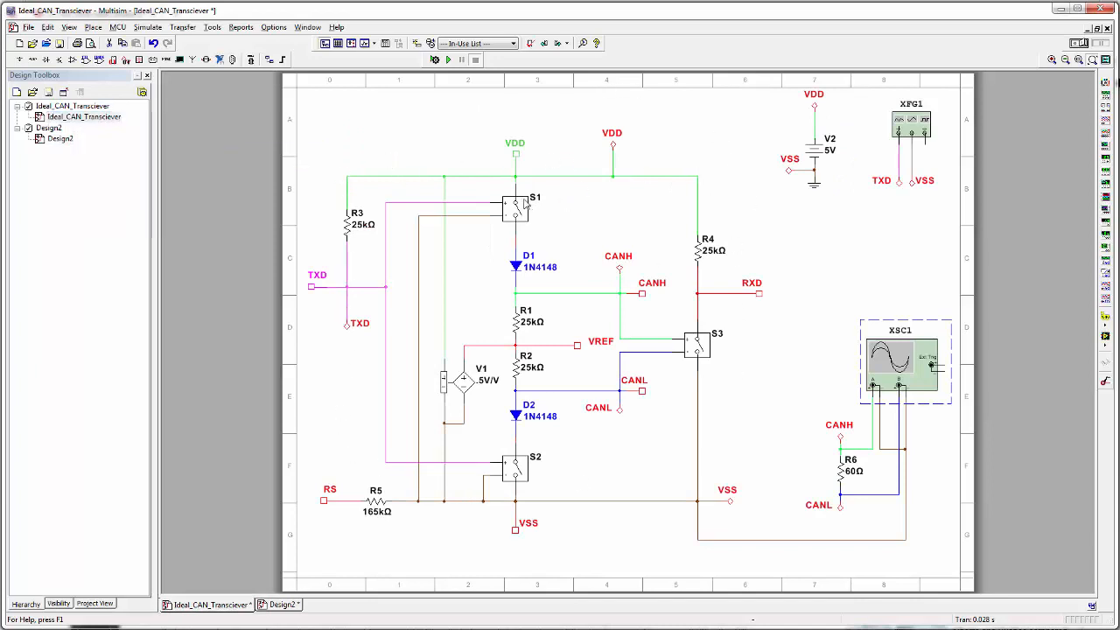
double_click(60, 140)
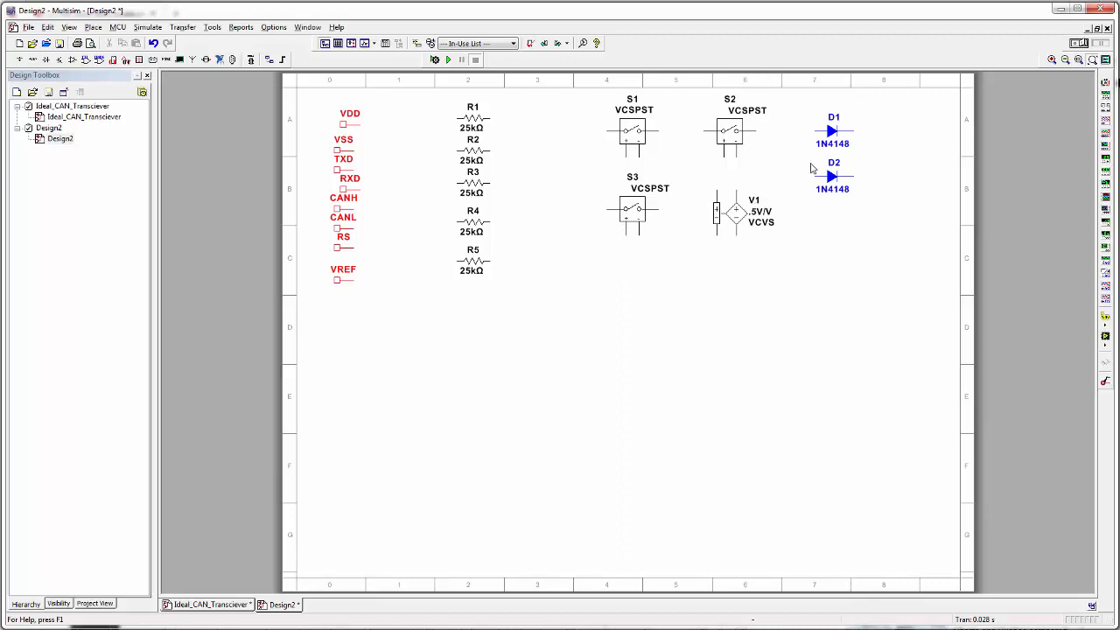
click(834, 131)
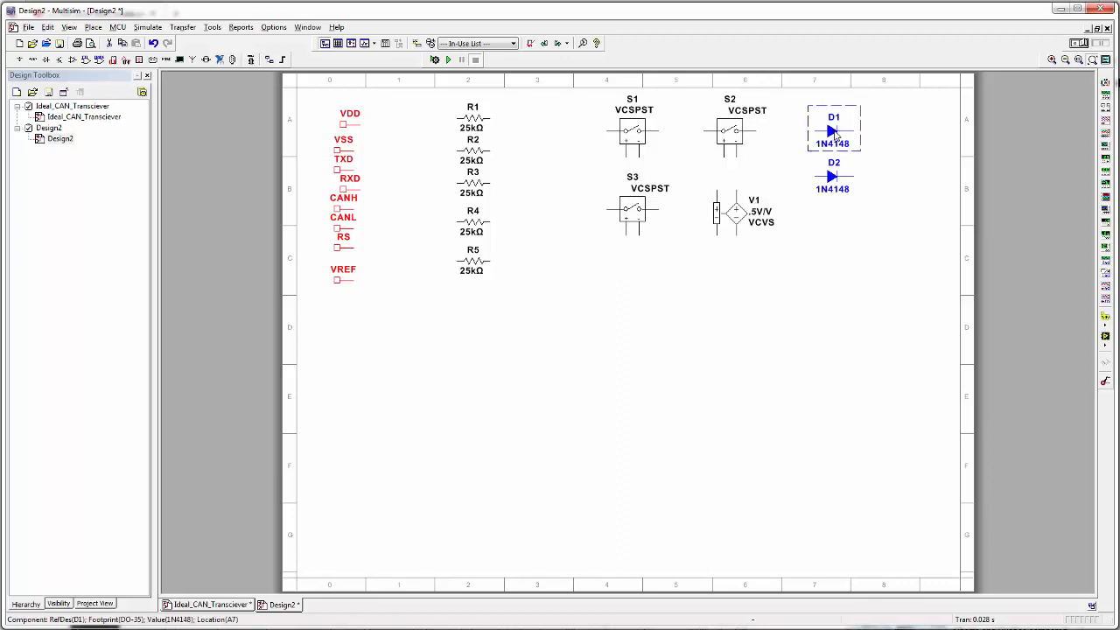
key(ctrl+r)
click(832, 178)
key(ctrl+r)
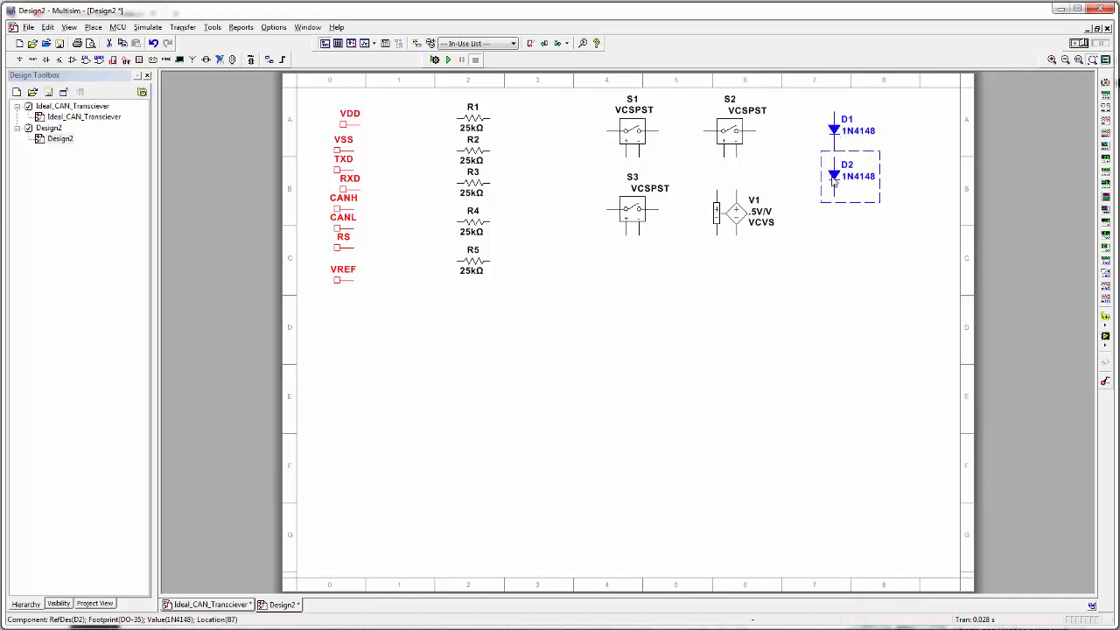
drag(833, 177, 846, 229)
click(798, 311)
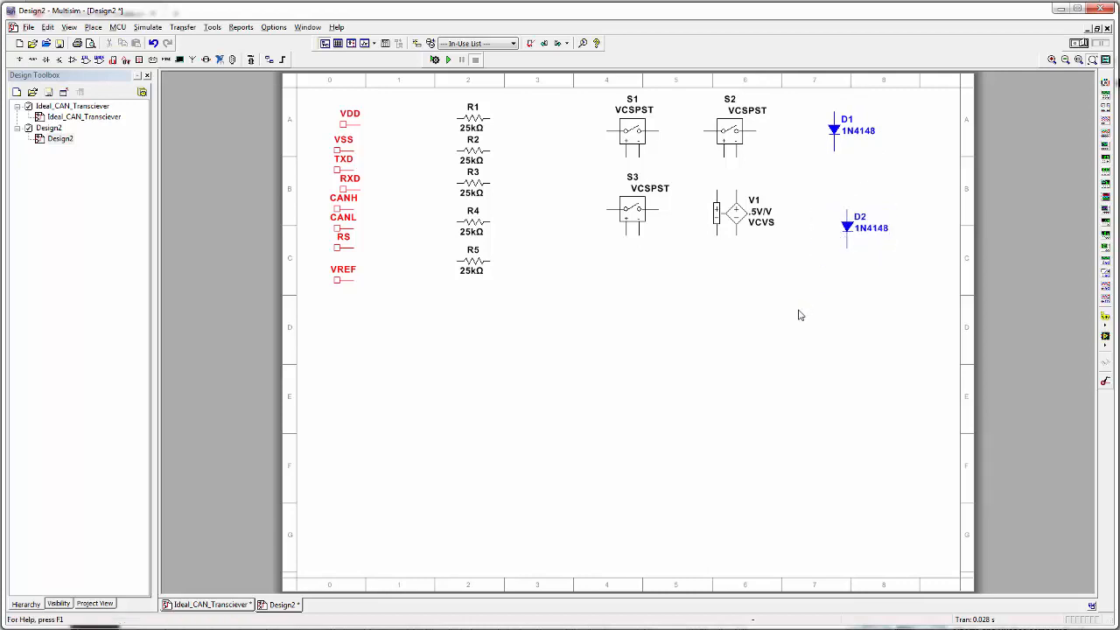
- Show the sheet grid and align diode D2 vertically beneath D1
click(69, 27)
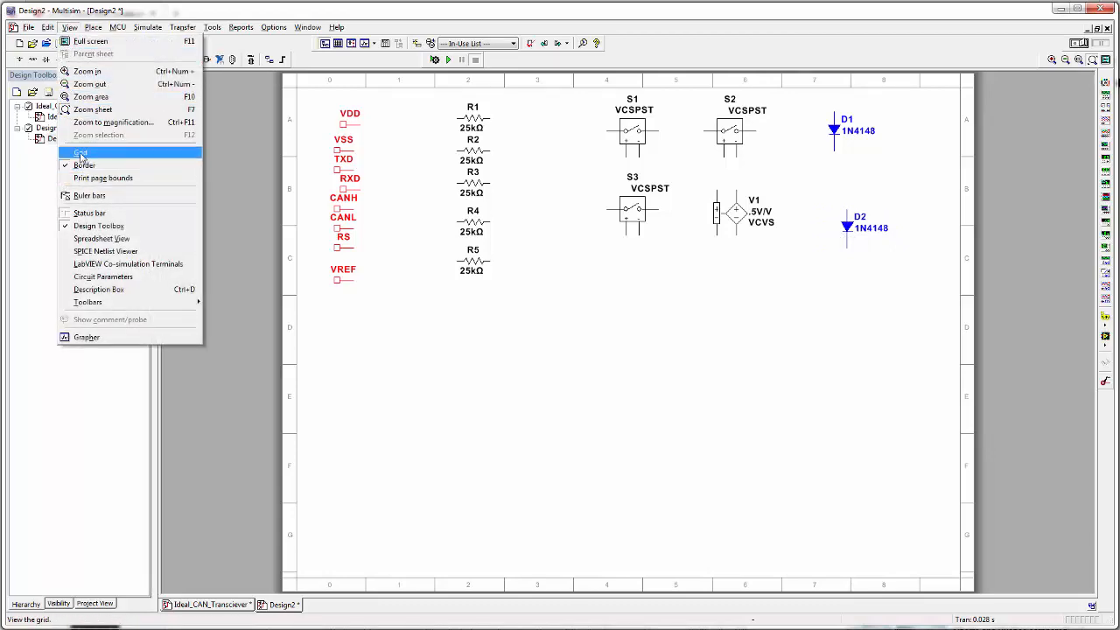
click(81, 154)
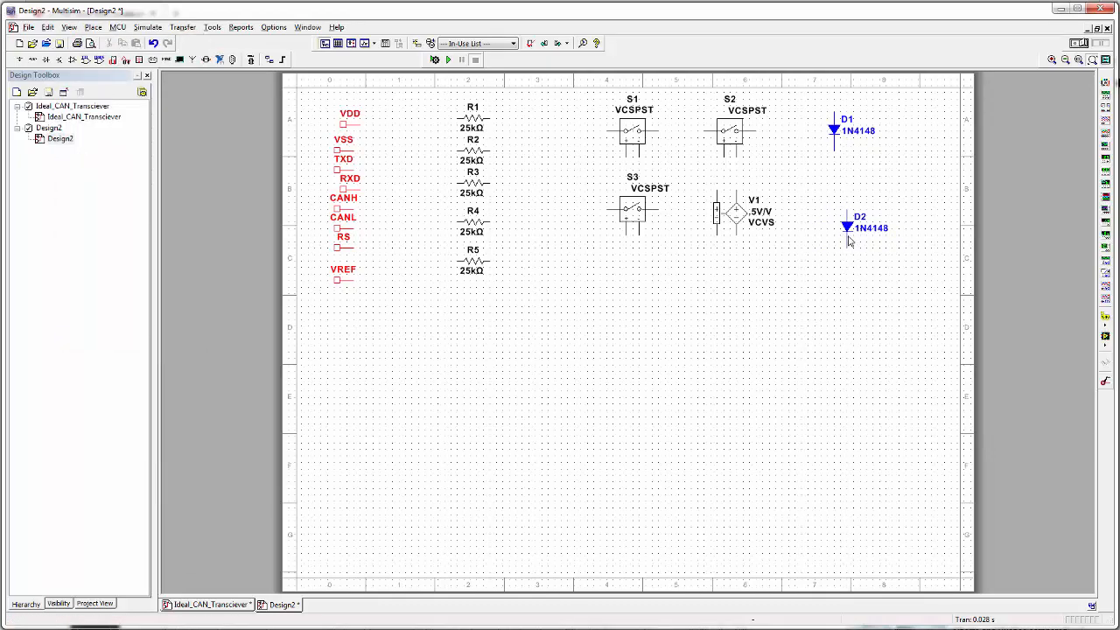
drag(846, 229, 834, 223)
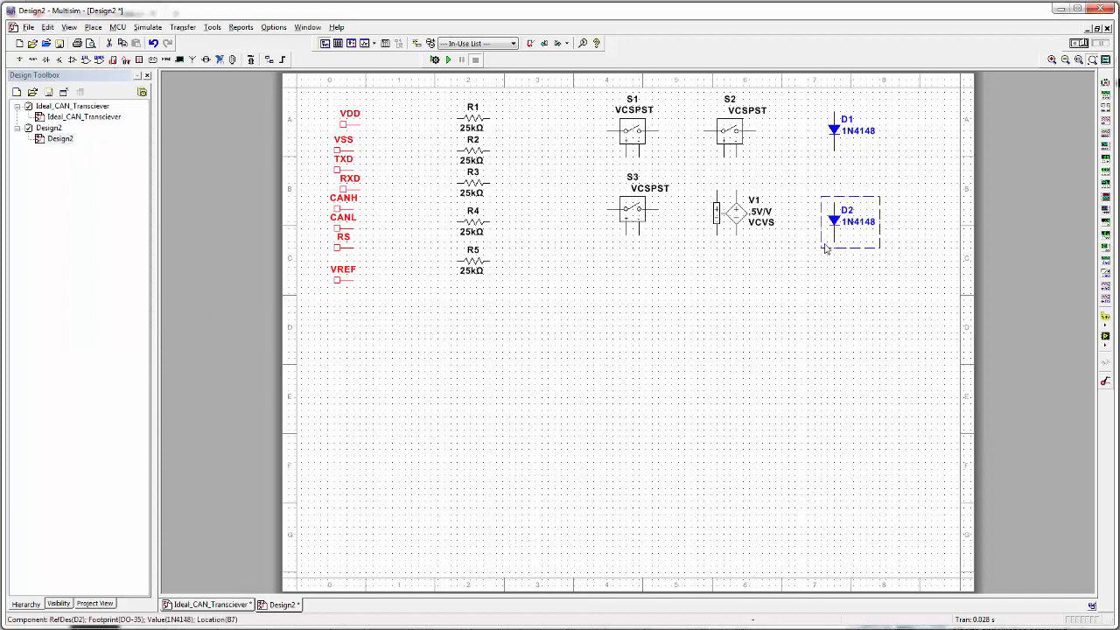
click(847, 309)
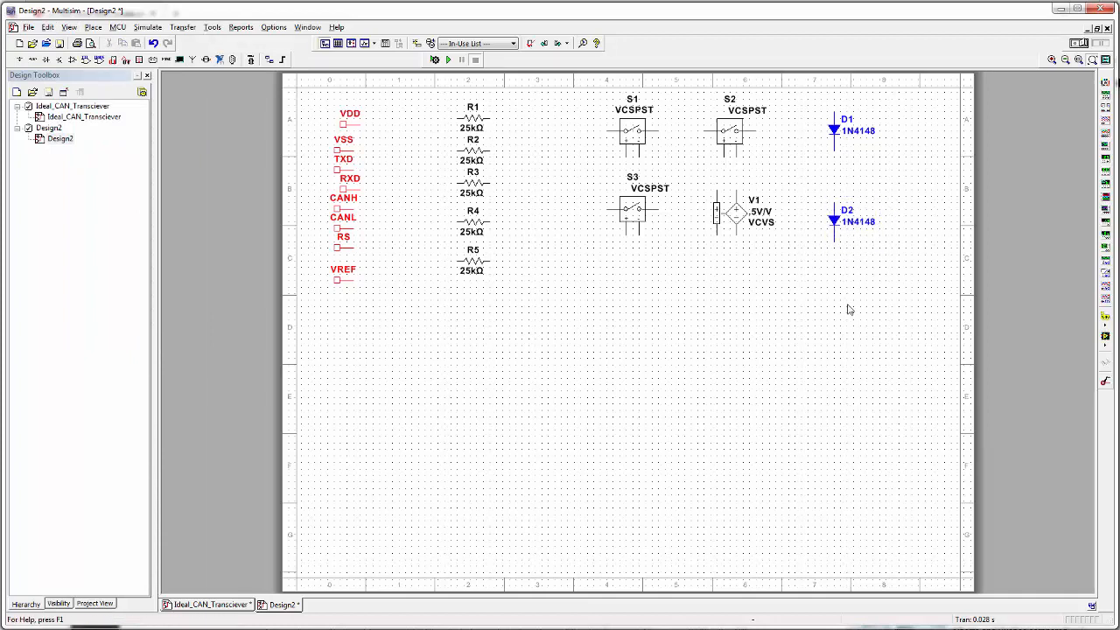
- Move source V1 and switch S3 to the empty area below the connectors, with S3 beneath V1
click(736, 218)
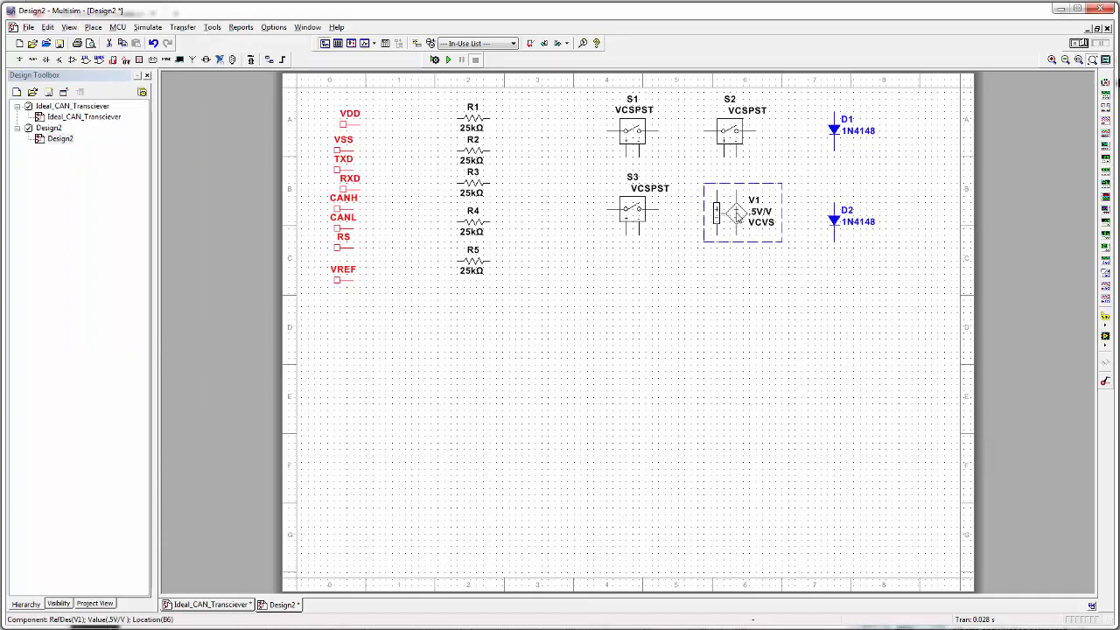
drag(736, 219, 386, 398)
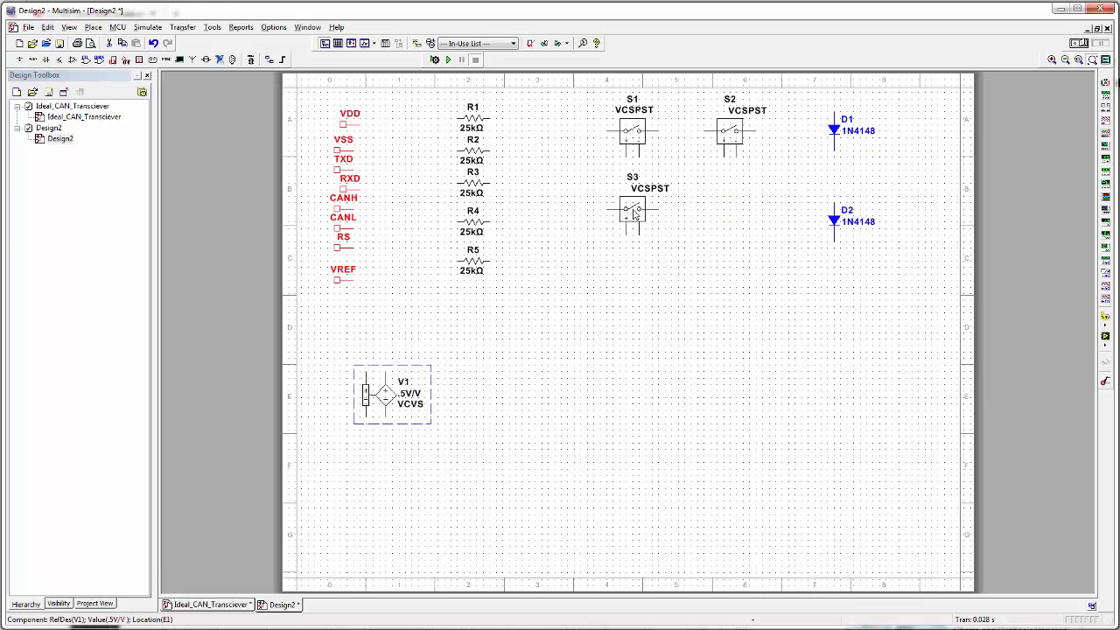
drag(635, 212, 370, 477)
- Rotate switch S1 90 degrees clockwise so its control pins face left
click(636, 133)
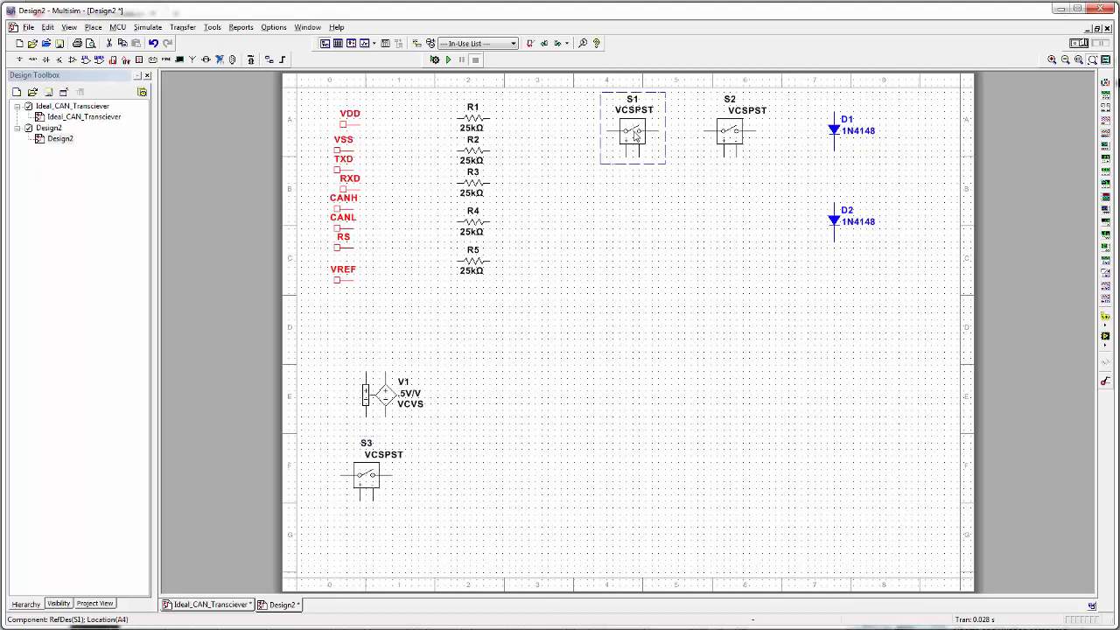
key(ctrl+r)
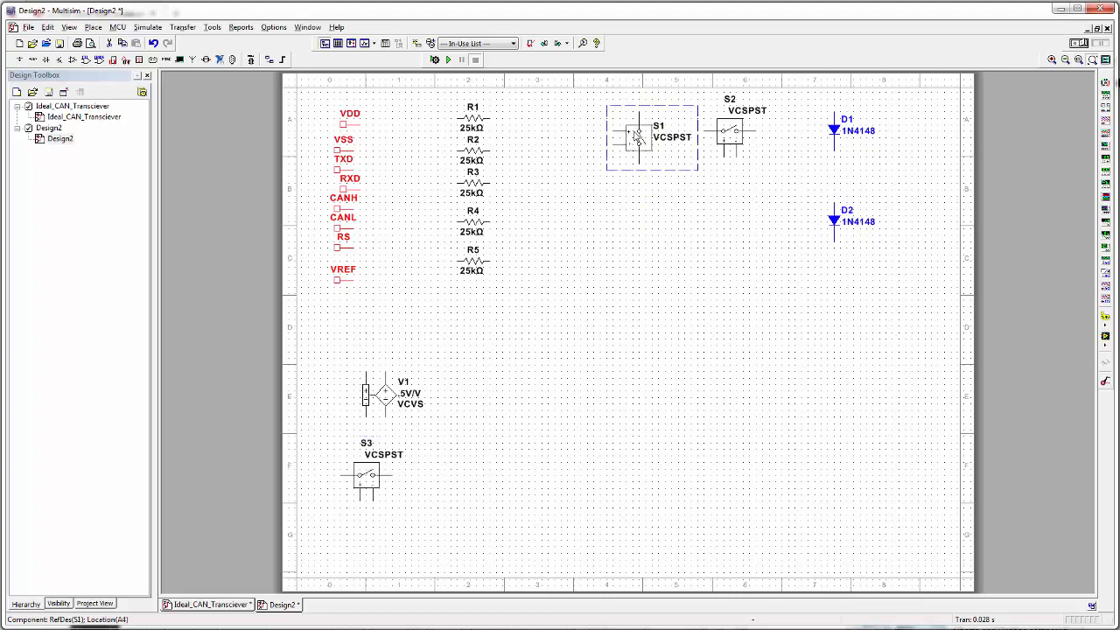
- Rotate switch S2 90 degrees clockwise and place it well below S1 in the same vertical column
click(732, 134)
key(ctrl+r)
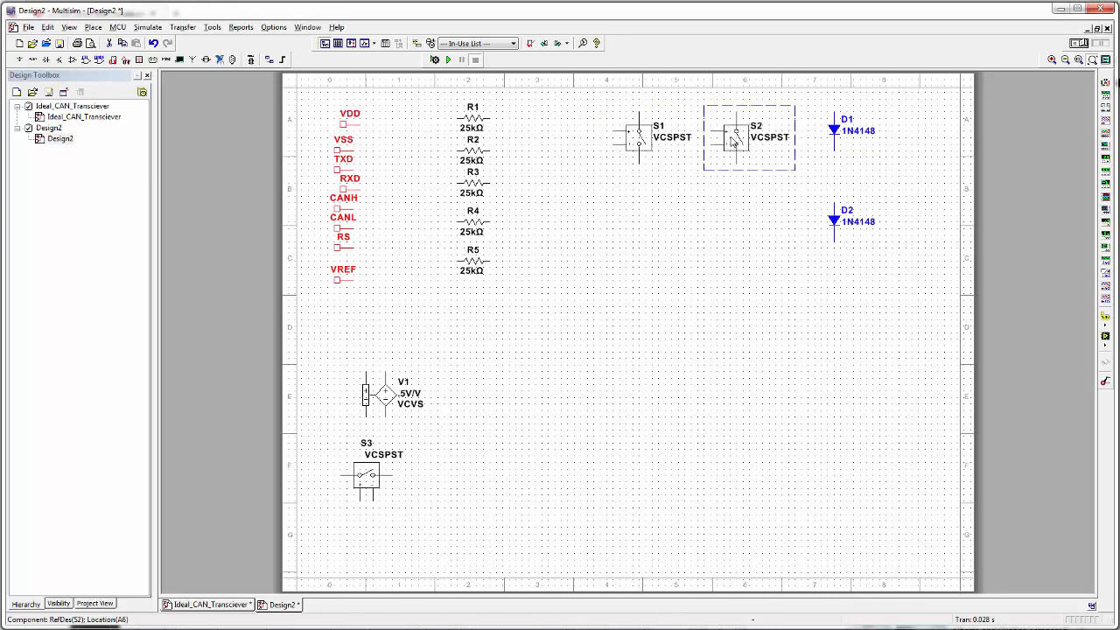
drag(733, 142, 634, 389)
click(687, 297)
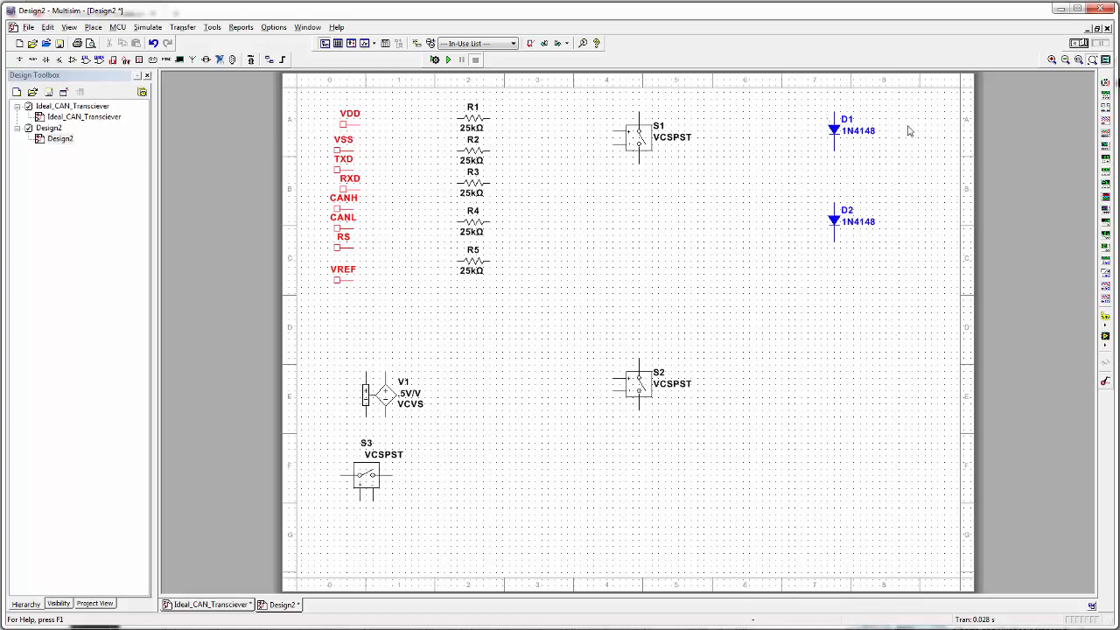
- Place diode D1 directly beneath switch S1 and wire its anode to S1's lower terminal
click(834, 131)
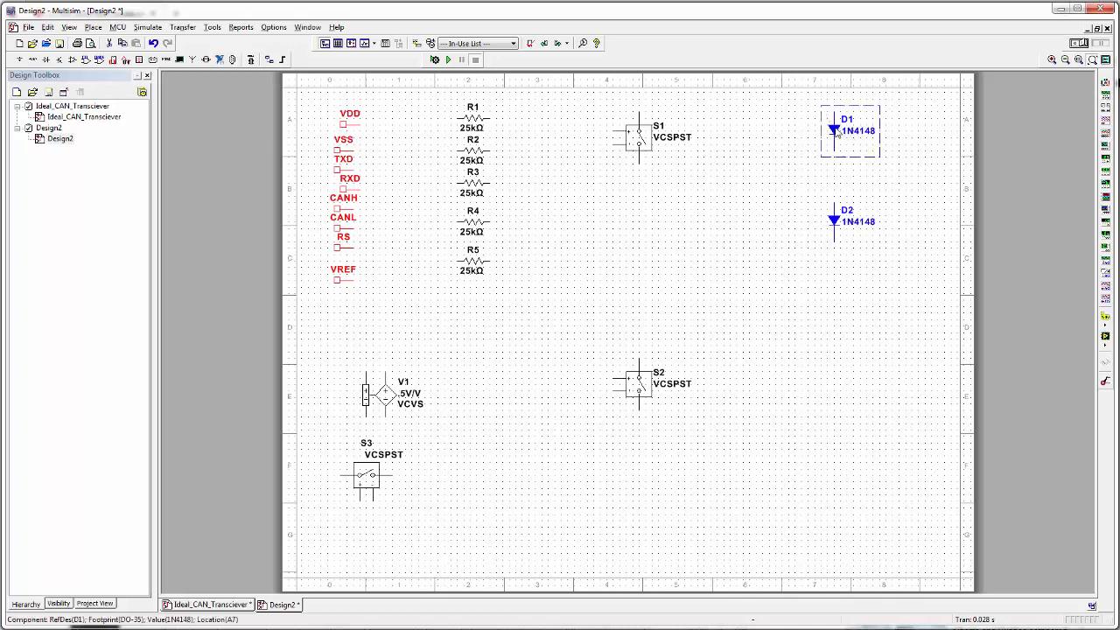
drag(835, 131, 640, 194)
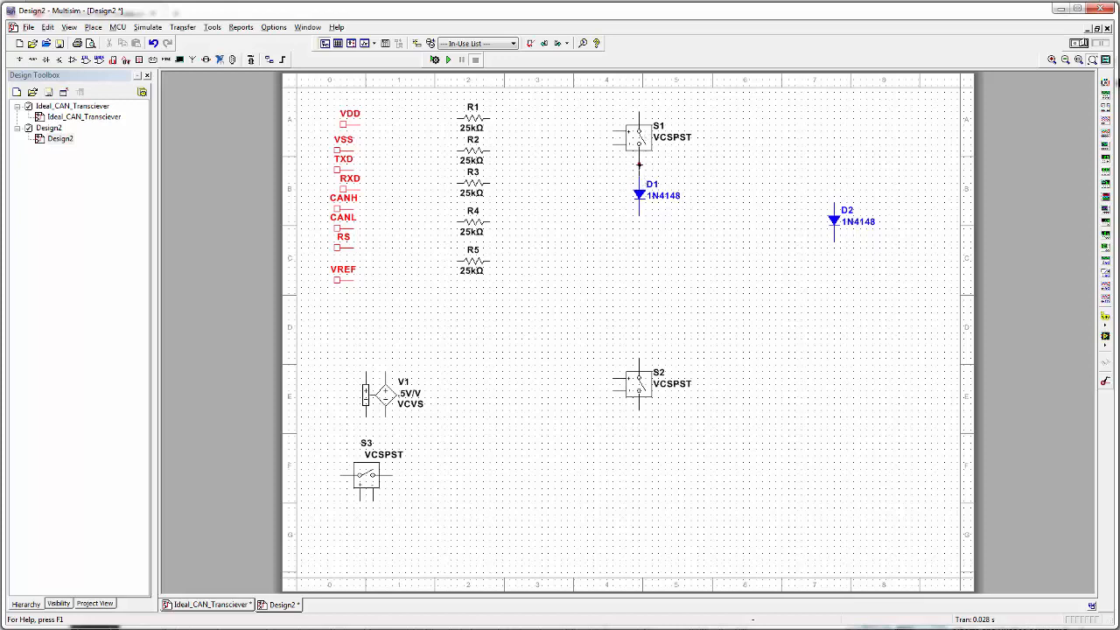
drag(639, 163, 639, 182)
- Place diode D2 directly above switch S2 and wire its cathode to S2's upper terminal
click(836, 223)
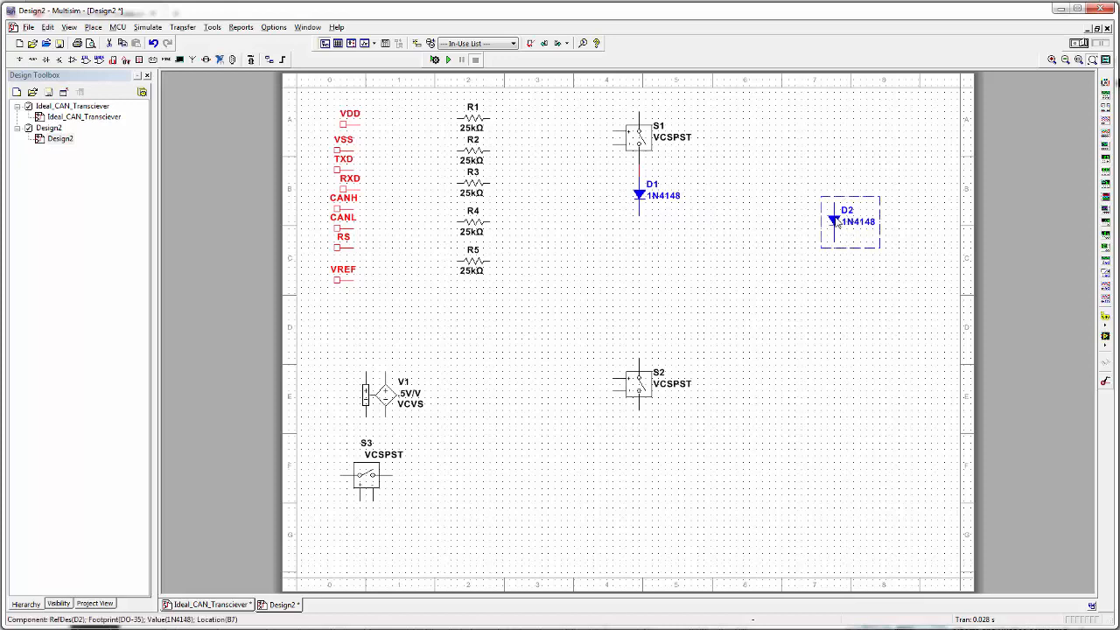
drag(836, 220, 640, 319)
click(732, 358)
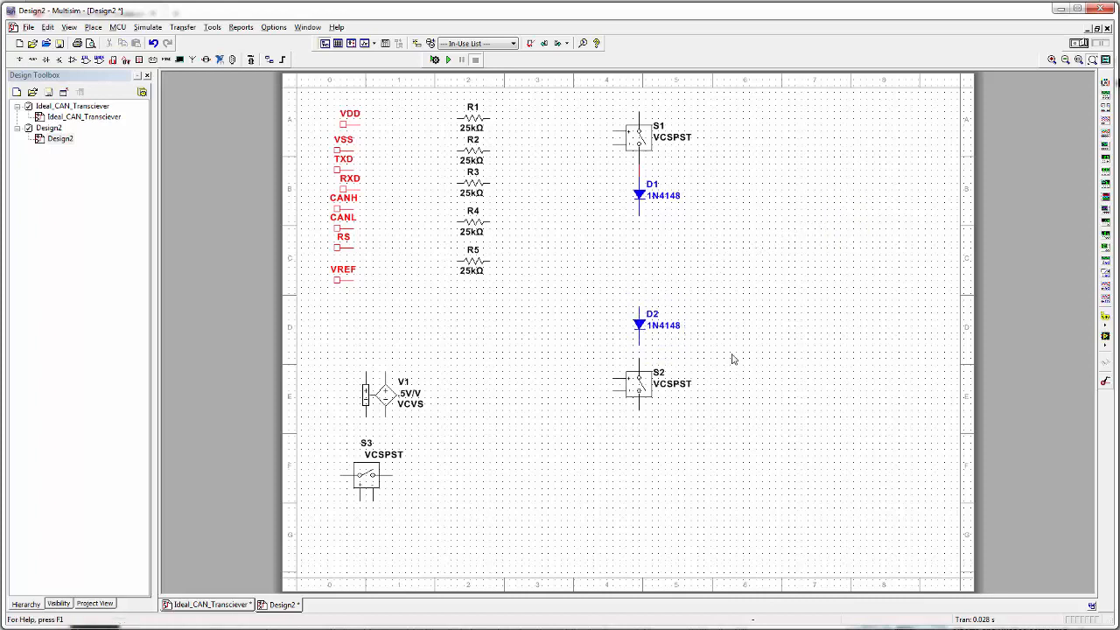
click(638, 348)
- Rotate resistor R1 to vertical and align it directly beneath diode D1
drag(474, 123, 656, 255)
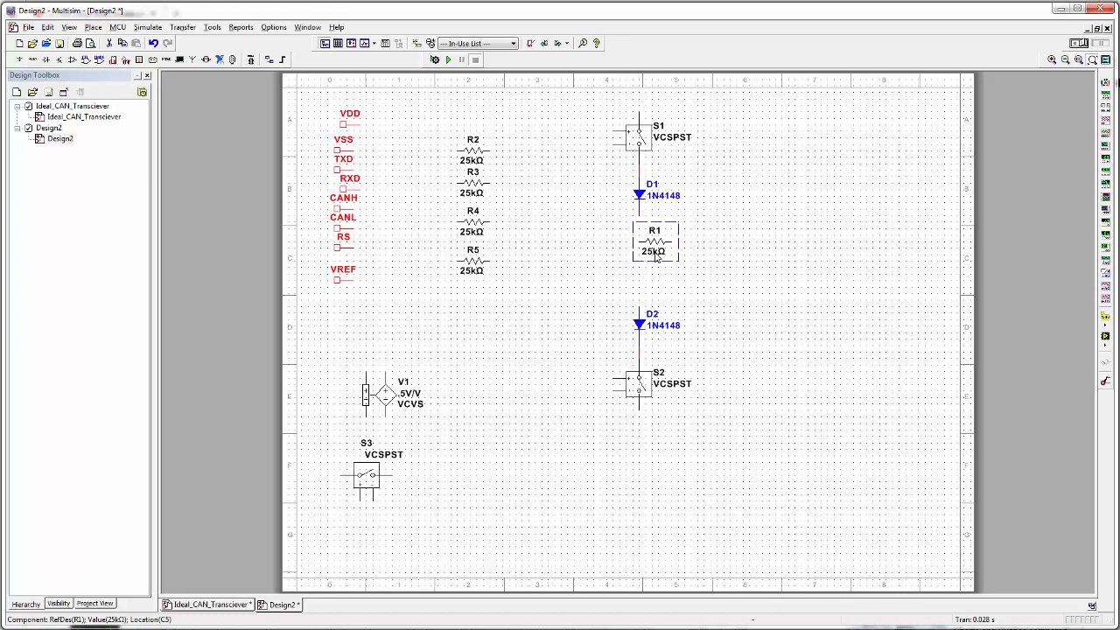
key(ctrl+r)
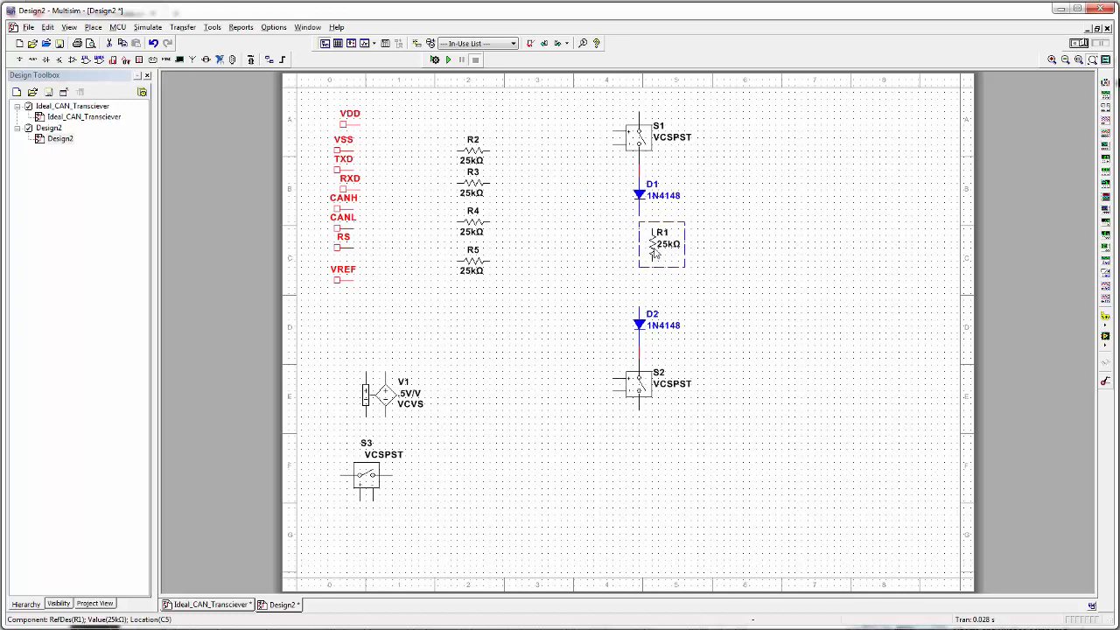
drag(652, 247, 640, 247)
click(735, 255)
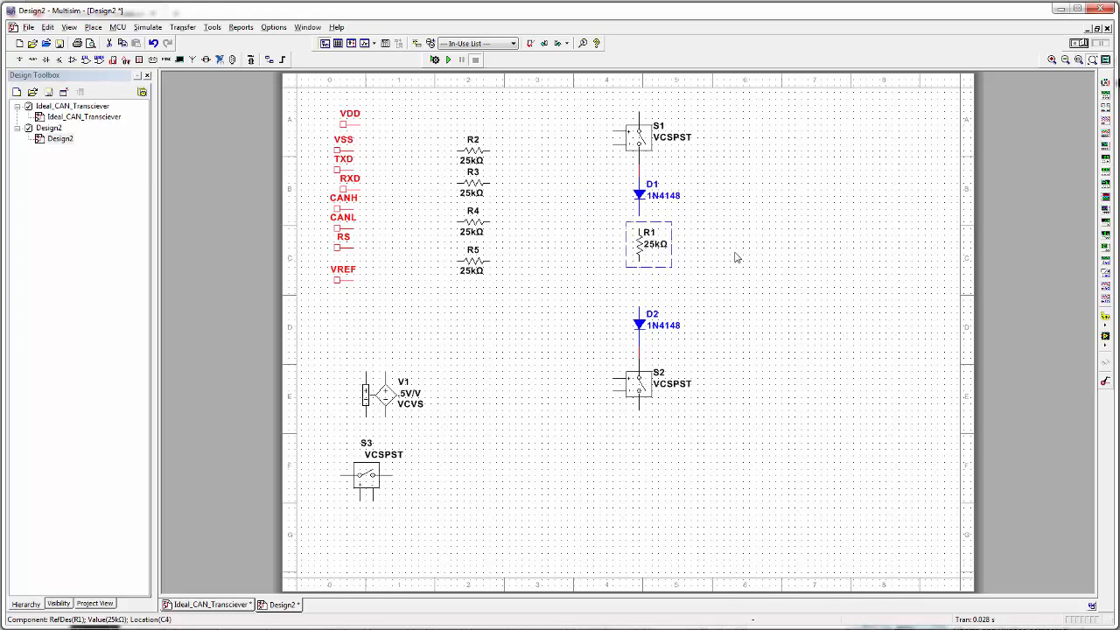
- Rotate resistor R2 to vertical and place it between R1 and D2, slightly beside the column
click(477, 155)
drag(477, 156, 718, 296)
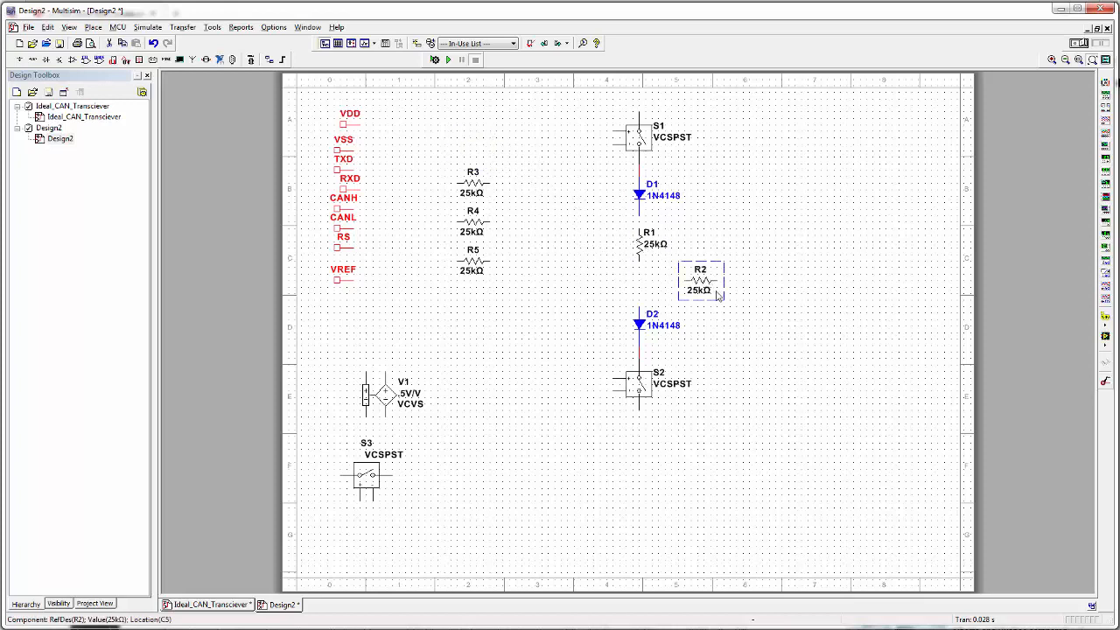
key(ctrl+r)
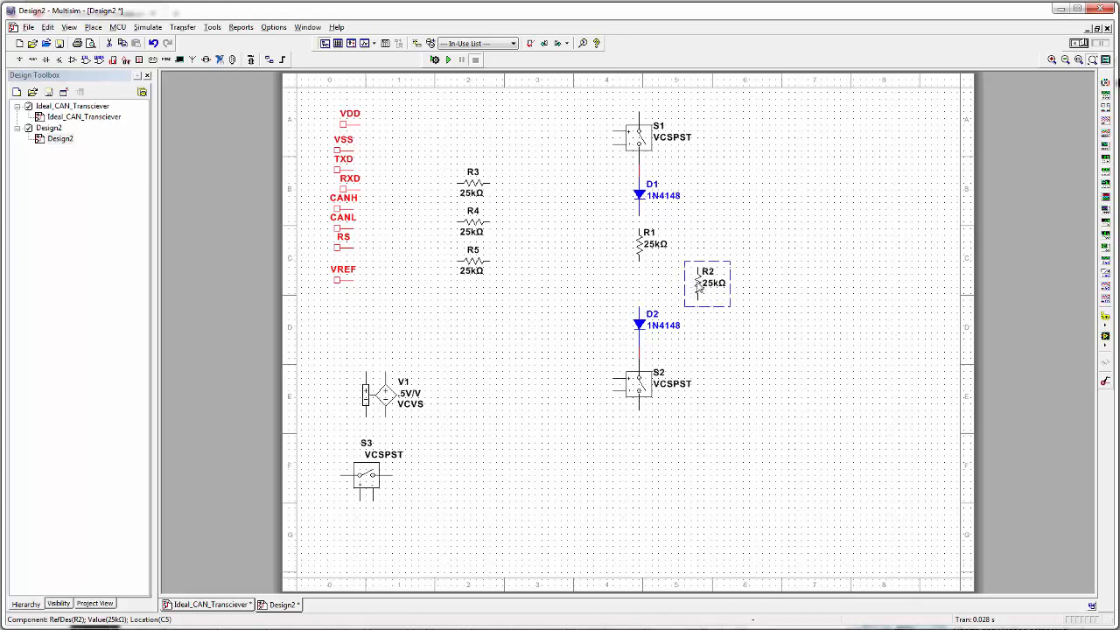
drag(698, 285, 658, 278)
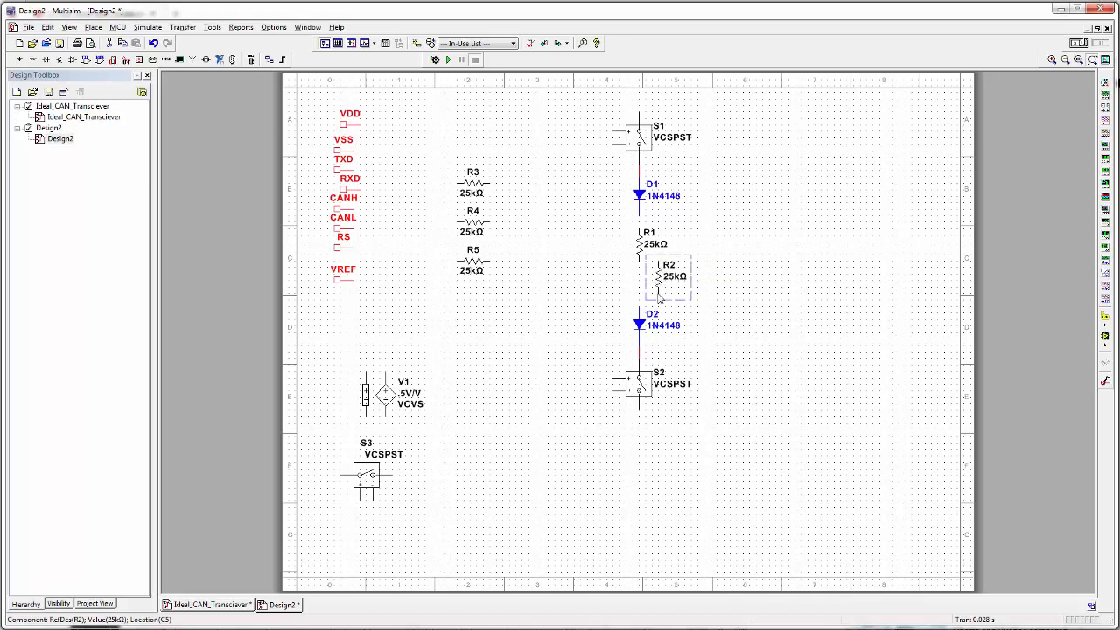
click(817, 378)
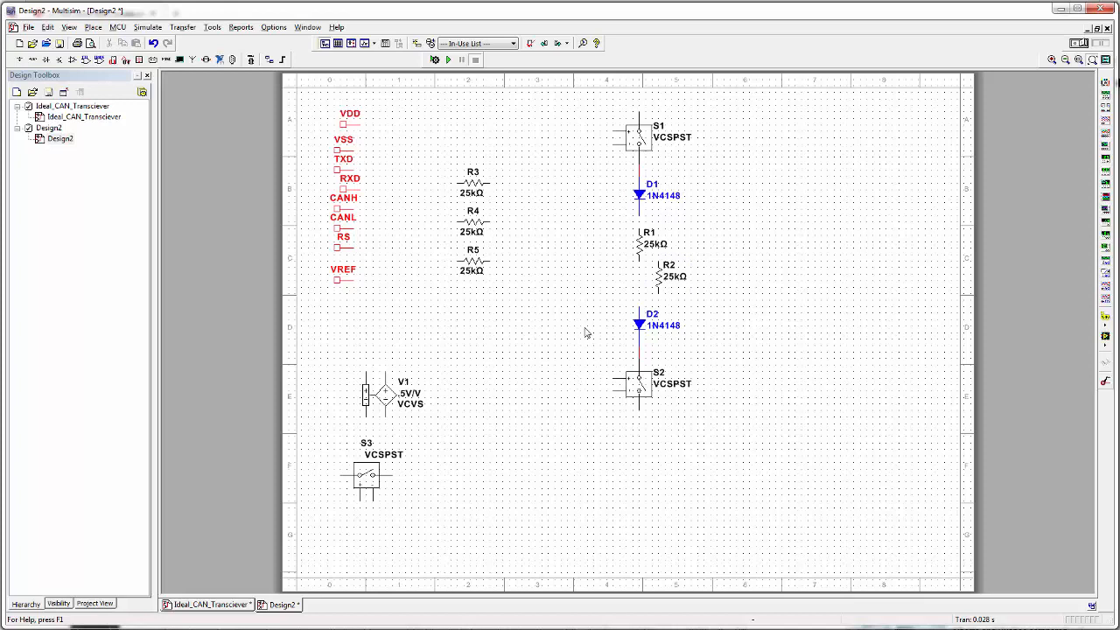
- Move R2, D2 and S2 down together to make room below resistor R1
drag(559, 293, 719, 449)
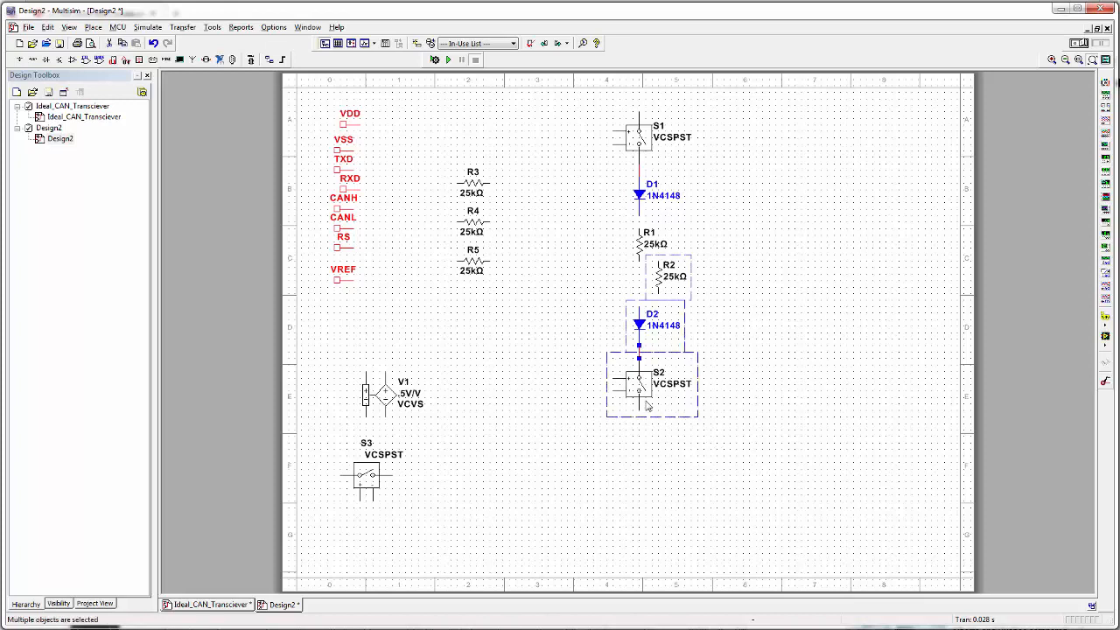
drag(639, 387, 639, 420)
click(812, 382)
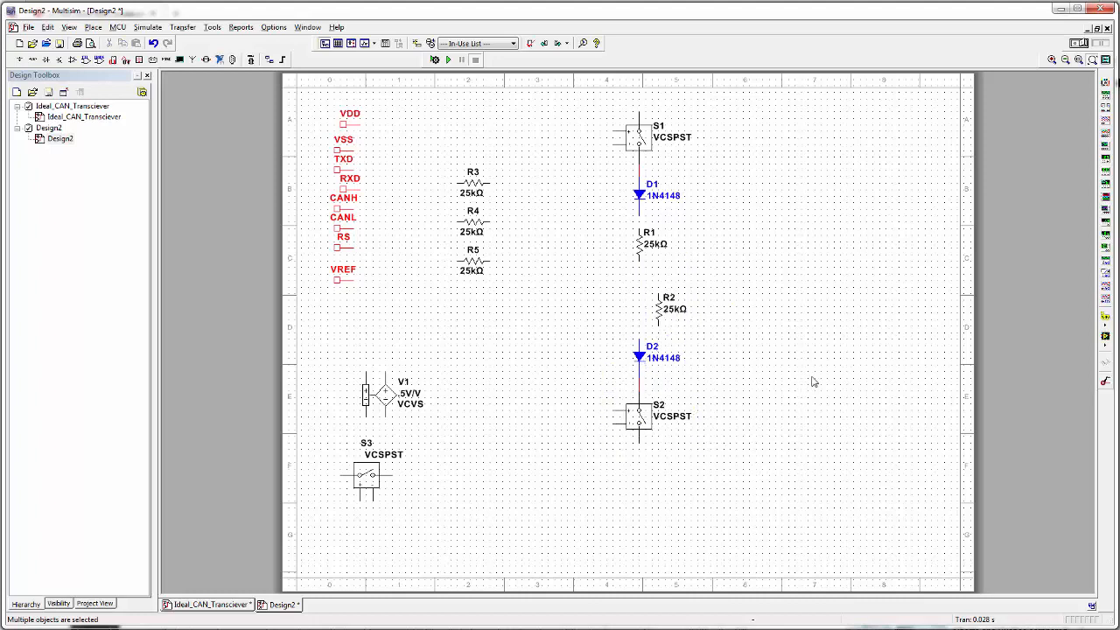
- Align resistor R2 directly above diode D2 and wire the column in series from D1 through R1 and R2 to D2
click(663, 315)
mouse_move(660, 316)
mouse_down()
mouse_move(639, 303)
mouse_move(642, 316)
mouse_up()
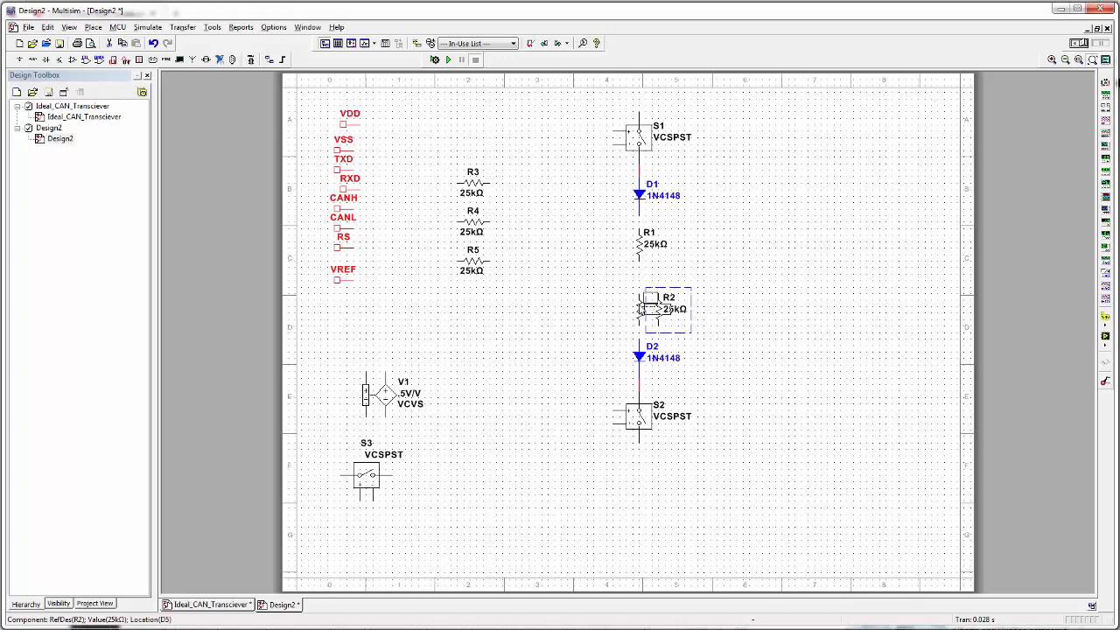
click(776, 338)
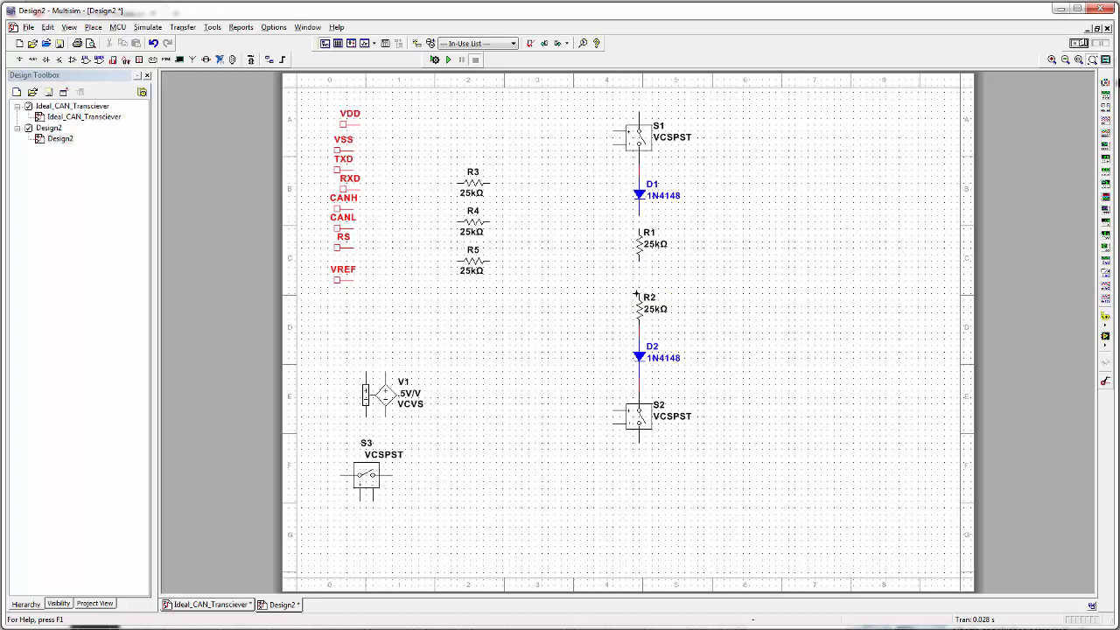
click(638, 260)
- Raise R2, D2 and S2 together by three grid steps to shorten the wire between R1 and R2
drag(560, 471, 748, 299)
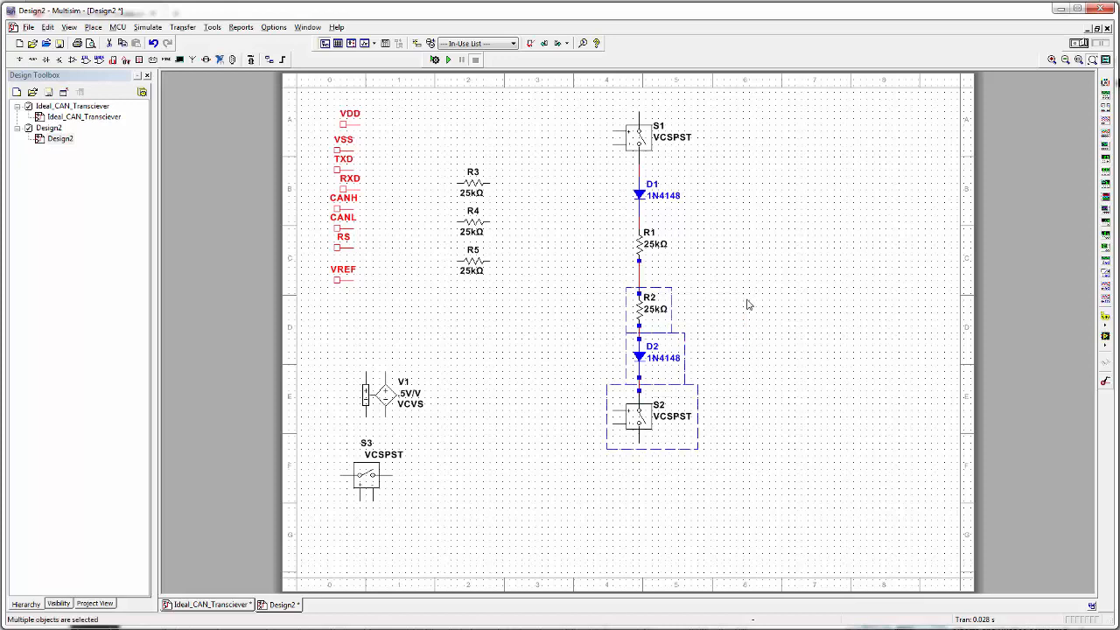
key(Up)
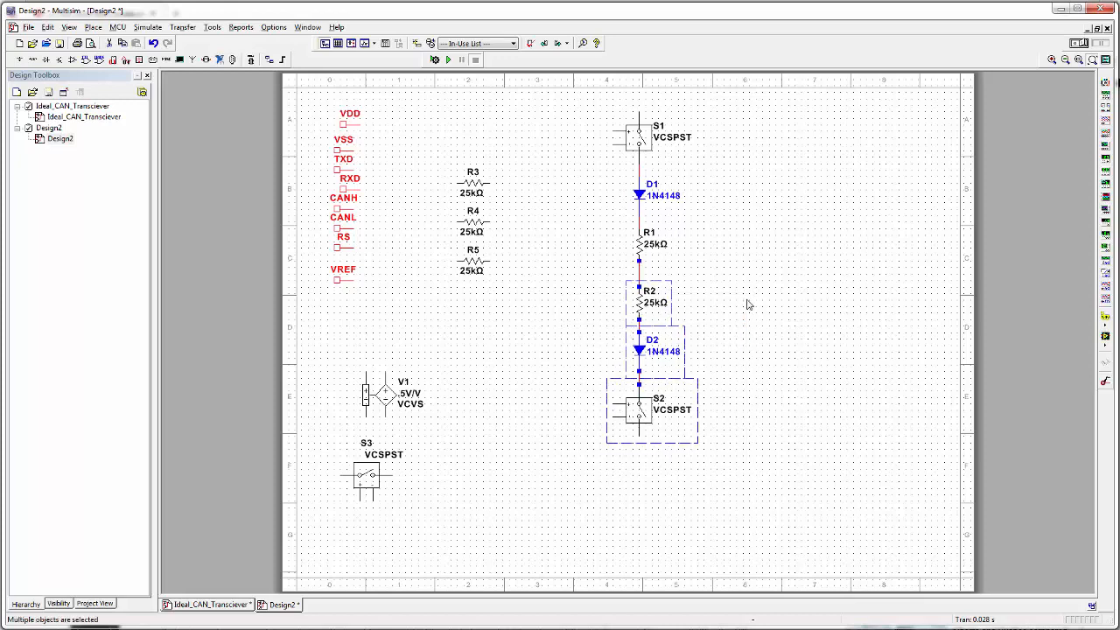
key(Up)
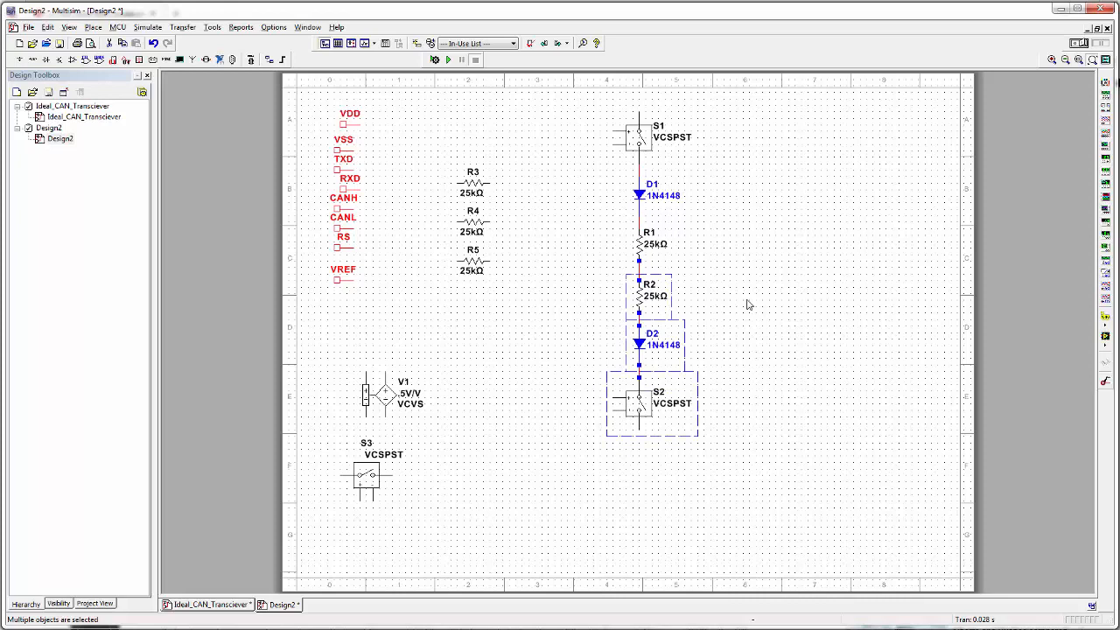
key(Up)
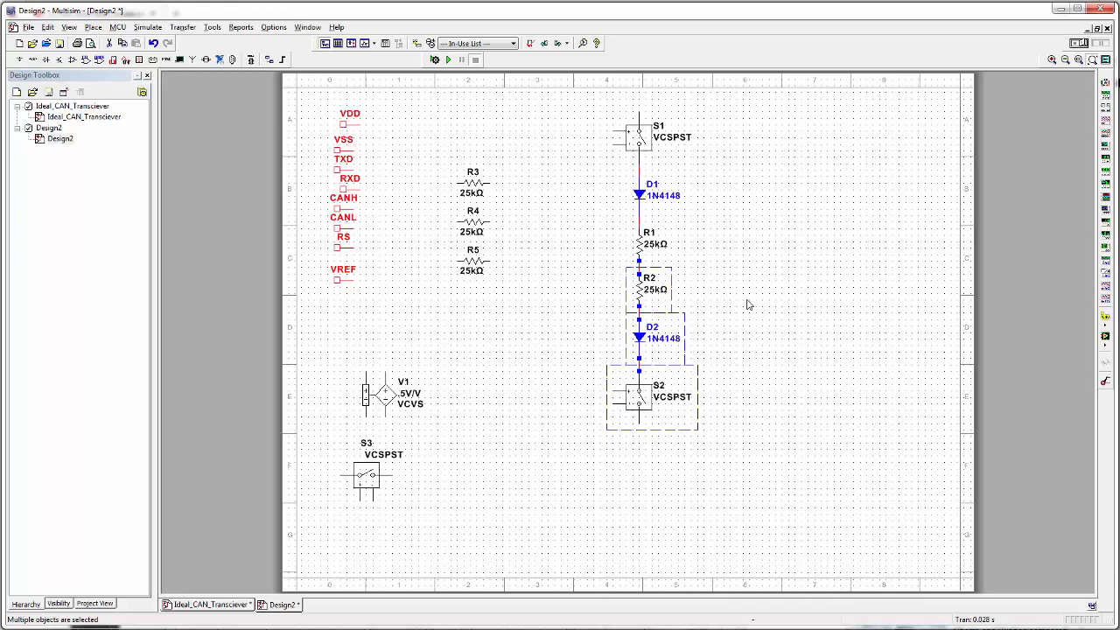
click(739, 285)
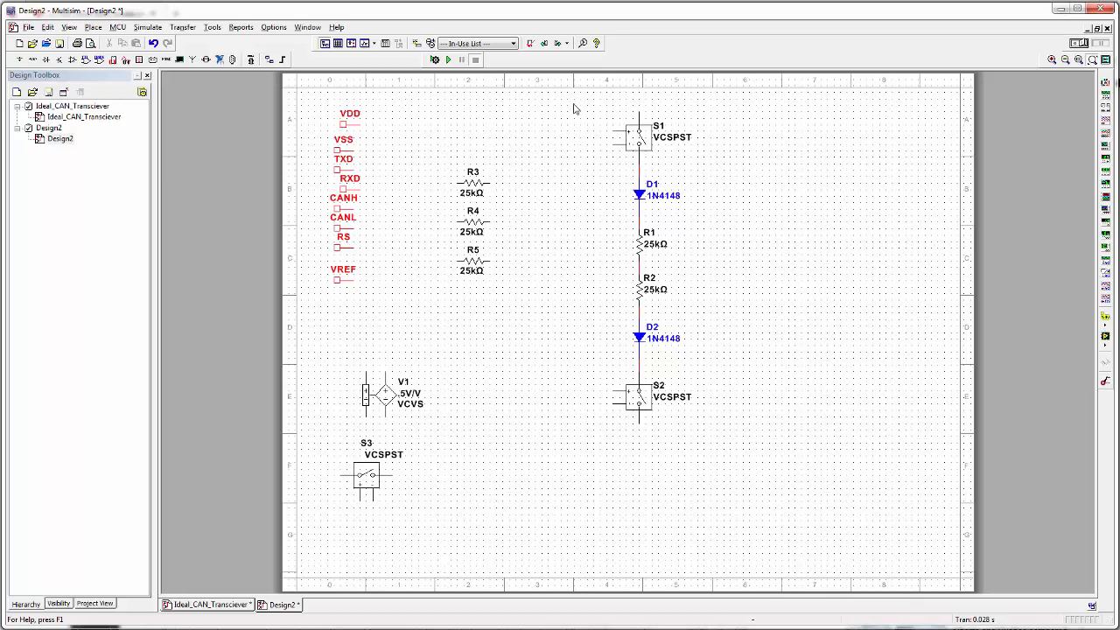
- Move the whole wired column from S1 to S2 down and to the right on the sheet
drag(567, 105, 781, 525)
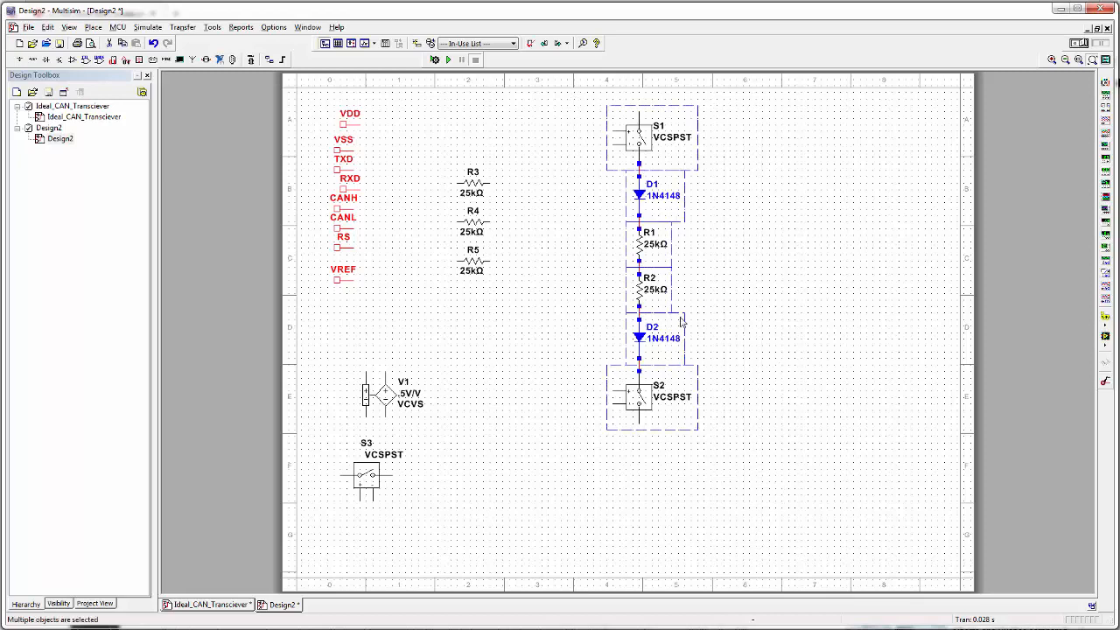
drag(657, 304, 728, 375)
click(884, 365)
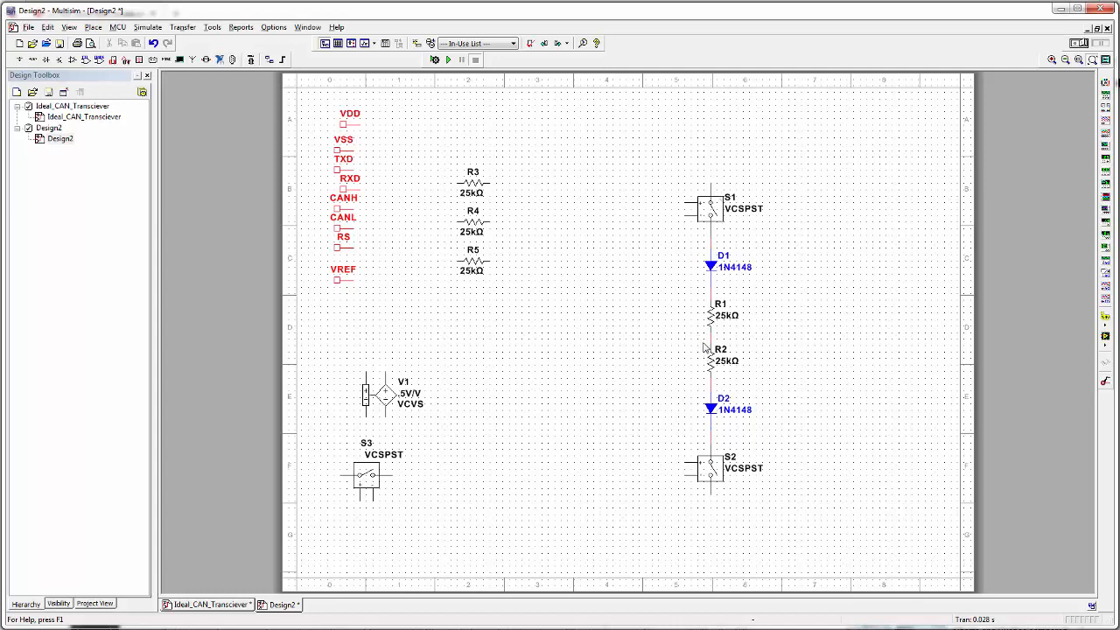
- Place source V1 to the left of R2 and wire its positive output to the node between R1 and R2
click(385, 394)
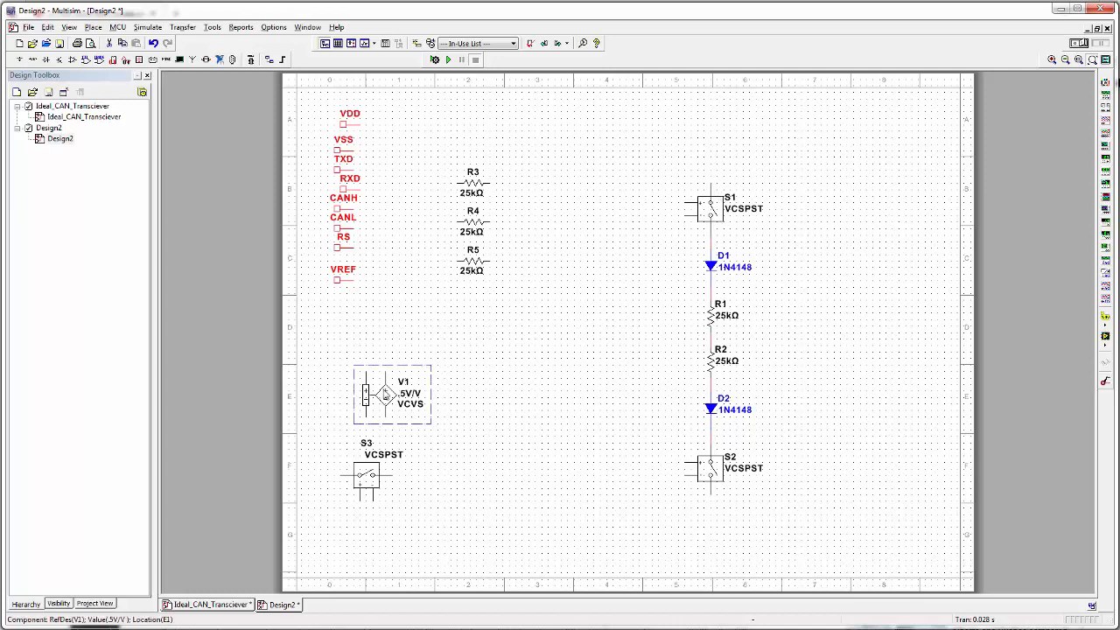
drag(386, 394, 592, 383)
drag(615, 385, 639, 389)
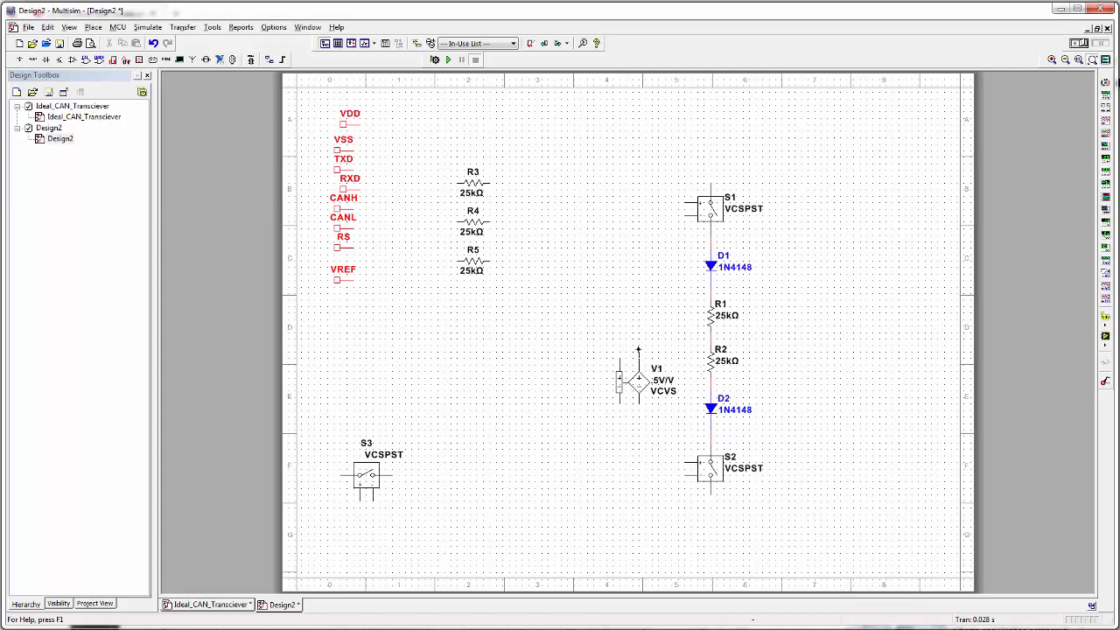
click(639, 349)
click(710, 339)
- Place connector VREF to the right of the resistors, flip it horizontally, and wire it to the R1-R2 node
click(336, 280)
drag(337, 281, 773, 344)
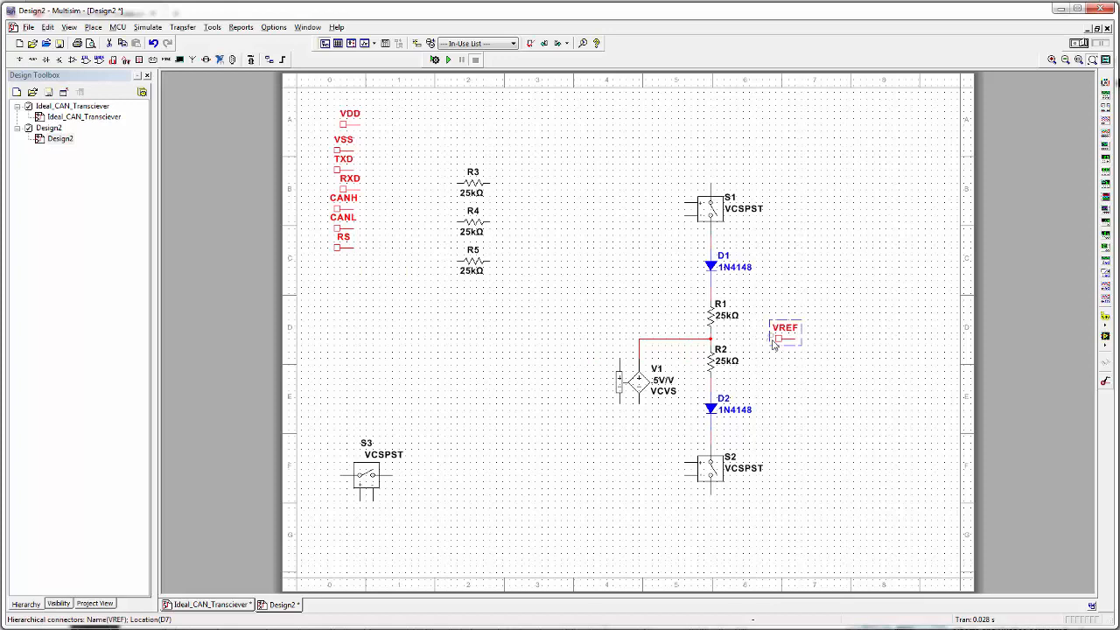
key(alt+x)
click(820, 341)
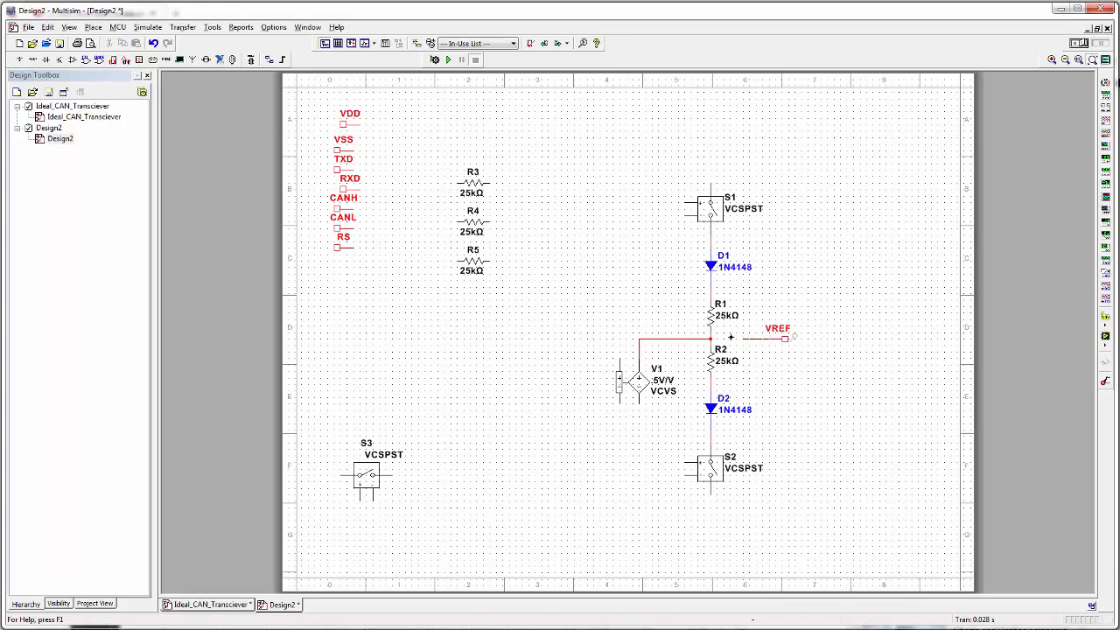
click(709, 338)
- Move connectors CANH and CANL right of the column, above and below VREF, with their pins facing left
click(341, 213)
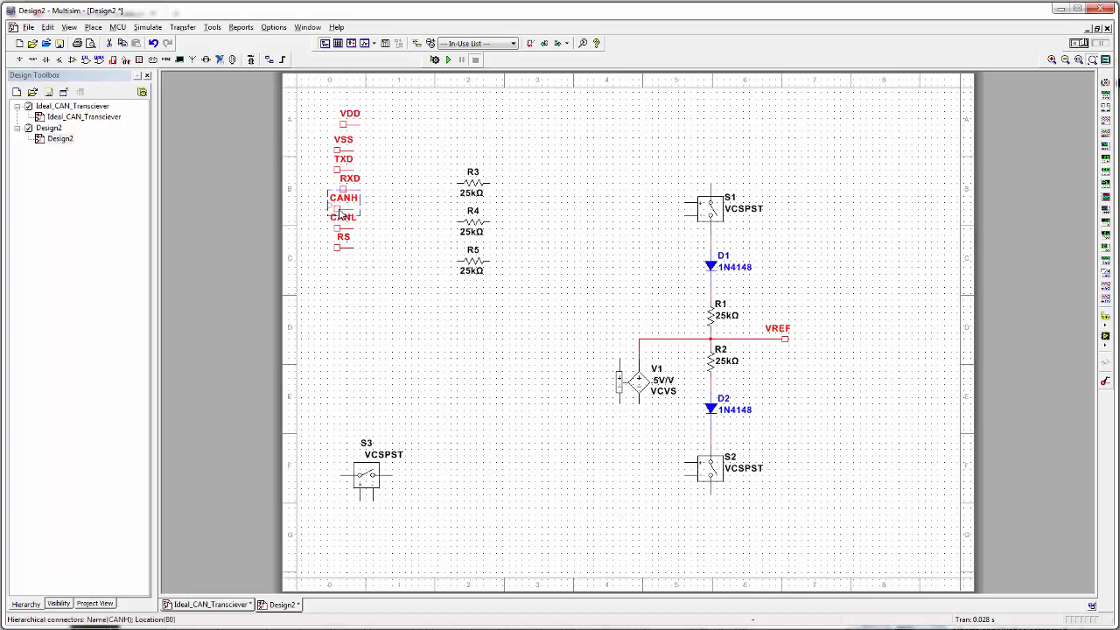
drag(340, 213, 813, 294)
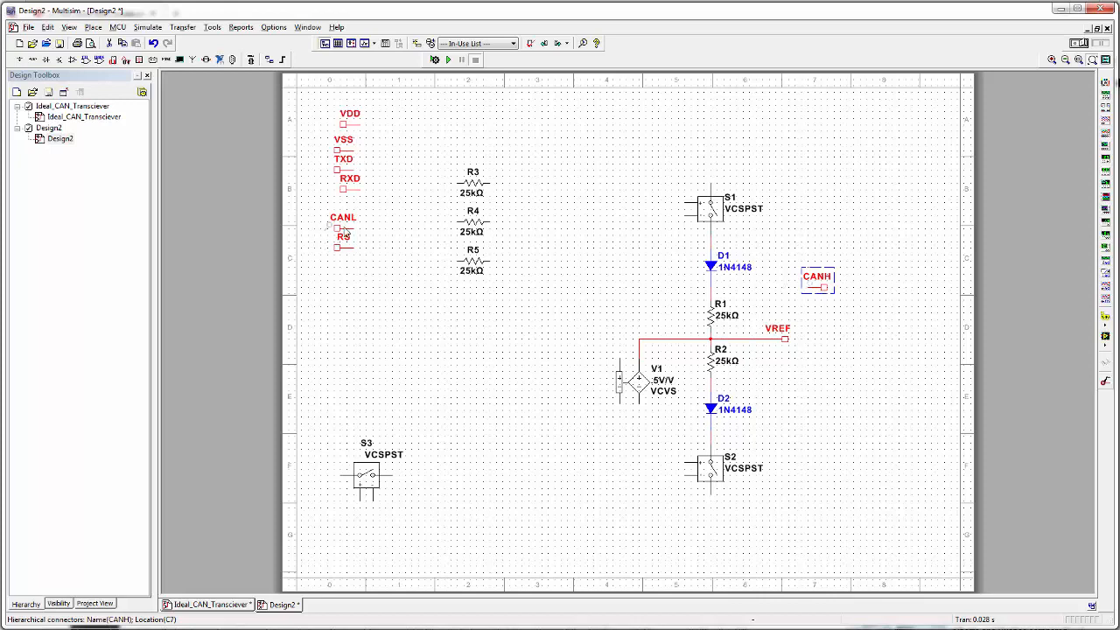
drag(344, 232, 846, 376)
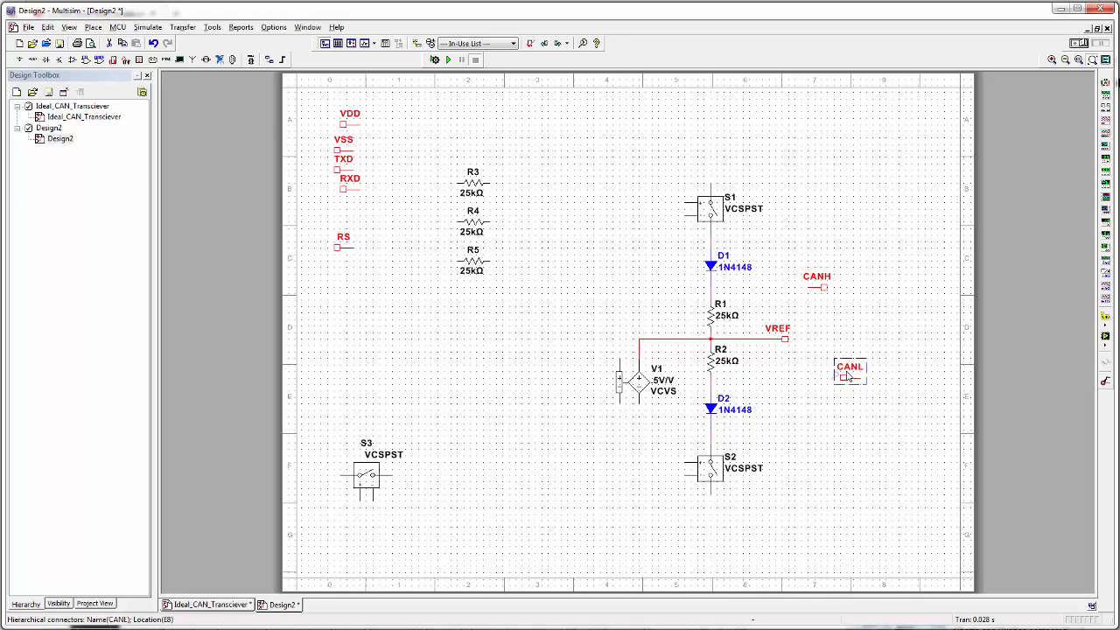
key(Left)
drag(848, 383, 823, 377)
click(885, 388)
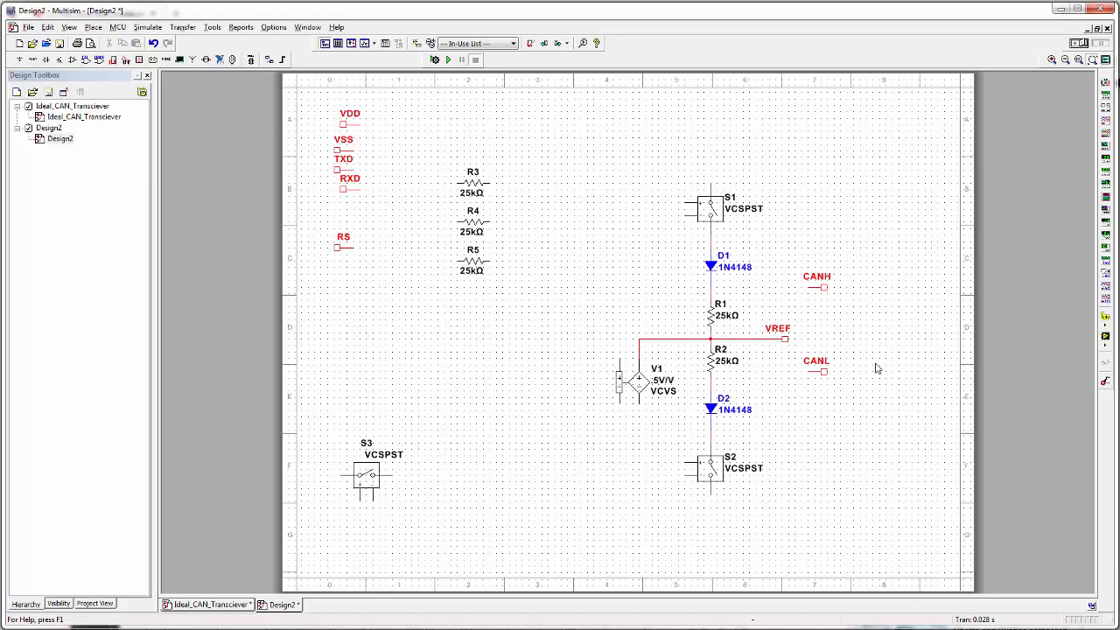
- Wire CANH to the node between D1 and R1, and CANL to the node between R2 and D2
click(810, 286)
click(713, 289)
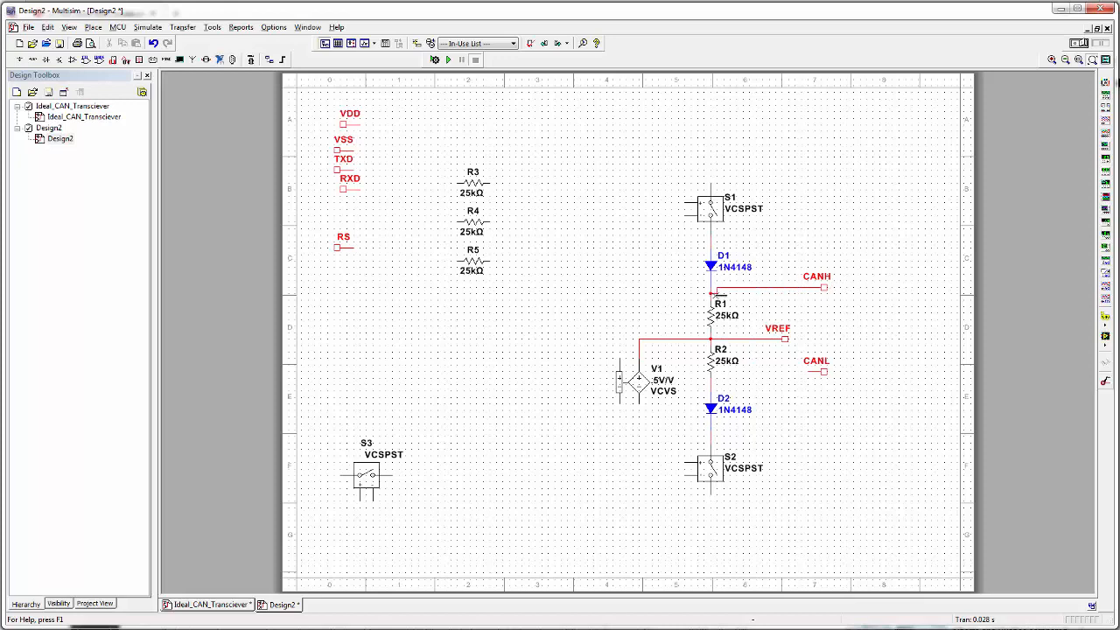
click(810, 372)
click(775, 382)
click(711, 383)
- Lower connector CANH by one grid step to straighten its wire
click(825, 293)
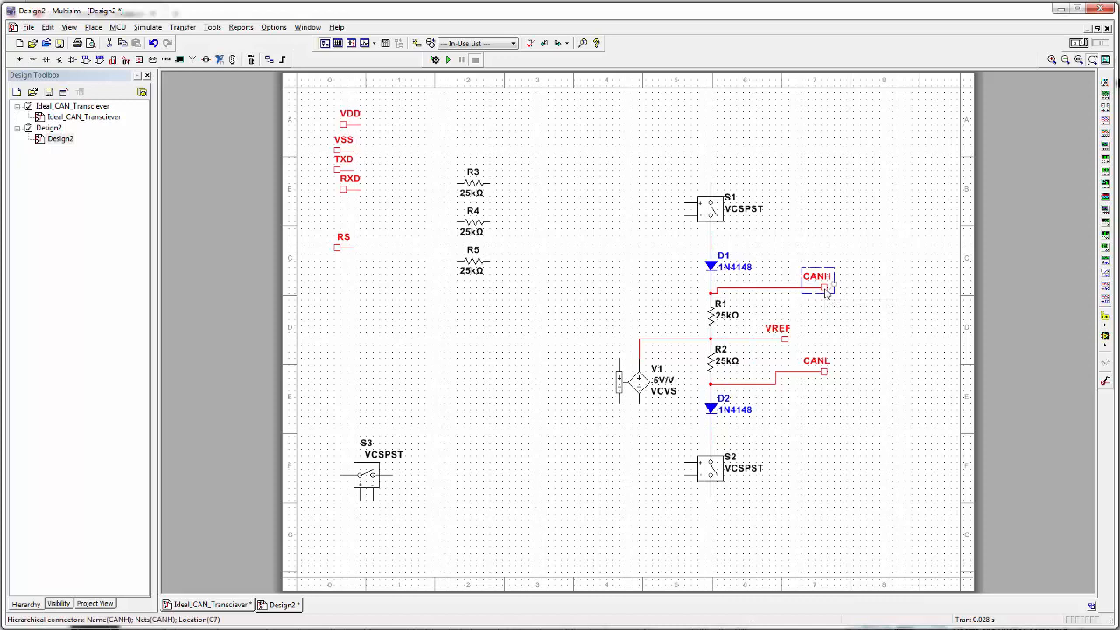
drag(825, 288, 824, 293)
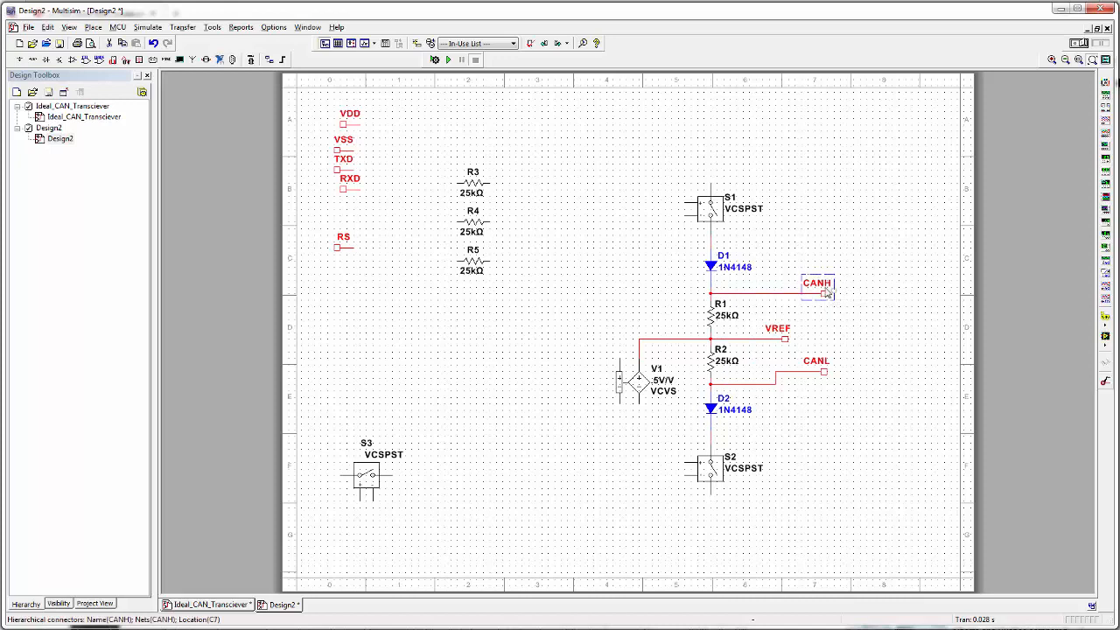
- Lower connector CANL to straighten its wire, and wire V1's negative output to the lower terminal of switch S2
click(825, 374)
drag(824, 372, 825, 377)
click(893, 354)
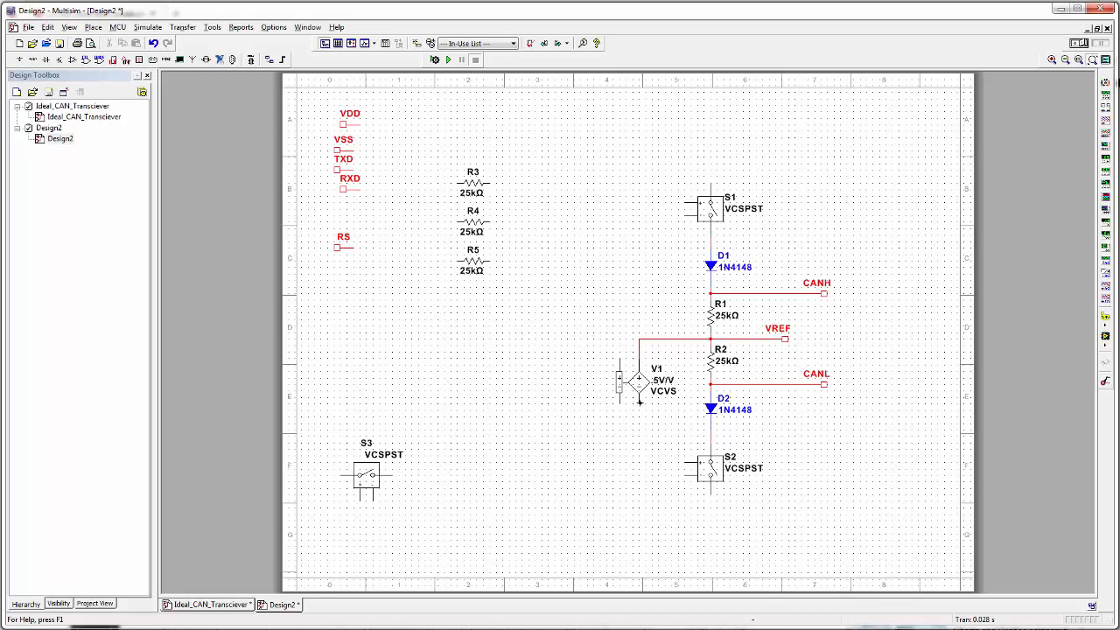
click(638, 401)
click(710, 494)
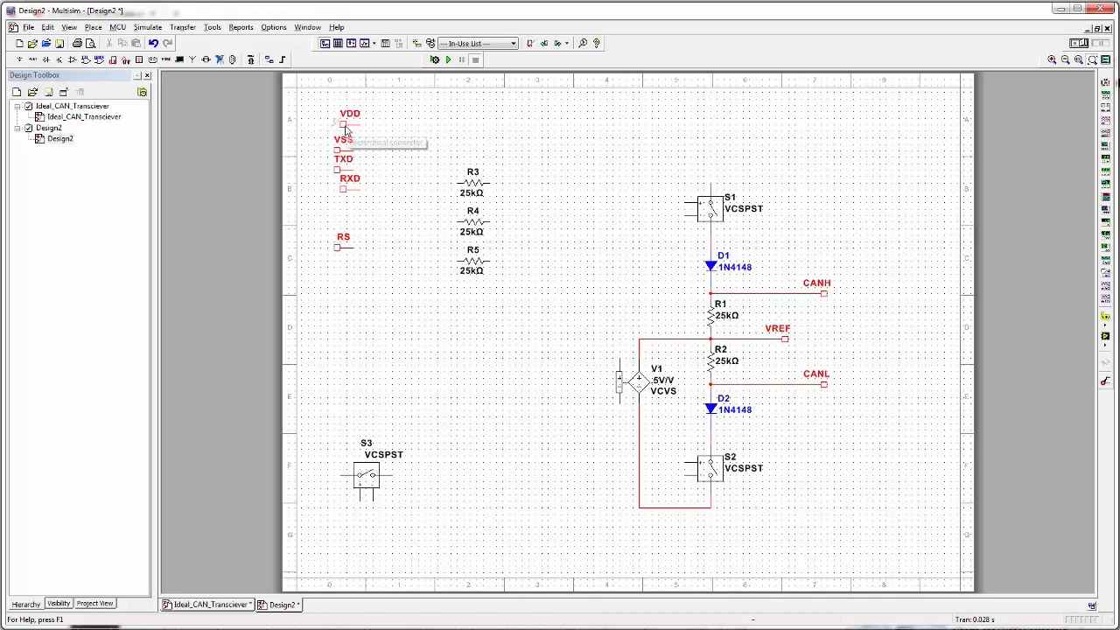
- Place connector VDD above switch S1, rotate it so its pin faces down, and wire it to S1's upper terminal
drag(341, 127, 650, 131)
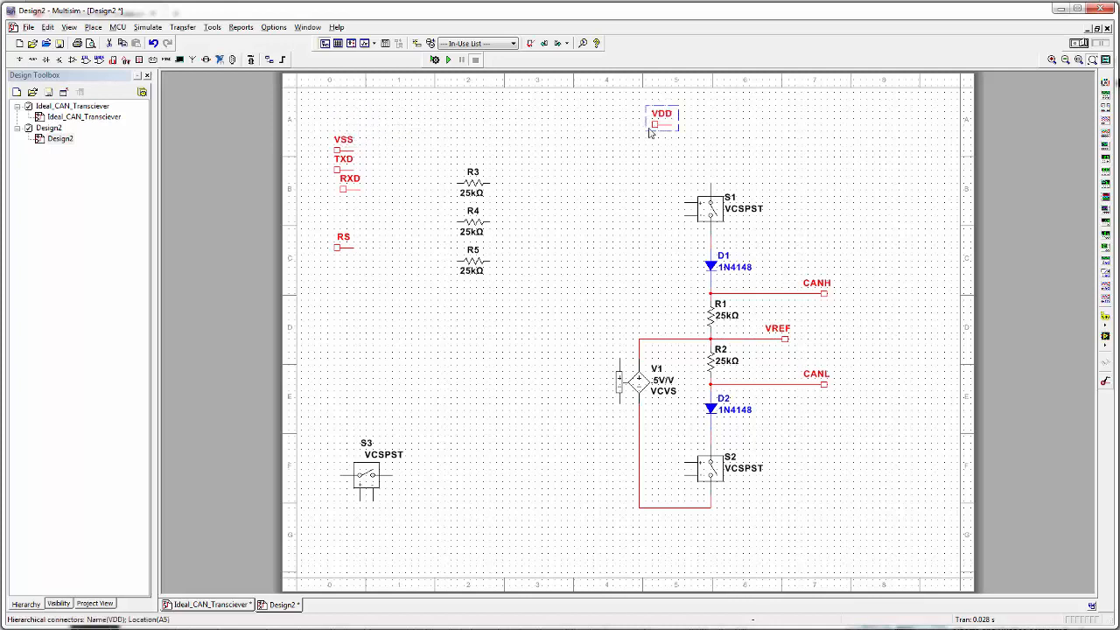
key(ctrl+r)
click(656, 171)
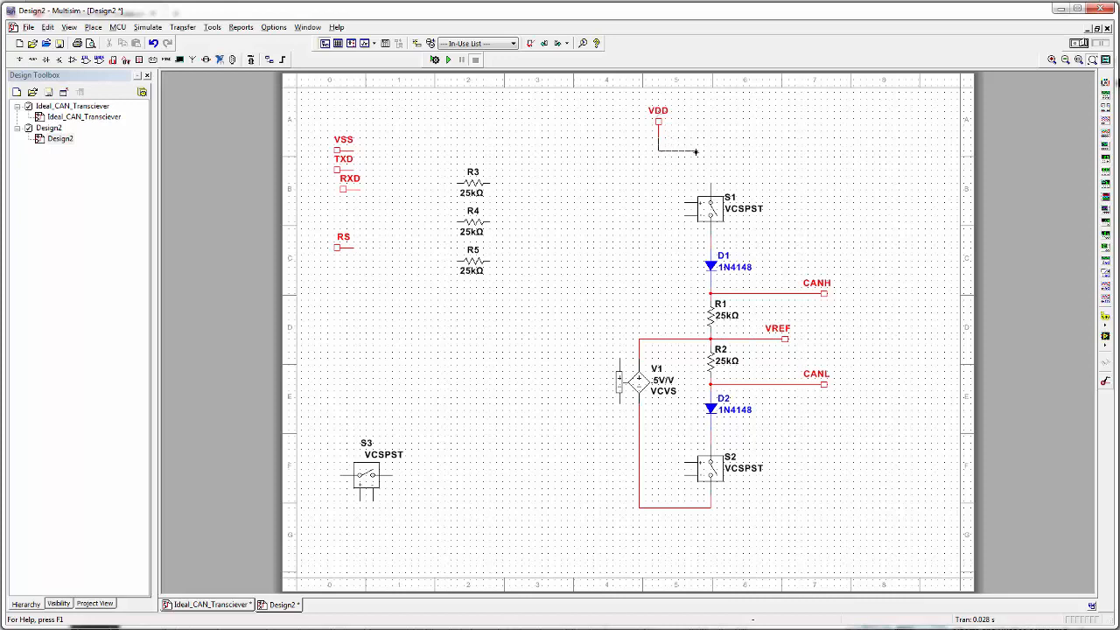
click(711, 182)
- Place connector VSS below switch S2, rotate its pin upward, and attach it to the node at S2's lower terminal
click(338, 151)
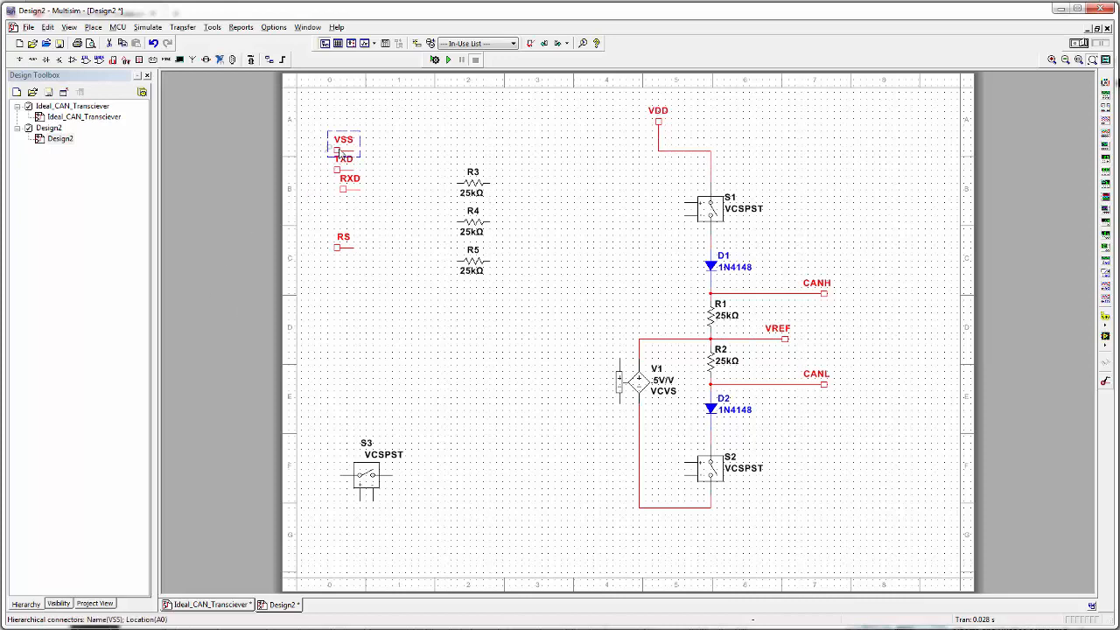
drag(338, 151, 697, 542)
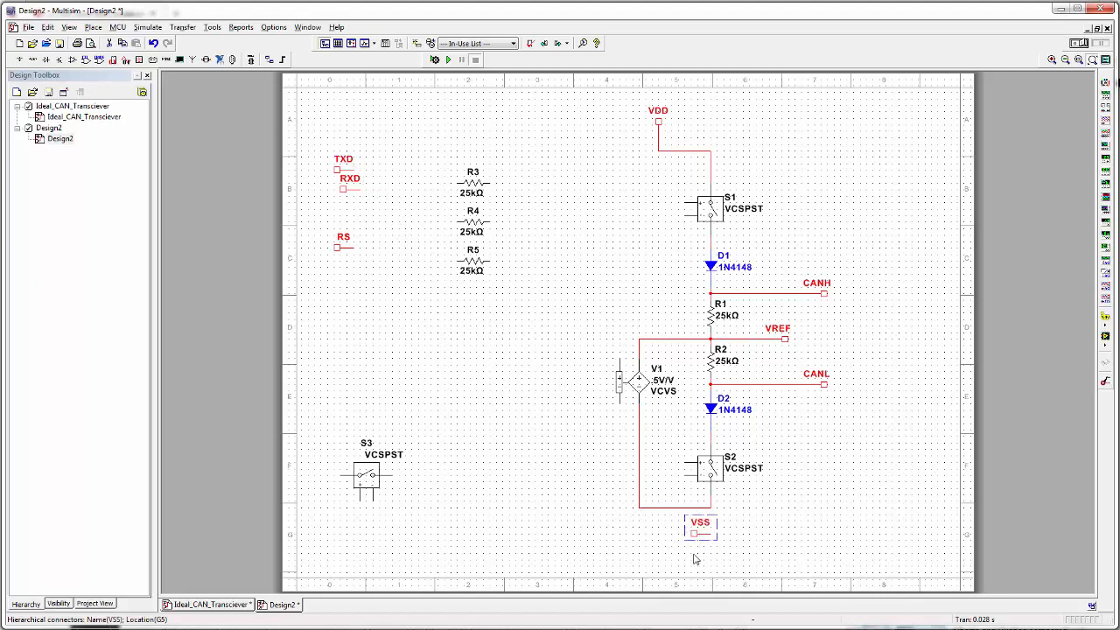
key(ctrl+r)
key(ctrl+r)
key(ctrl+r)
drag(691, 544, 710, 538)
click(772, 547)
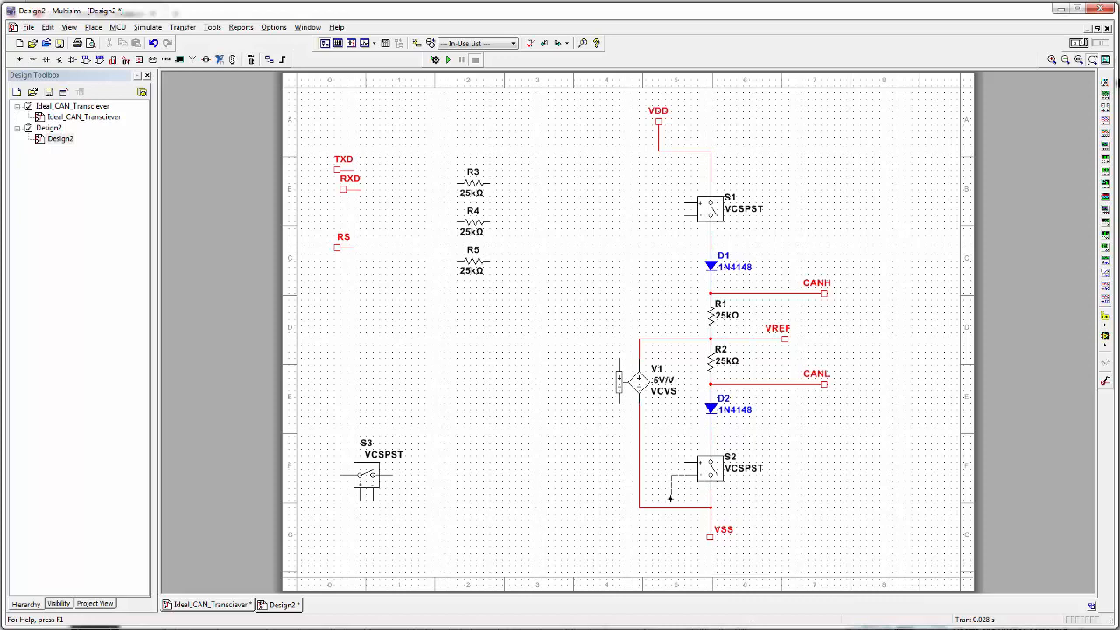
- Wire the negative control pin of S2 and V1's negative input to the VSS net, and V1's positive input to VDD
click(671, 506)
click(619, 404)
click(616, 358)
click(657, 154)
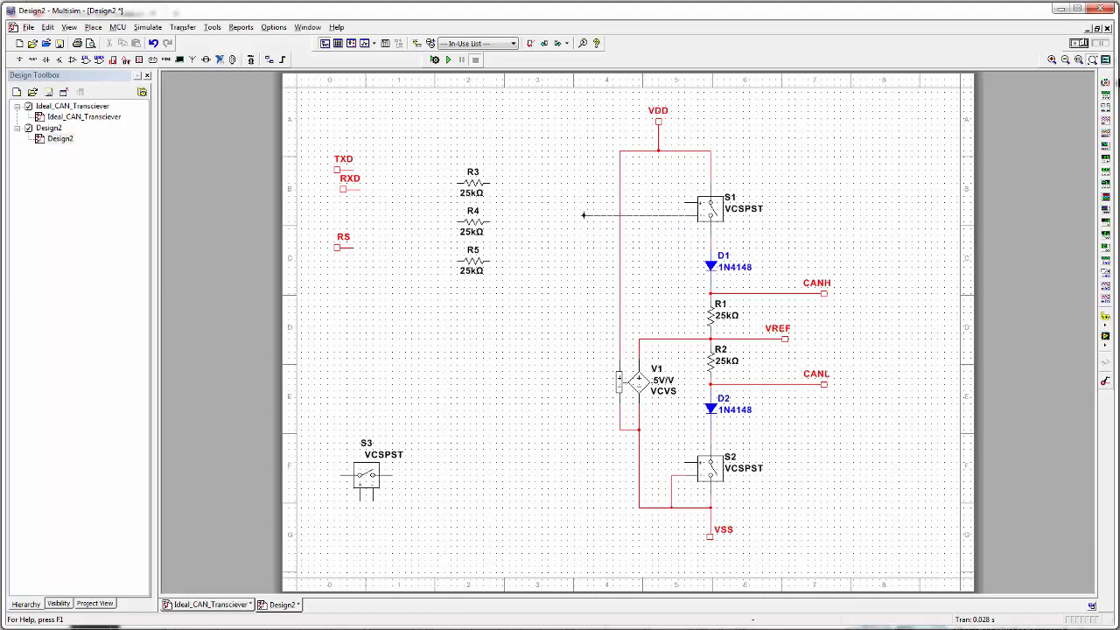
- Wire S1's negative control pin to the VSS net and its positive control pin to S2's positive control pin
click(583, 215)
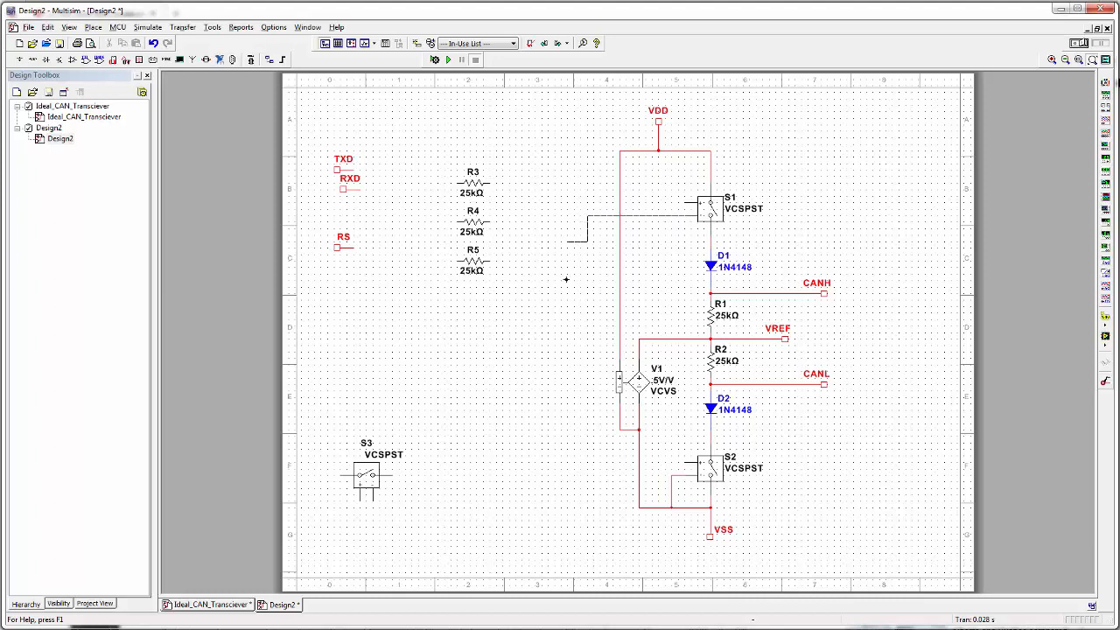
click(639, 507)
click(687, 204)
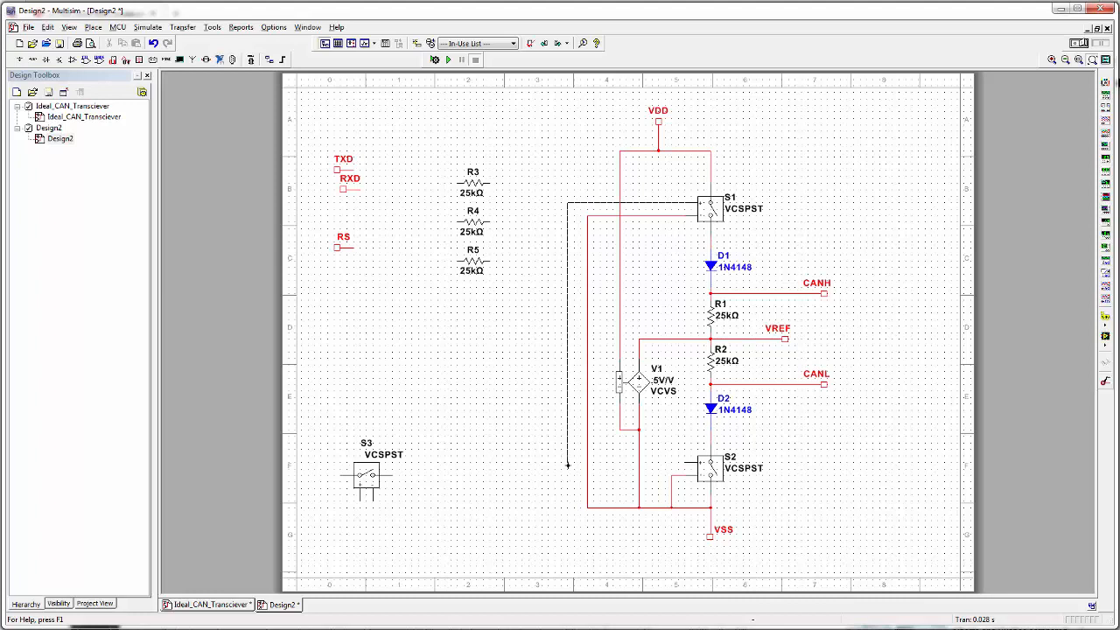
click(567, 464)
click(685, 461)
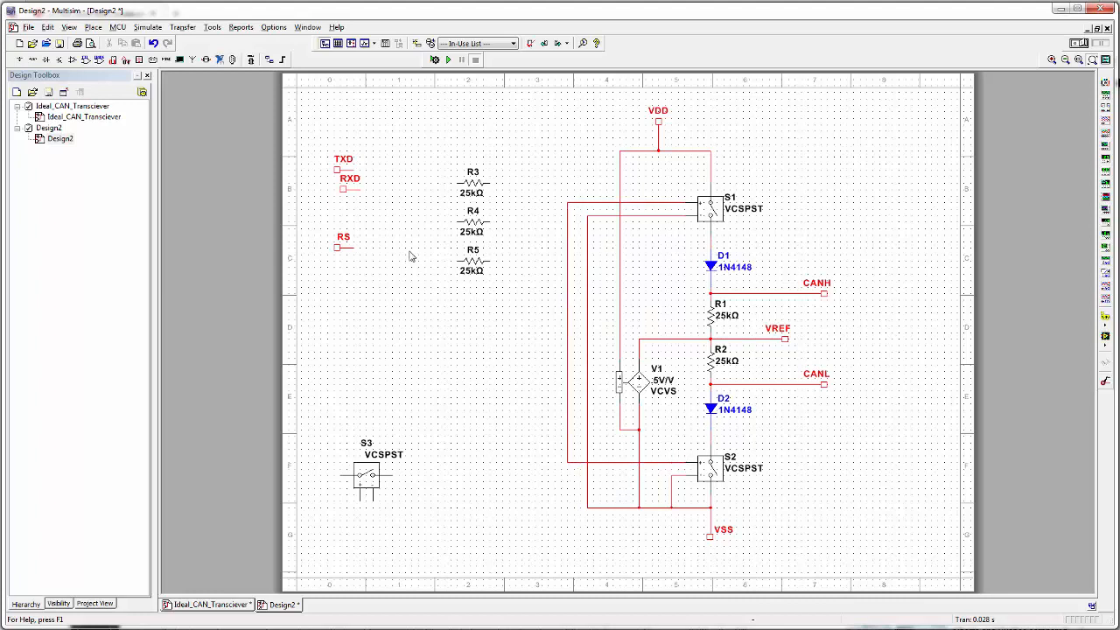
- Move R3, R4 and R5 below connector RS, and place connector TXD in the freed area, wired to the S1-S2 control line
drag(429, 133, 538, 379)
drag(479, 221, 343, 332)
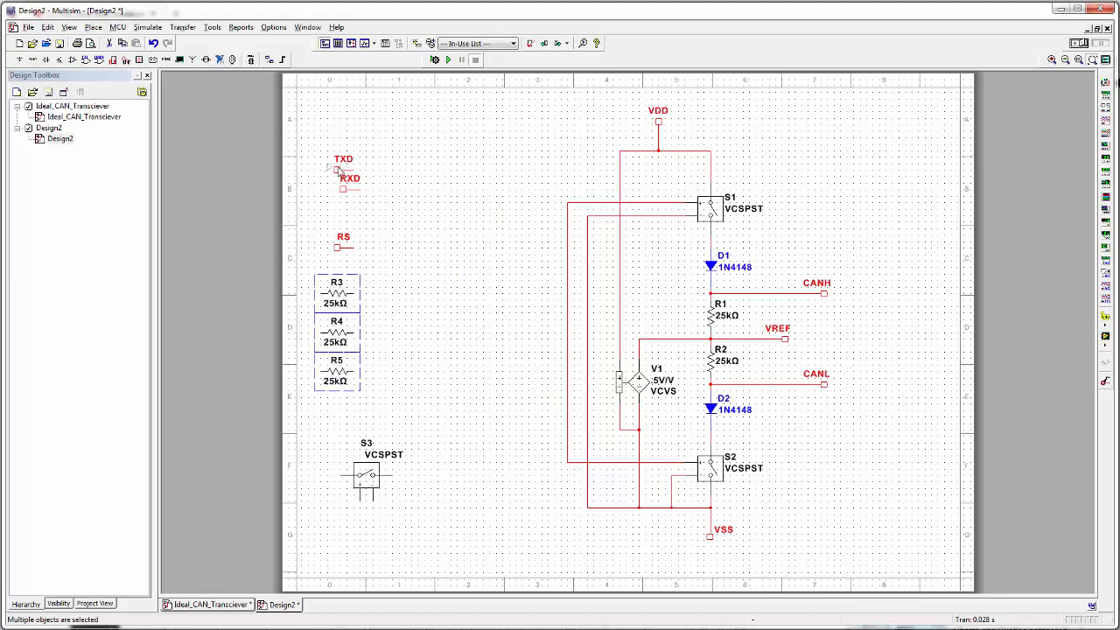
click(338, 170)
drag(337, 170, 503, 256)
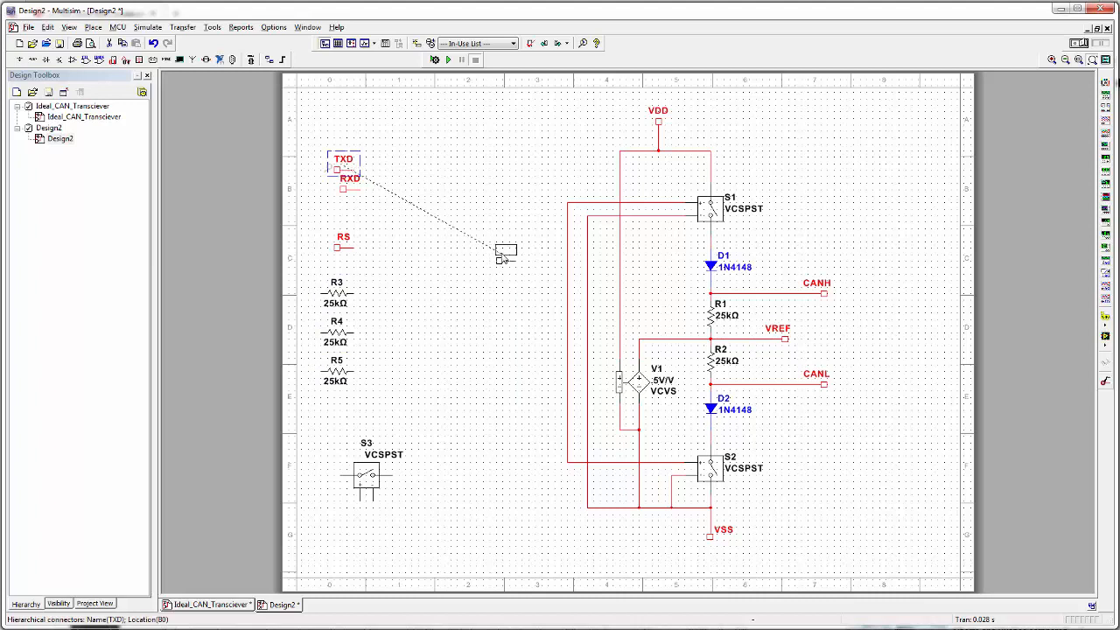
drag(503, 257, 490, 258)
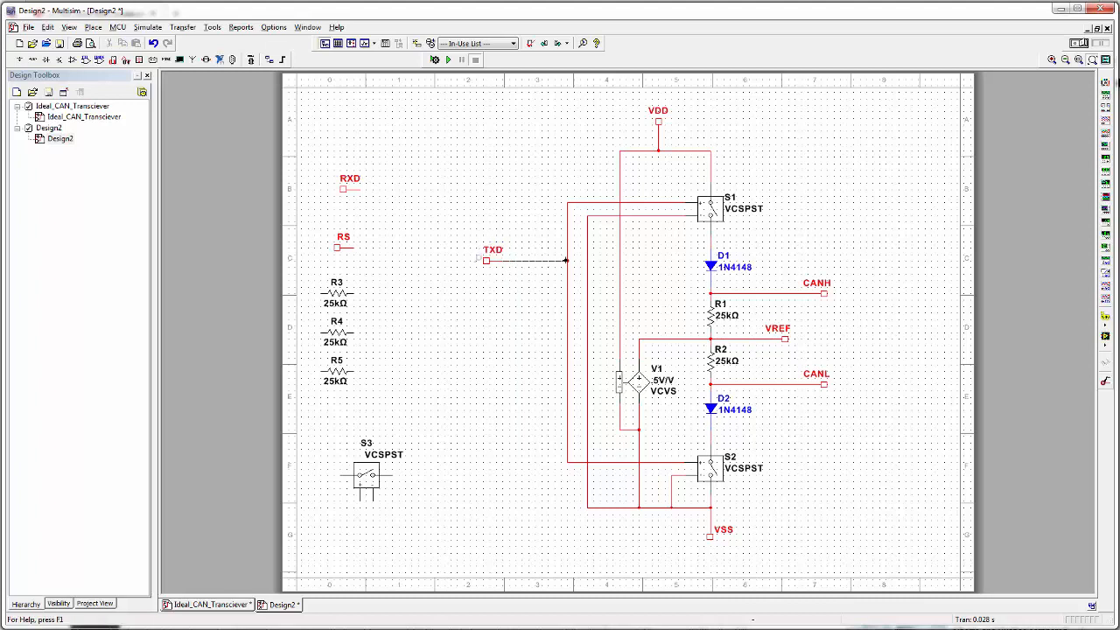
click(566, 260)
- Rotate connector RXD 180 degrees so its pin faces left, and place it to the right of the circuit, above CANH
click(344, 193)
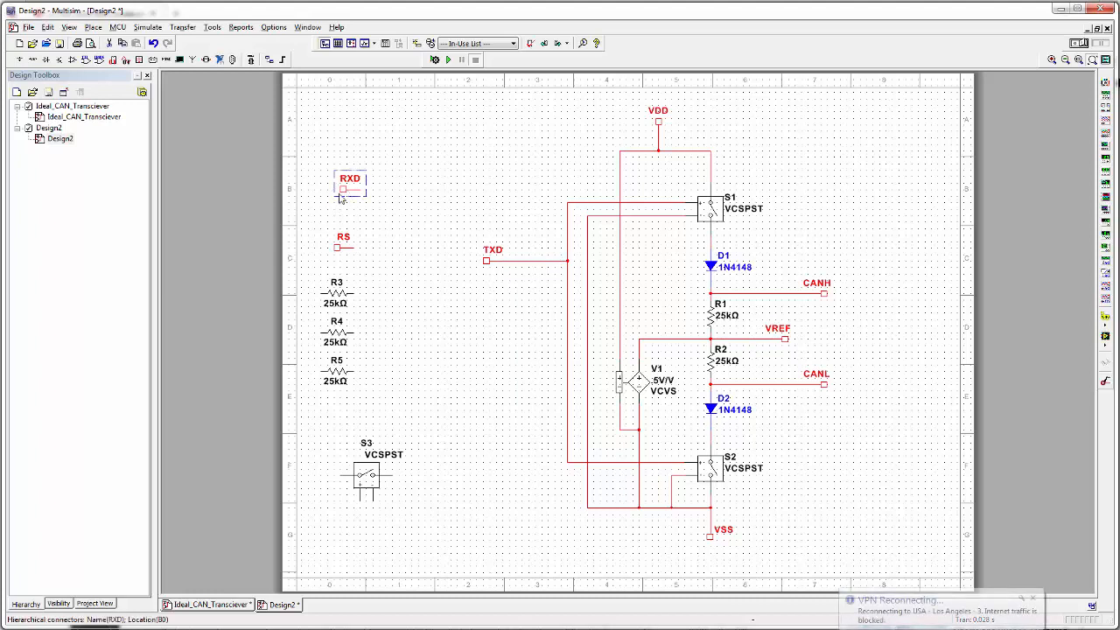
key(ctrl+r)
key(ctrl+r)
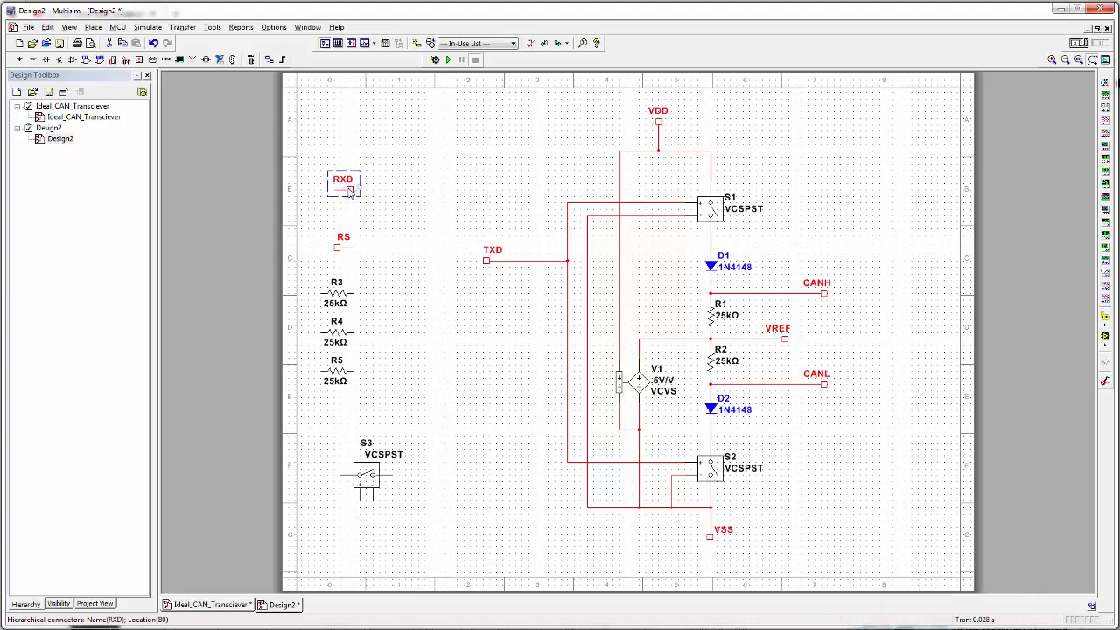
drag(349, 190, 913, 251)
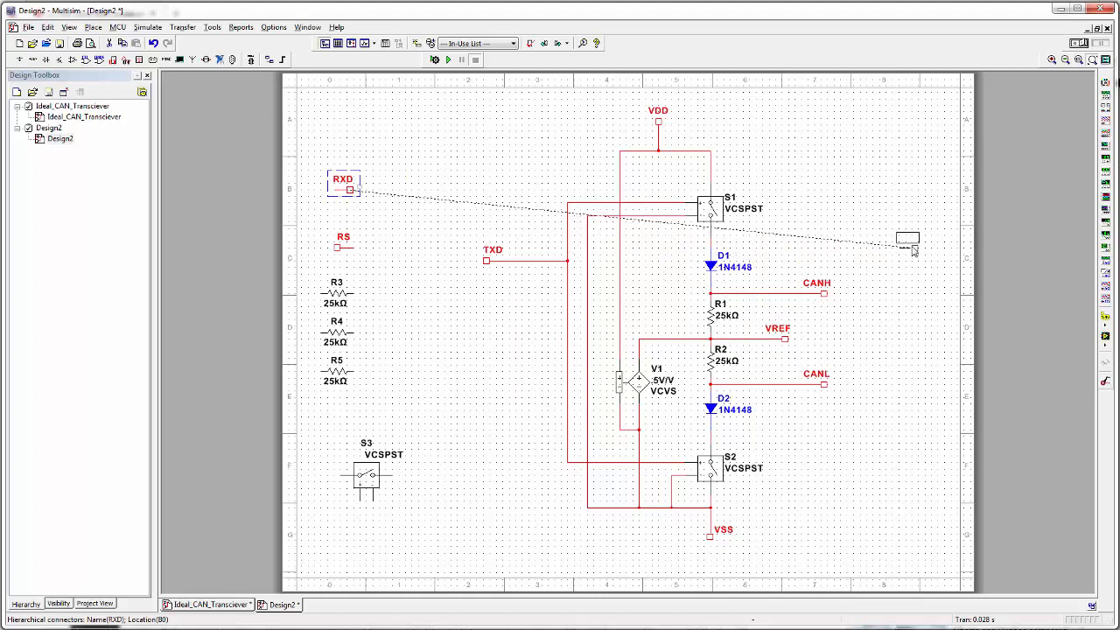
drag(914, 251, 933, 242)
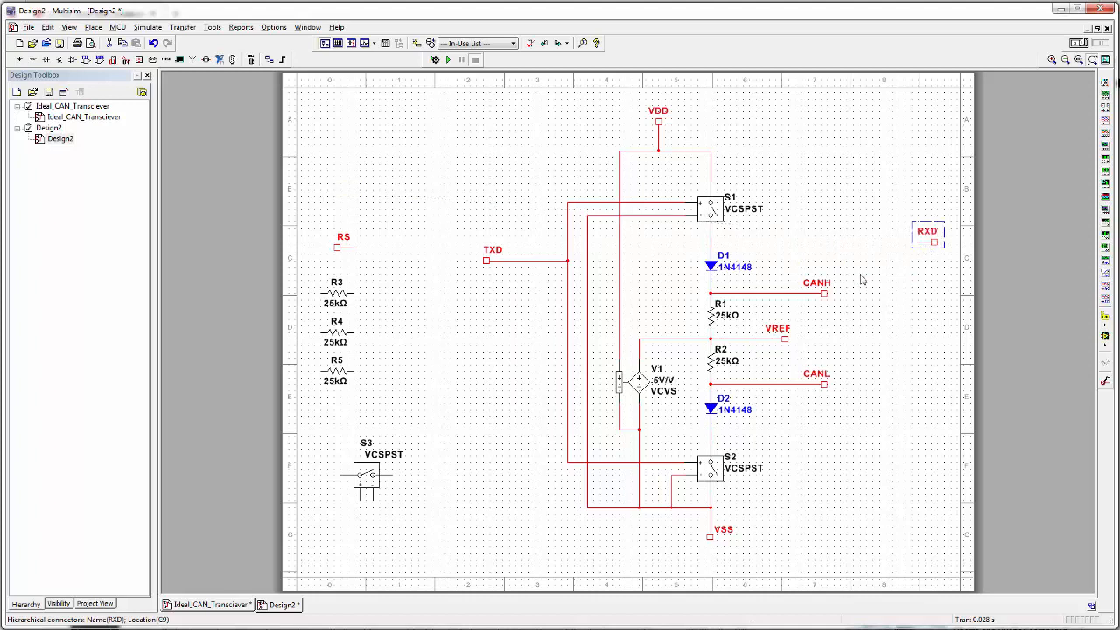
- Rotate switch S3 so its control pins face left, and place it to the right of connector VREF
click(367, 476)
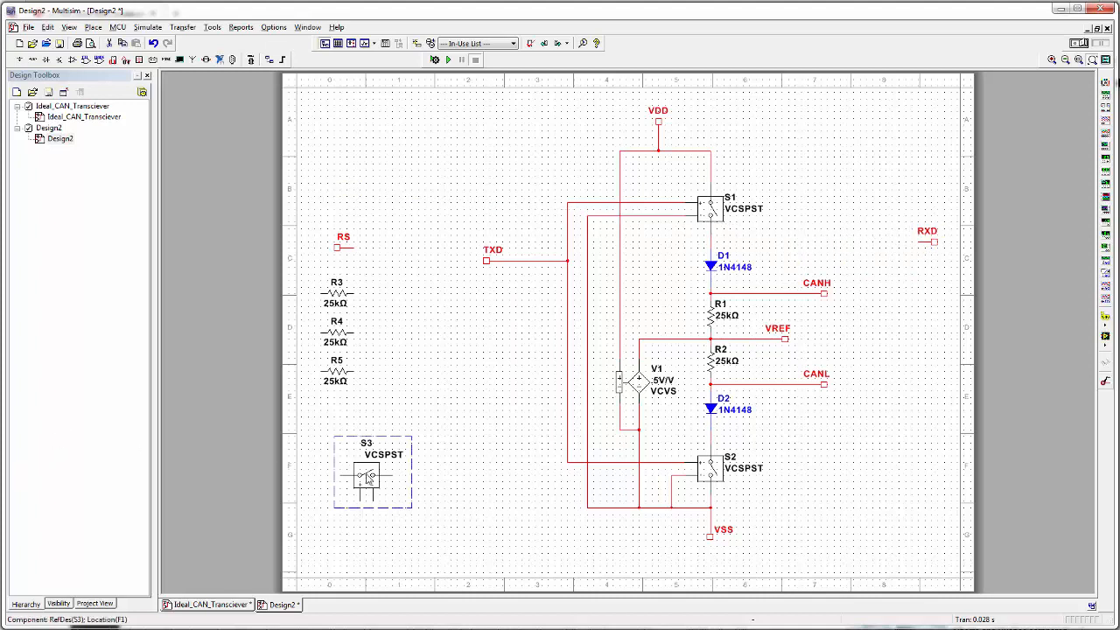
key(ctrl+r)
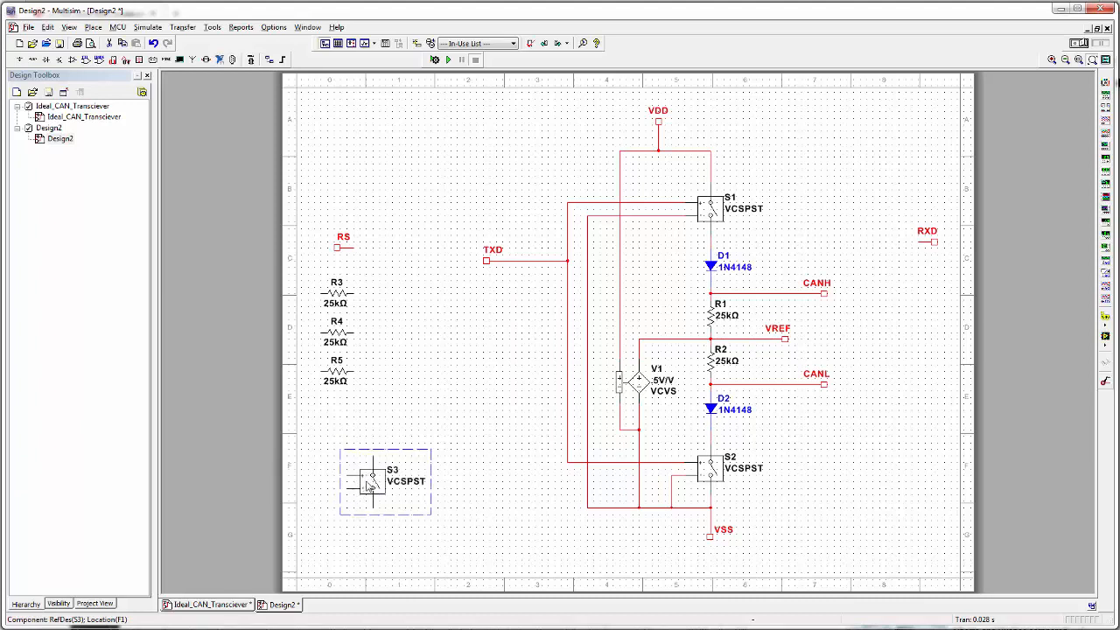
drag(369, 486, 894, 336)
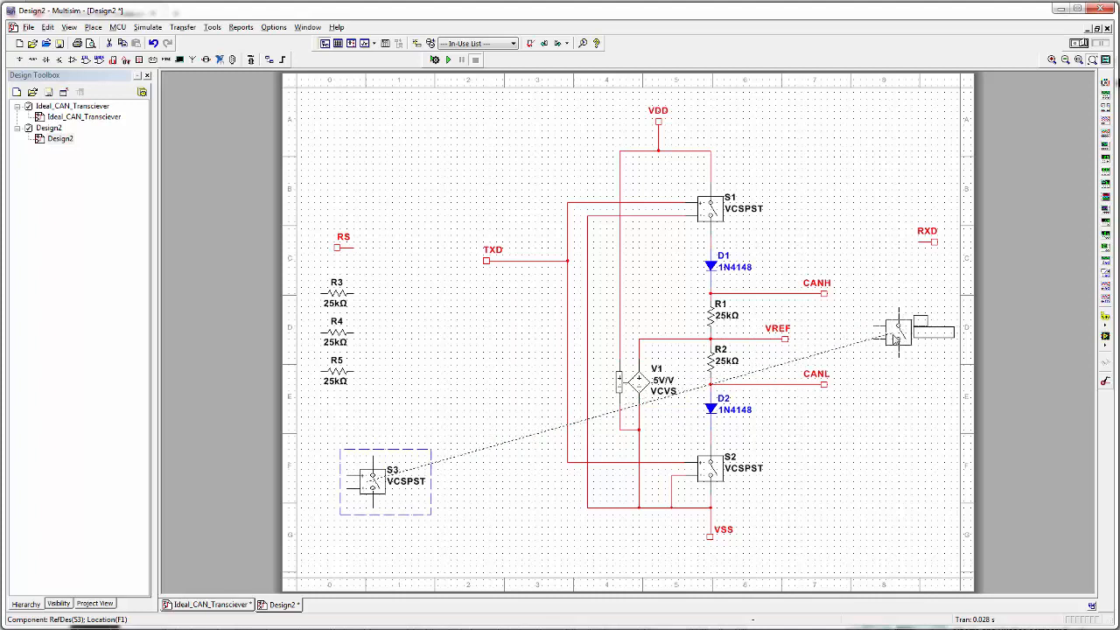
drag(894, 338, 894, 338)
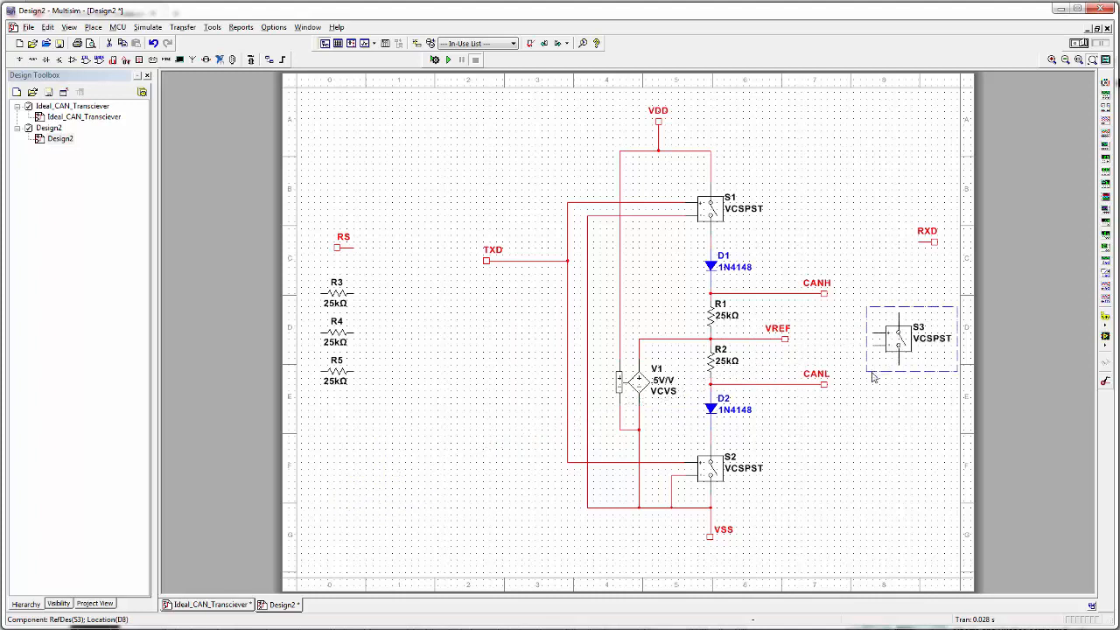
click(878, 383)
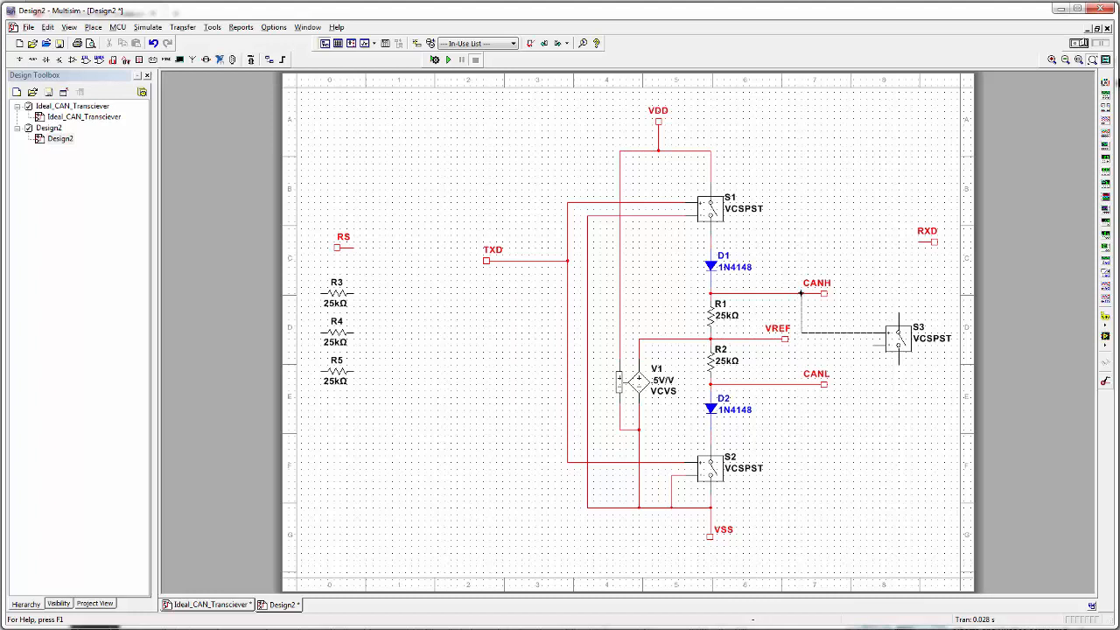
- Wire S3's positive control pin to CANH, its negative control pin to CANL, and its lower terminal to VSS
click(801, 293)
click(801, 383)
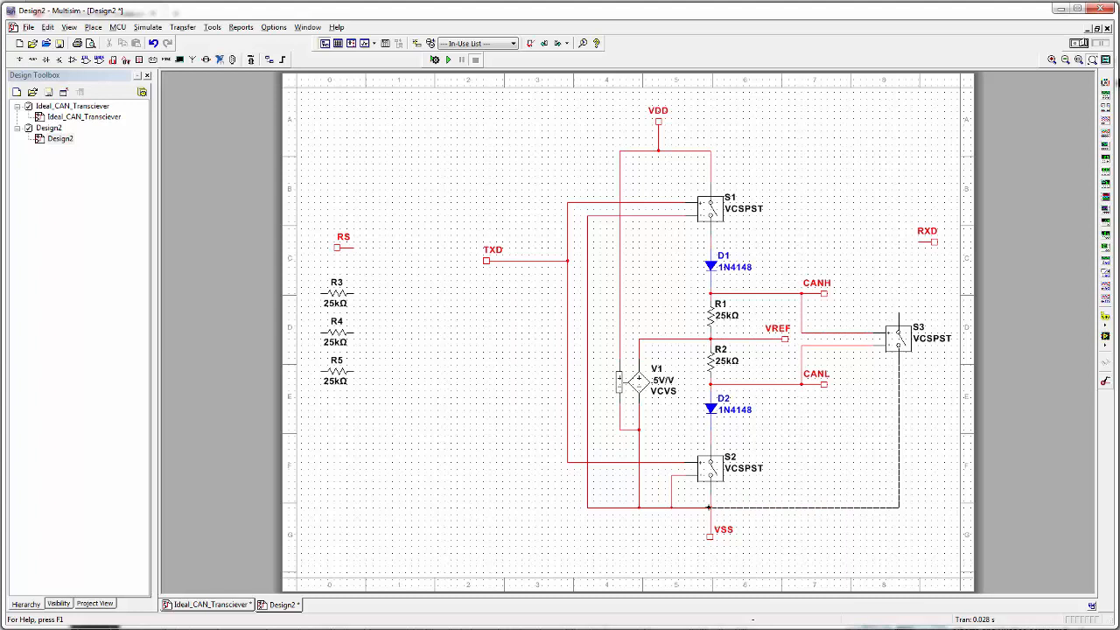
click(708, 507)
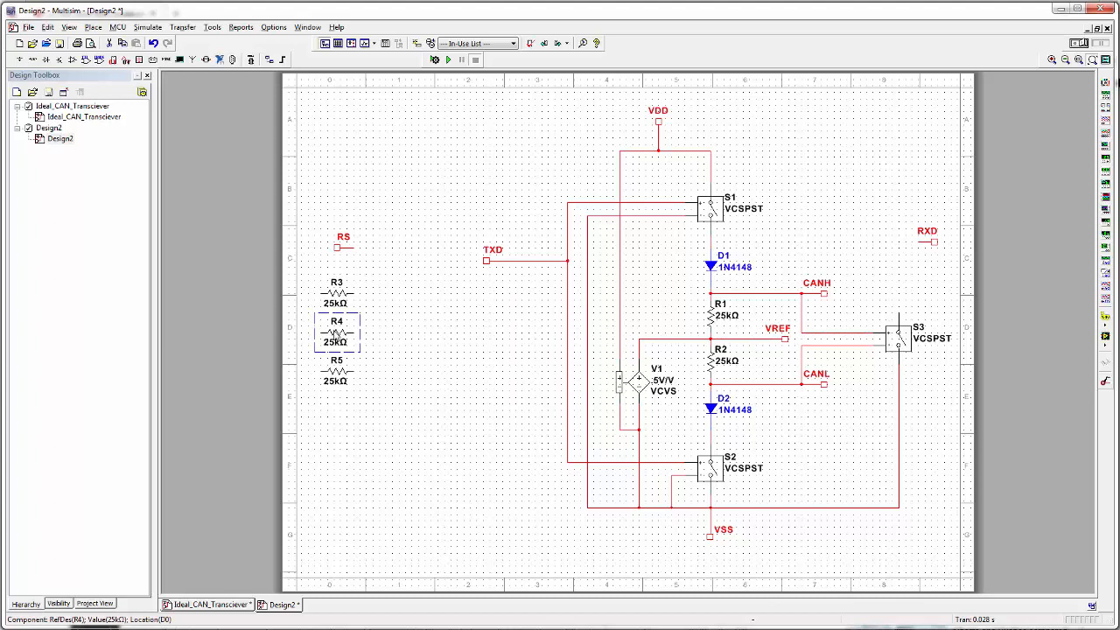
- Rotate resistor R4 vertical, place it above S3 connected to its upper terminal, and wire R4's top end to VDD
drag(338, 335, 880, 274)
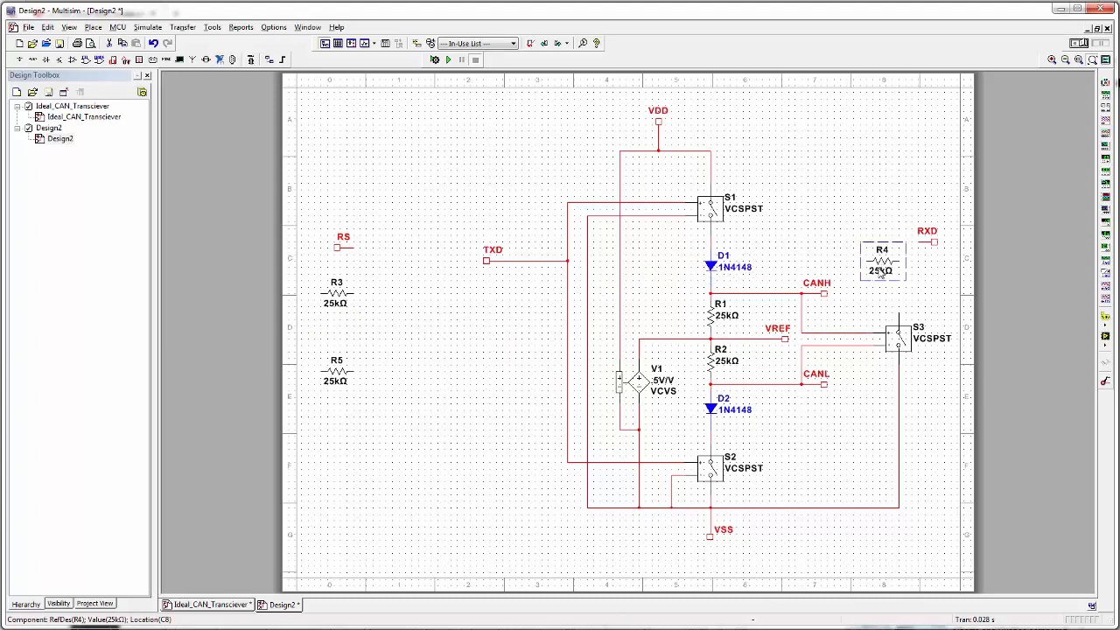
key(ctrl+r)
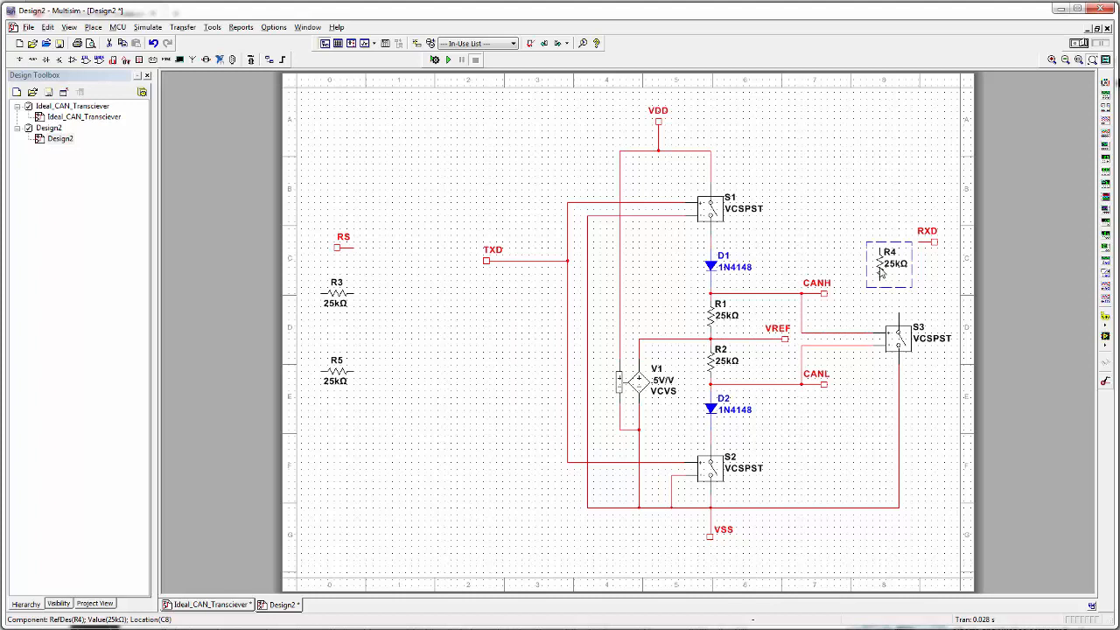
drag(880, 274, 898, 313)
click(918, 316)
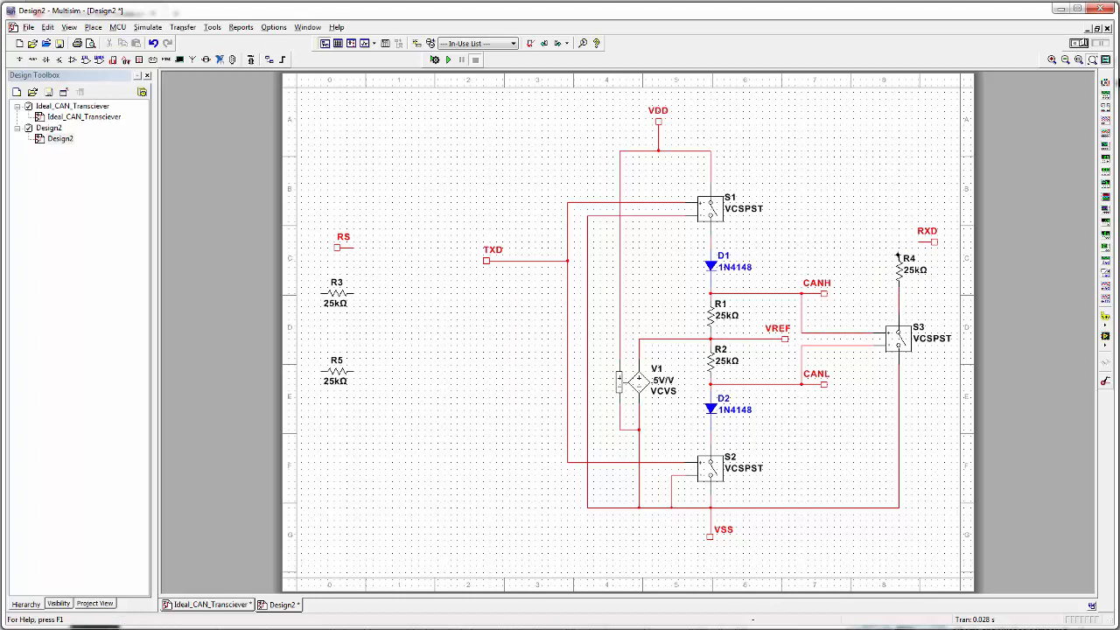
click(896, 236)
click(711, 152)
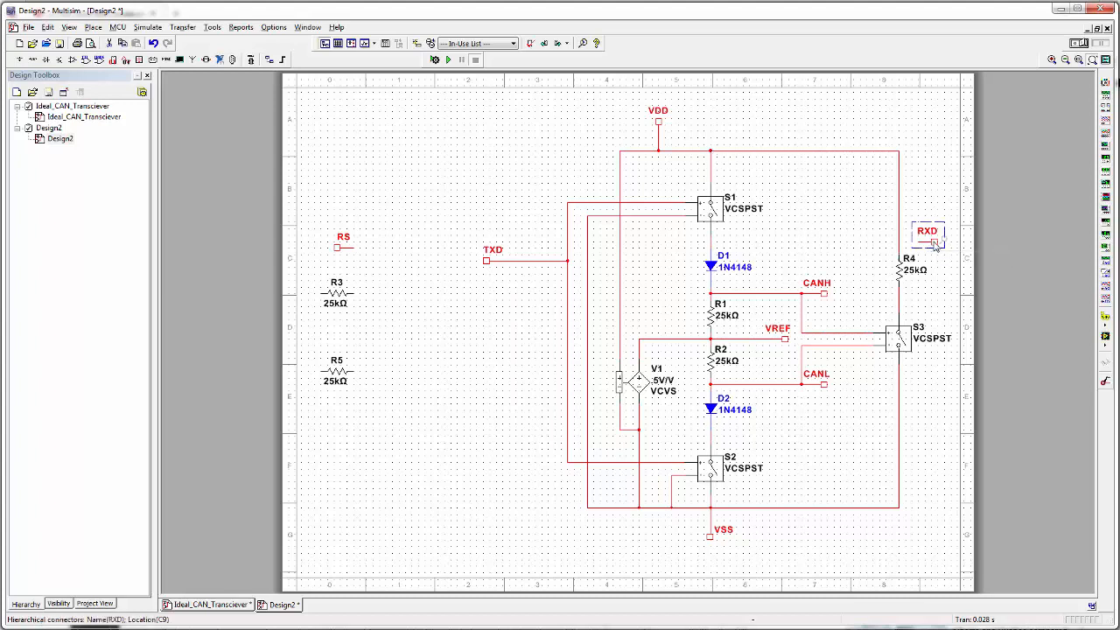
- Try to wire connector RXD to the VDD line above resistor R4
drag(934, 242, 934, 228)
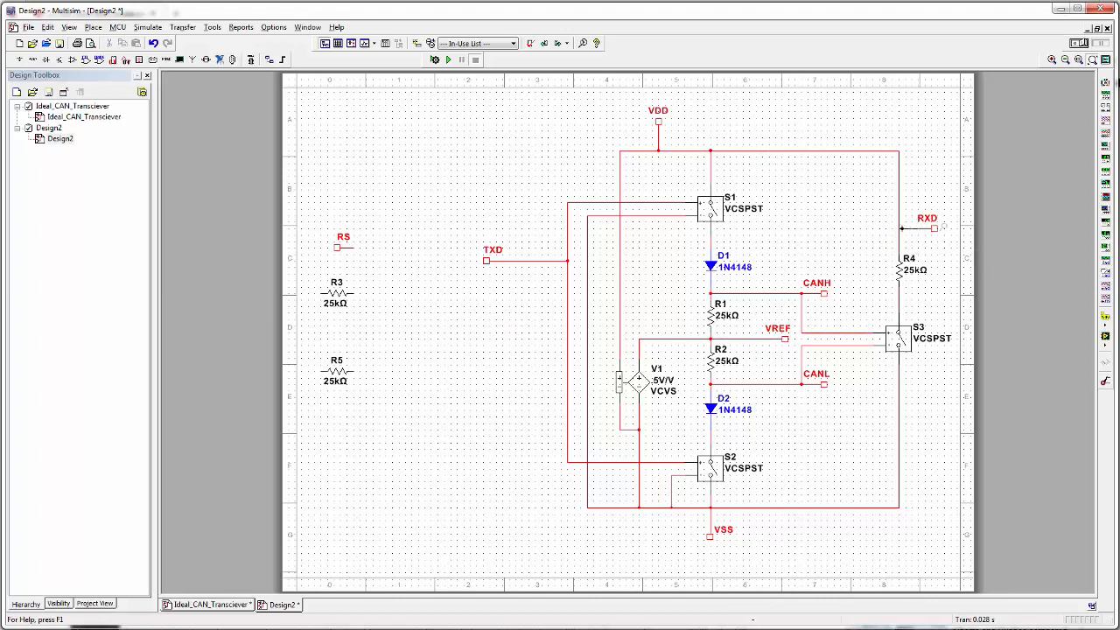
click(931, 228)
key(Delete)
key(Escape)
- Raise resistor R4 along its line to leave more room above switch S3
click(903, 271)
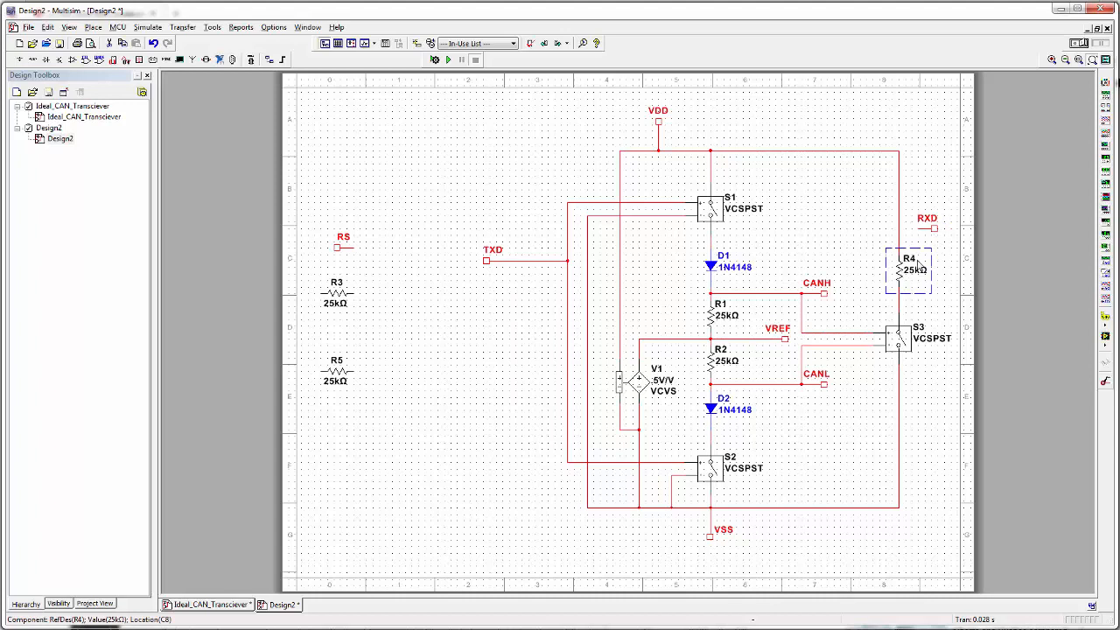
drag(918, 265, 919, 230)
click(925, 298)
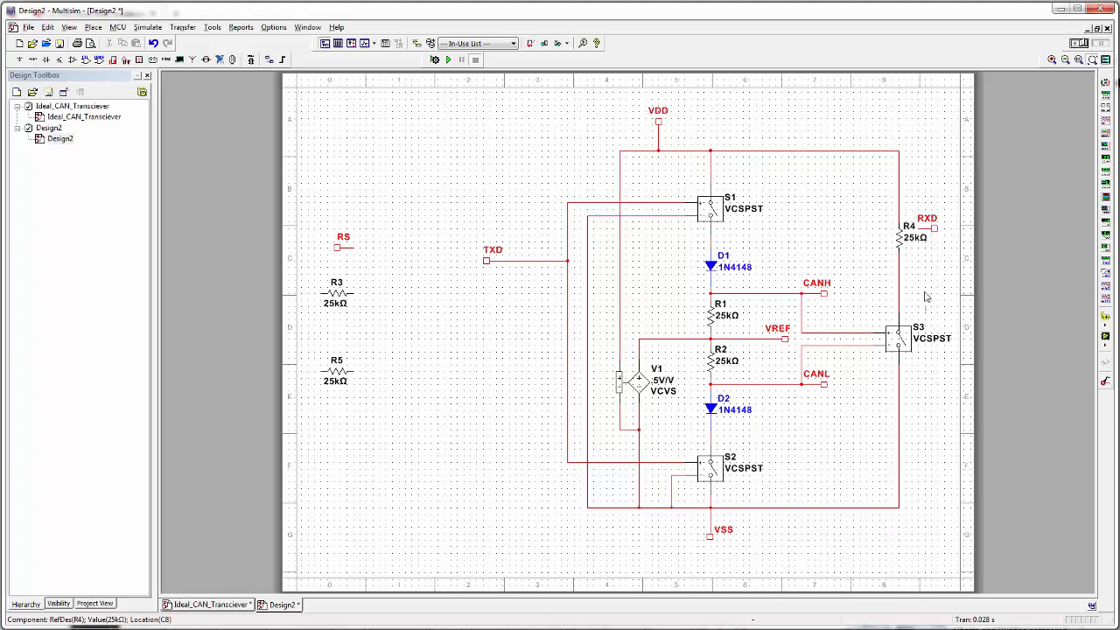
- Move connector RXD down below R4 and wire it to the node between R4 and S3
double_click(934, 229)
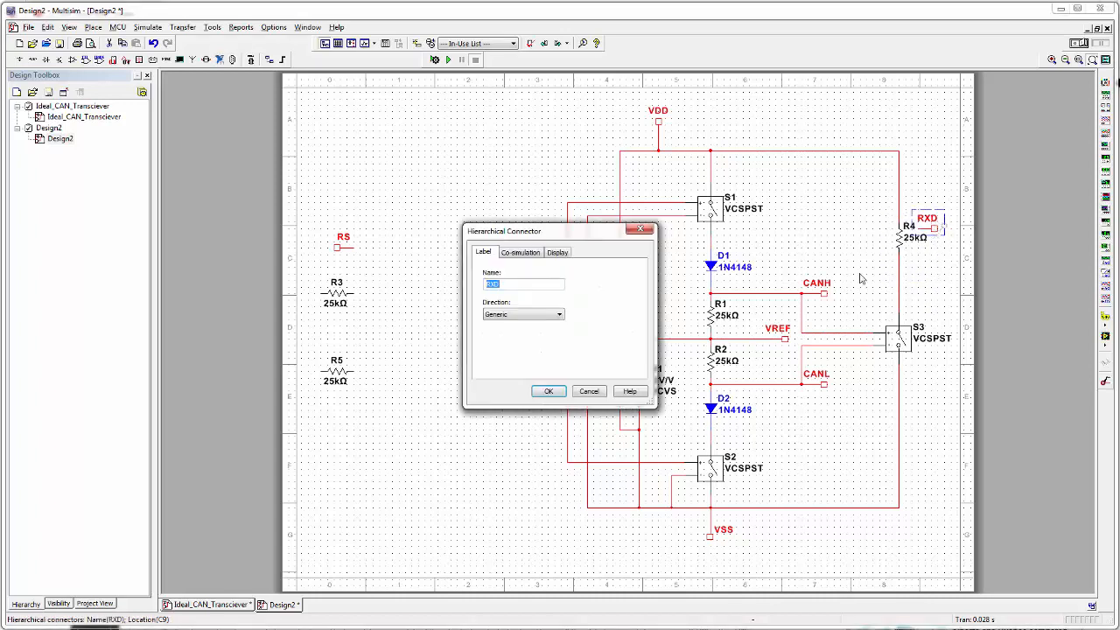
click(592, 391)
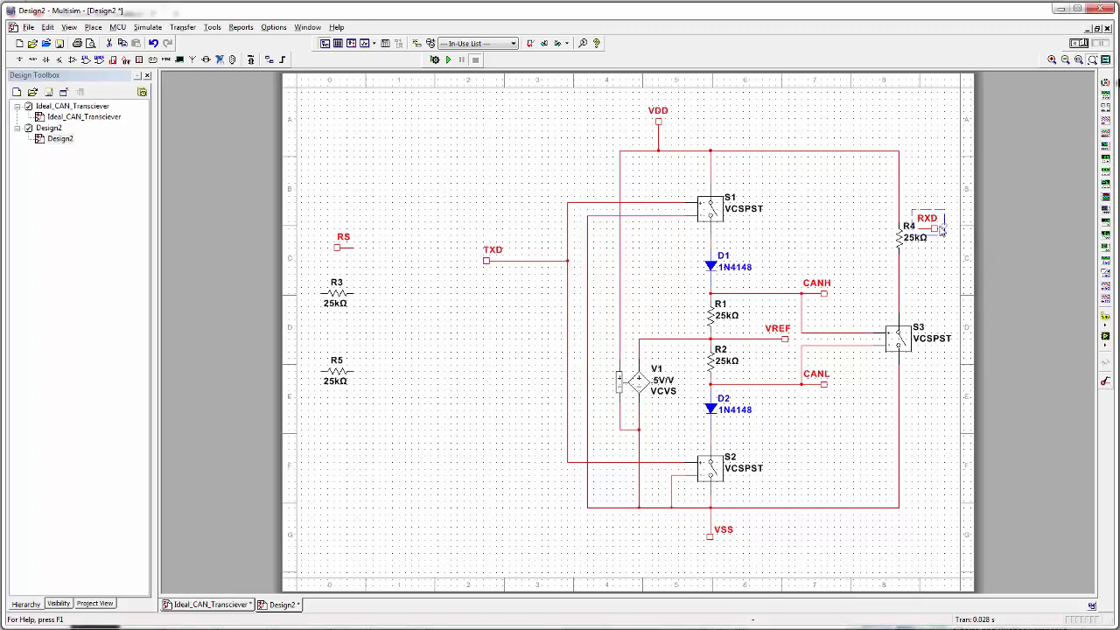
drag(941, 229, 936, 293)
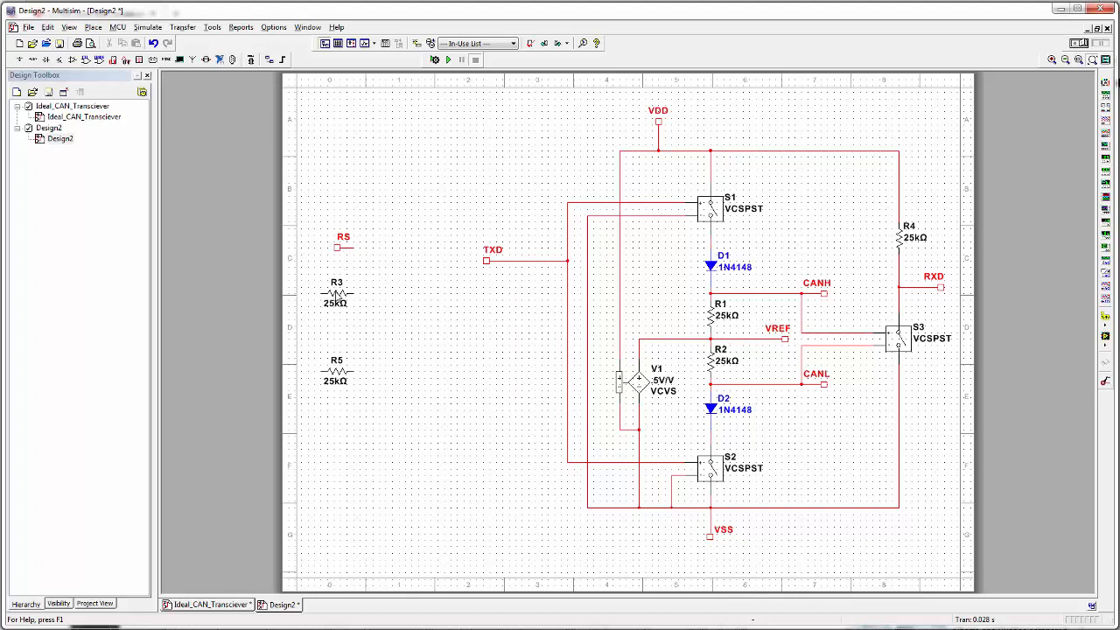
- Rotate resistor R3 vertical, place it above the TXD line, and wire its lower end to TXD and upper end to VDD
click(338, 297)
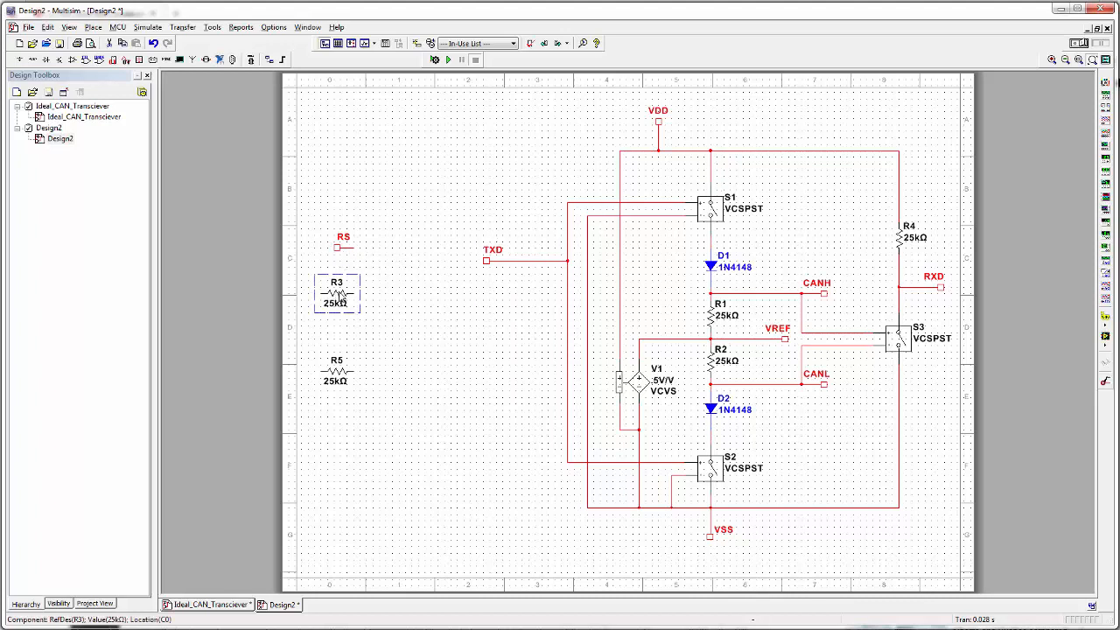
key(ctrl+r)
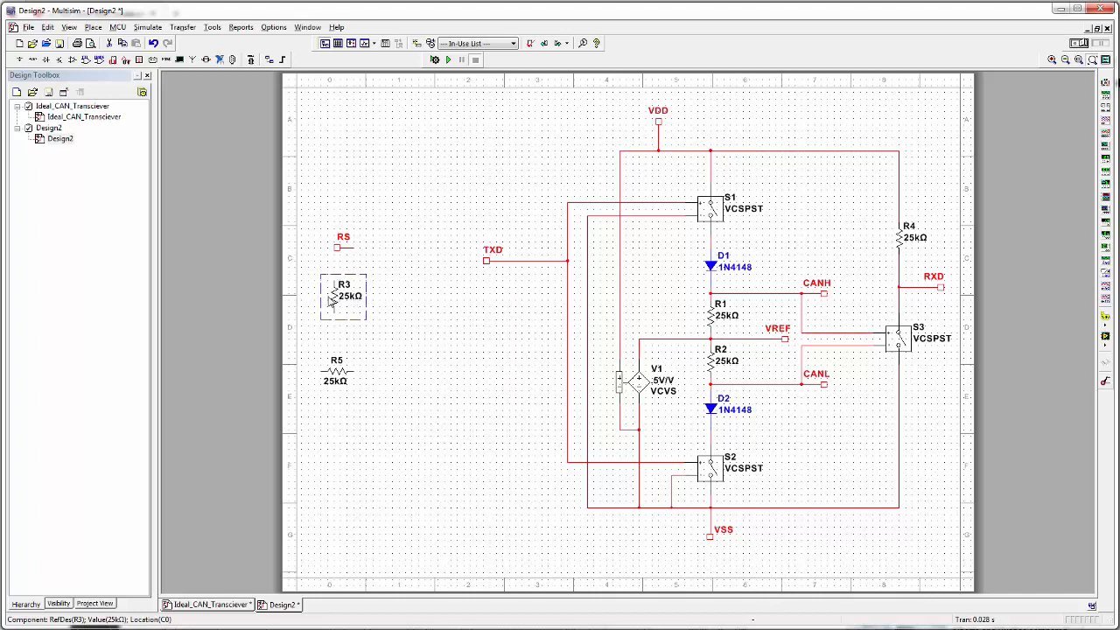
drag(334, 298, 529, 188)
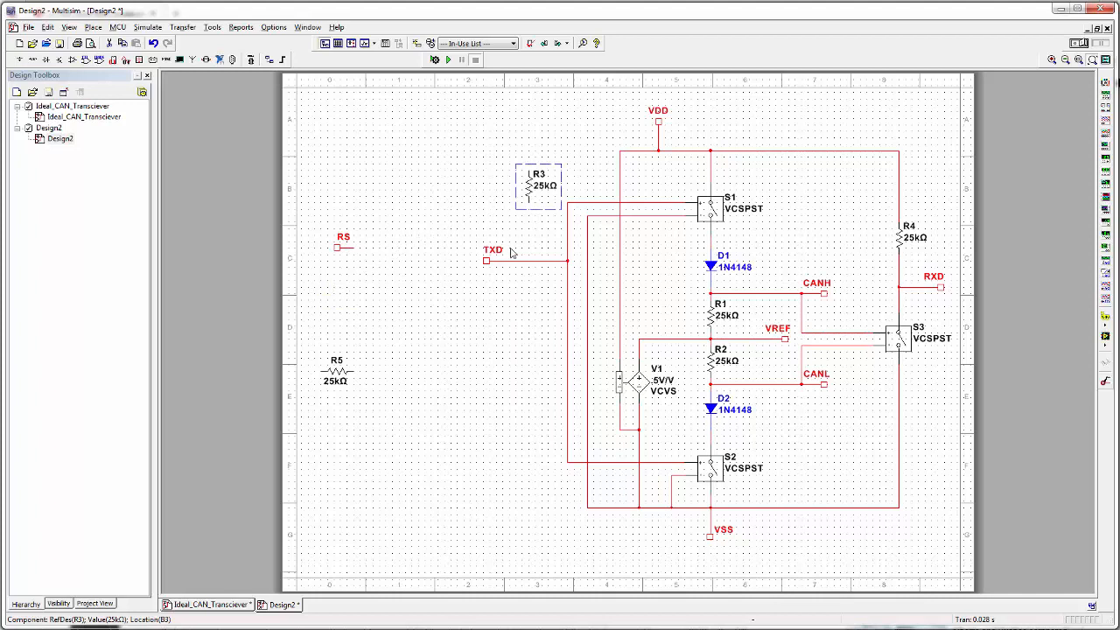
click(530, 237)
click(528, 200)
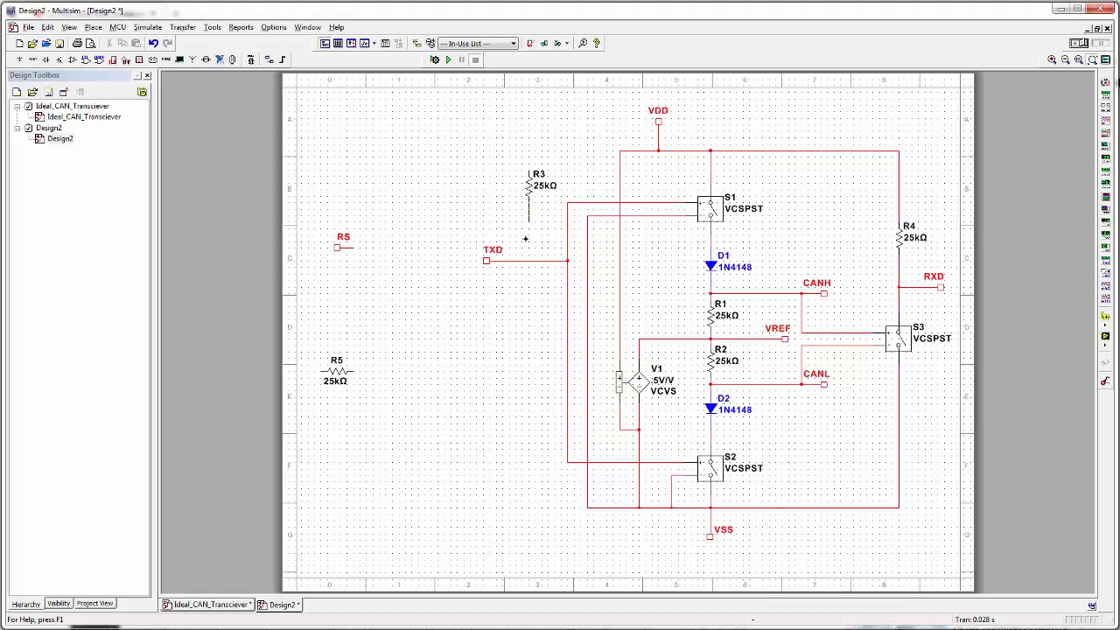
click(528, 260)
click(619, 151)
- Move connector RS down beside the VSS line, in line with it and below TXD
click(339, 250)
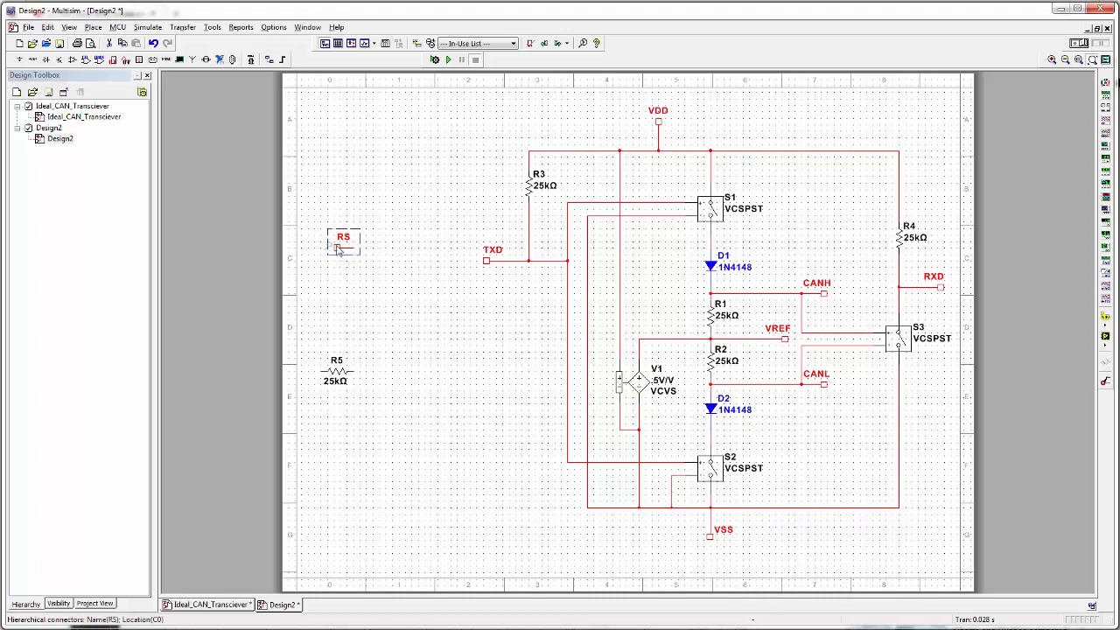
click(338, 249)
click(492, 509)
click(627, 555)
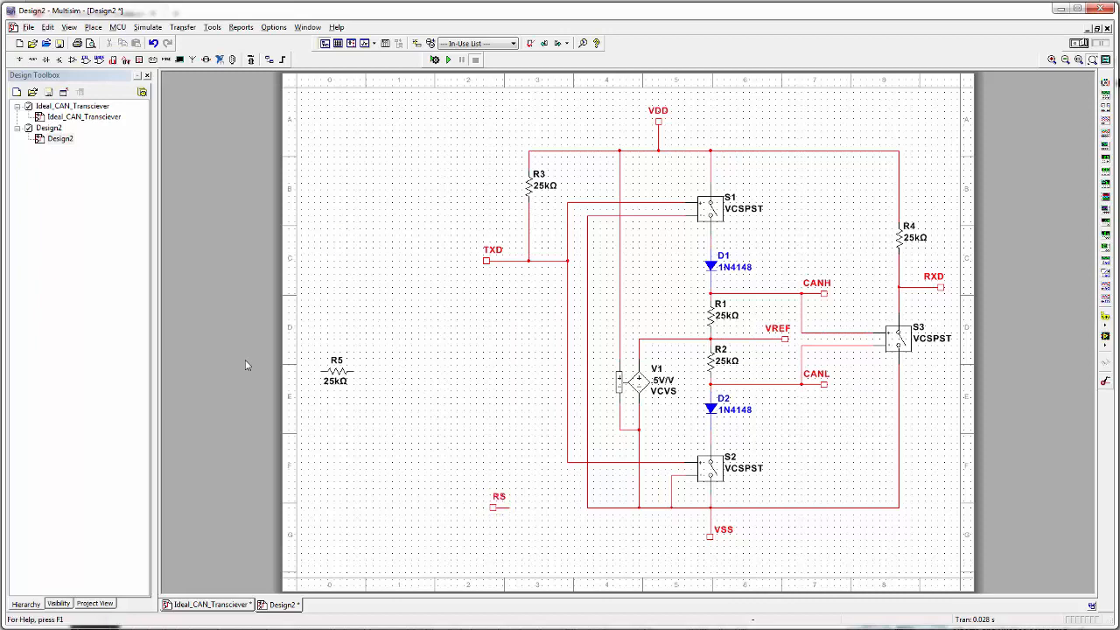
- Set R5's resistance to 165 kΩ and connect it horizontally between connector RS and the VSS line
double_click(340, 376)
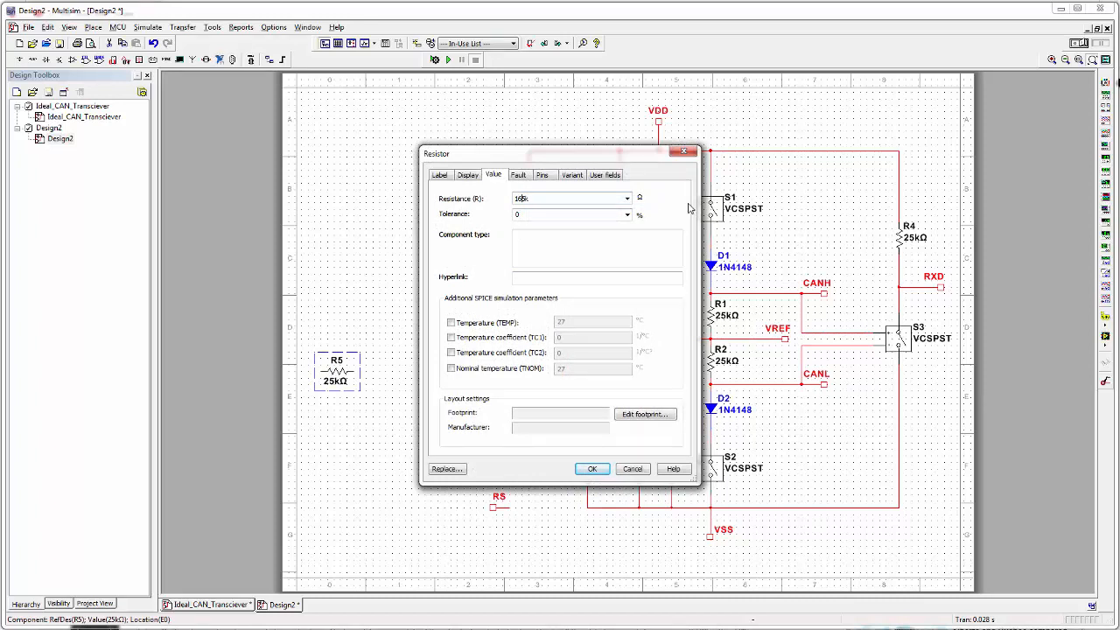
click(592, 470)
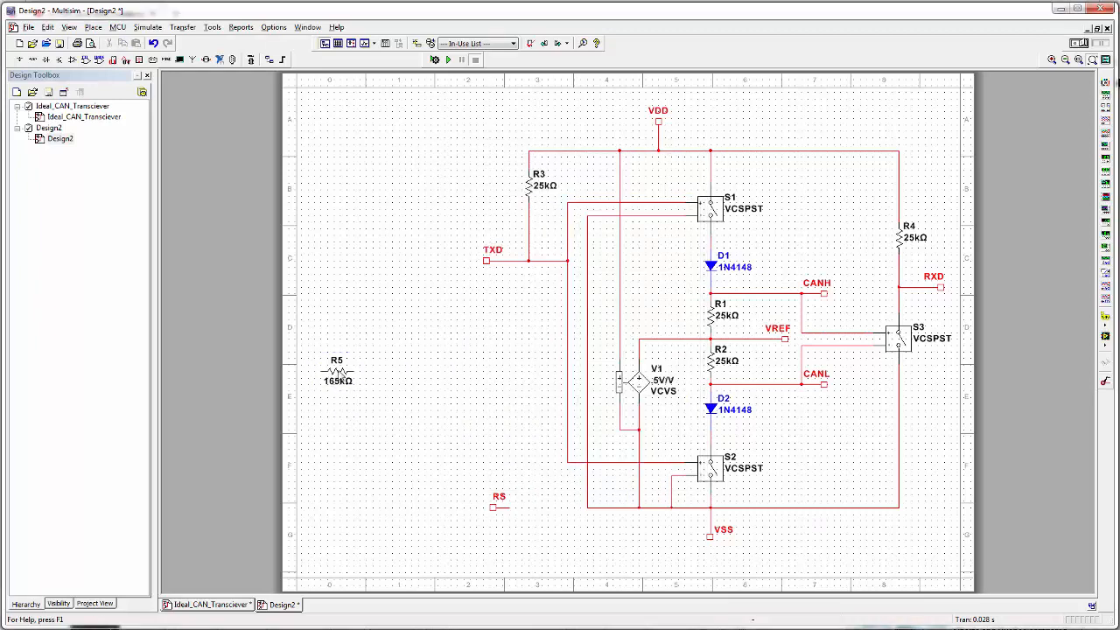
drag(337, 372, 548, 511)
click(608, 528)
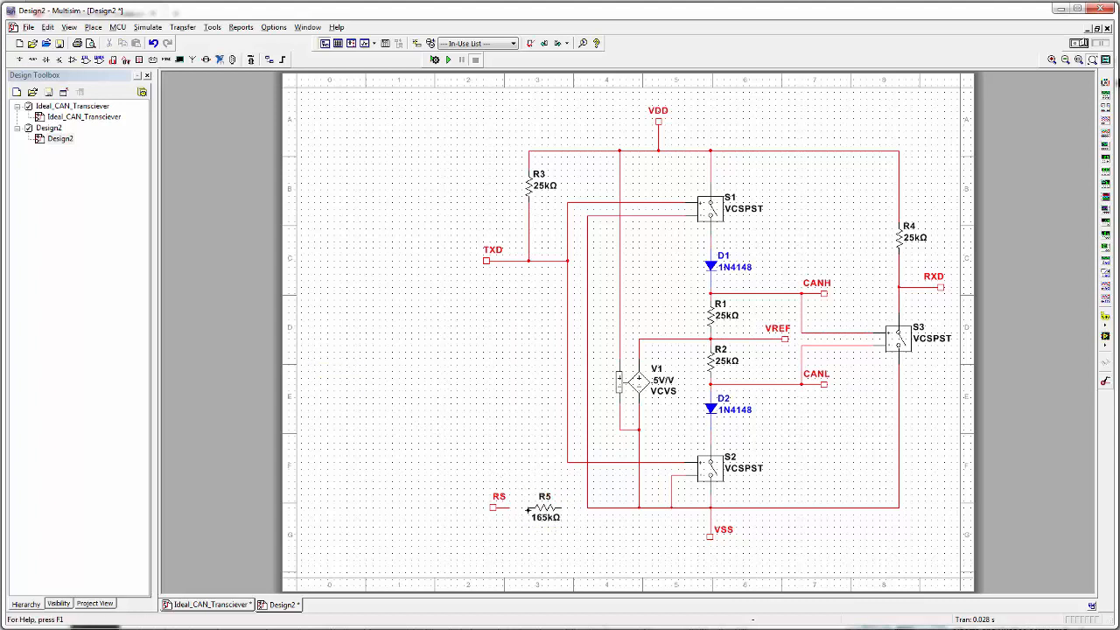
click(528, 507)
click(505, 507)
- Save the design as Step_001 in the Spice Models Multisim folder
click(28, 27)
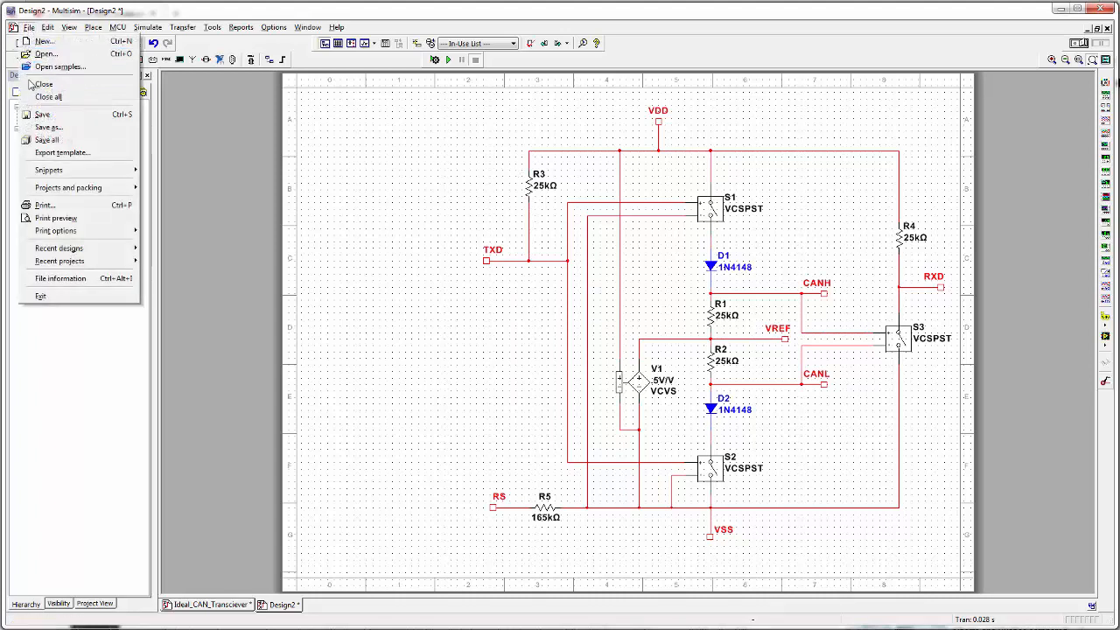
click(29, 127)
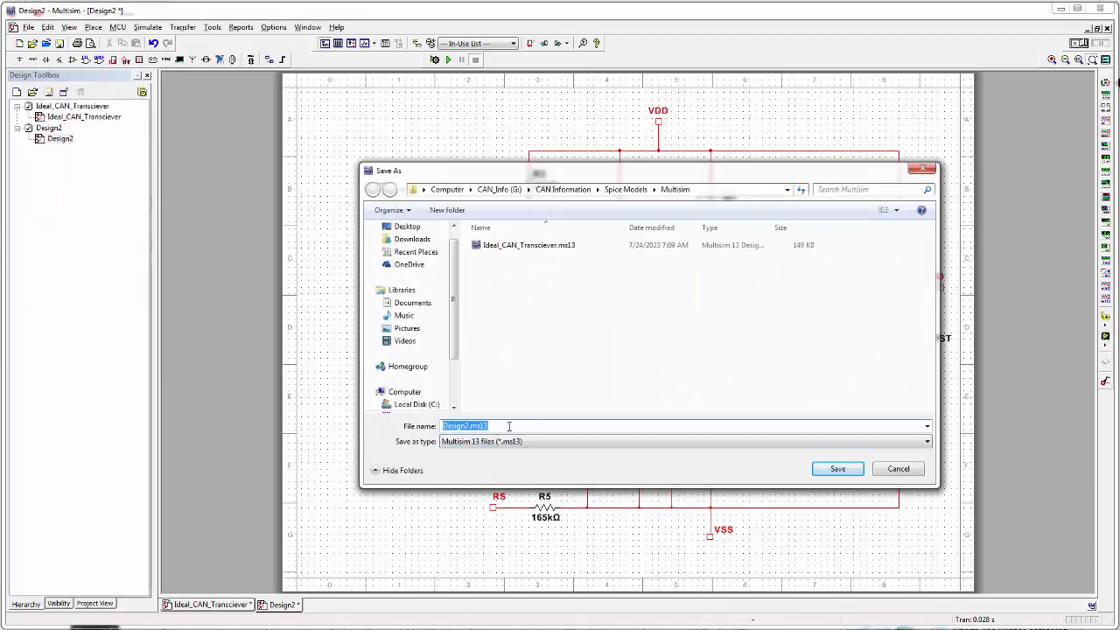
text(Step_001)
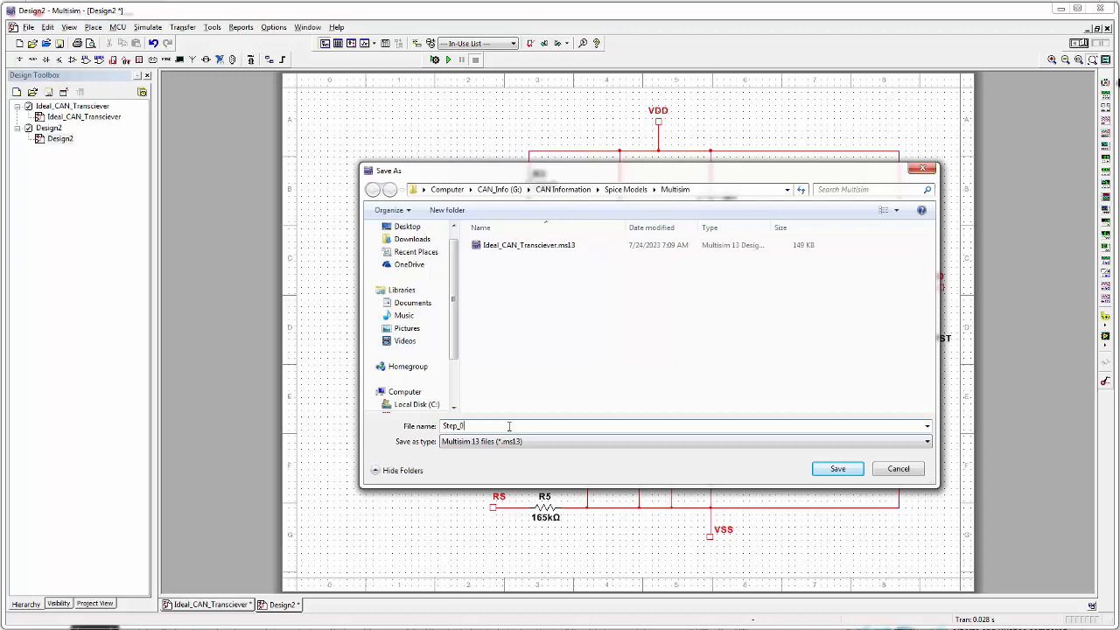
click(837, 468)
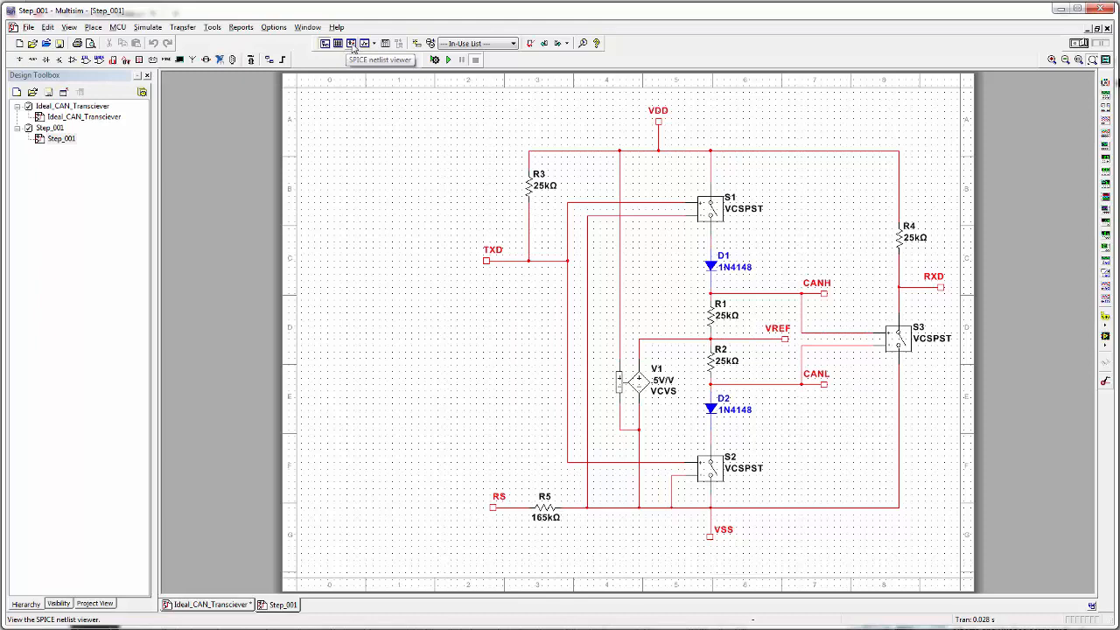
- Open the SPICE netlist viewer, enlarge it, and examine the component entries of the exported netlist
click(353, 46)
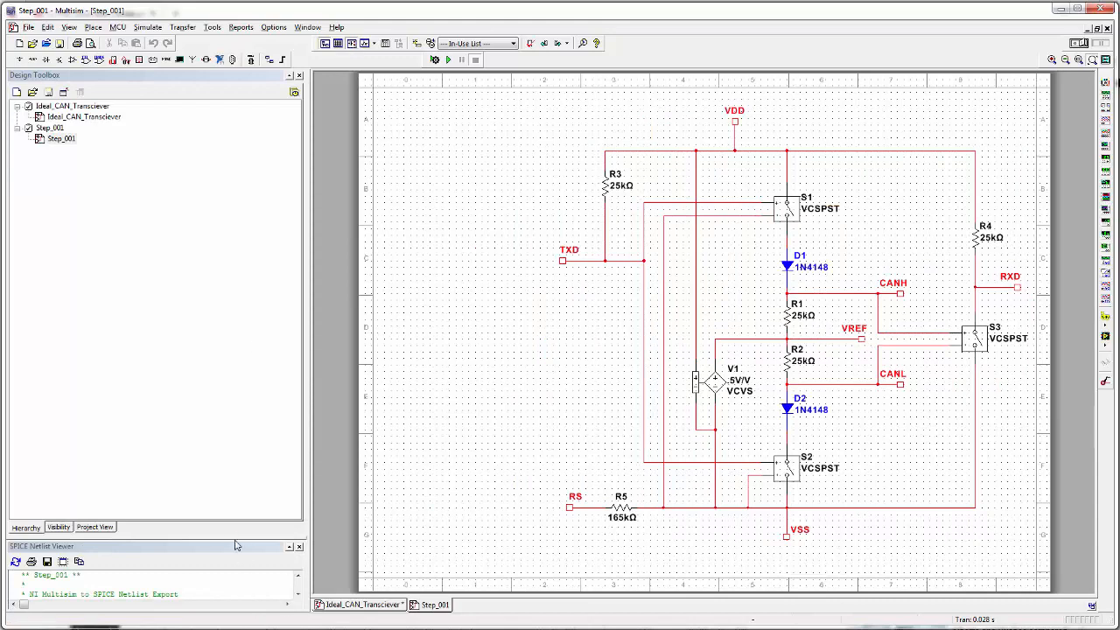
mouse_move(235, 545)
mouse_down()
mouse_move(252, 366)
mouse_move(240, 217)
mouse_up()
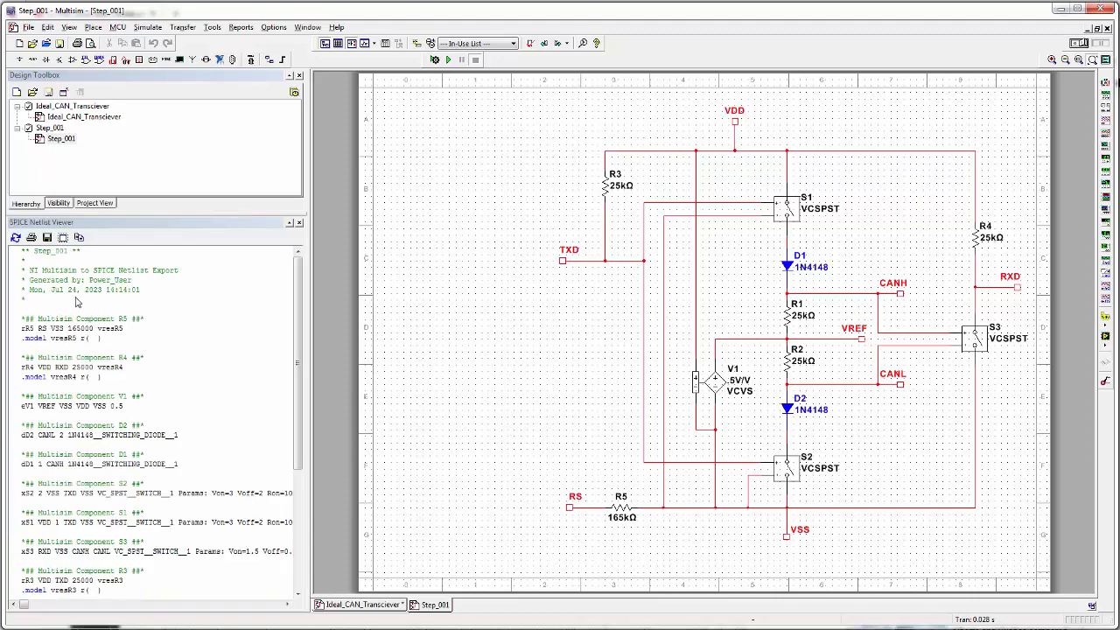
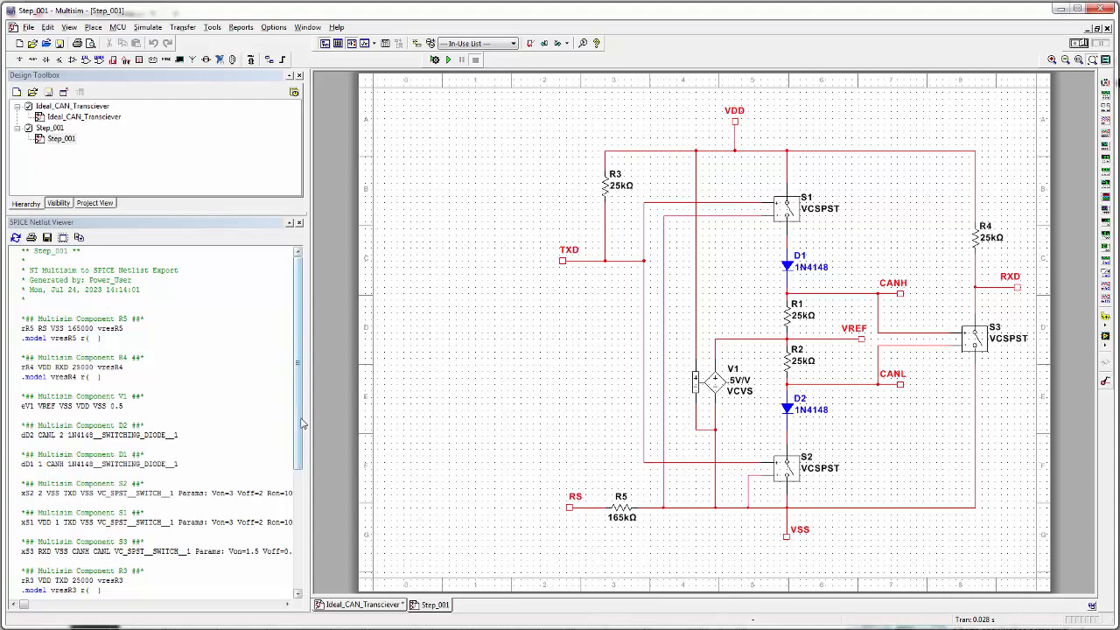
drag(298, 426, 298, 469)
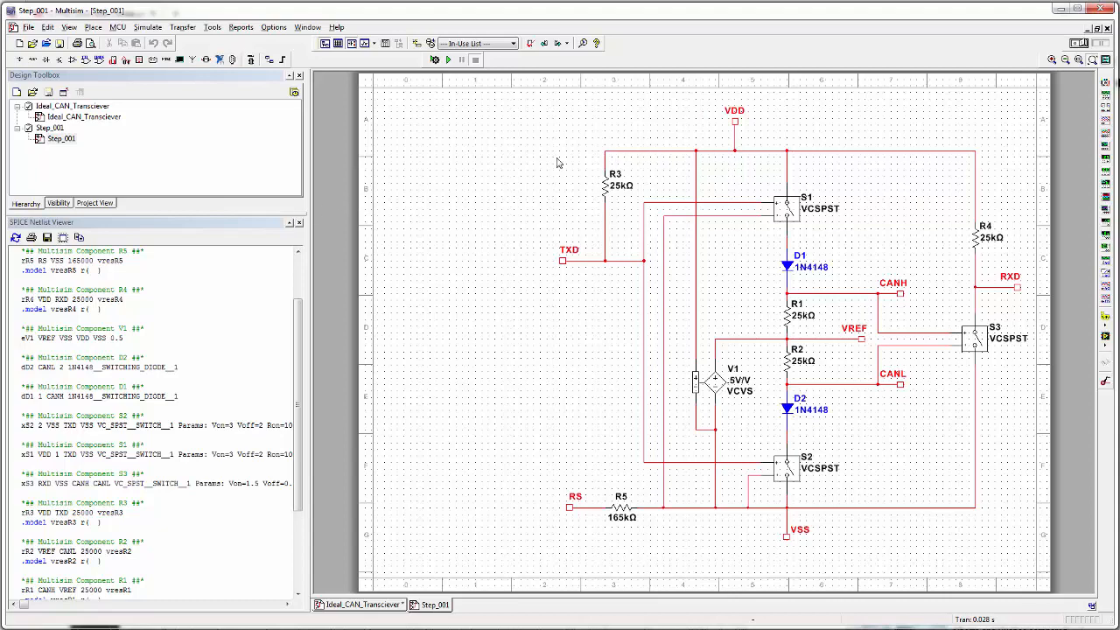
- Change the VDD net color to a custom green, about RGB 31, 223, 40
right_click(641, 156)
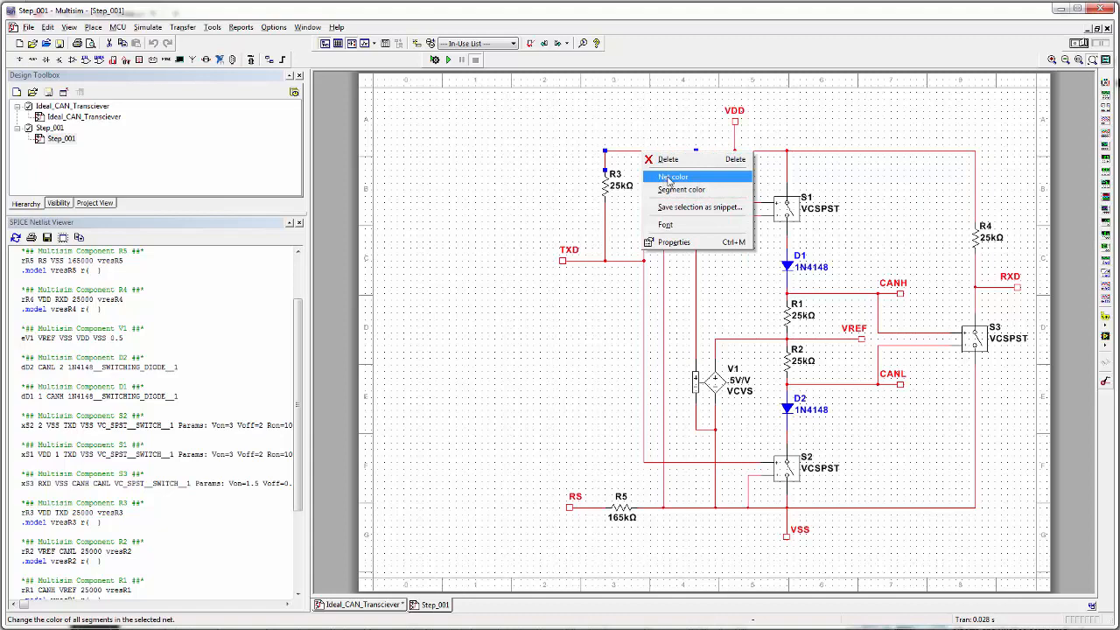
click(668, 178)
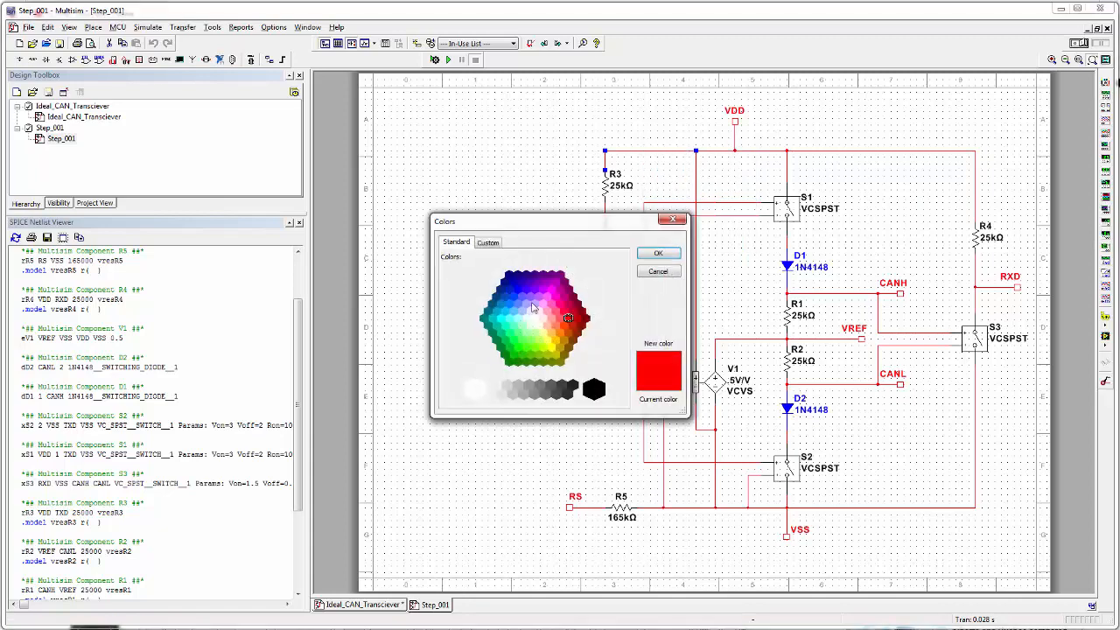
click(488, 243)
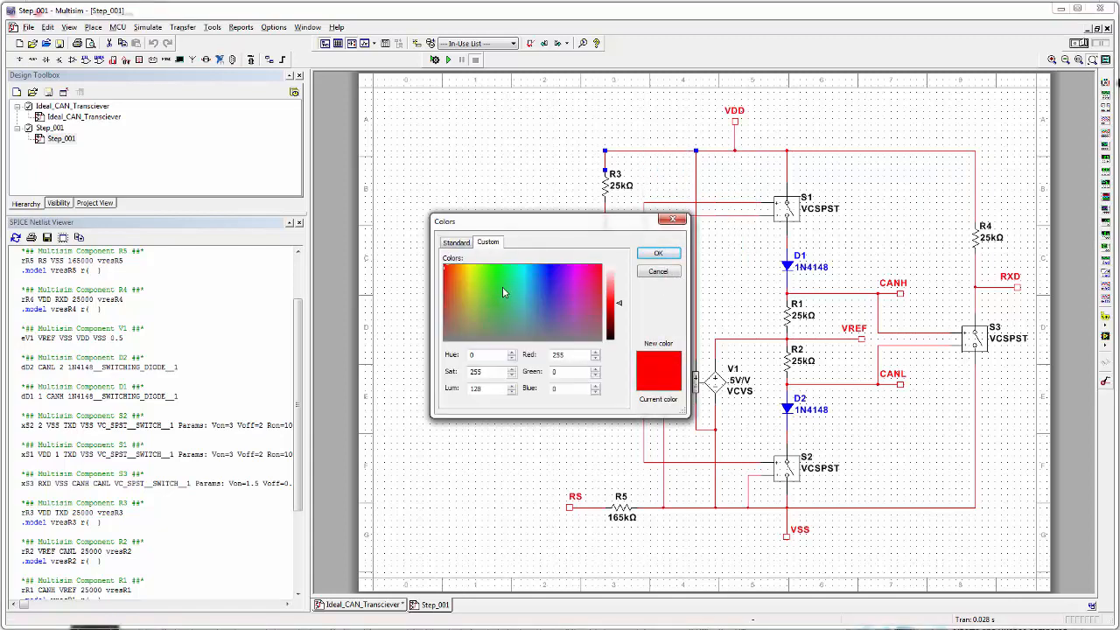
click(496, 281)
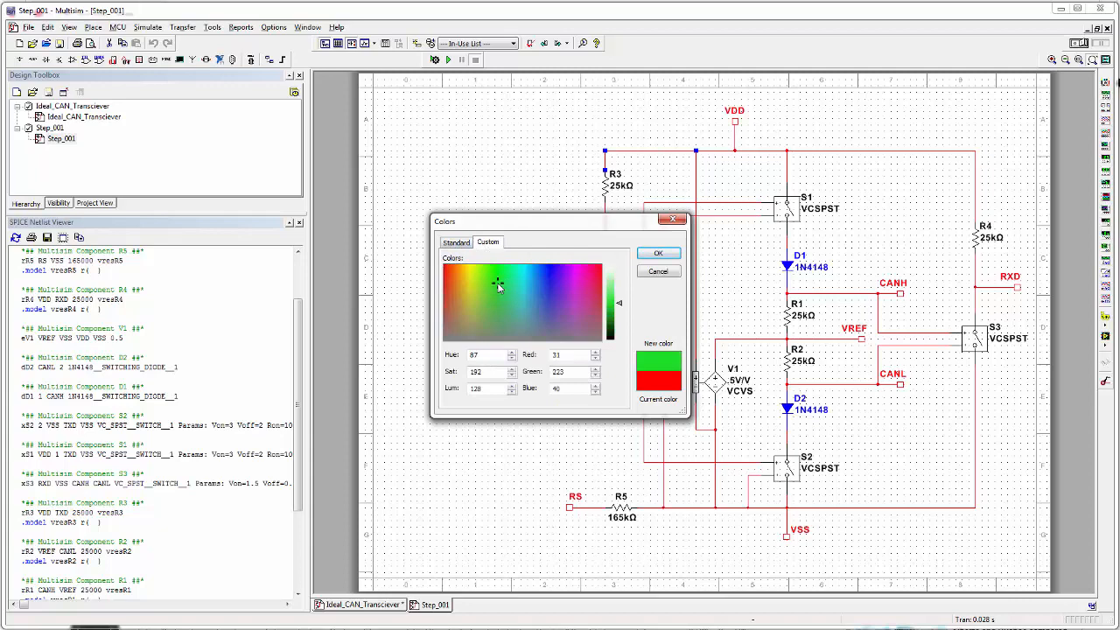
click(656, 258)
click(546, 193)
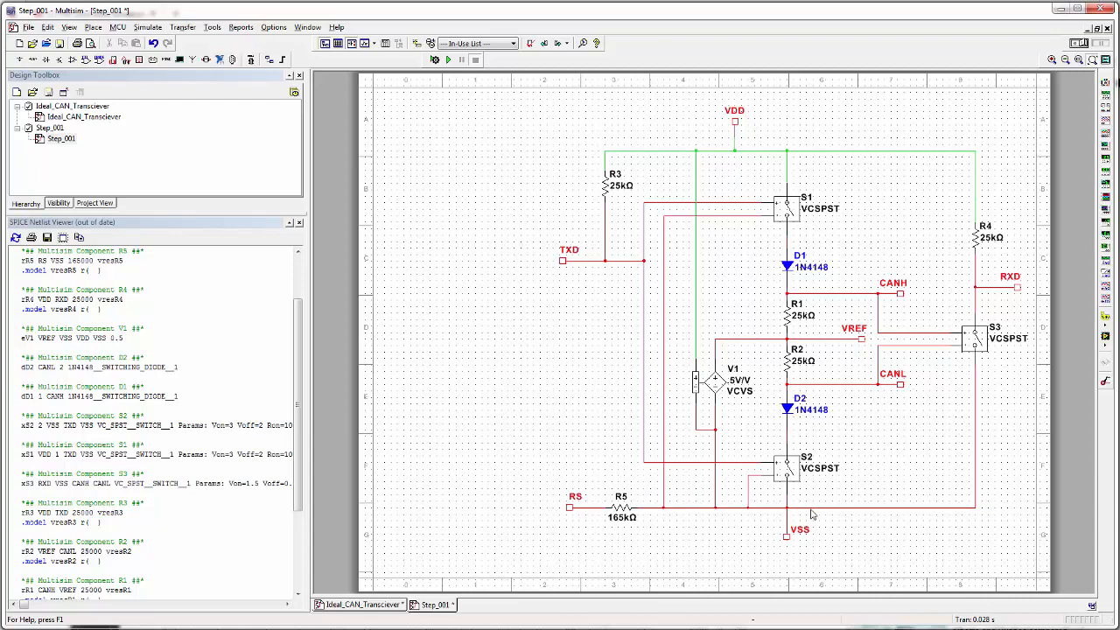
- Change the VSS net color to a custom dark grey, about RGB 72, 78, 70
click(839, 511)
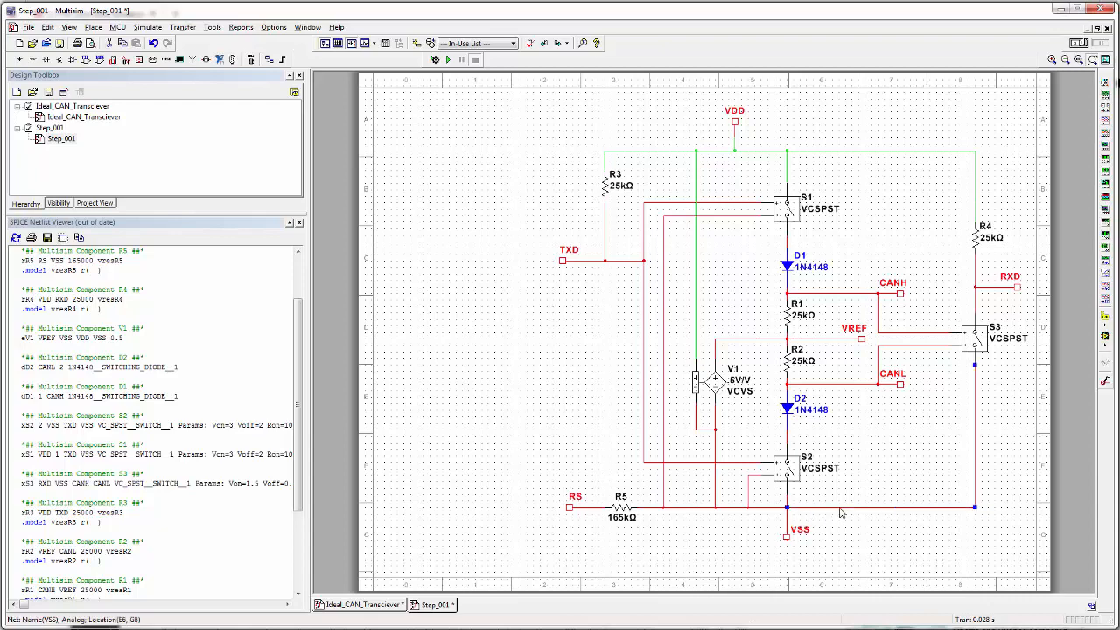
right_click(839, 511)
click(868, 535)
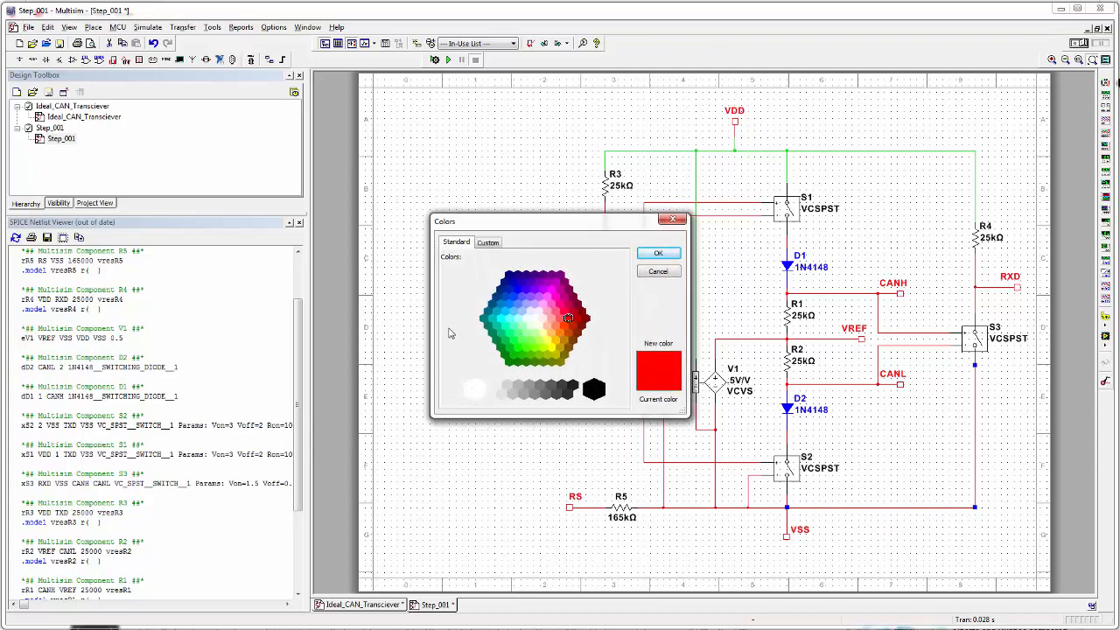
click(488, 242)
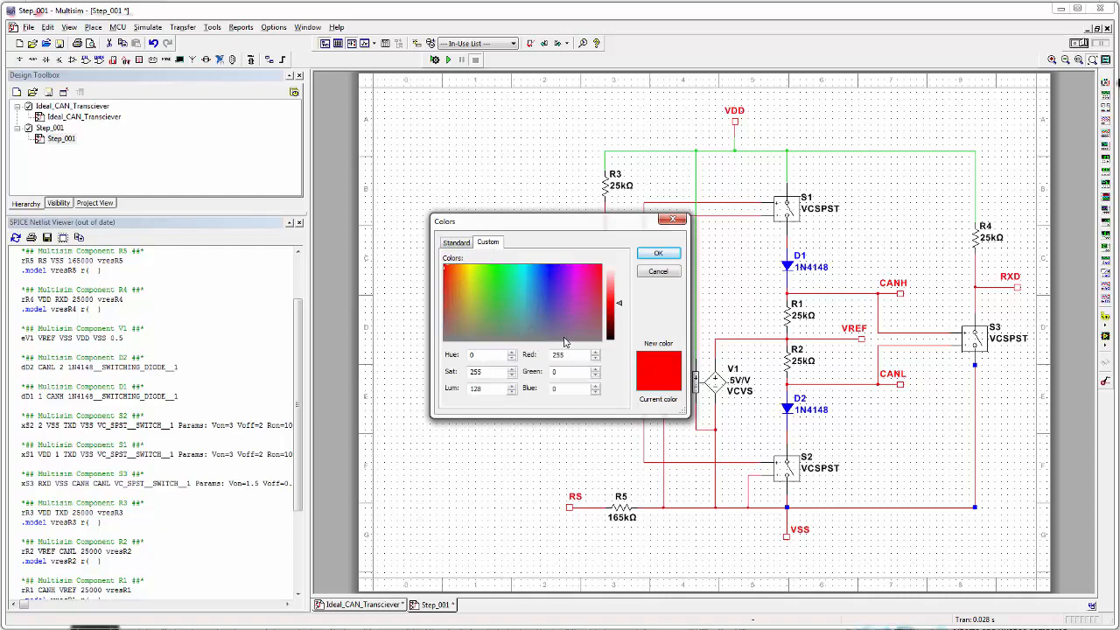
click(489, 337)
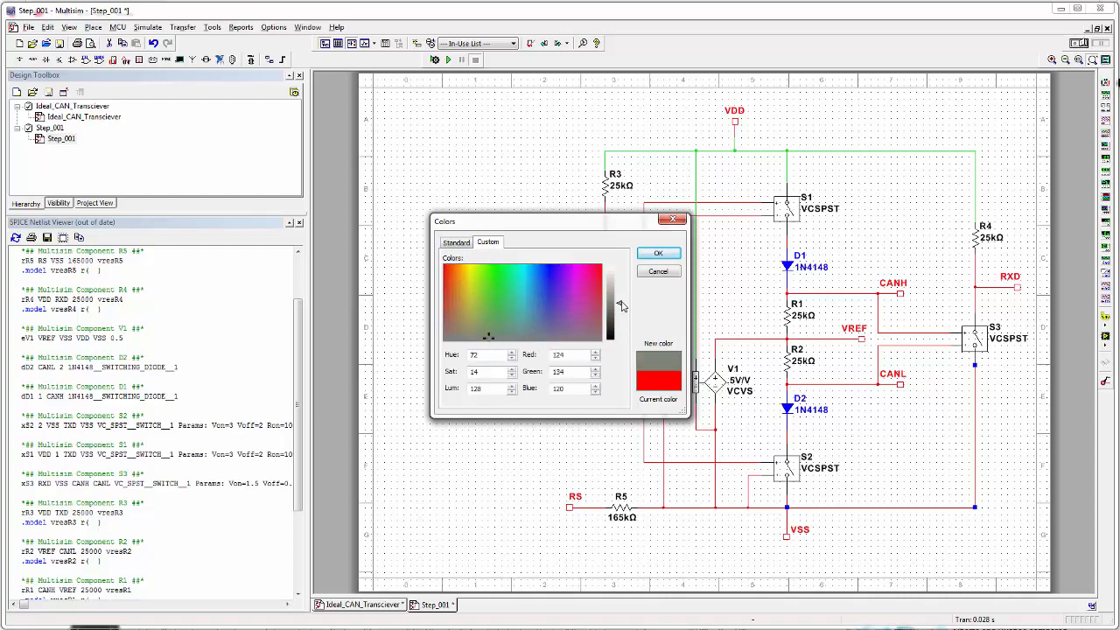
mouse_move(621, 305)
mouse_down()
mouse_move(621, 291)
mouse_move(620, 323)
mouse_up()
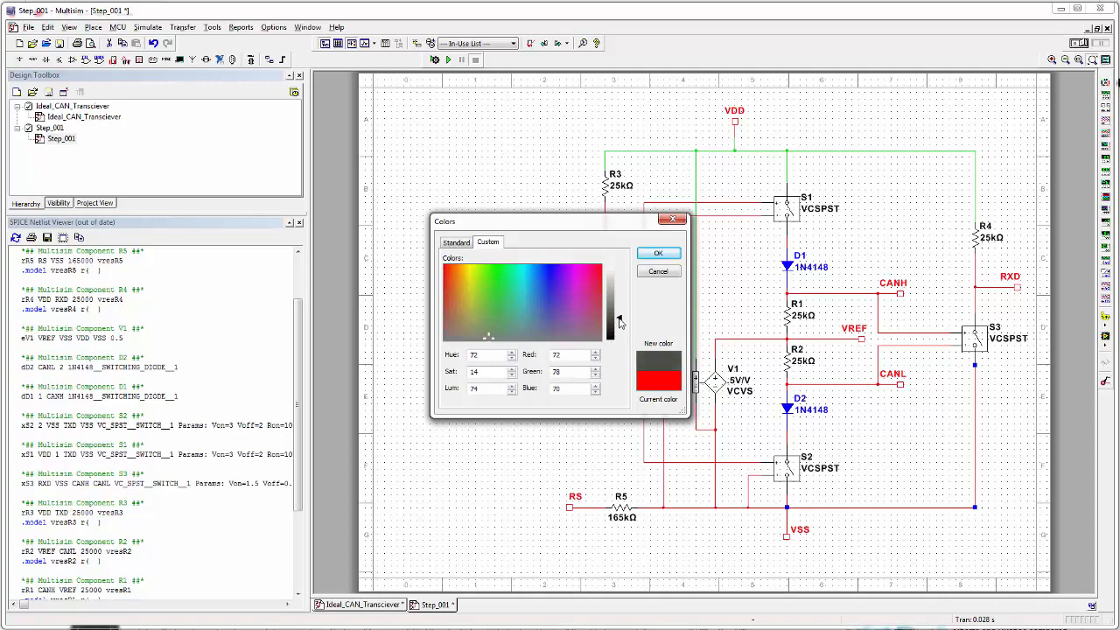
click(657, 253)
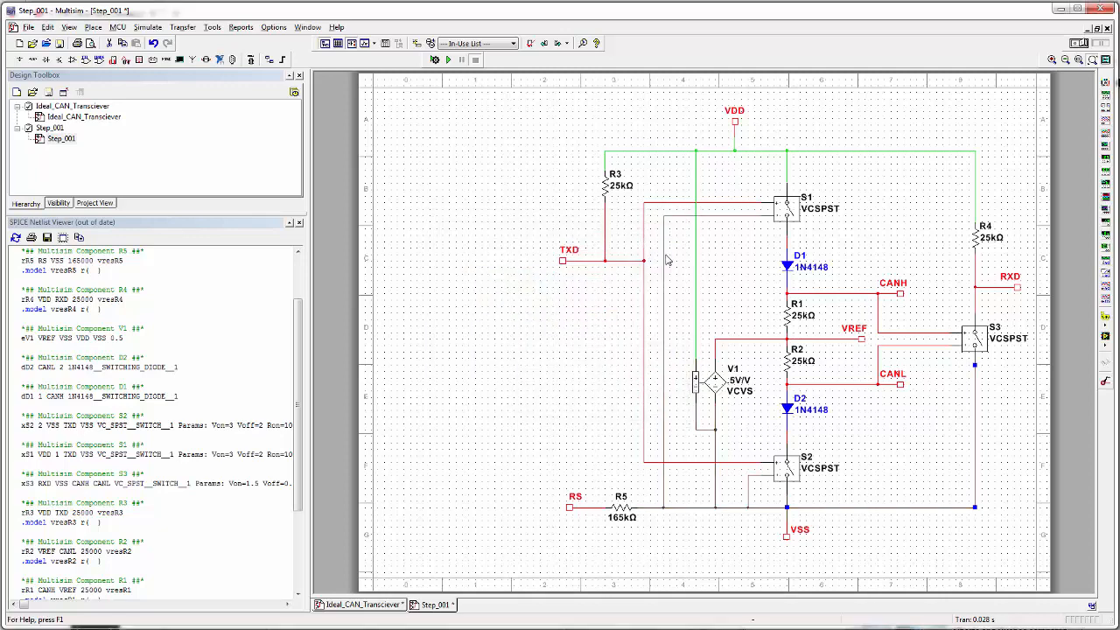
click(556, 383)
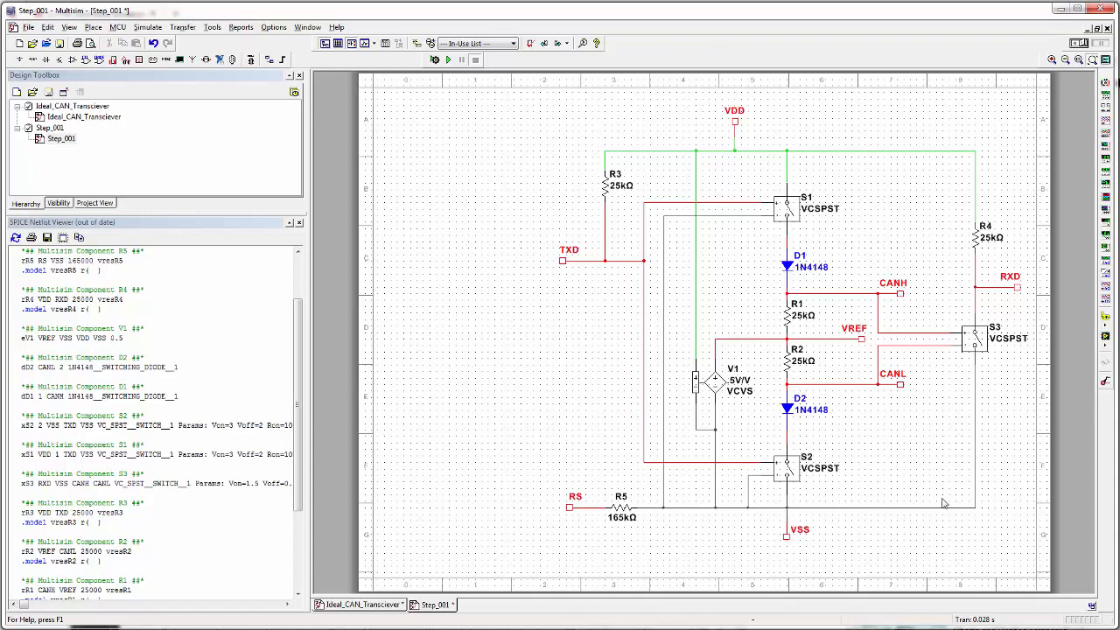
- Change the VDD connector's color to a custom green, about RGB 33, 236, 18
double_click(735, 123)
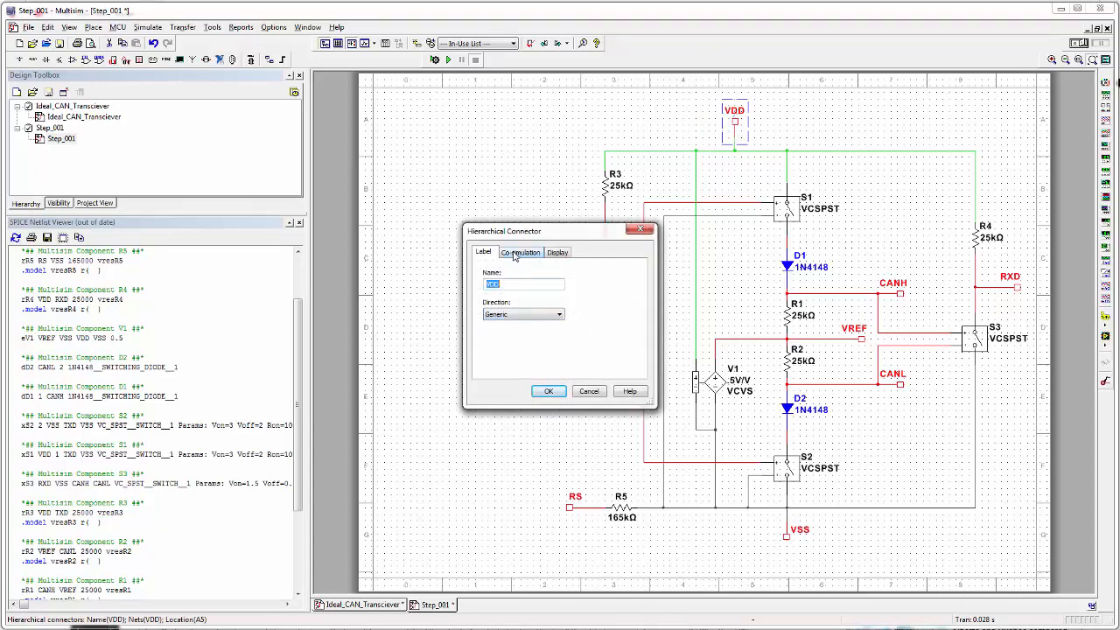
click(587, 393)
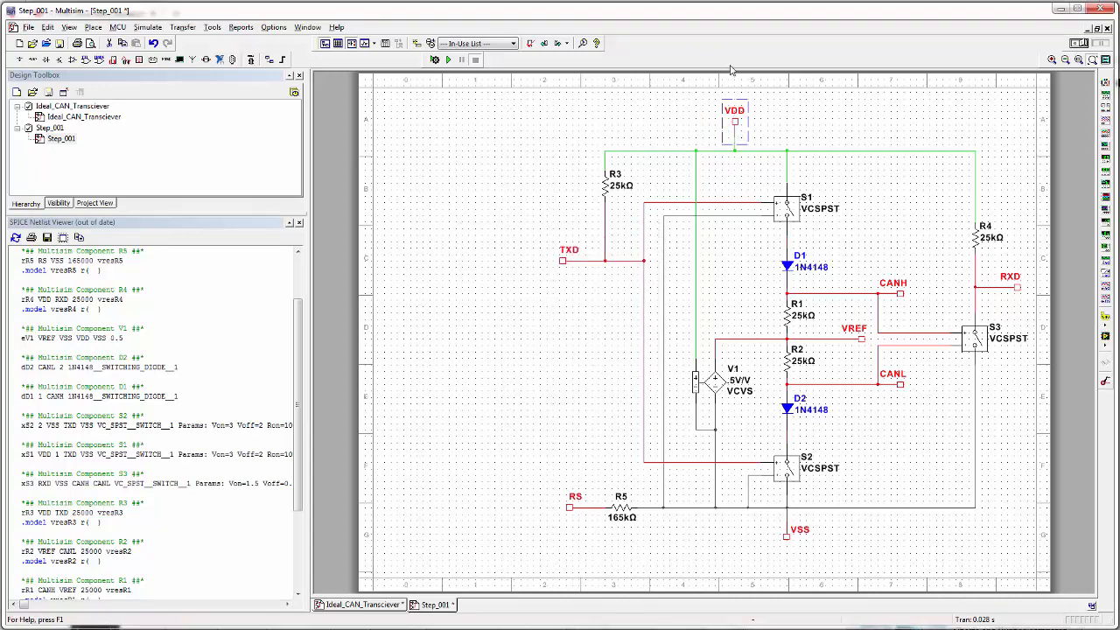
right_click(735, 124)
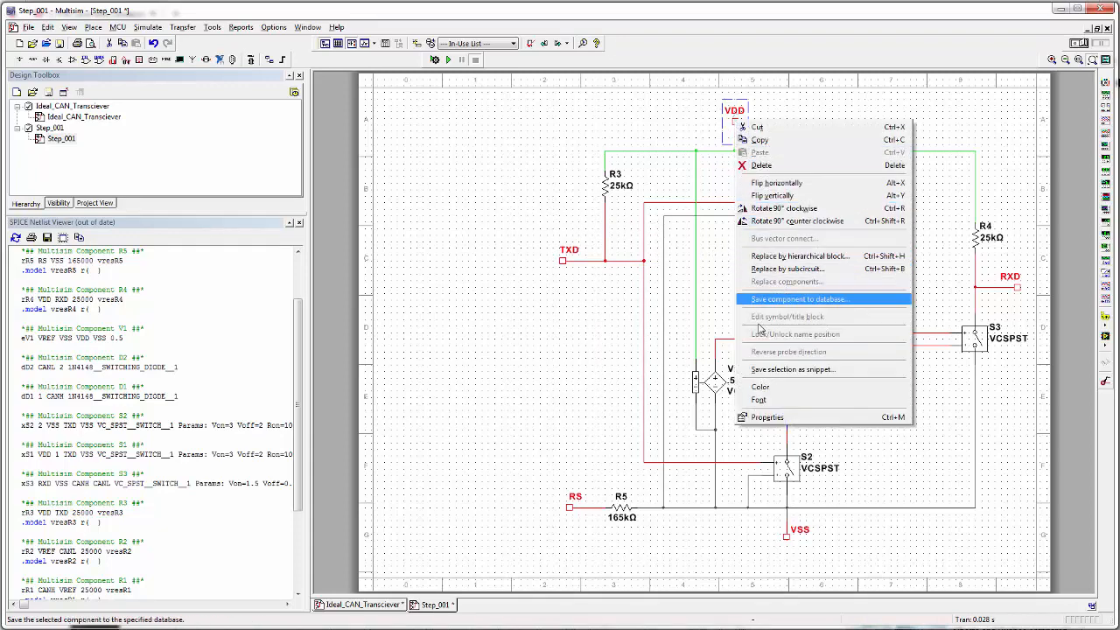
click(758, 387)
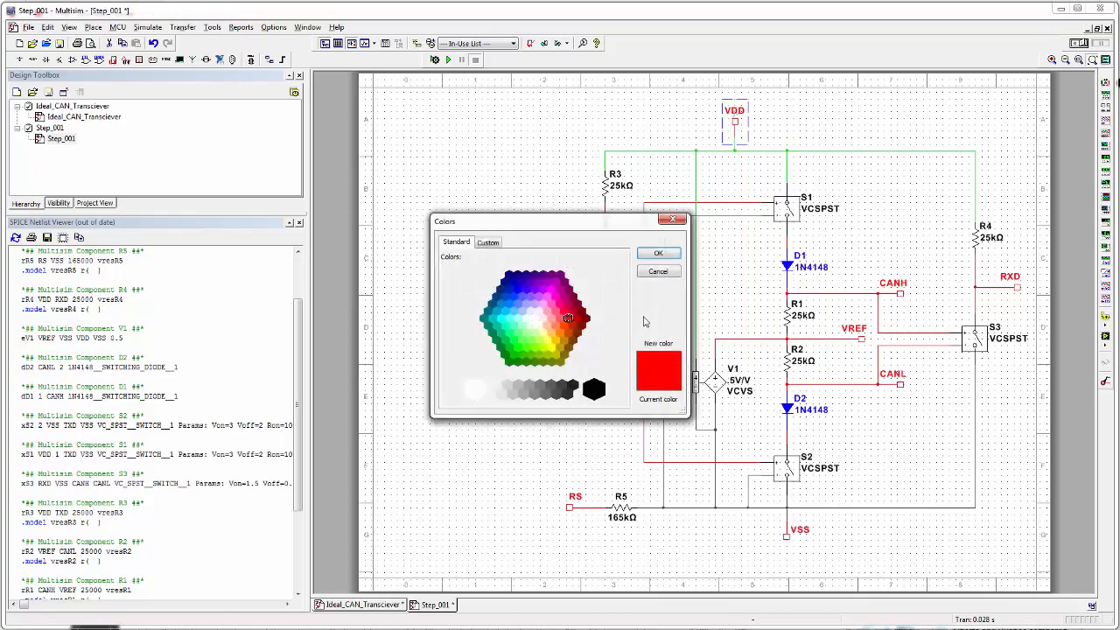
click(487, 244)
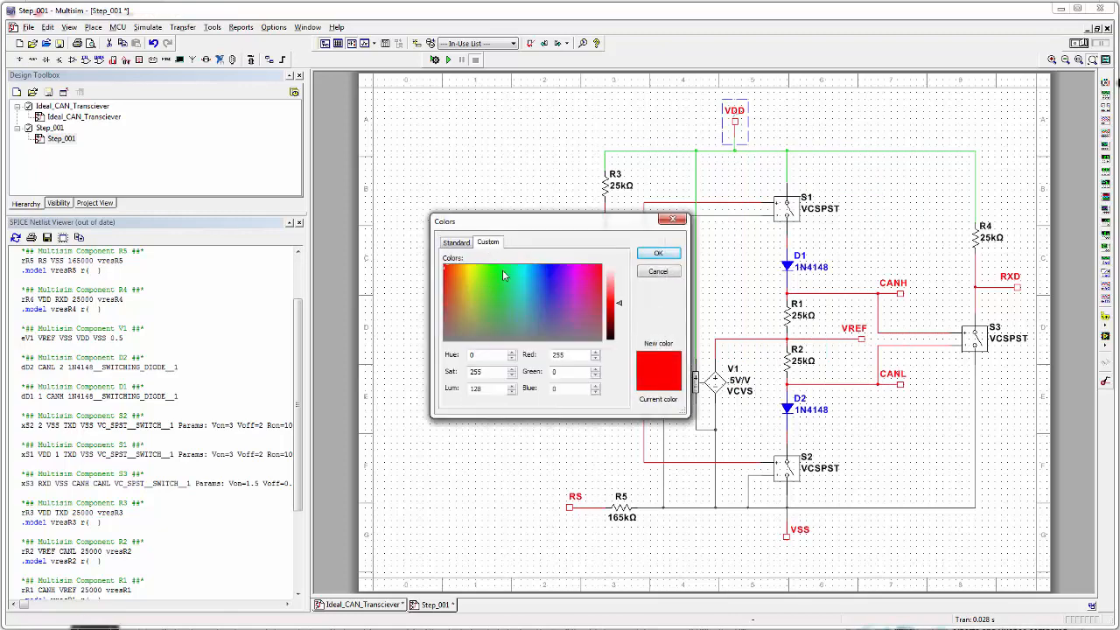
click(494, 276)
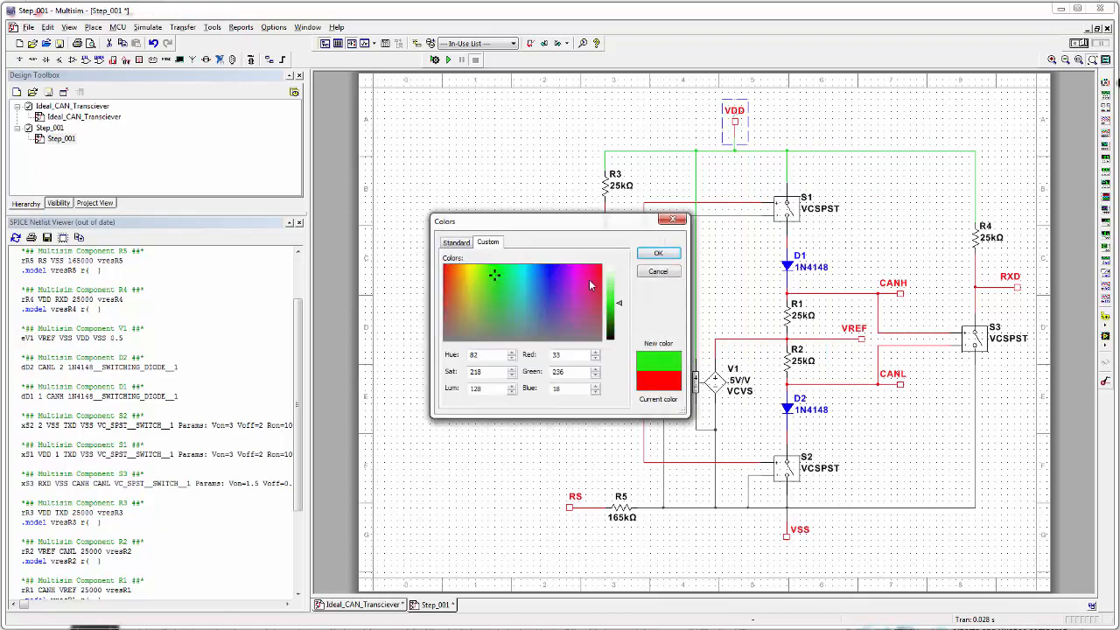
click(658, 254)
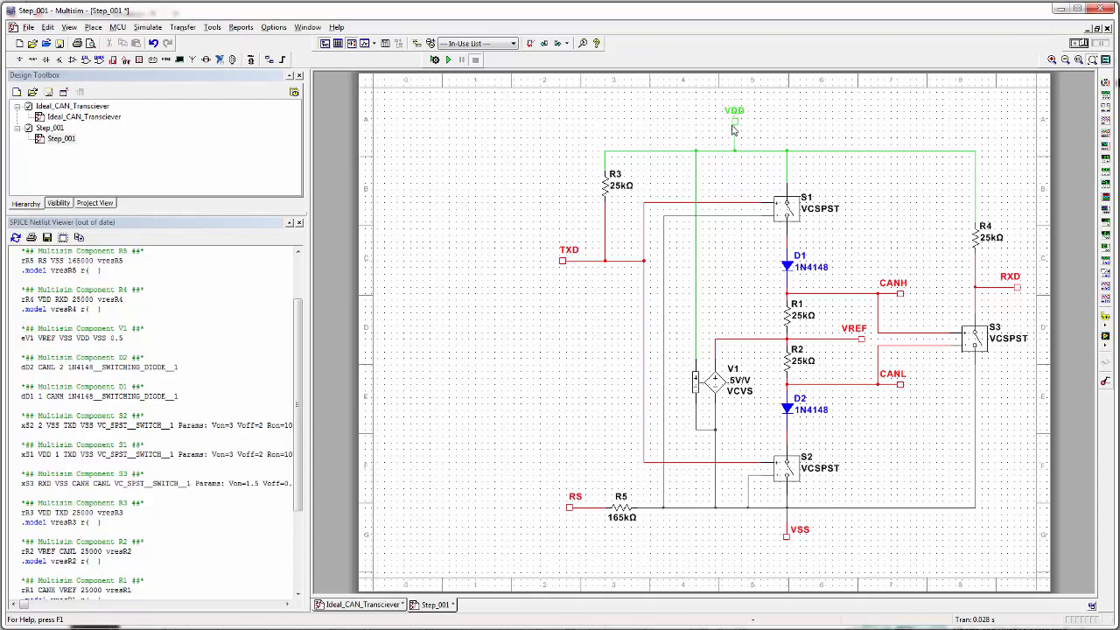
- Change the VSS connector's color to a custom grey, about RGB 105, 119, 106
right_click(788, 540)
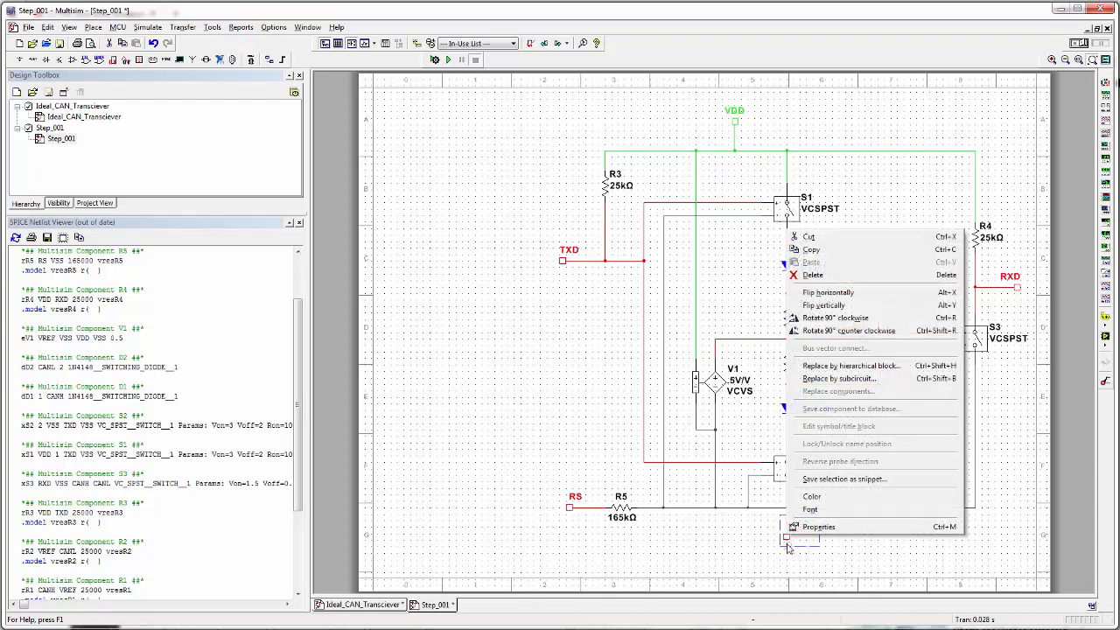
click(812, 496)
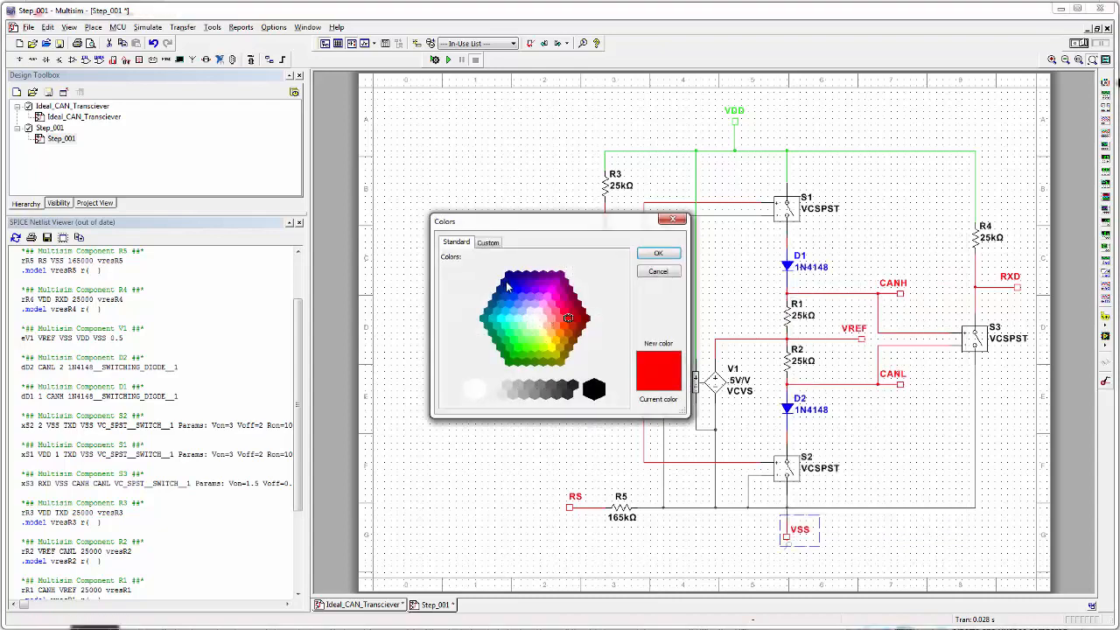
click(492, 244)
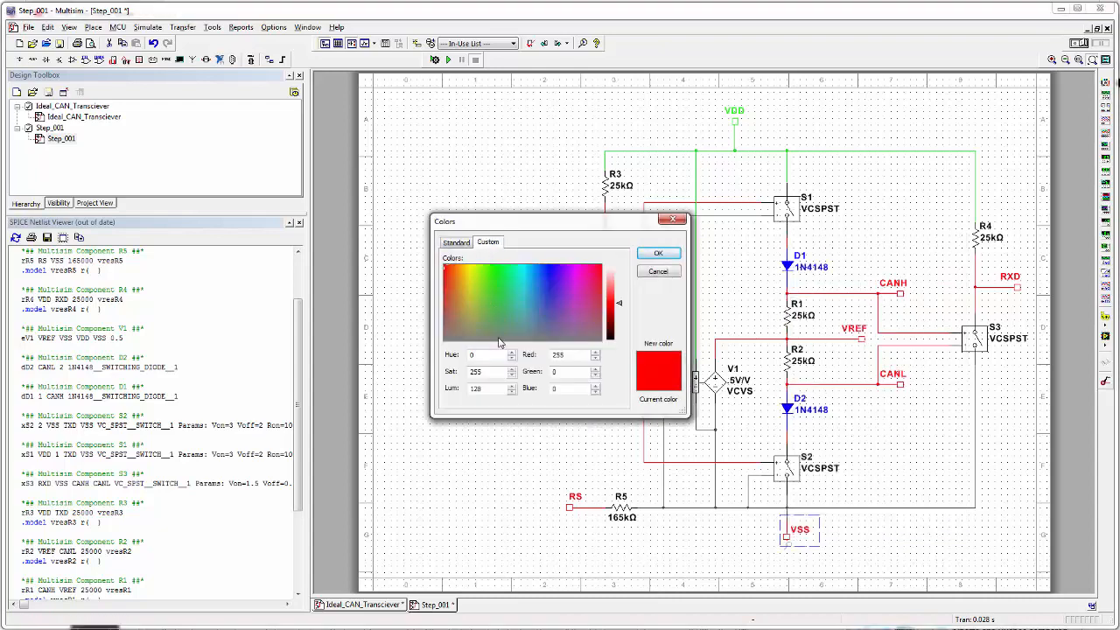
click(497, 339)
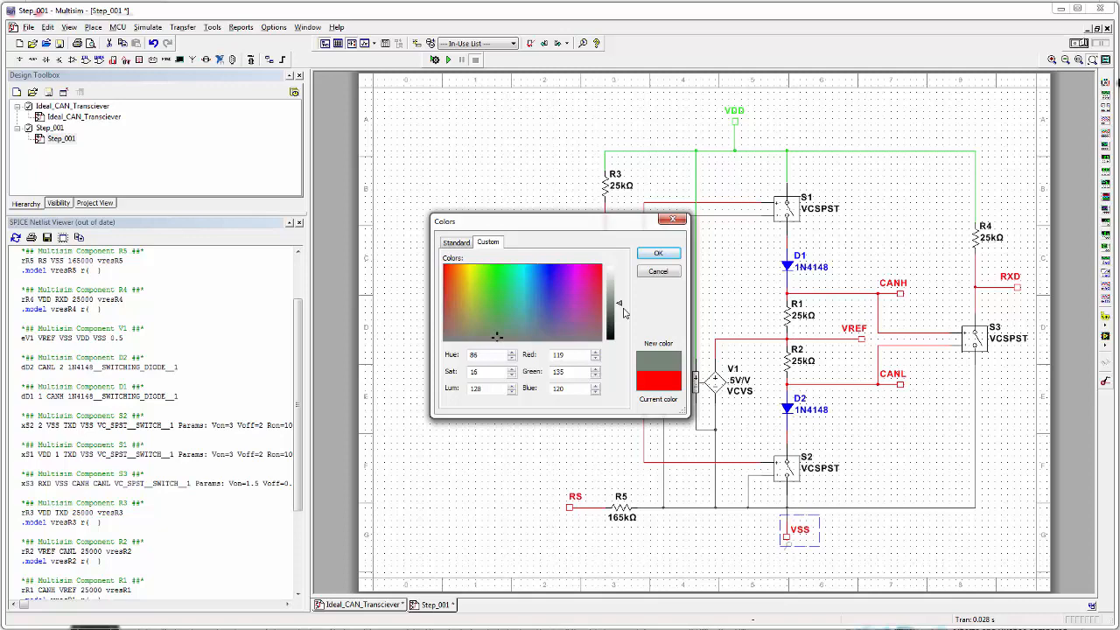
drag(620, 304, 622, 314)
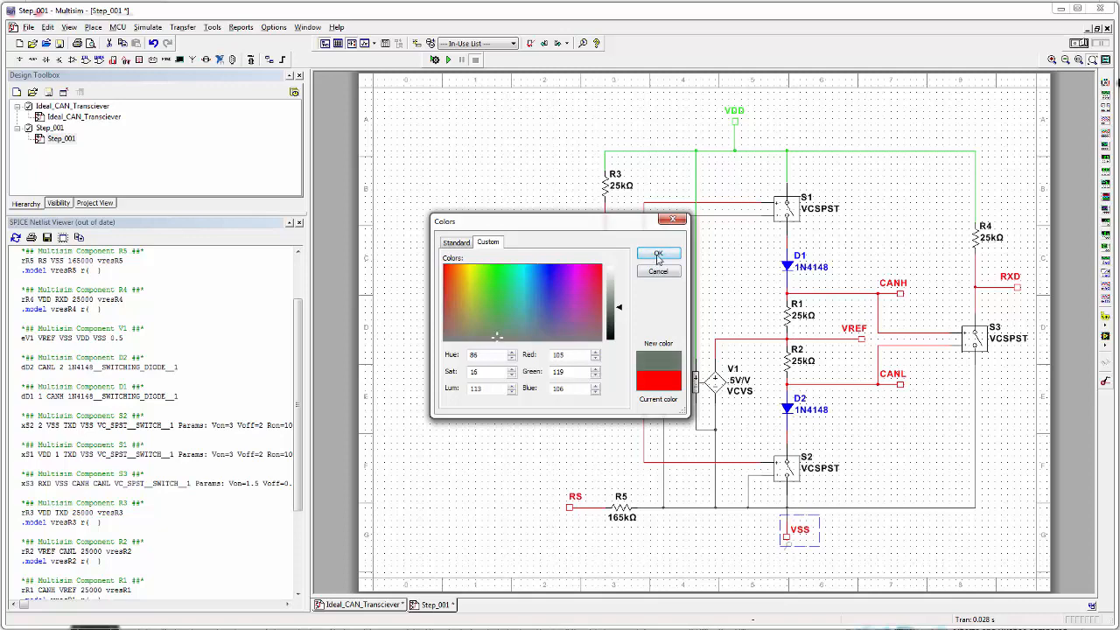
click(658, 252)
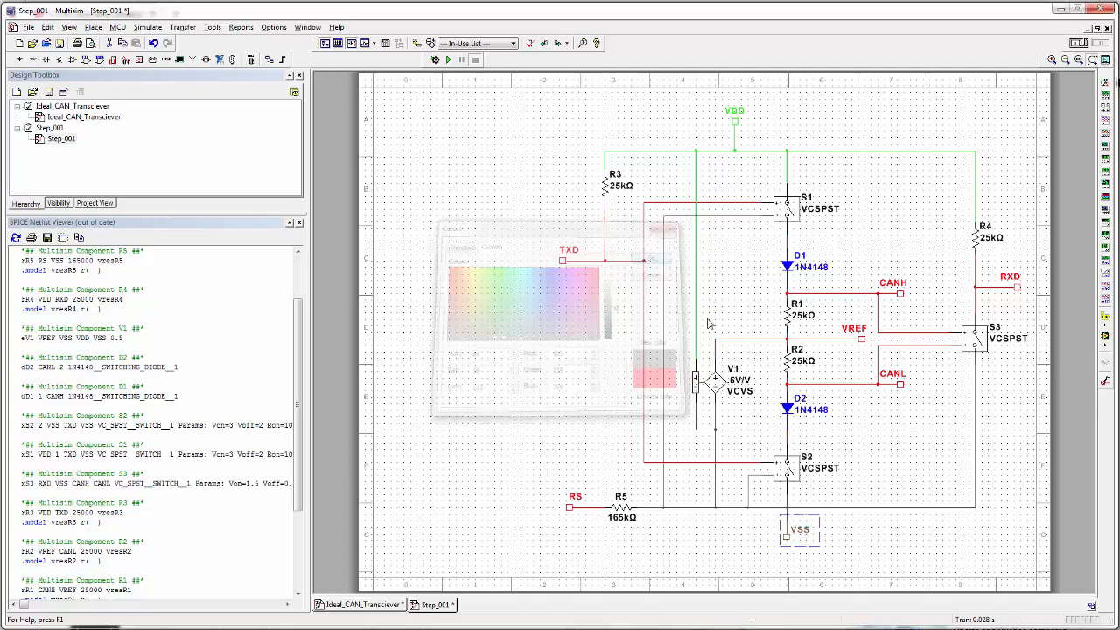
click(797, 557)
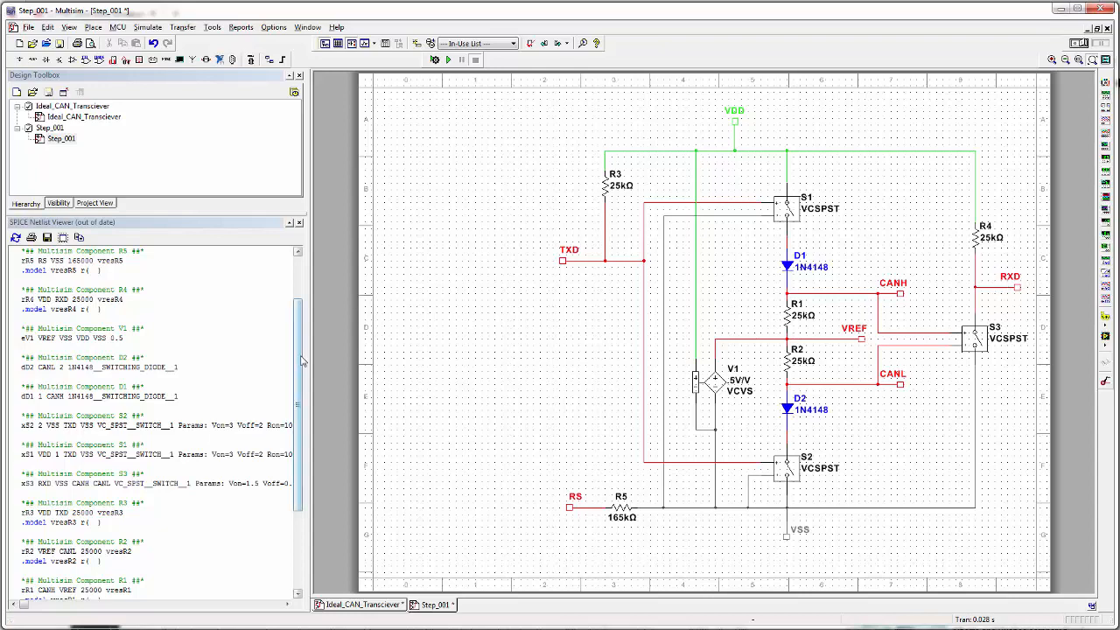
- Review the model definitions at the end of the SPICE netlist and save the design
drag(301, 360, 301, 476)
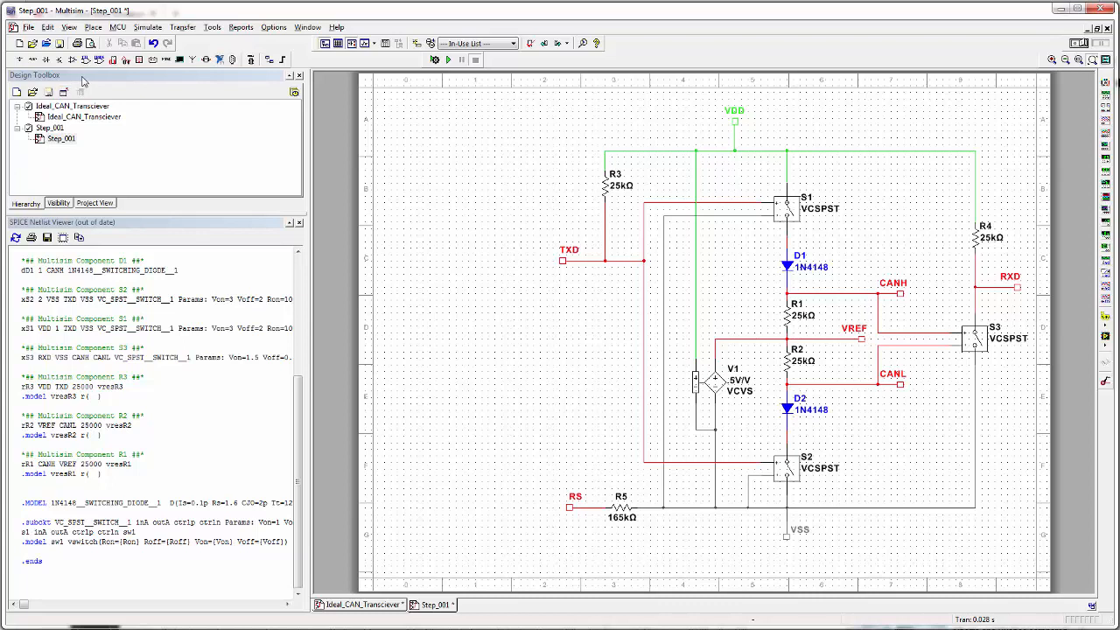
key(ctrl+s)
- Move the entire transceiver circuit left on the sheet so TXD sits near the sheet's left border
drag(481, 93, 1041, 581)
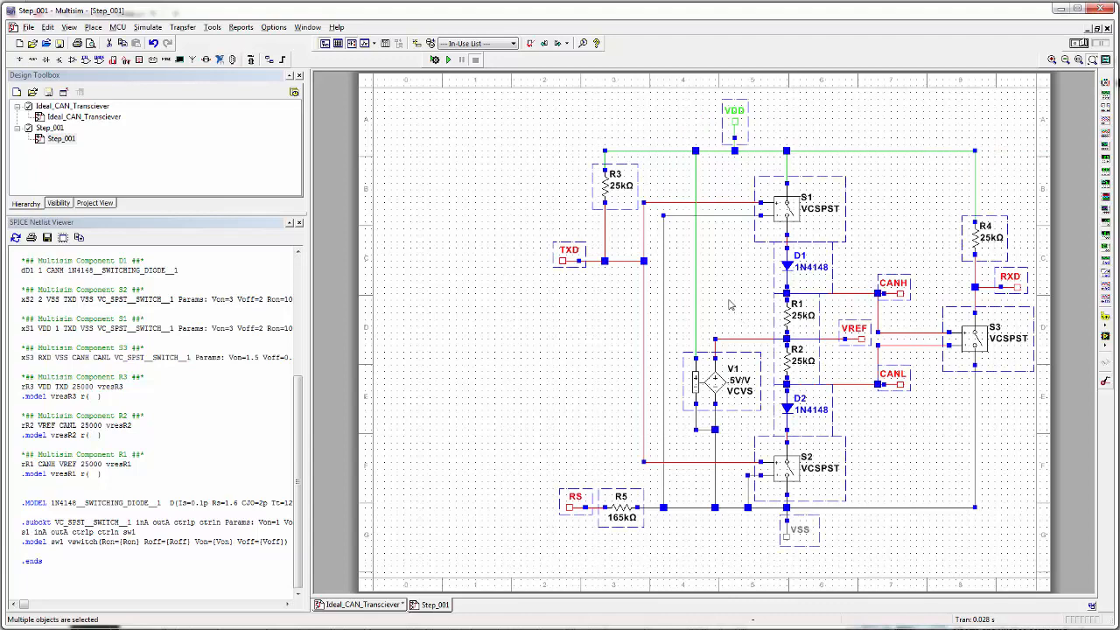
click(775, 317)
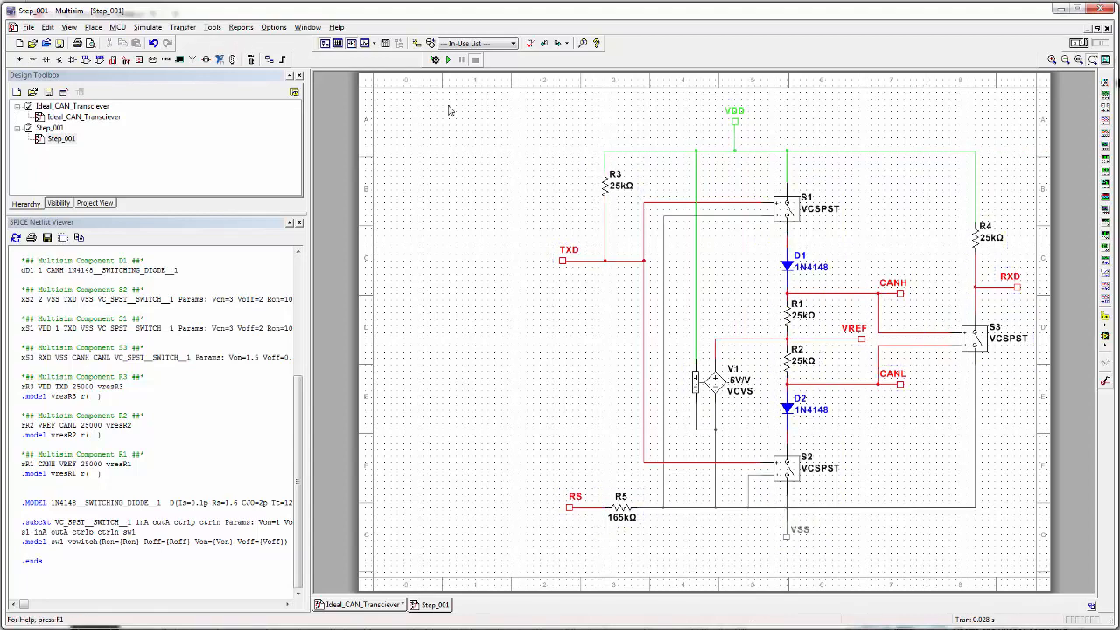
drag(492, 91, 1004, 557)
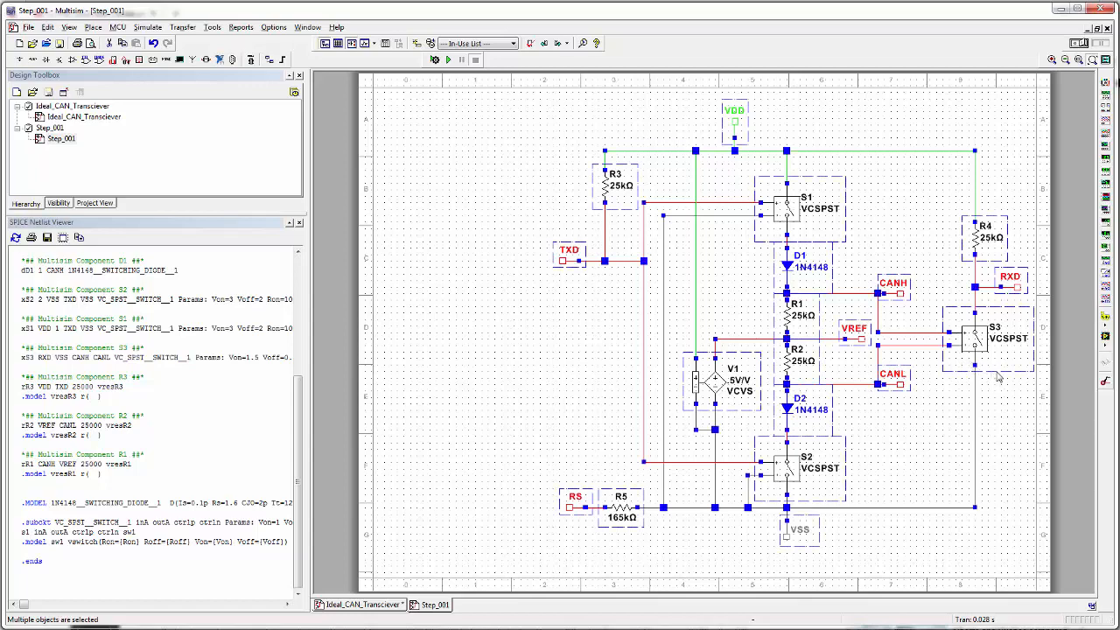
click(998, 376)
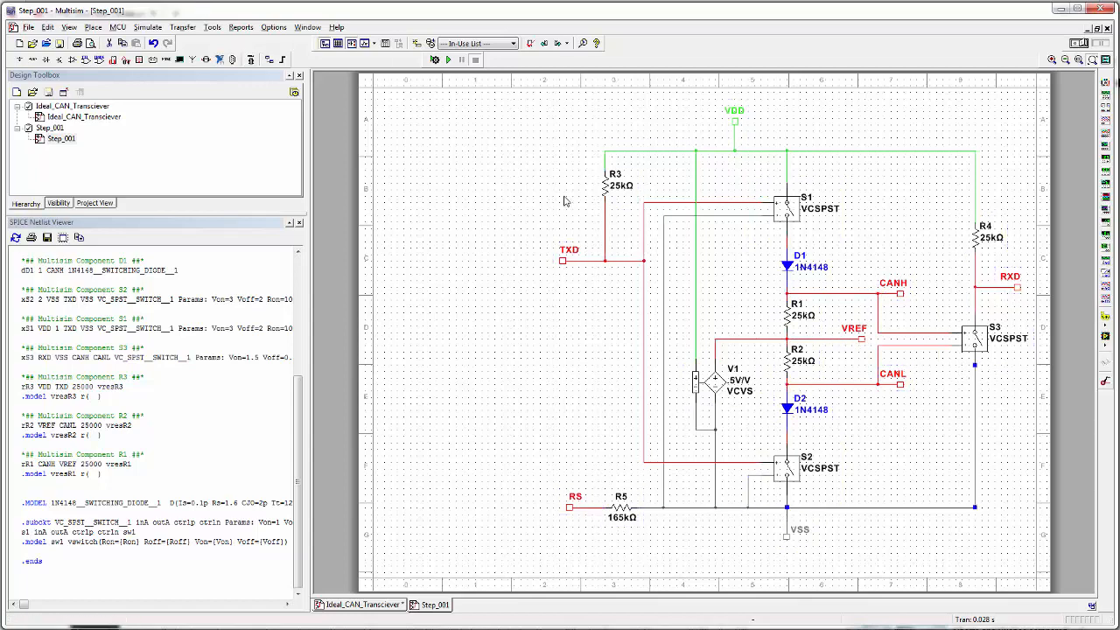
drag(502, 91, 1034, 575)
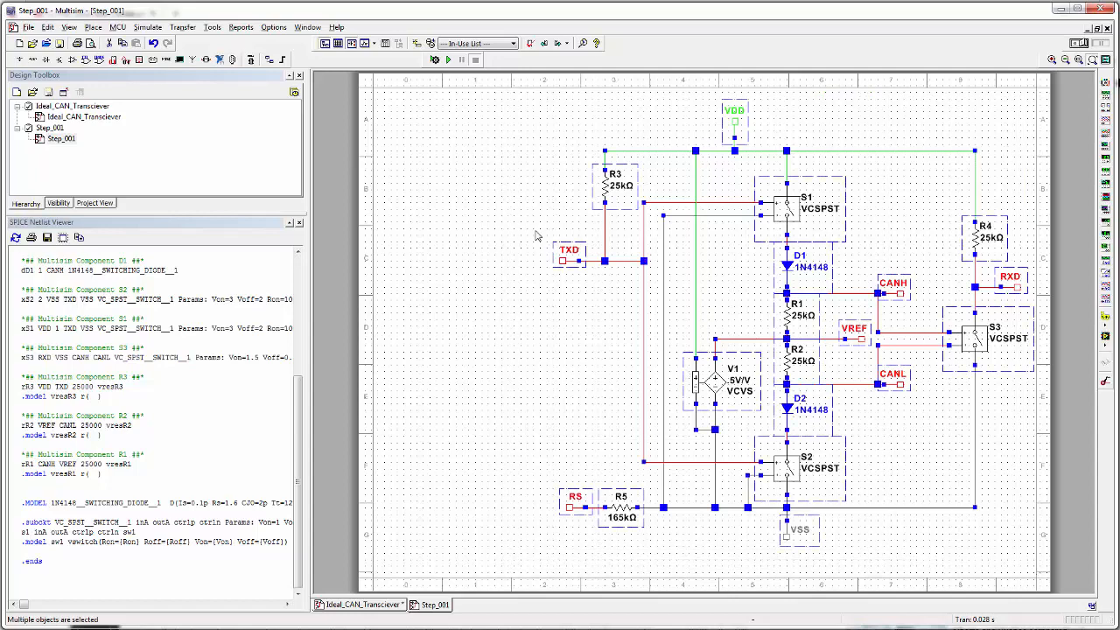
drag(564, 256, 398, 253)
click(928, 418)
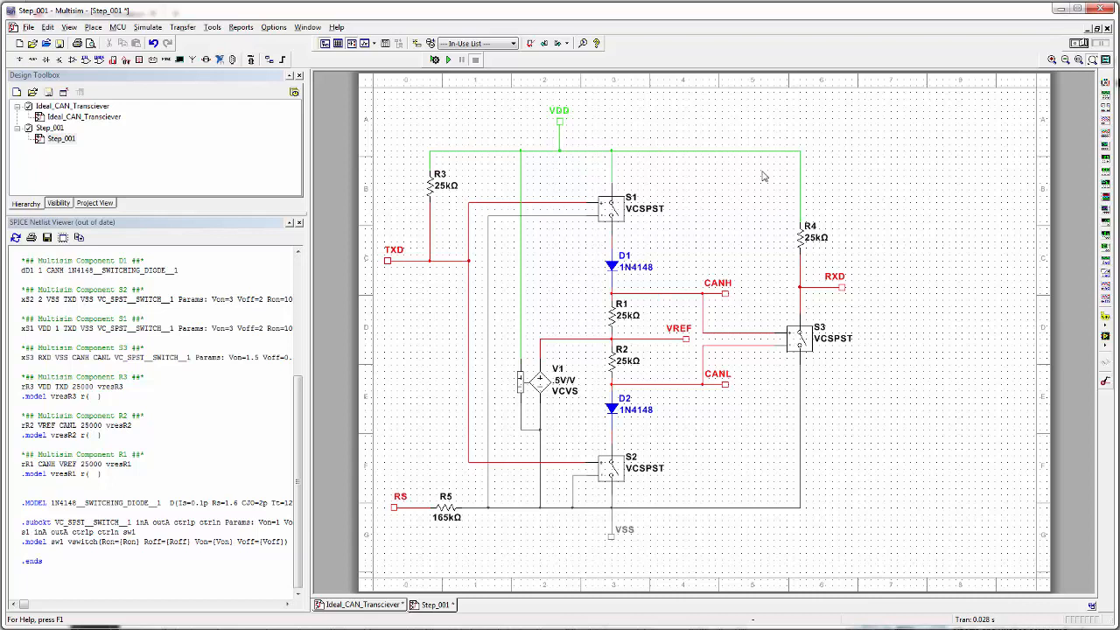
- Nudge R4, switch S3 and the RXD connector left as a group, closer to the CANH and CANL connectors
drag(823, 171, 763, 561)
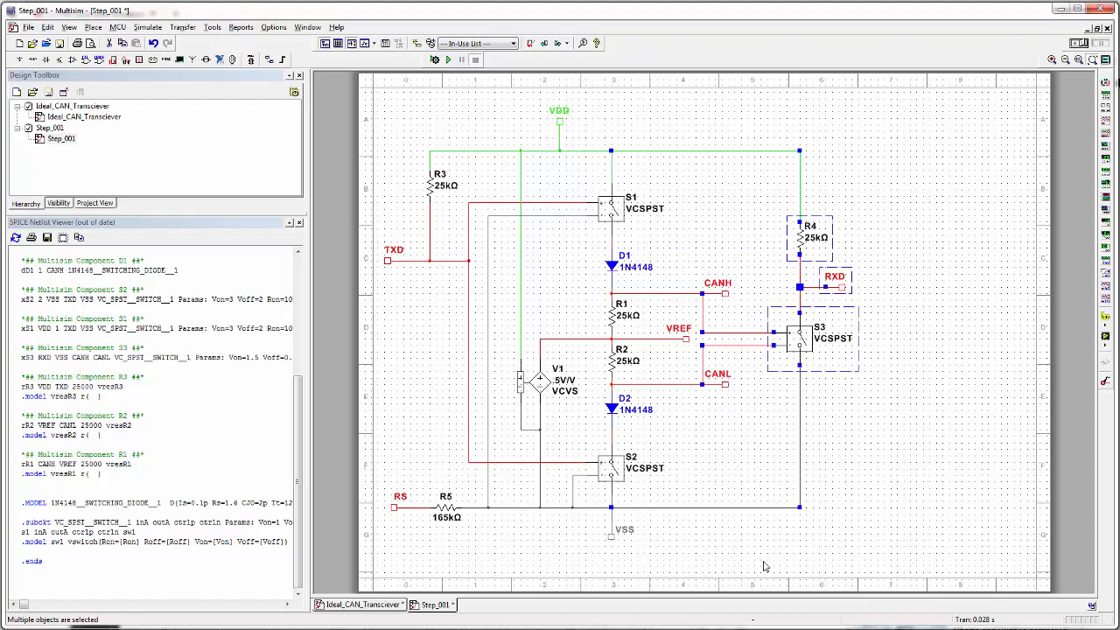
key(Left)
key(Left)
key(Left)
key(Left)
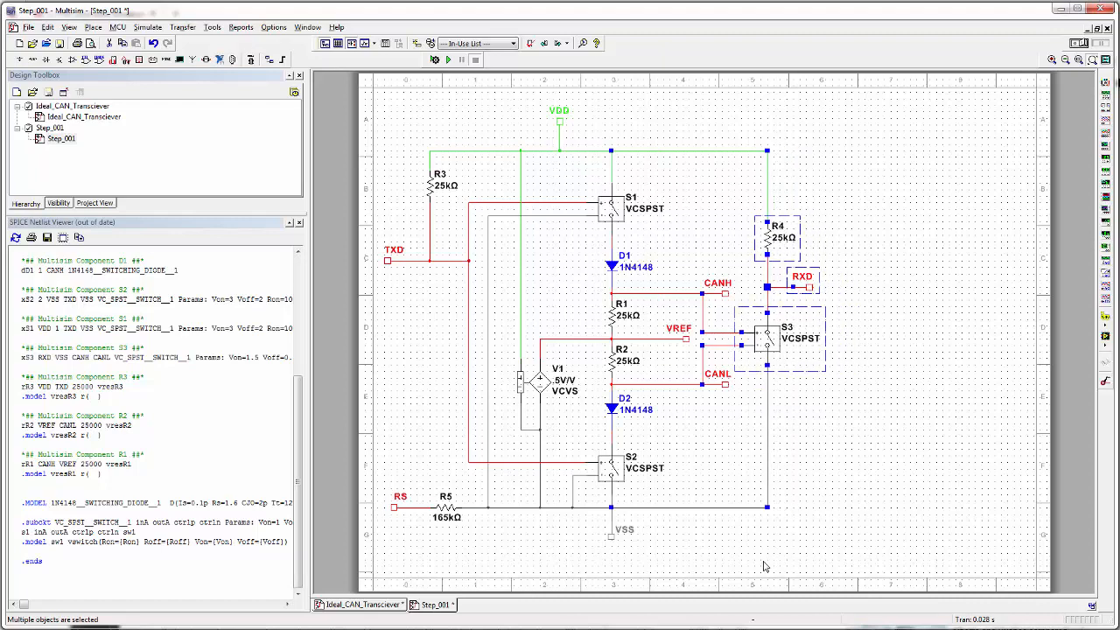
click(957, 447)
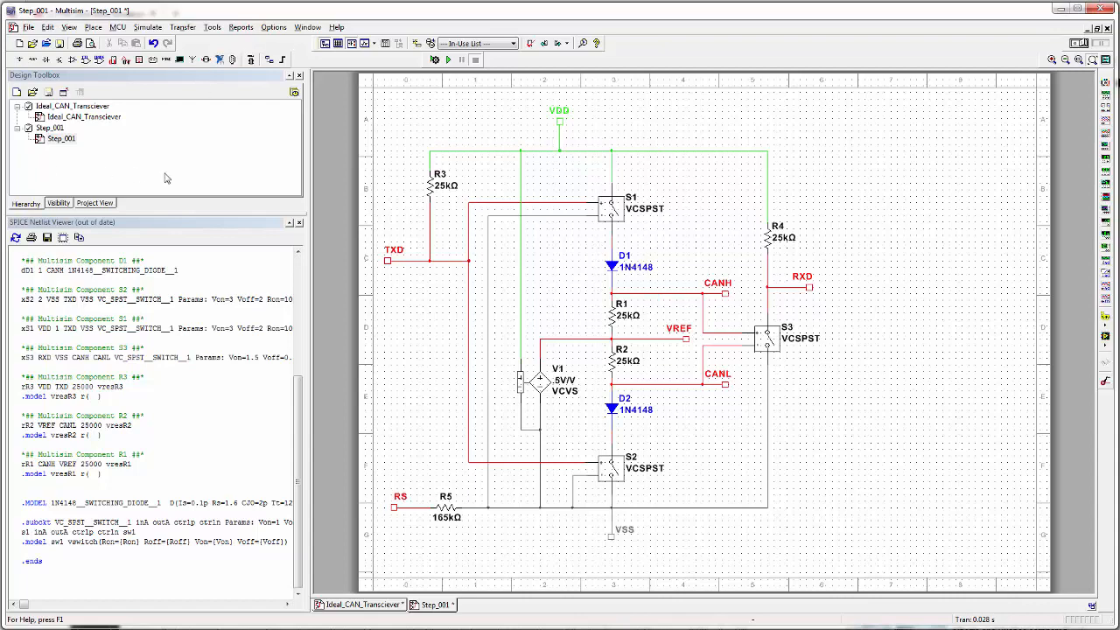
- Close the SPICE netlist viewer, check the test setup in the Ideal_CAN_Transciever design, and return to the Step_001 schematic
click(299, 224)
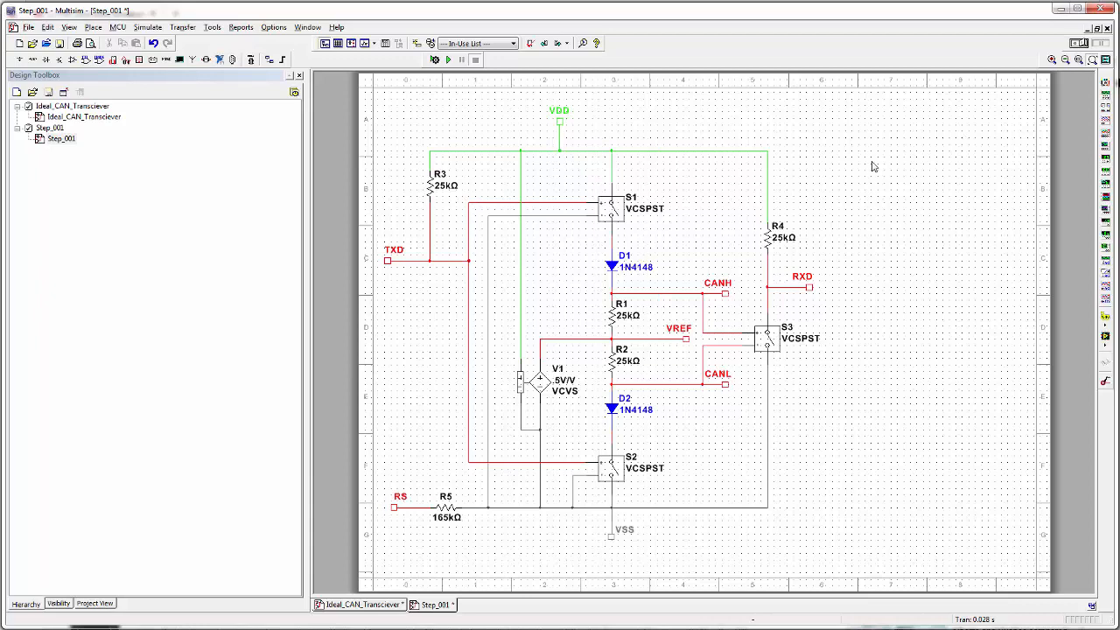
double_click(97, 117)
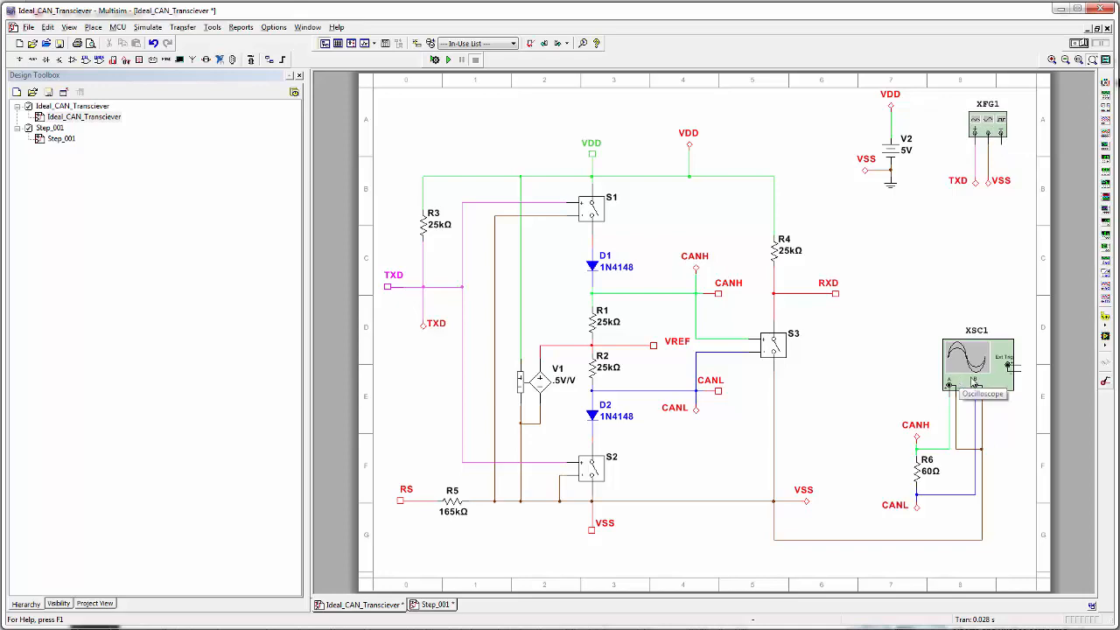
click(50, 140)
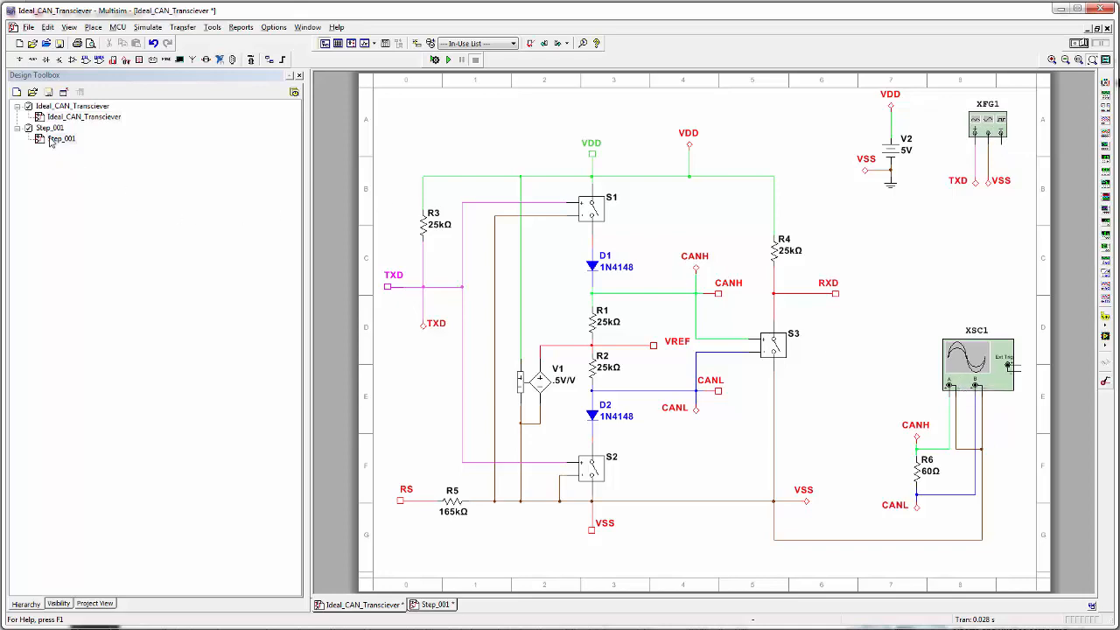
double_click(50, 141)
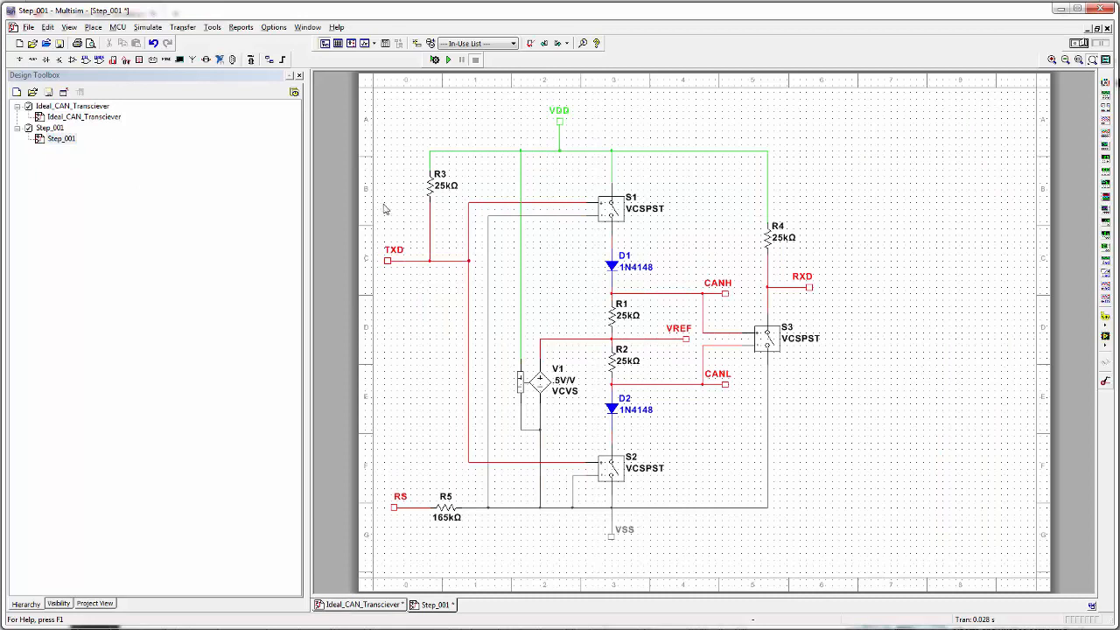
- Place a copy of resistor R3 in the free area right of S3 and set its resistance to 60 Ω
click(432, 187)
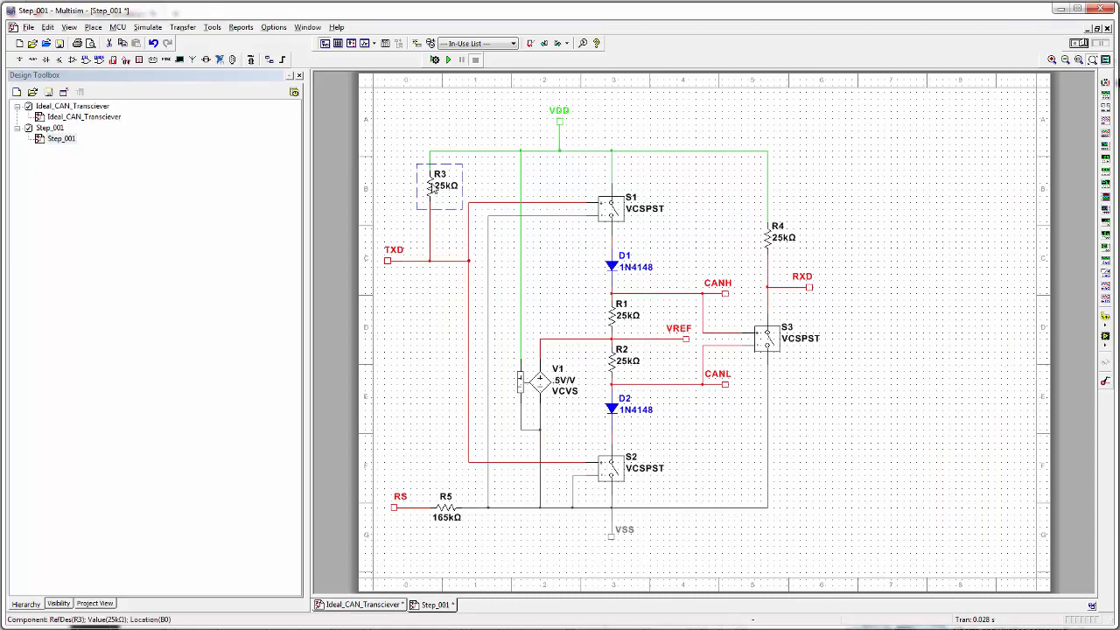
key(ctrl+c)
click(968, 423)
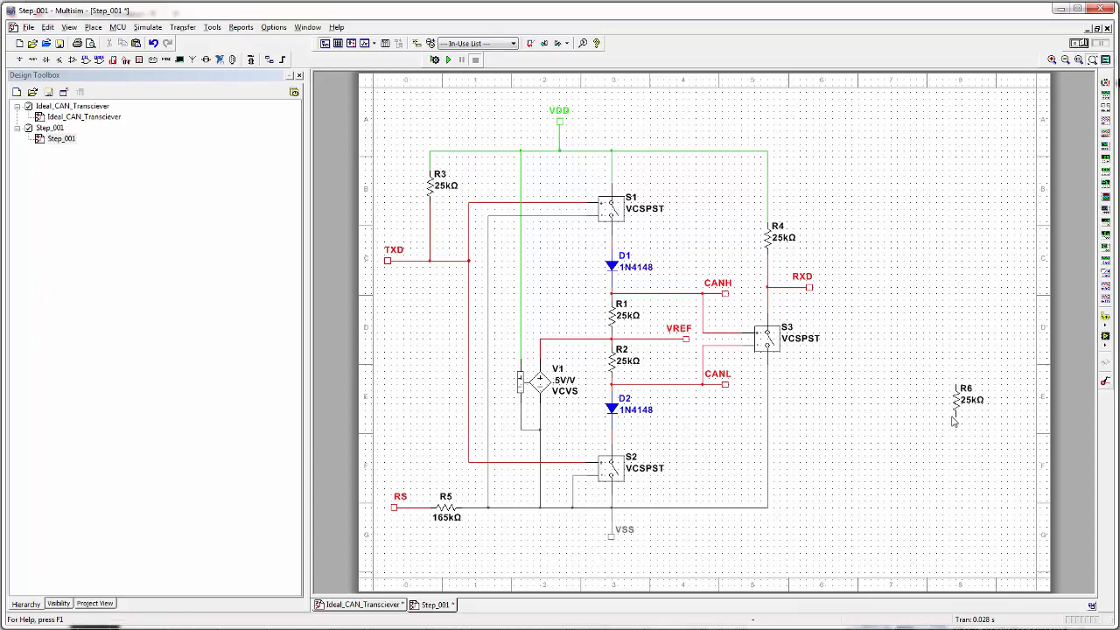
double_click(965, 401)
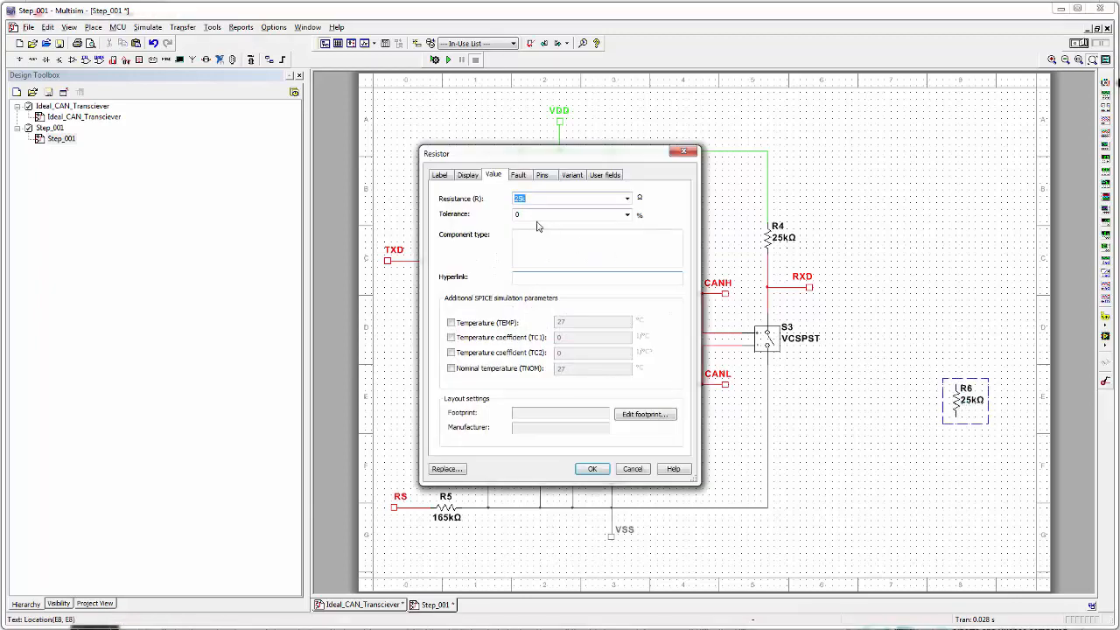
key(Return)
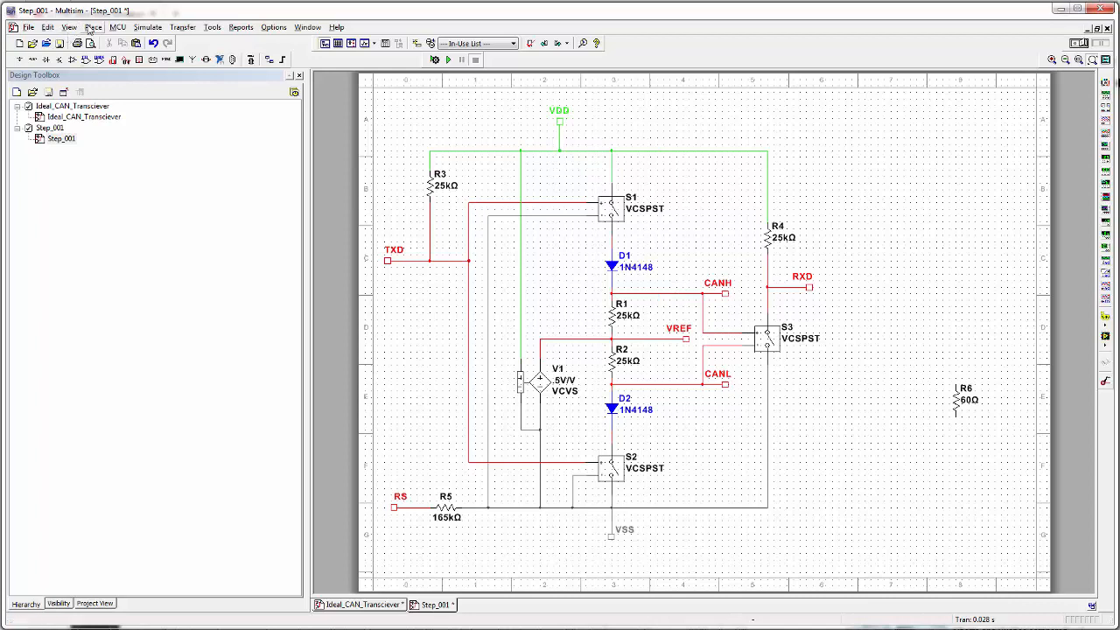
- Place an on-page connector named CANH directly above the 60 Ω resistor R6
click(91, 27)
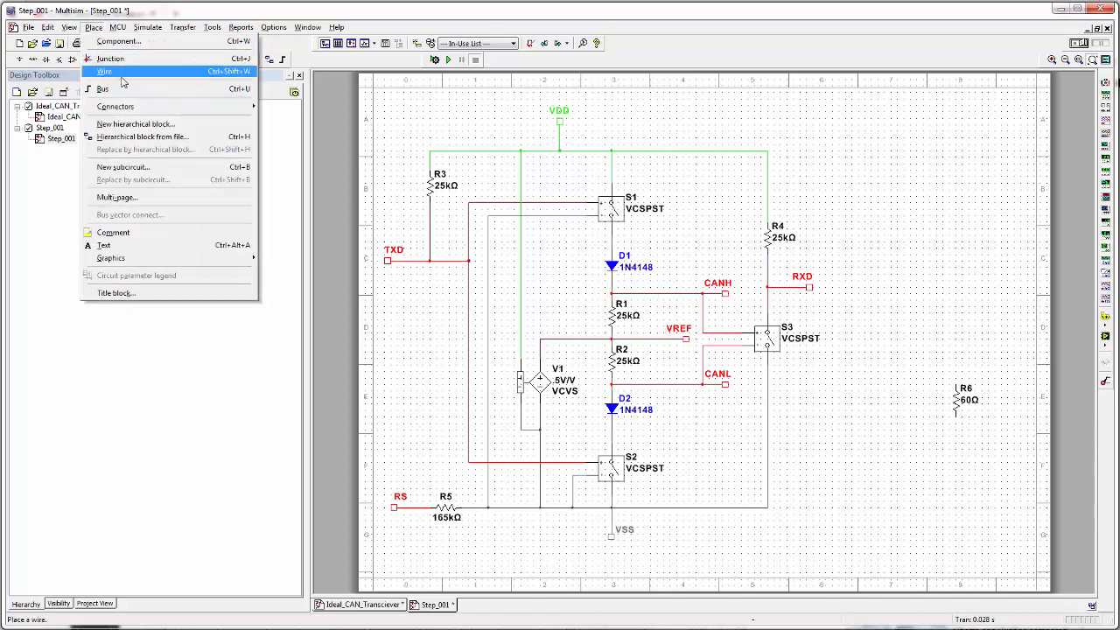
mouse_move(121, 111)
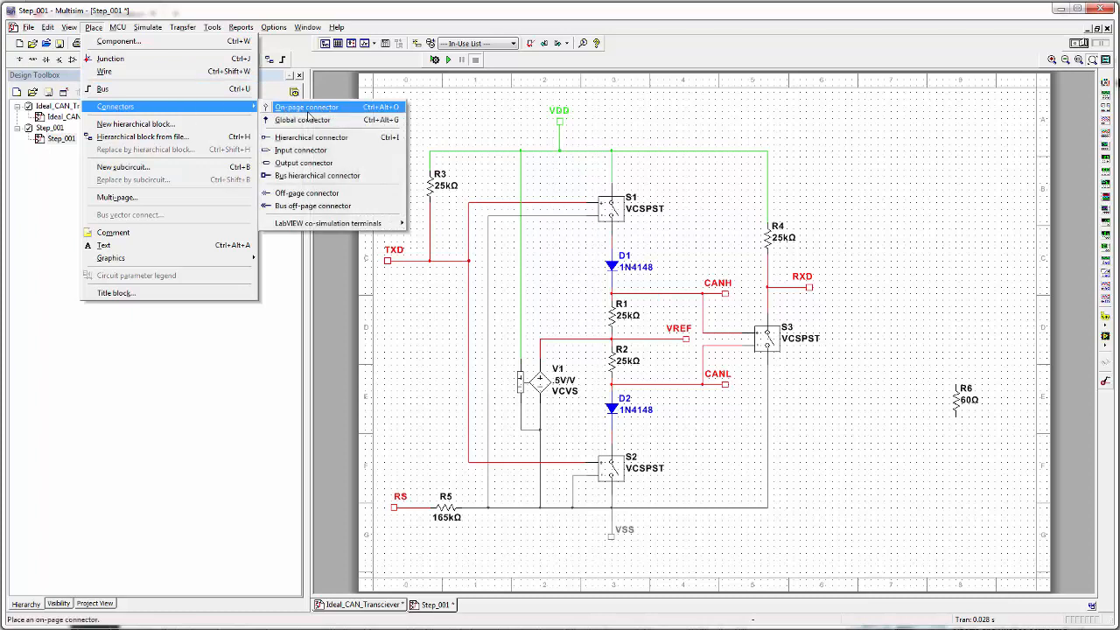
click(309, 109)
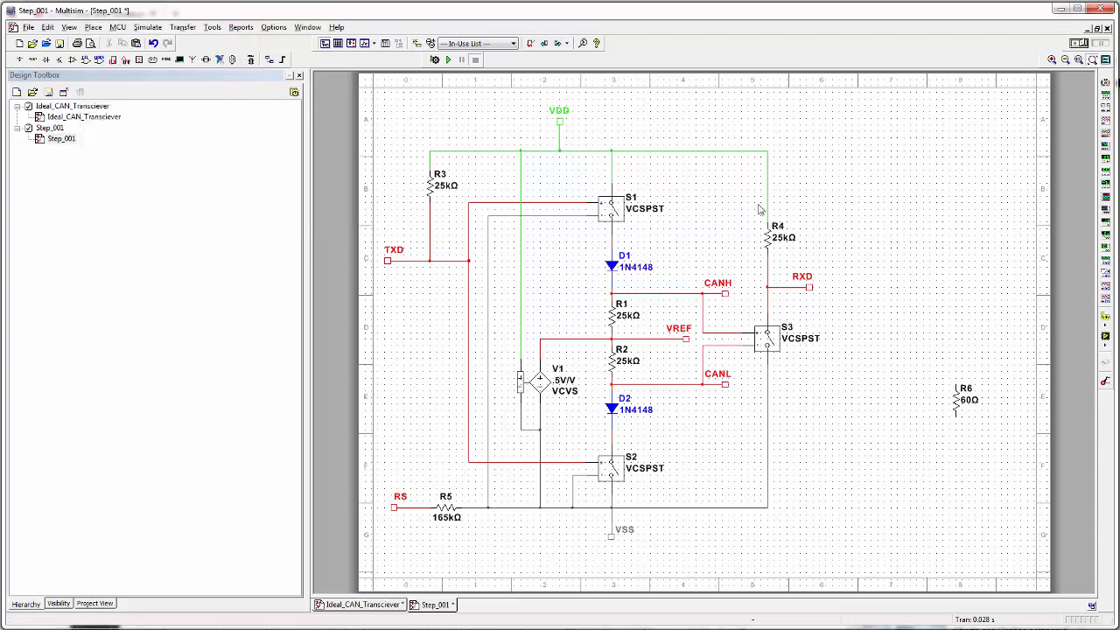
click(955, 366)
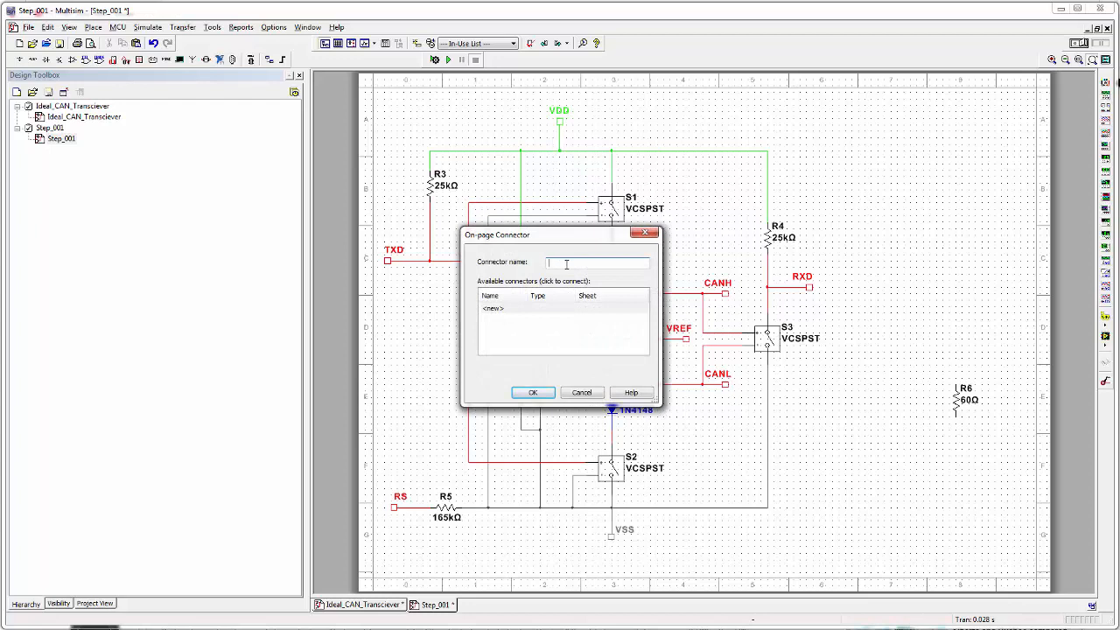
text(H)
key(Return)
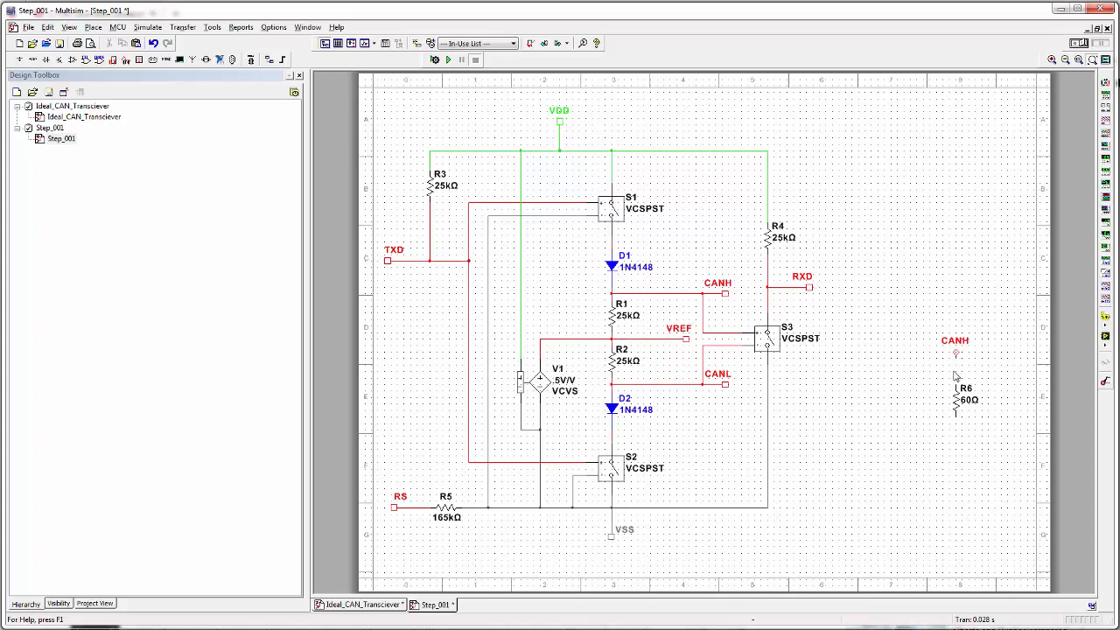
- Copy the CANH on-page connector to just below R6 and rename the copy CANL
click(955, 354)
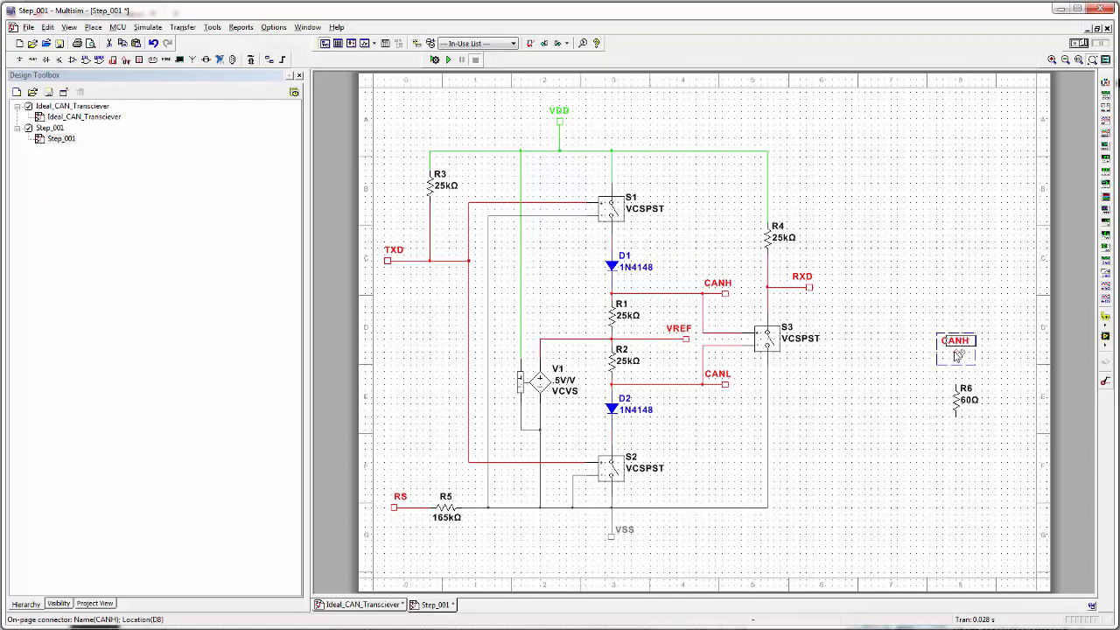
key(ctrl+c)
key(ctrl+v)
click(941, 459)
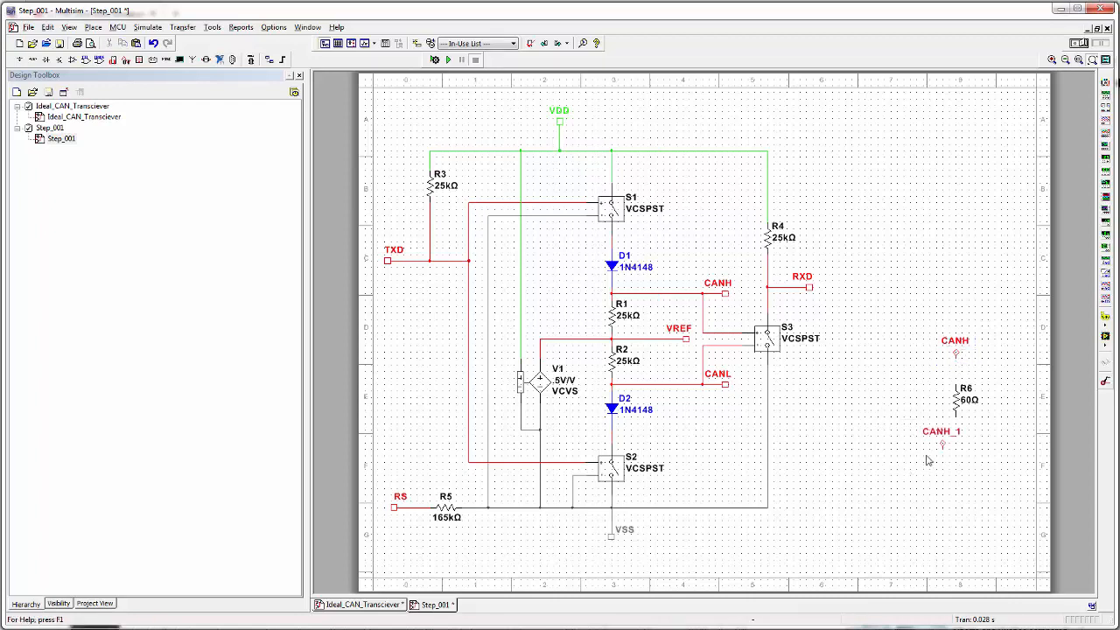
double_click(940, 446)
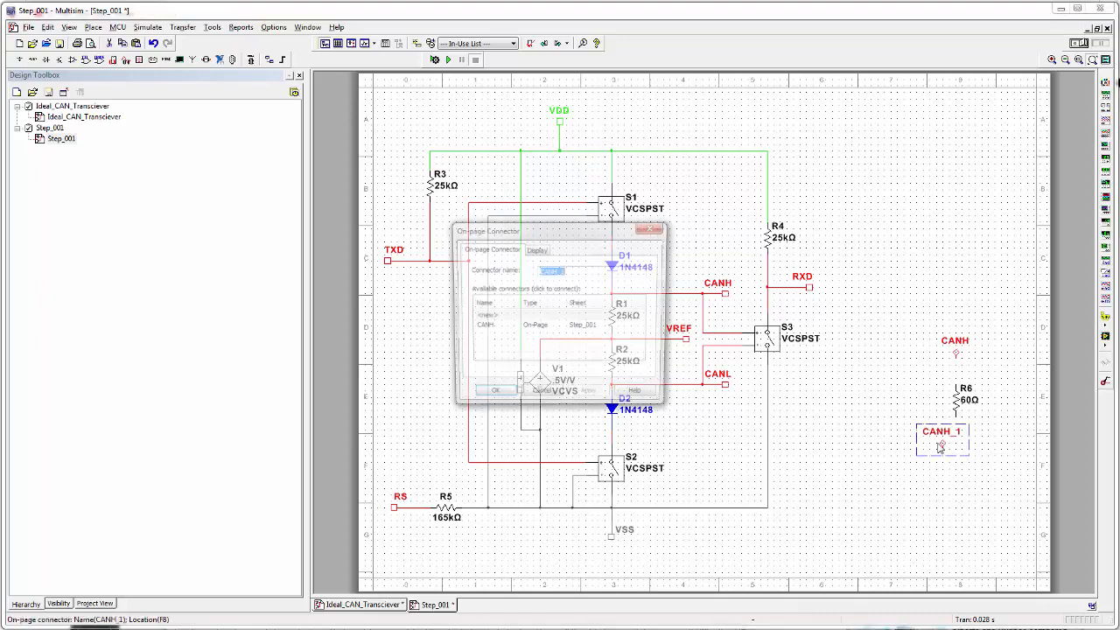
click(590, 275)
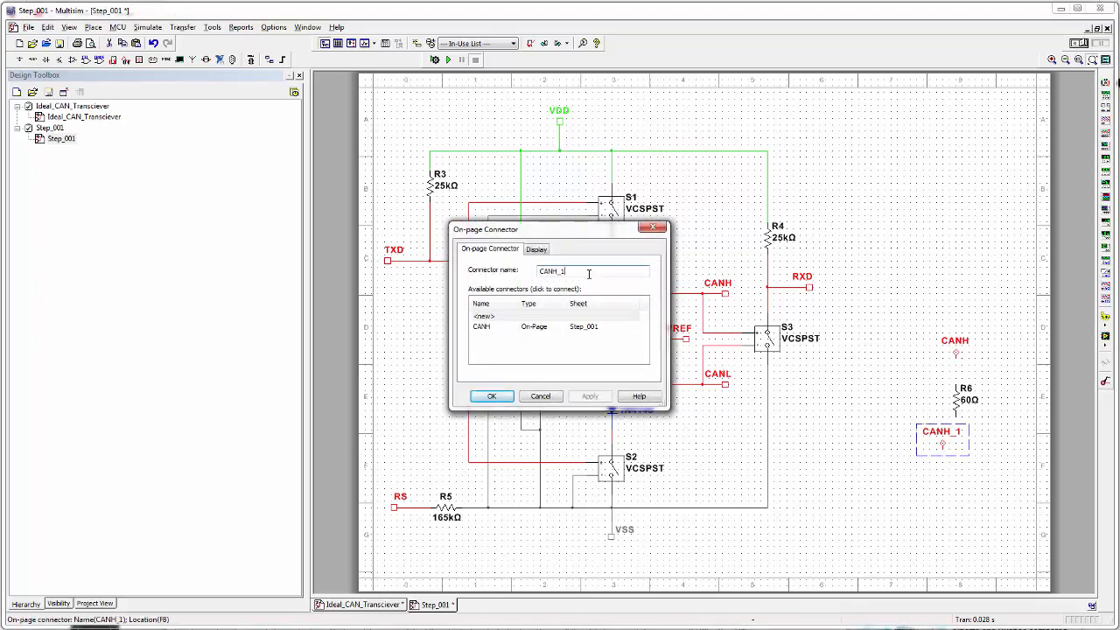
key(BackSpace)
key(BackSpace)
key(BackSpace)
click(492, 398)
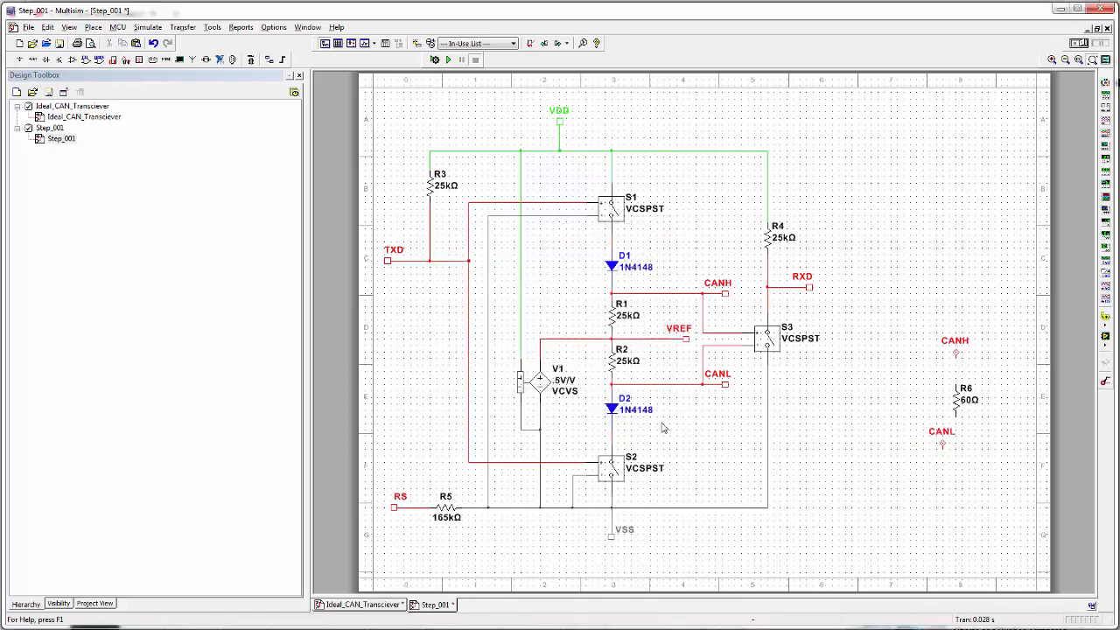
- Rotate the CANL on-page connector, align it under R6, and wire R6 between the CANH and CANL connectors
click(942, 446)
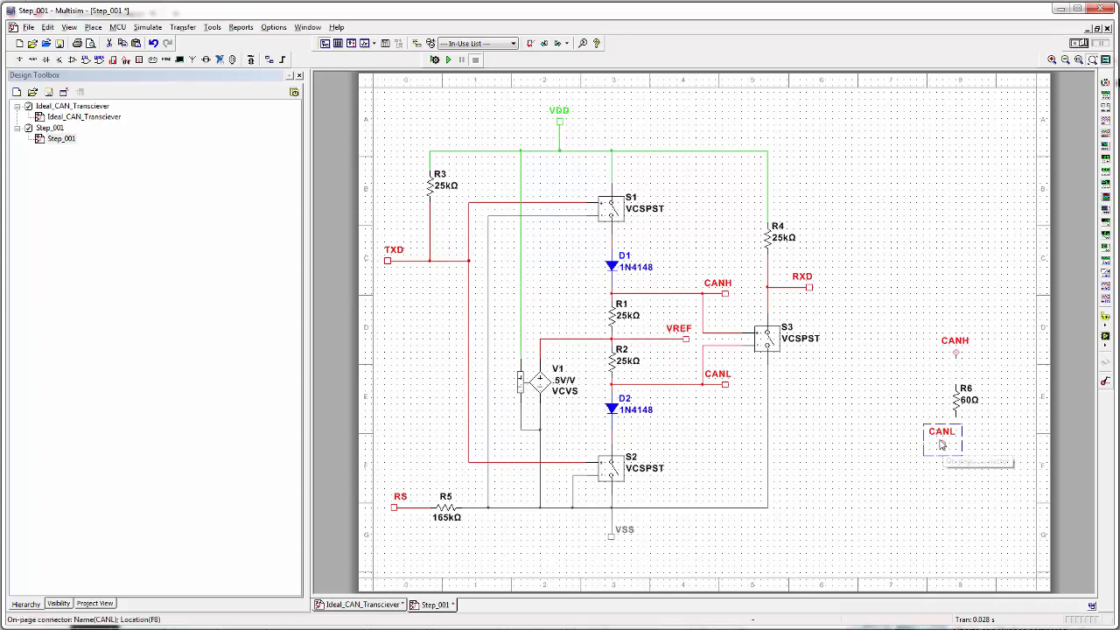
key(ctrl+r)
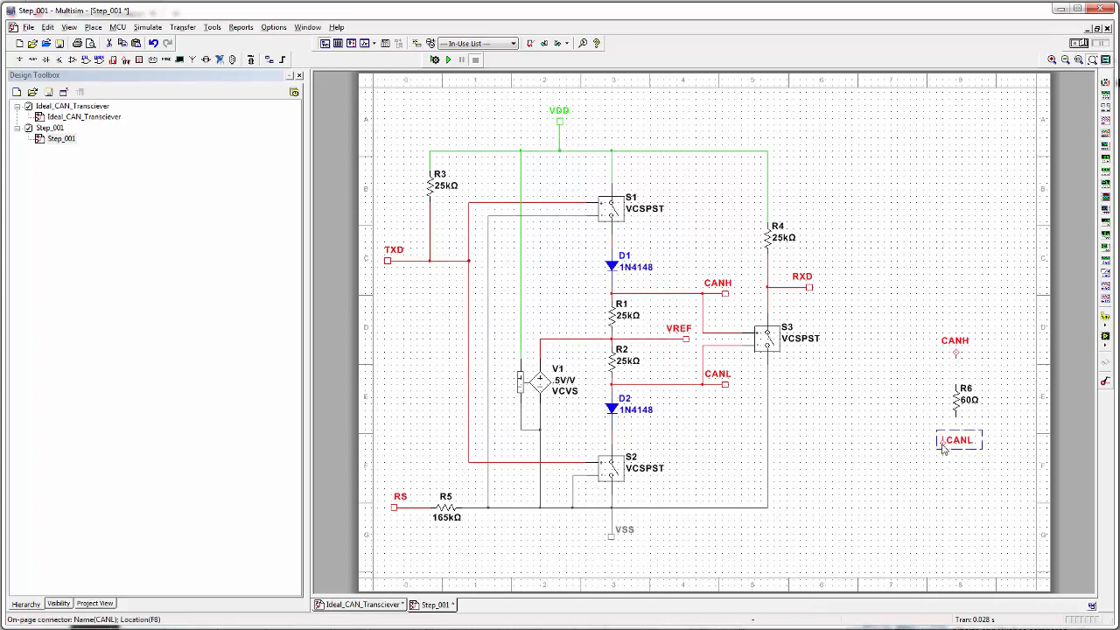
drag(942, 446, 955, 446)
click(993, 459)
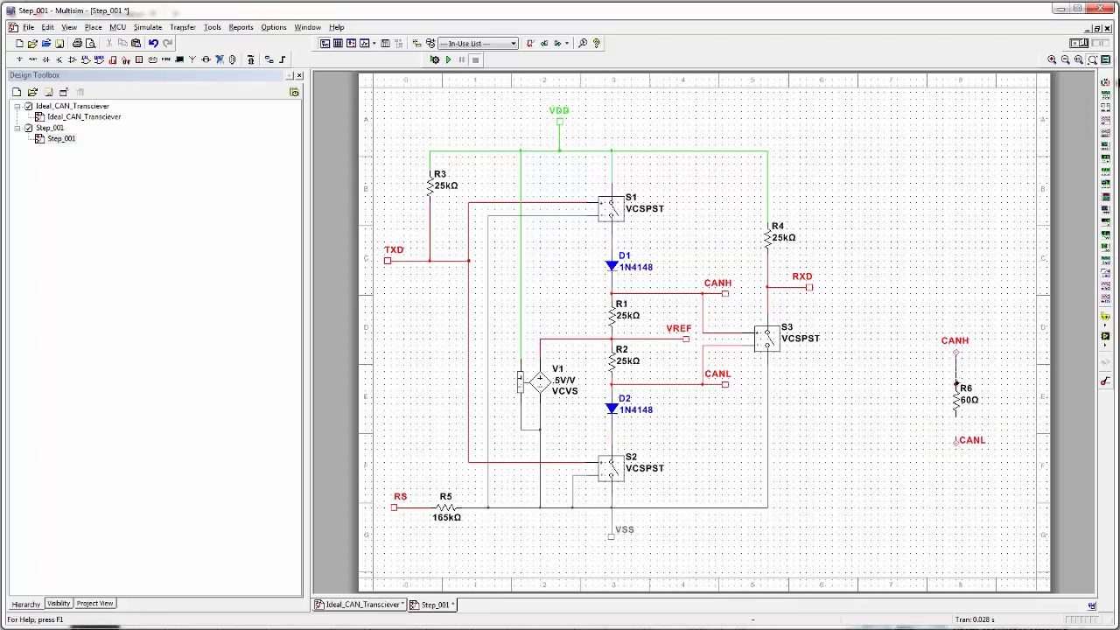
click(956, 382)
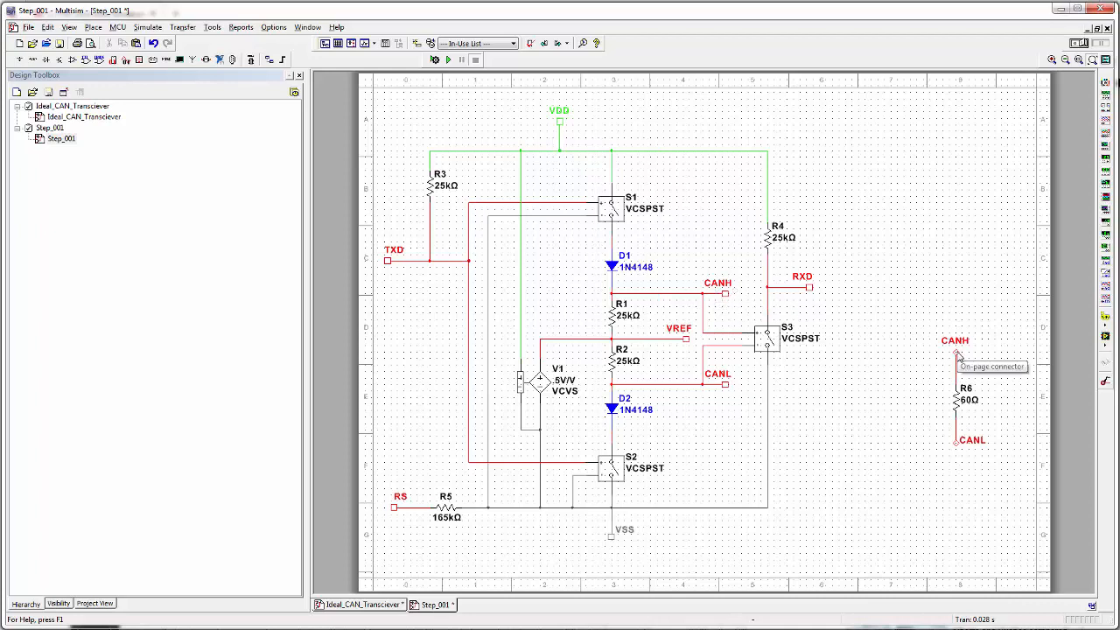
- Place a copy of the CANH on-page connector above the transceiver's CANH line and assign it to the existing CANH connector
click(957, 353)
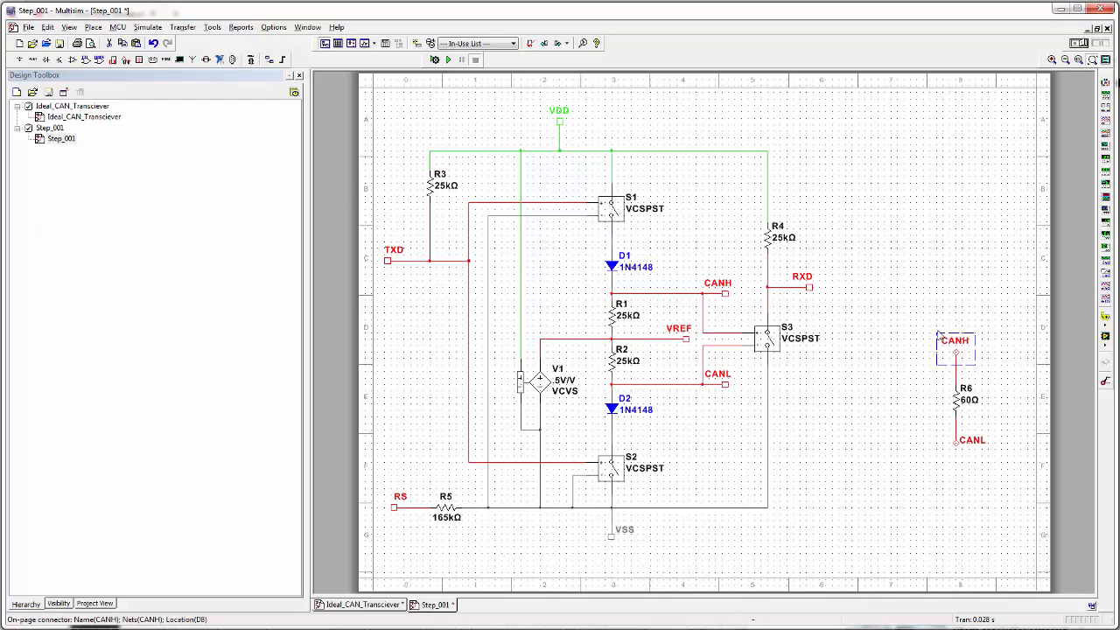
click(909, 272)
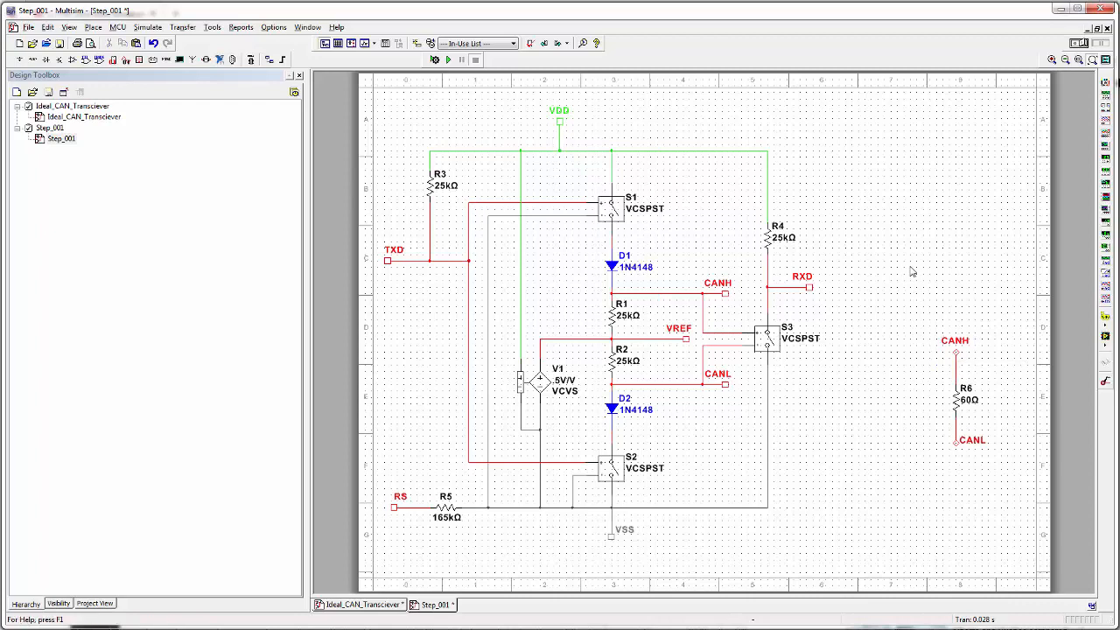
key(ctrl+v)
click(683, 276)
double_click(684, 272)
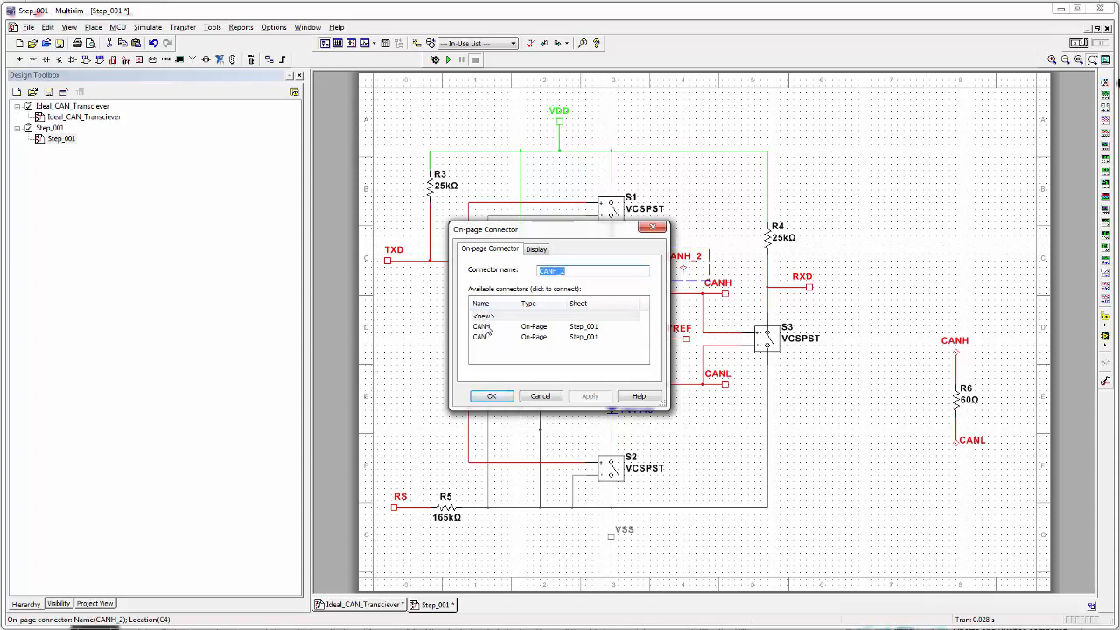
click(483, 327)
click(495, 396)
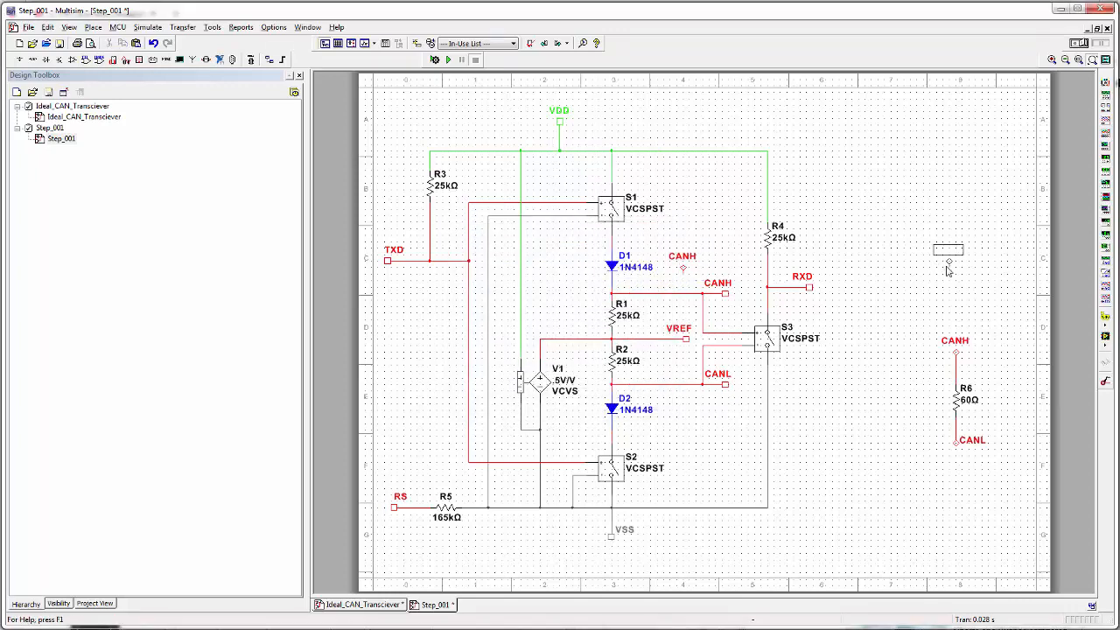
- Place another on-page connector copy below the transceiver's CANL line, assign it to CANL, and wire both new connectors to their lines
click(686, 405)
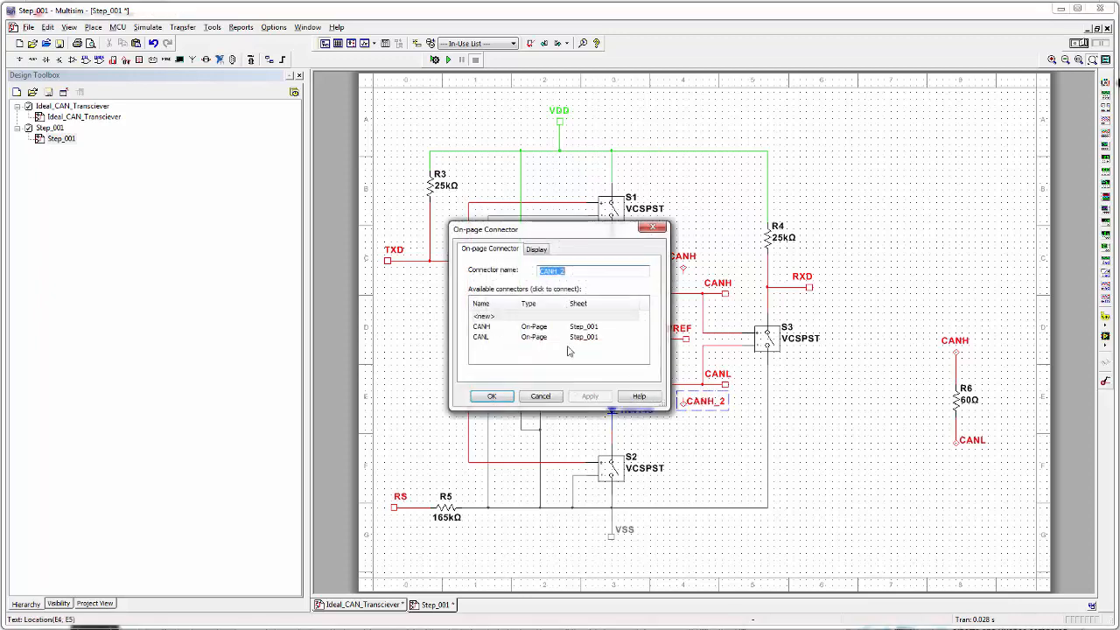
click(483, 337)
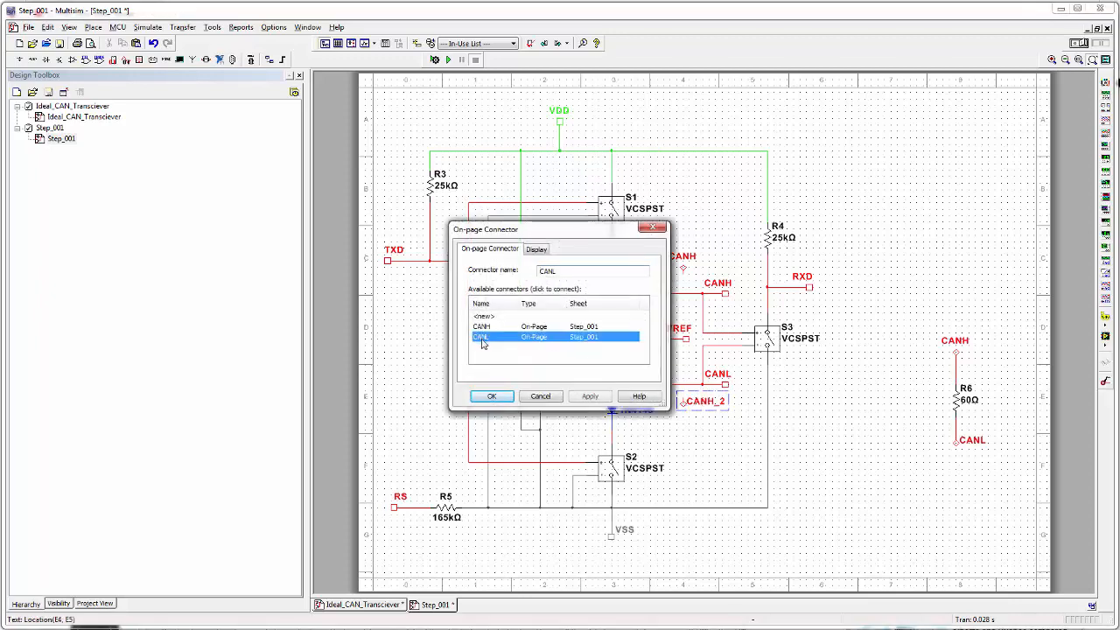
click(492, 396)
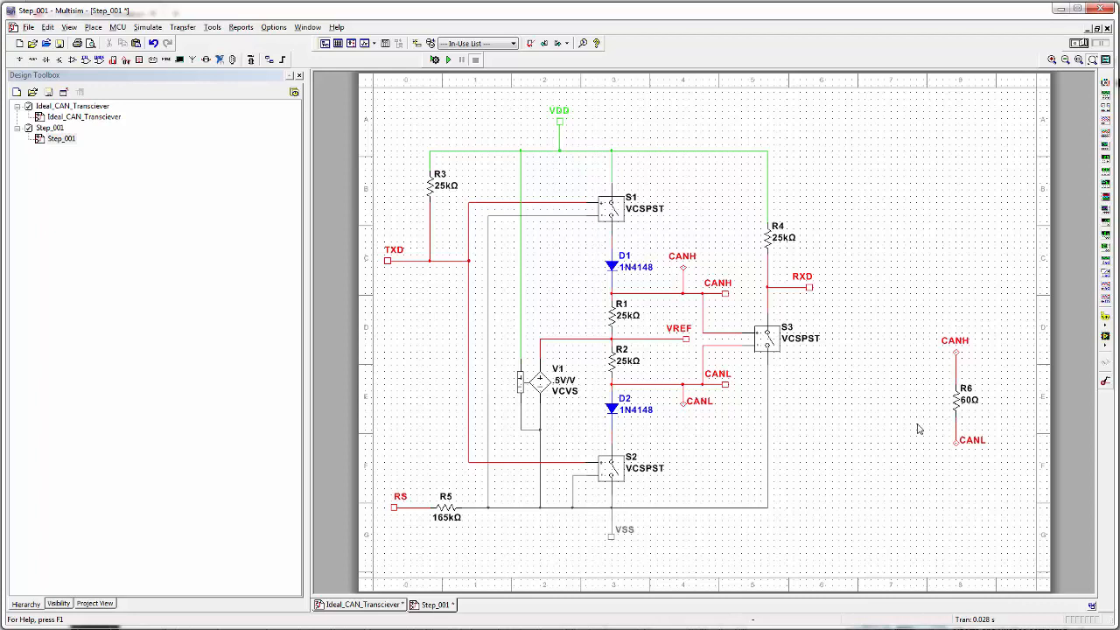
- Move R6 with its CANH and CANL on-page connectors as a group closer to the transceiver, below and right of S3
drag(899, 297, 1020, 494)
drag(956, 402, 858, 445)
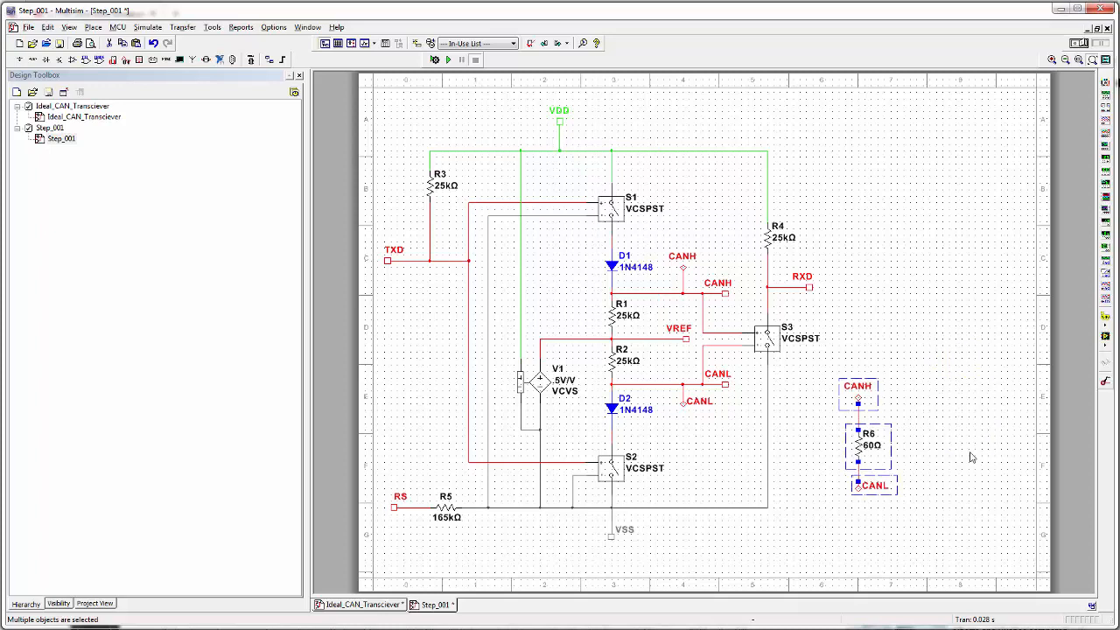
click(971, 458)
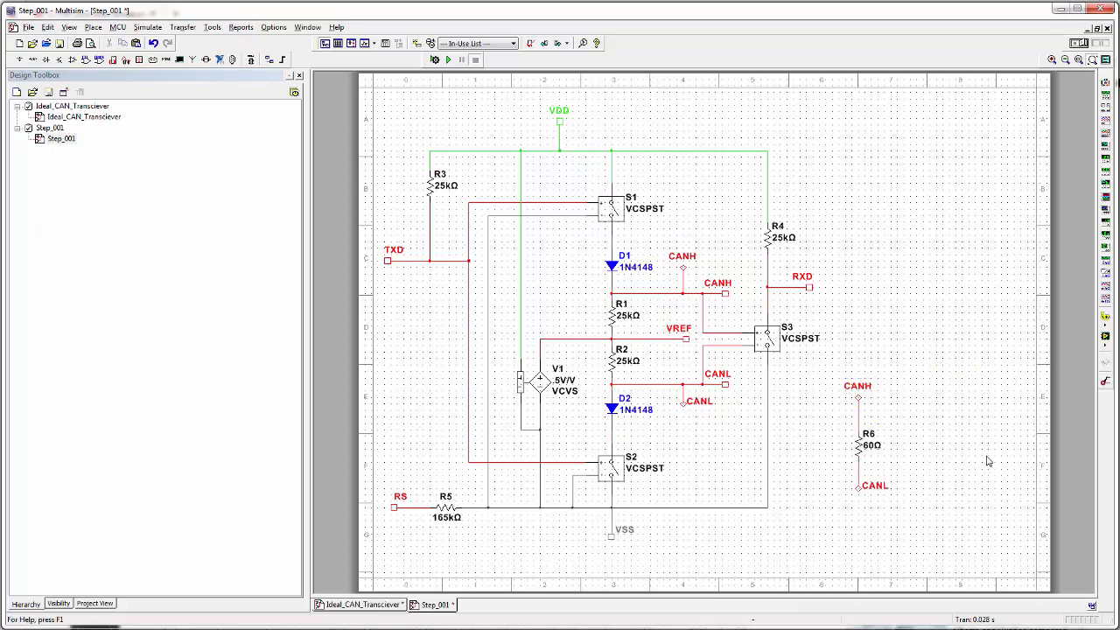
- Copy the CANL on-page connector to the right end of the VSS rail, rotate it to face the rail, rename it VSS, and wire it
click(858, 492)
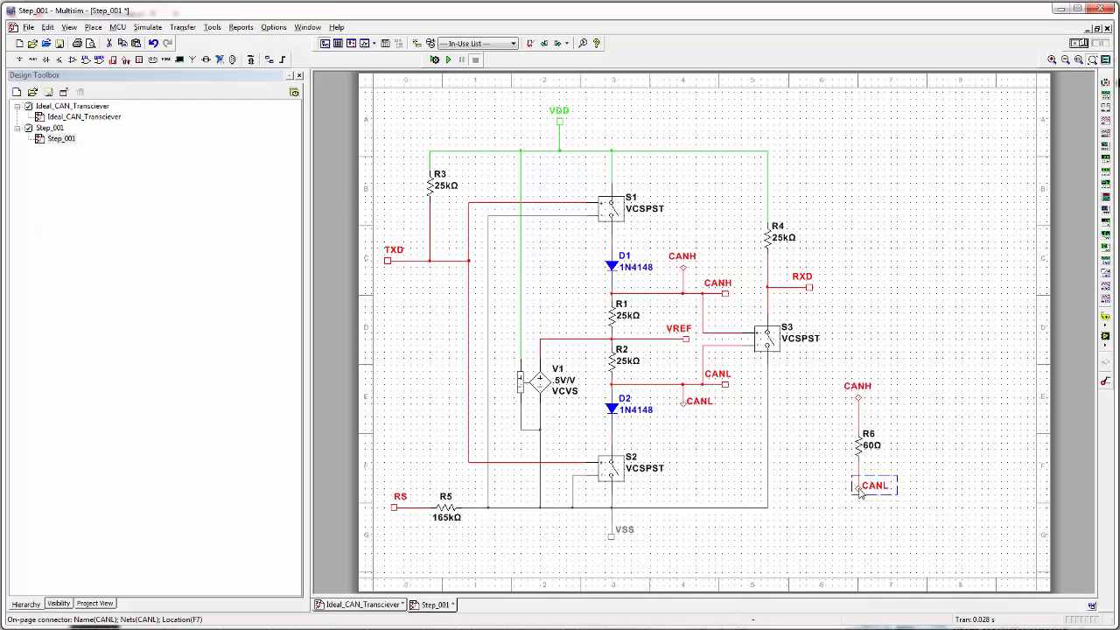
drag(858, 492, 797, 512)
key(ctrl+r)
key(ctrl+r)
key(ctrl+r)
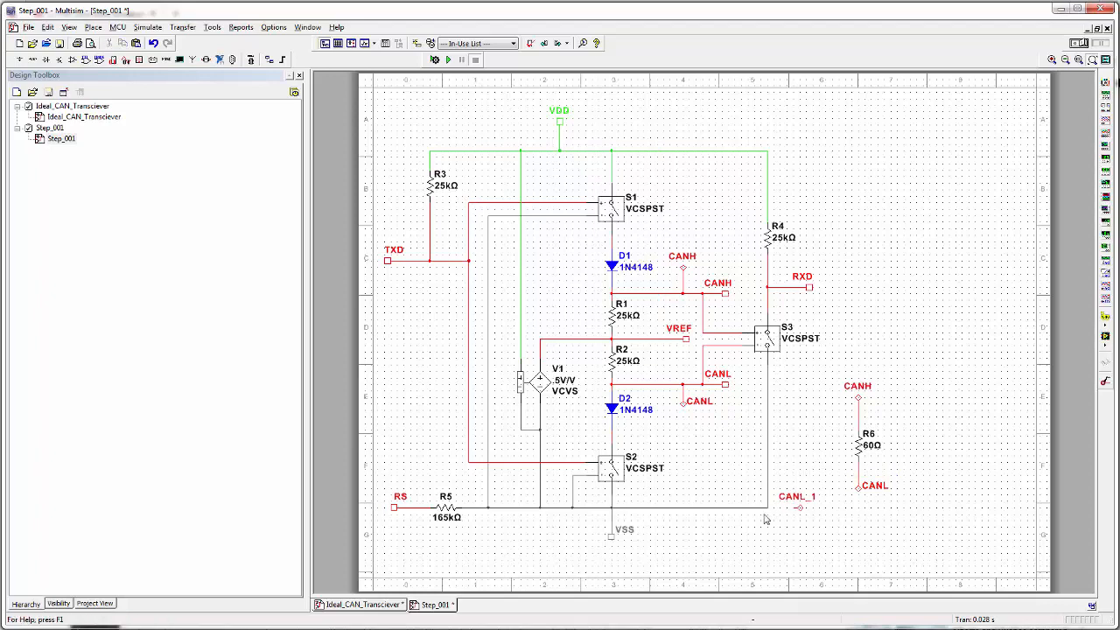
double_click(800, 509)
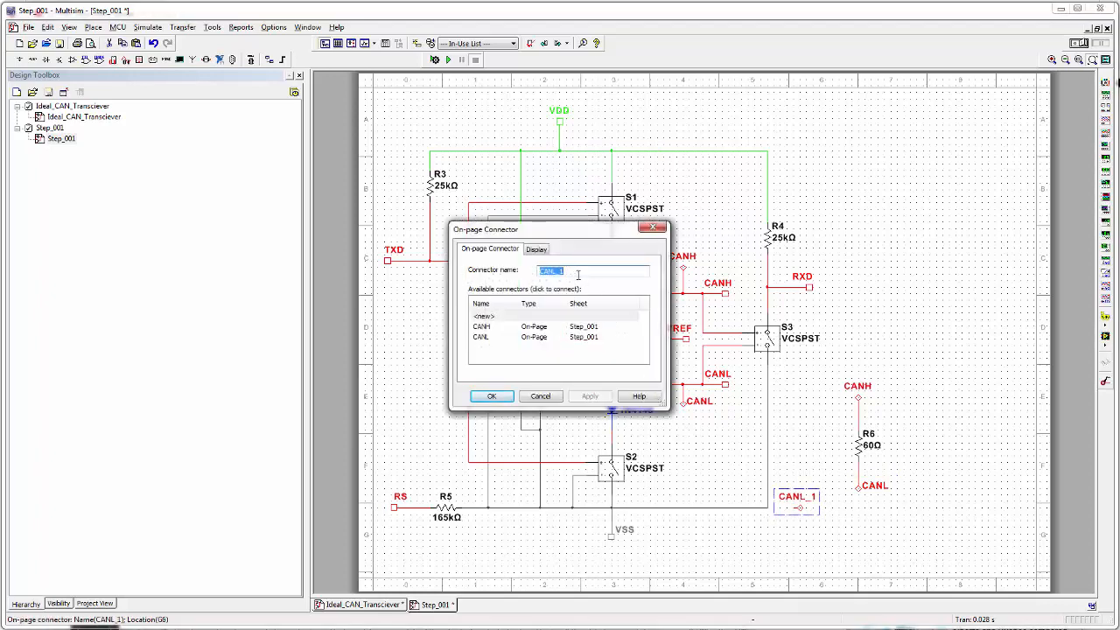
text(VSS)
click(493, 397)
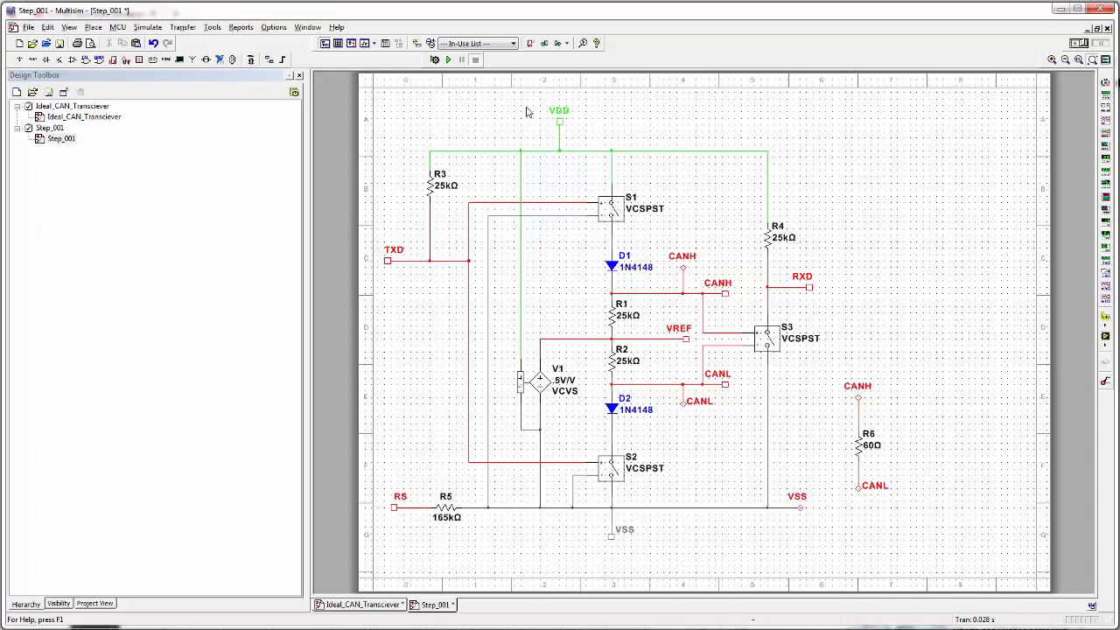
- Copy the VSS on-page connector to above the VDD rail over R4, rotate it upright, rename it VDD, and wire it to the rail
click(802, 514)
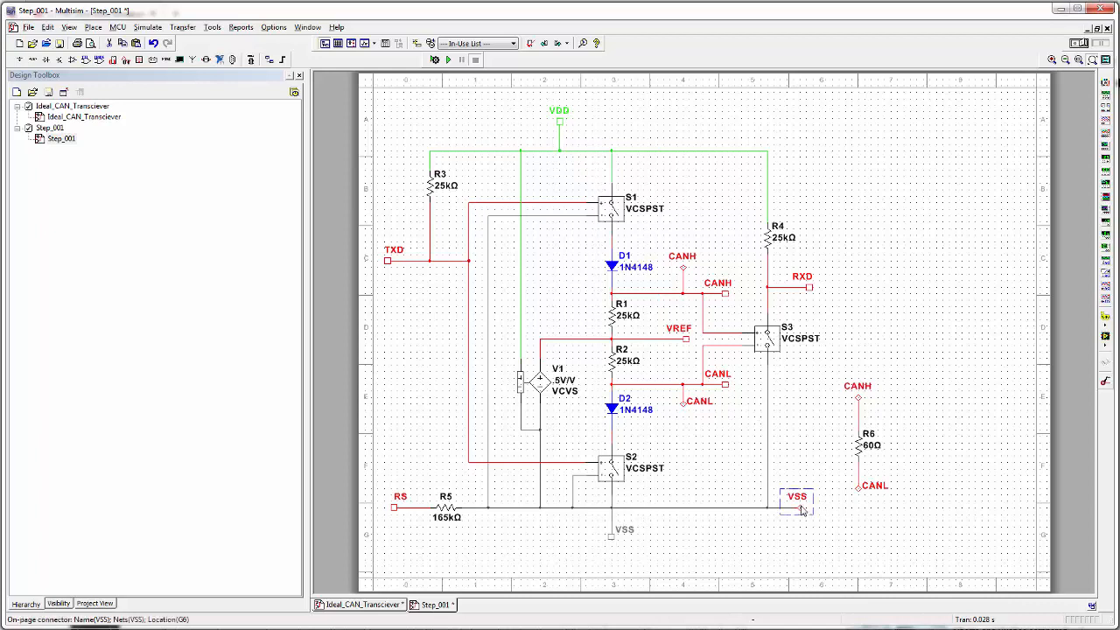
click(986, 390)
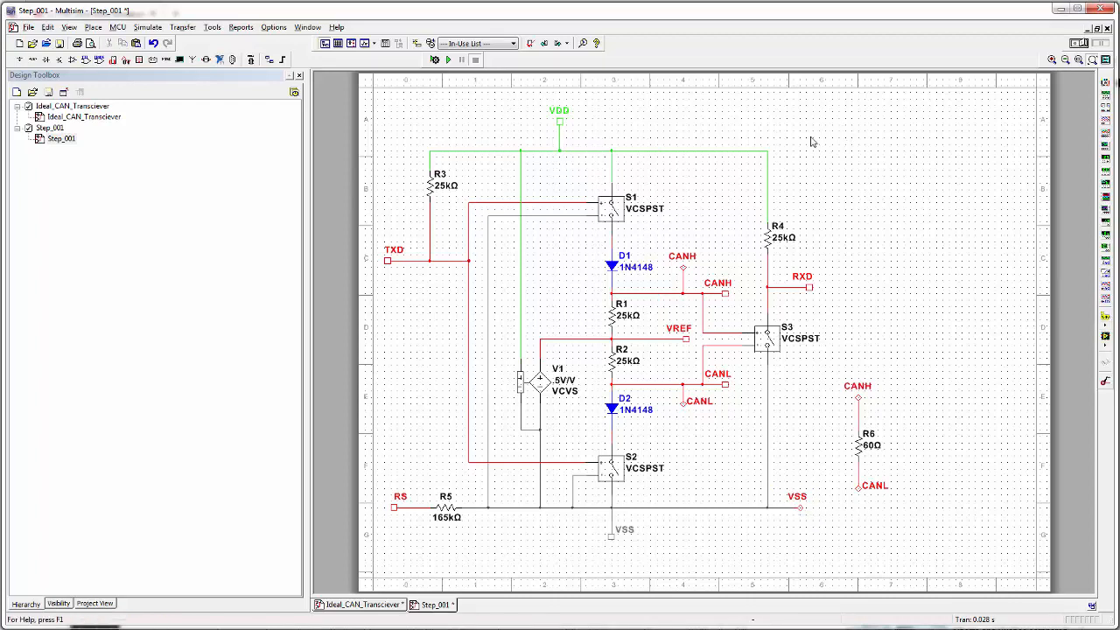
key(ctrl+v)
key(ctrl+r)
click(771, 125)
double_click(768, 120)
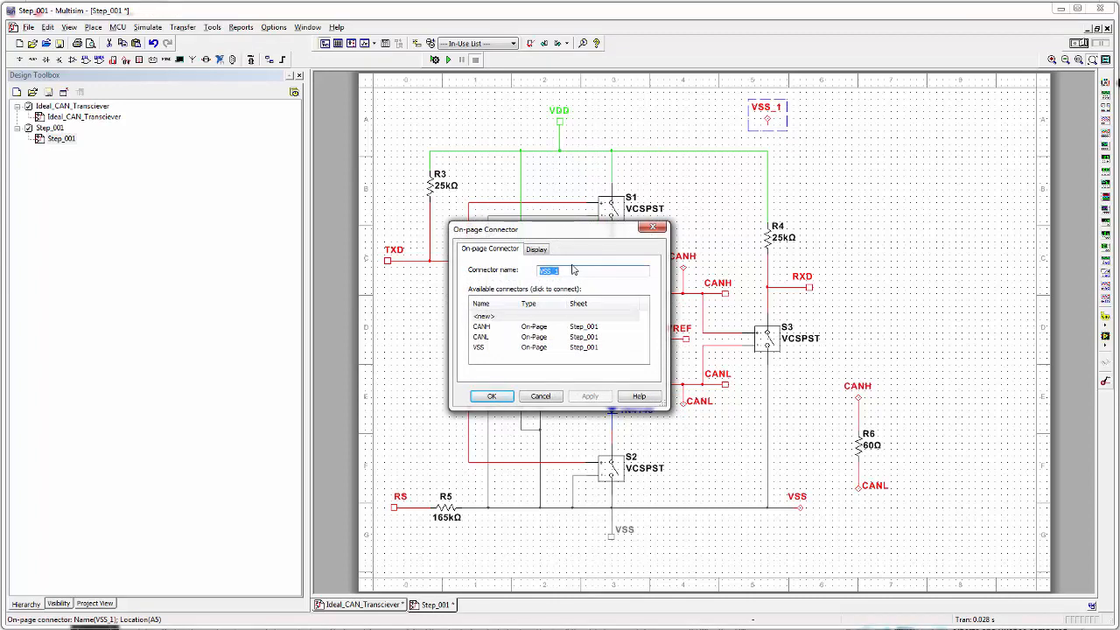
text(VDD)
click(487, 398)
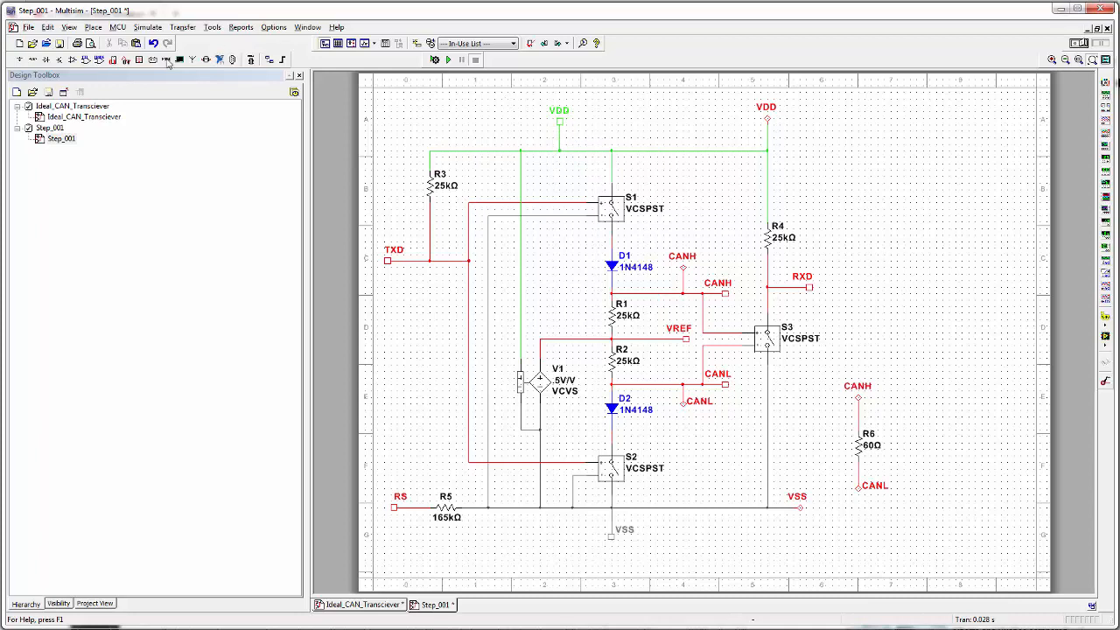
- Place a DC_POWER voltage source to the right of the VDD connector over R4 and set its voltage to 5 V
click(20, 59)
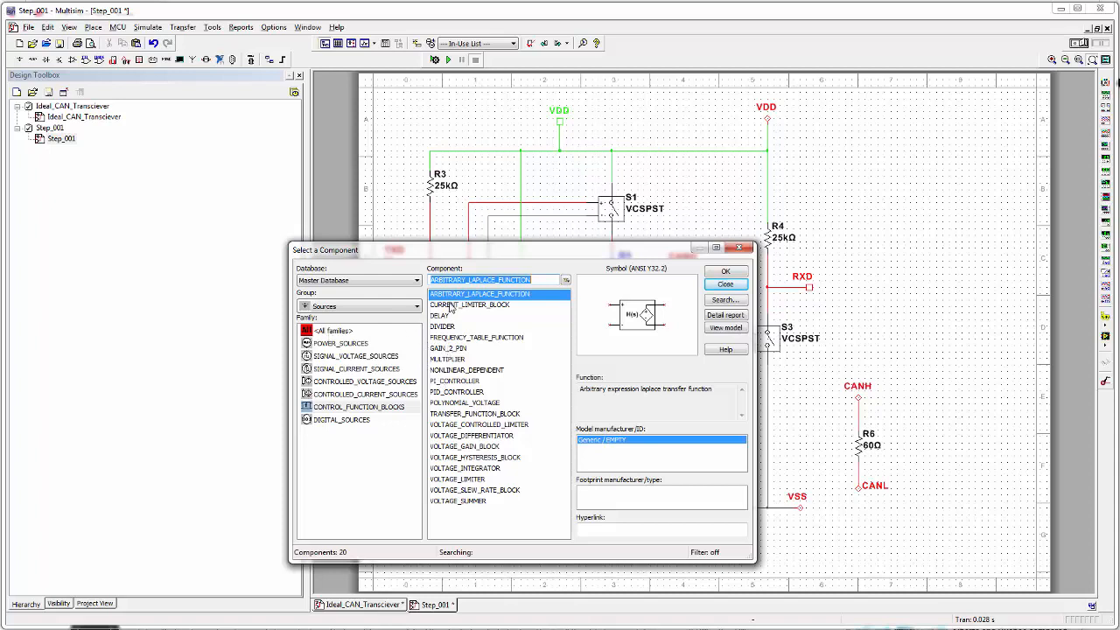
click(311, 343)
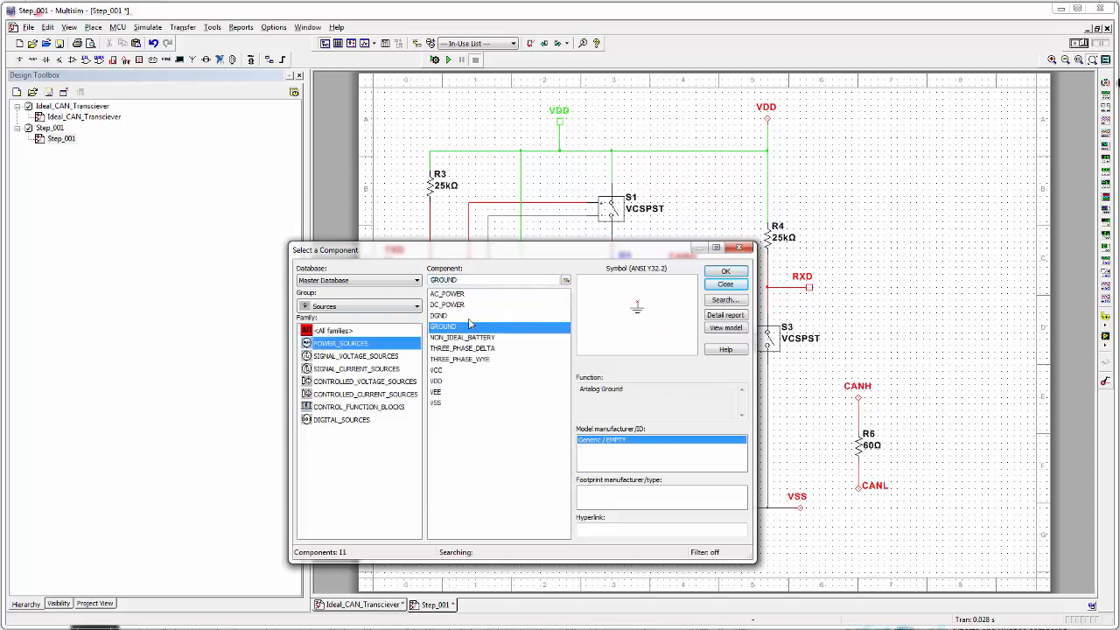
click(447, 304)
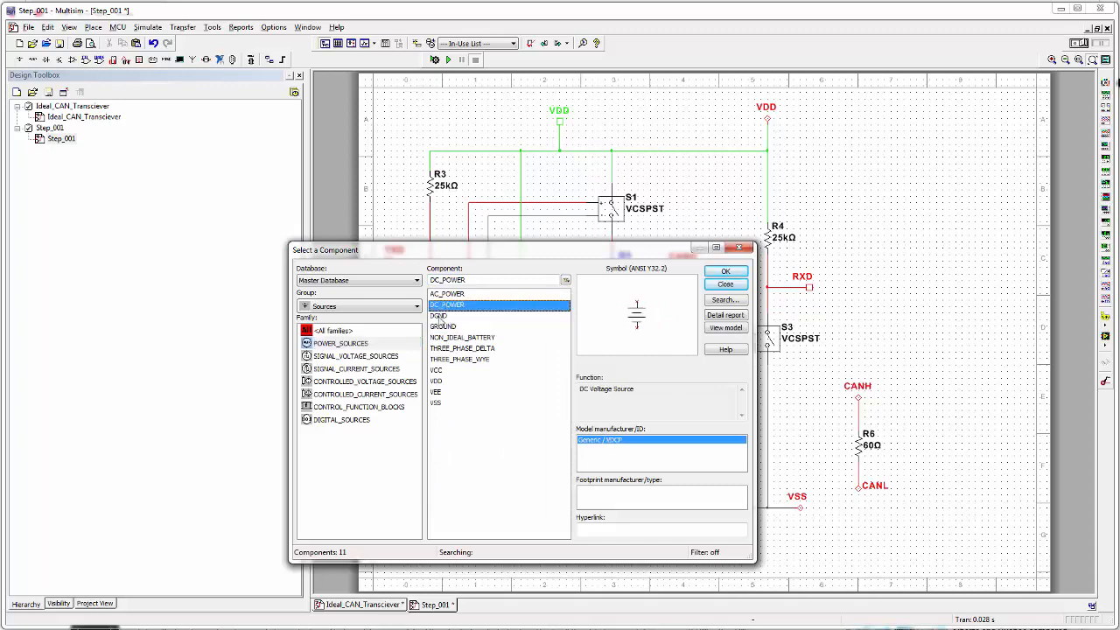
click(726, 272)
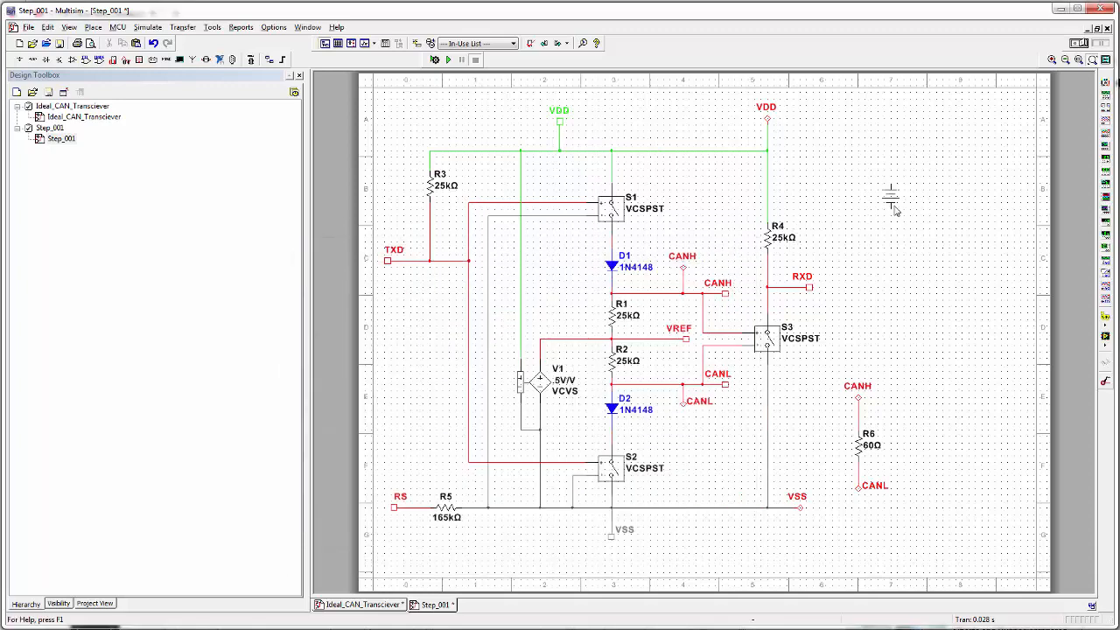
click(859, 160)
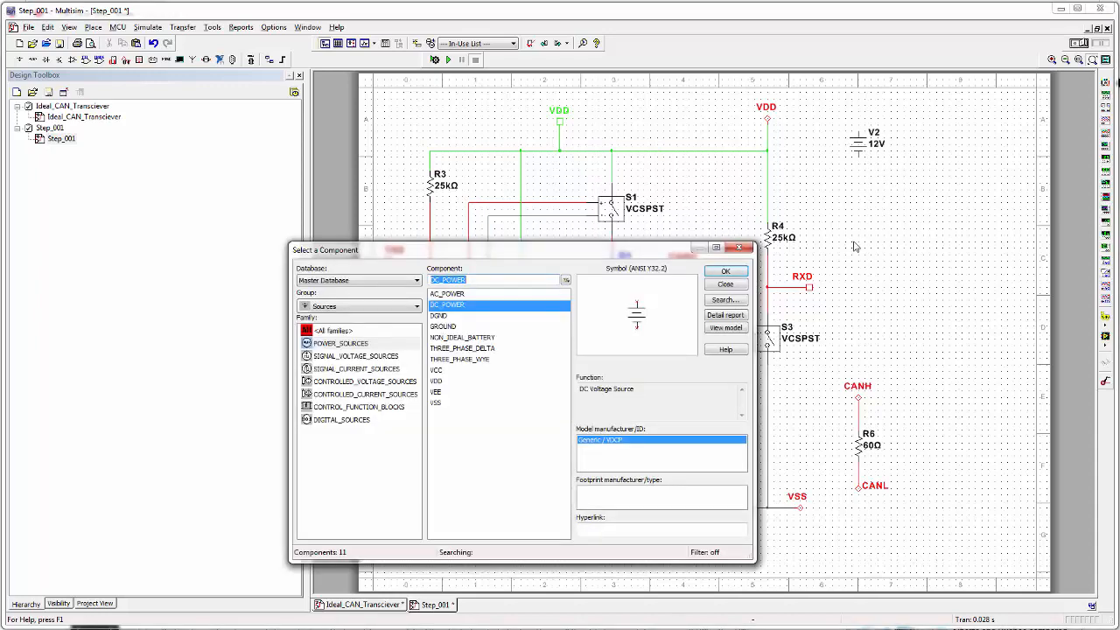
click(725, 282)
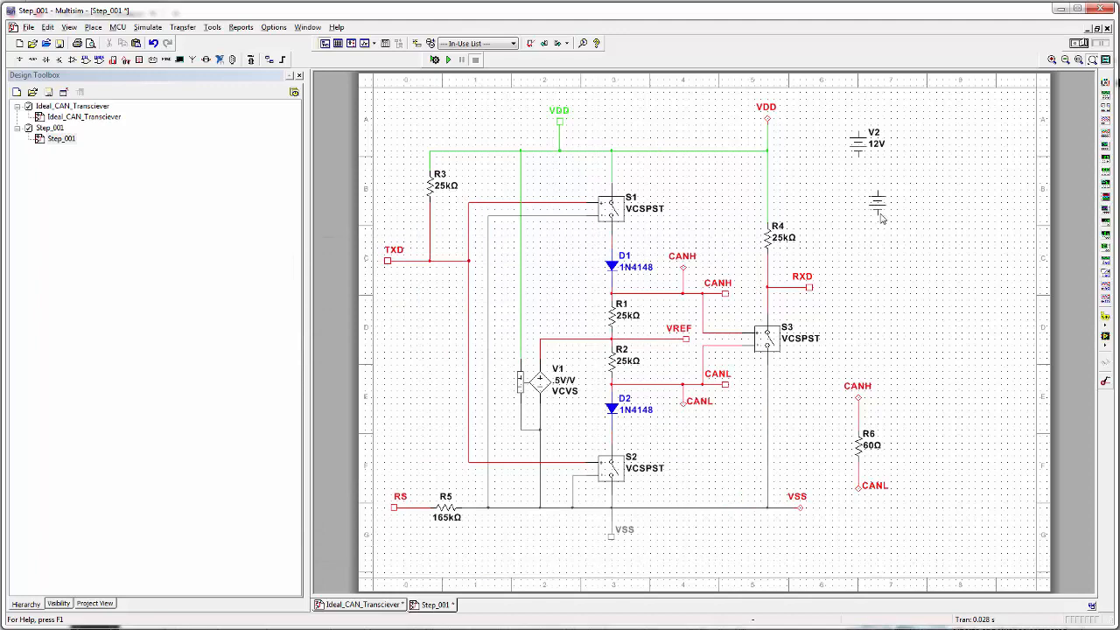
double_click(859, 149)
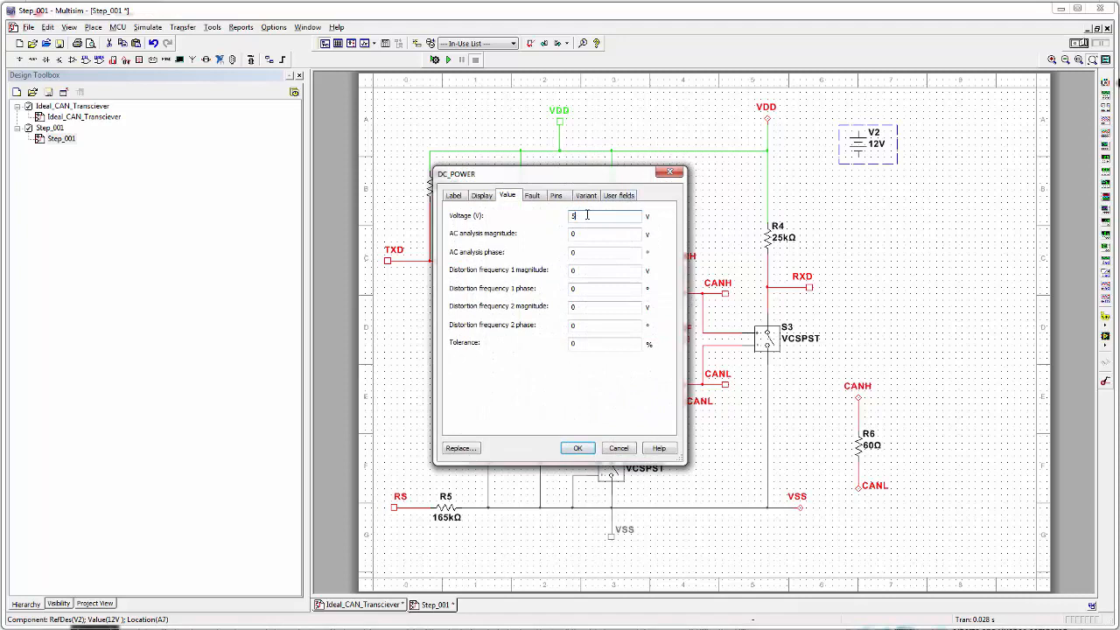
click(578, 449)
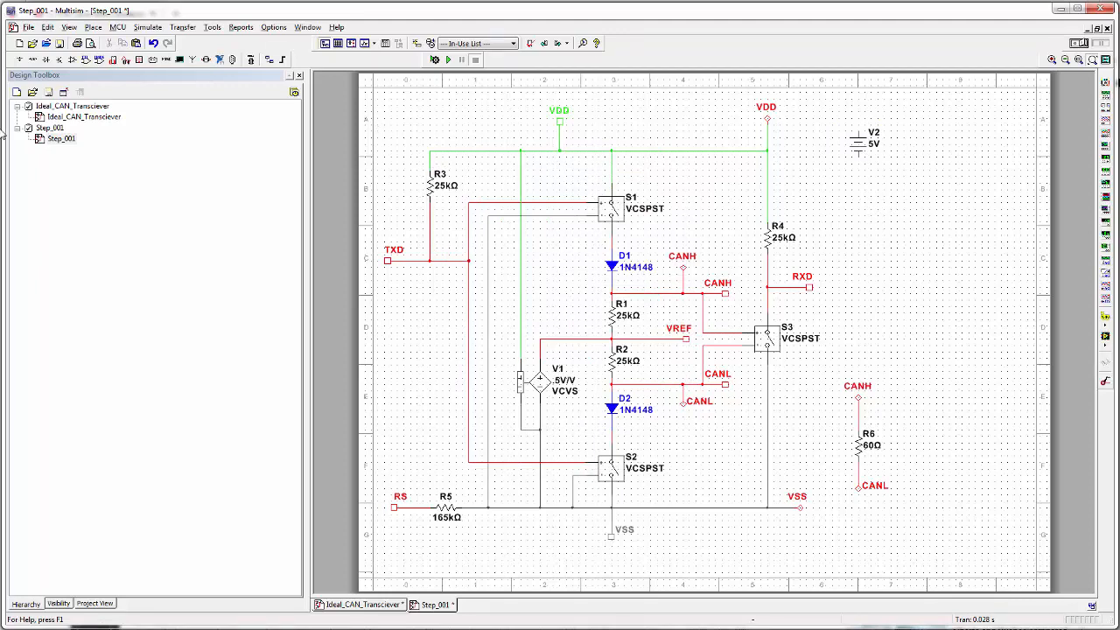
- Place an analog GROUND symbol below V2 and wire it to V2's negative terminal
click(19, 60)
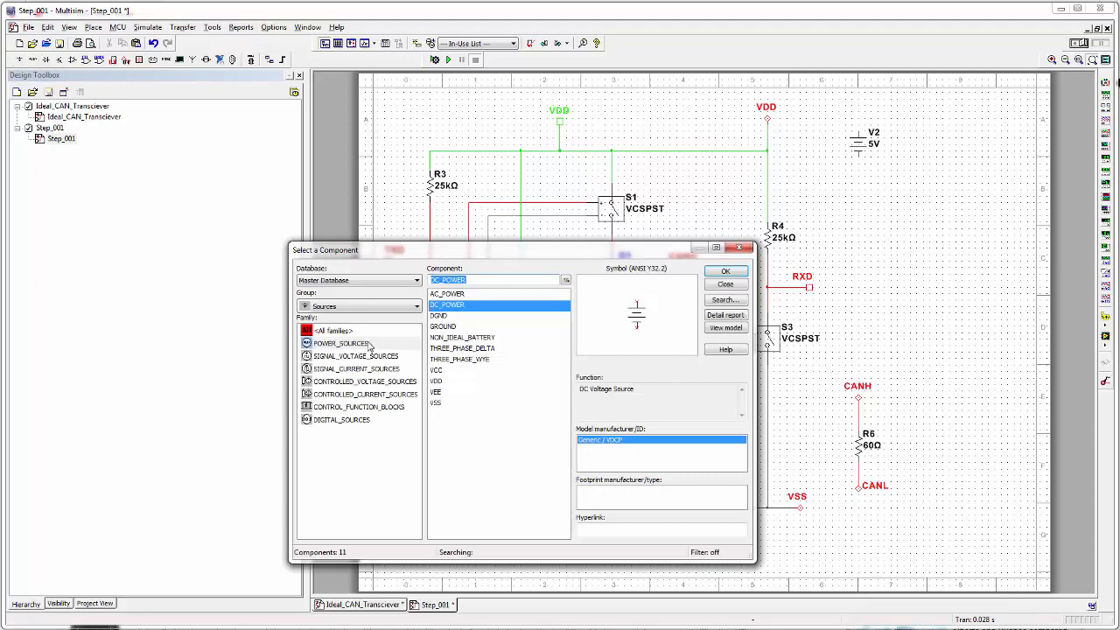
click(442, 326)
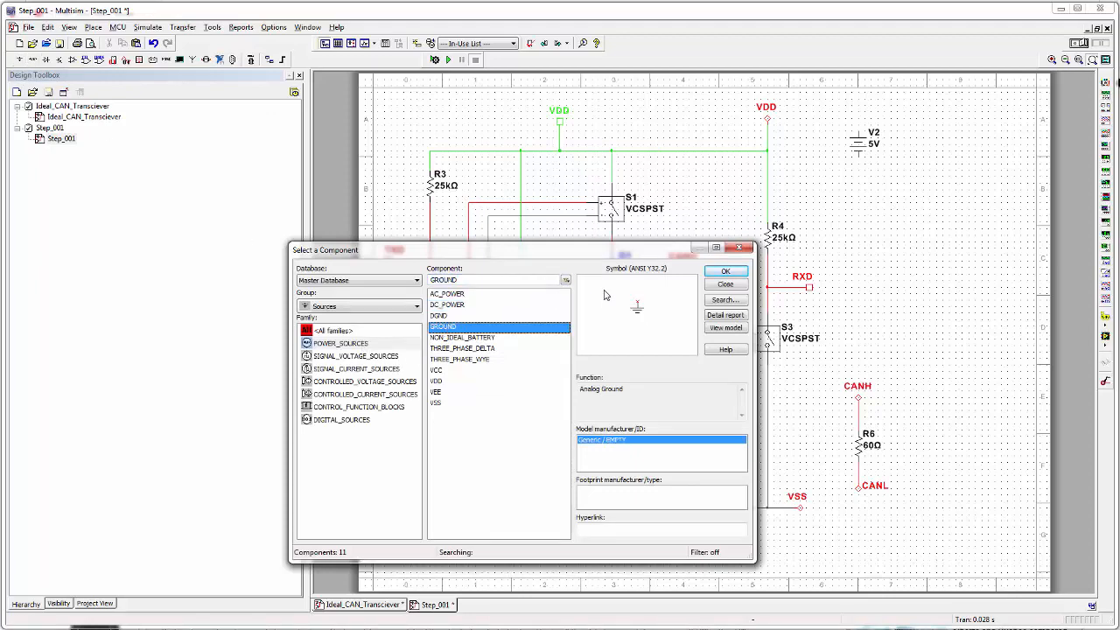
click(720, 274)
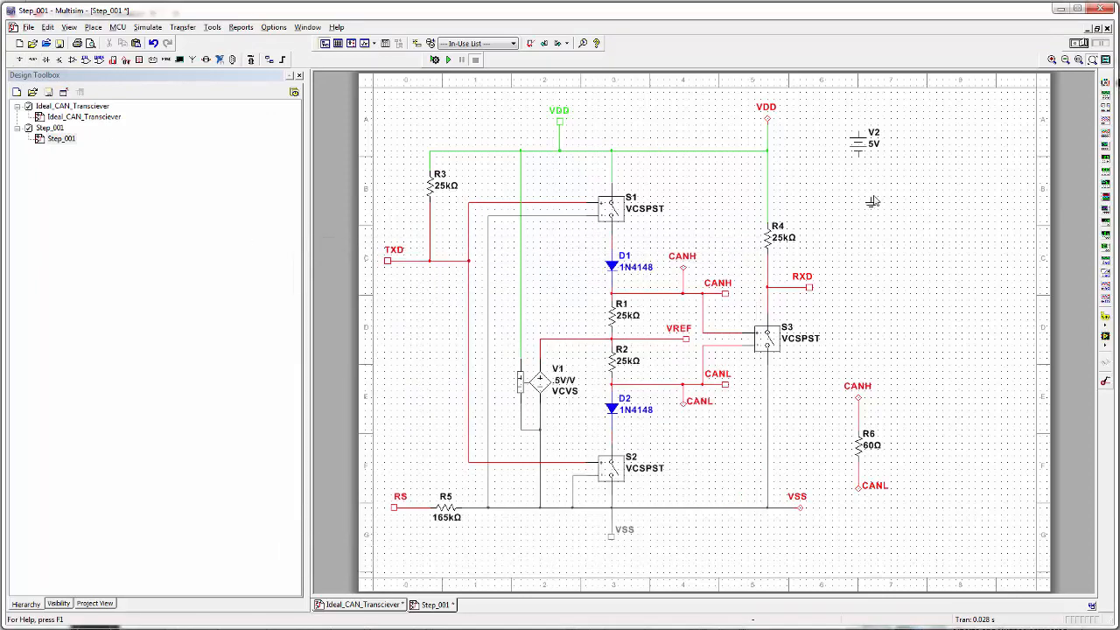
click(859, 184)
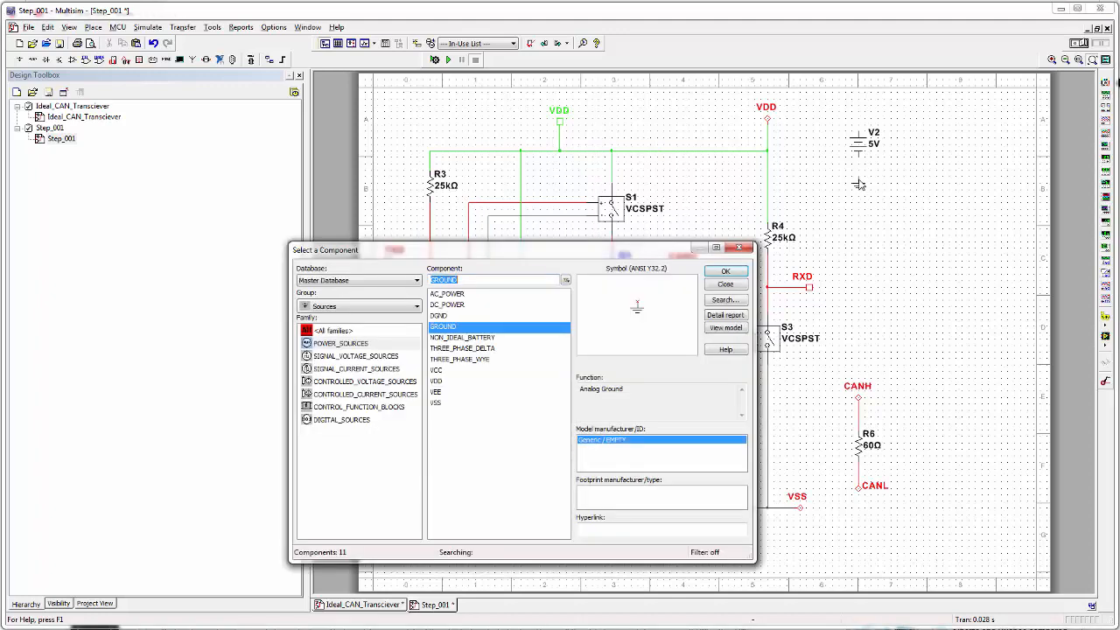
click(714, 292)
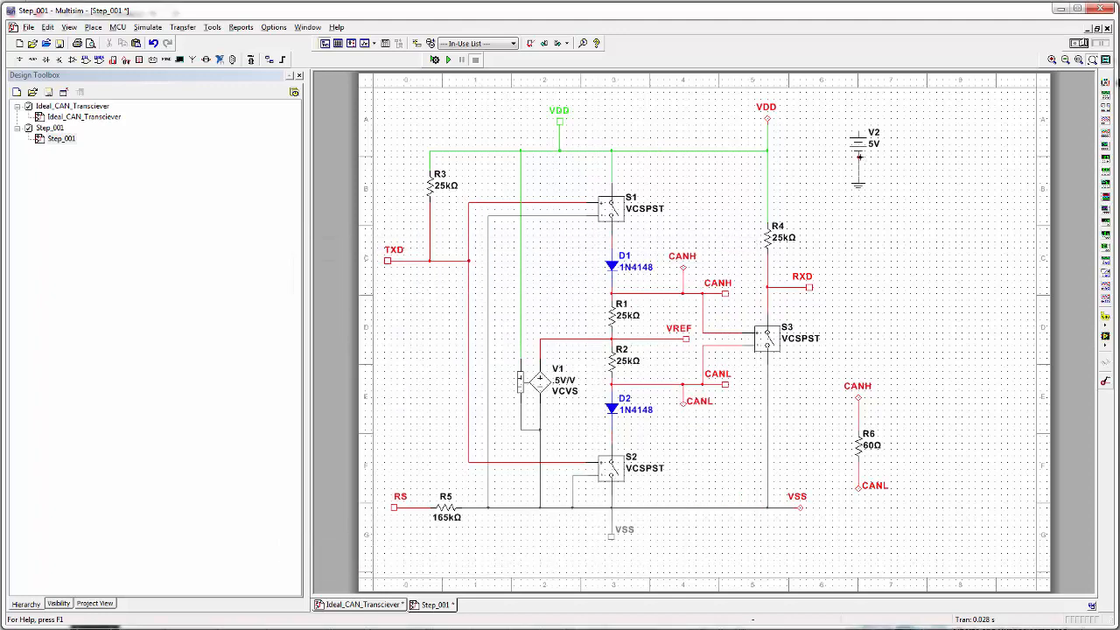
drag(859, 157, 859, 181)
- Copy the VDD on-page connector from over R4 to V2's positive terminal and assign the copy to VDD
click(767, 120)
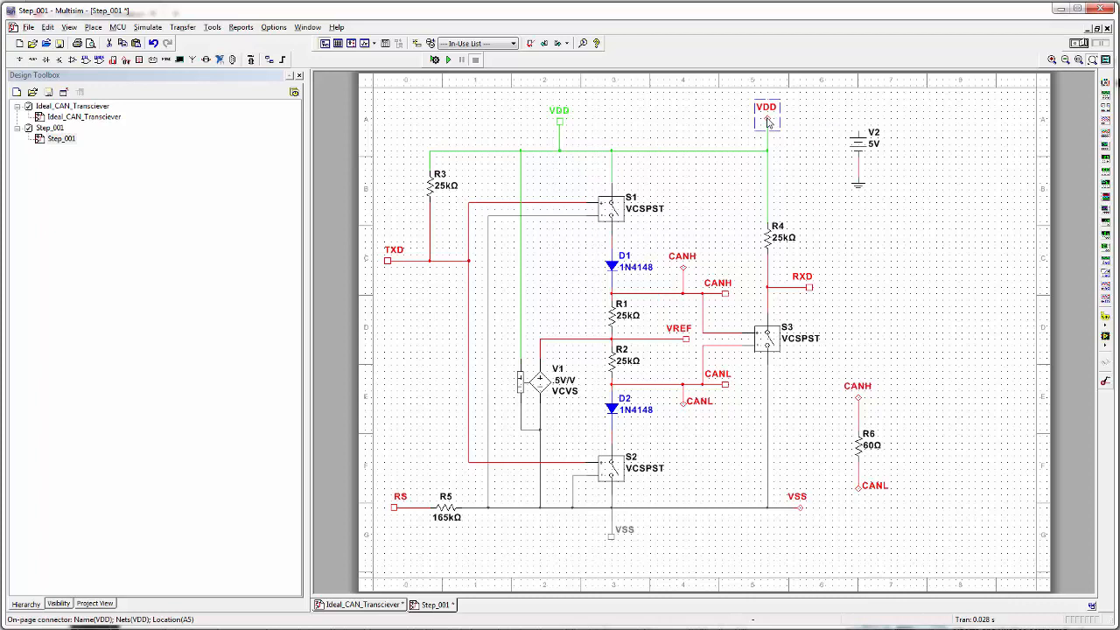
drag(767, 121, 858, 112)
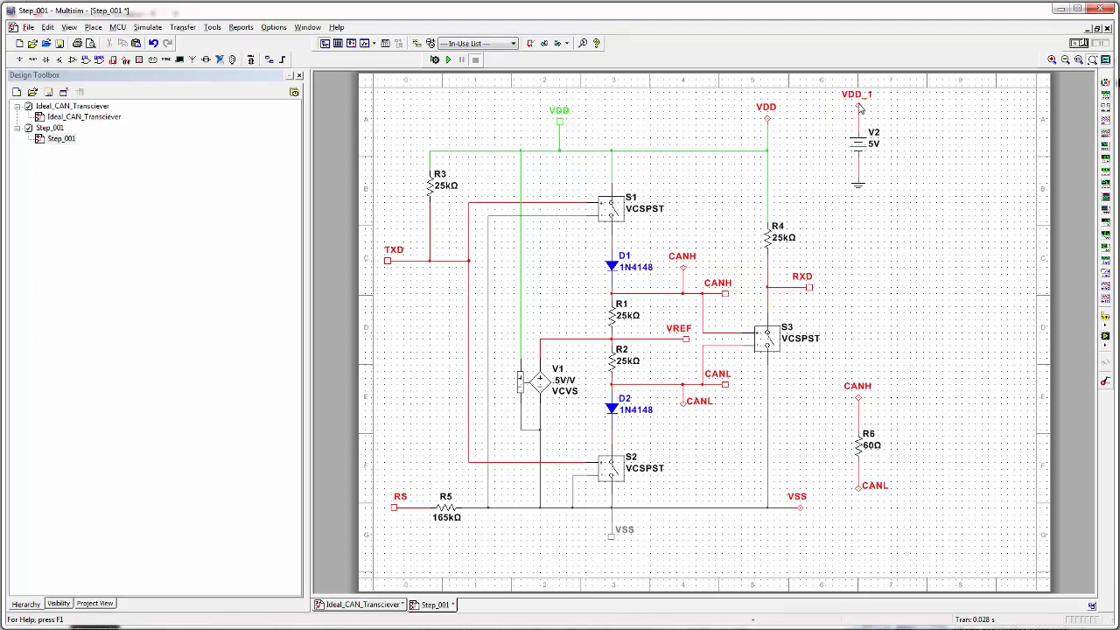
double_click(858, 103)
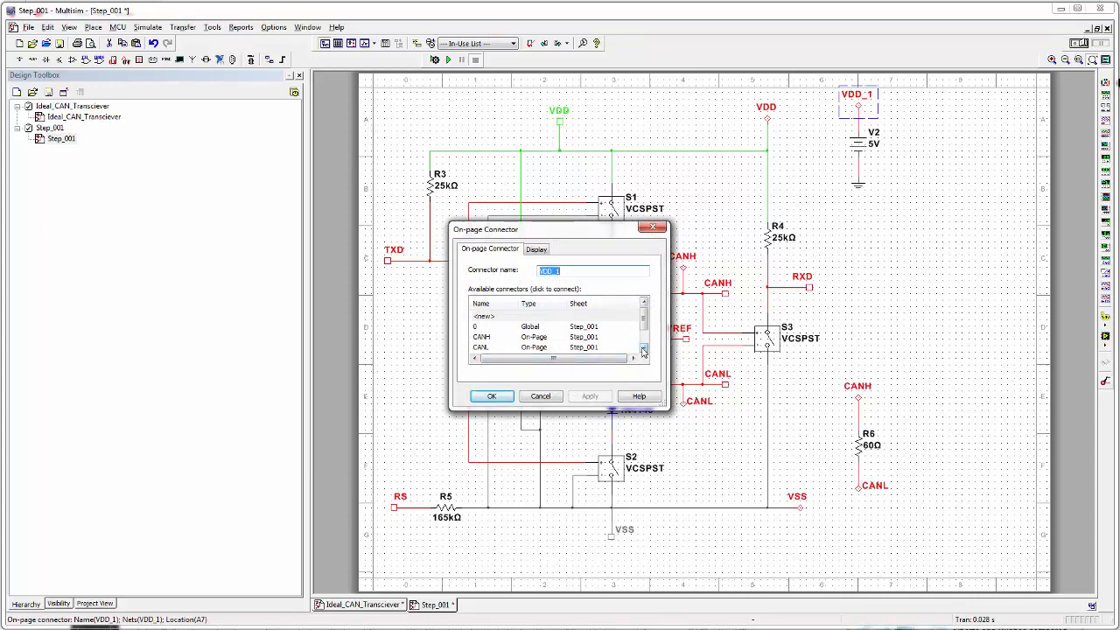
click(643, 350)
click(643, 350)
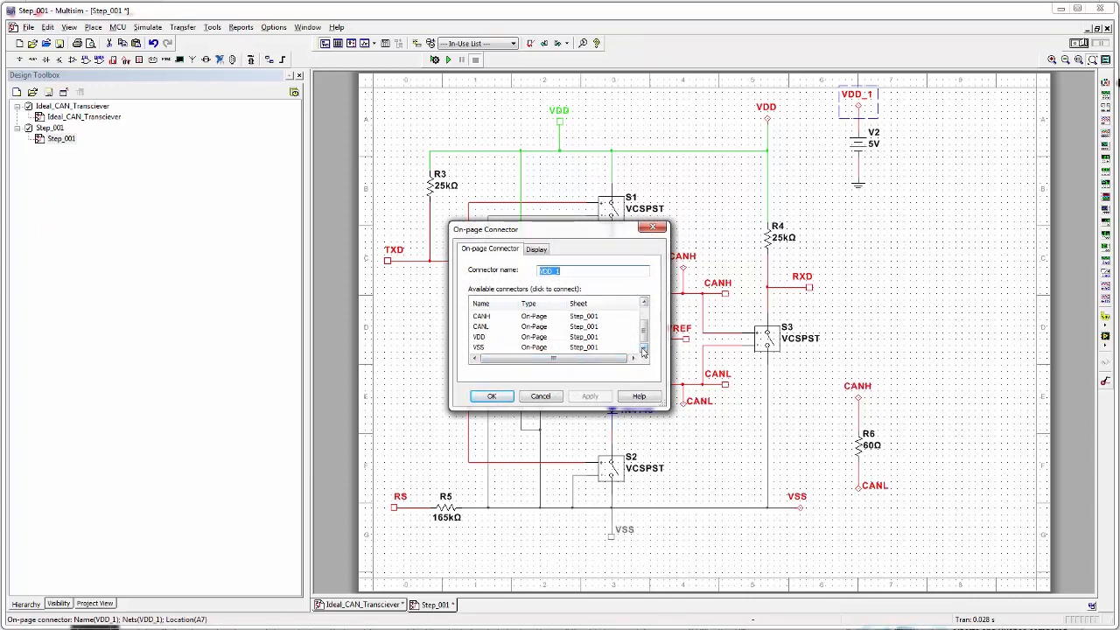
click(487, 338)
click(492, 396)
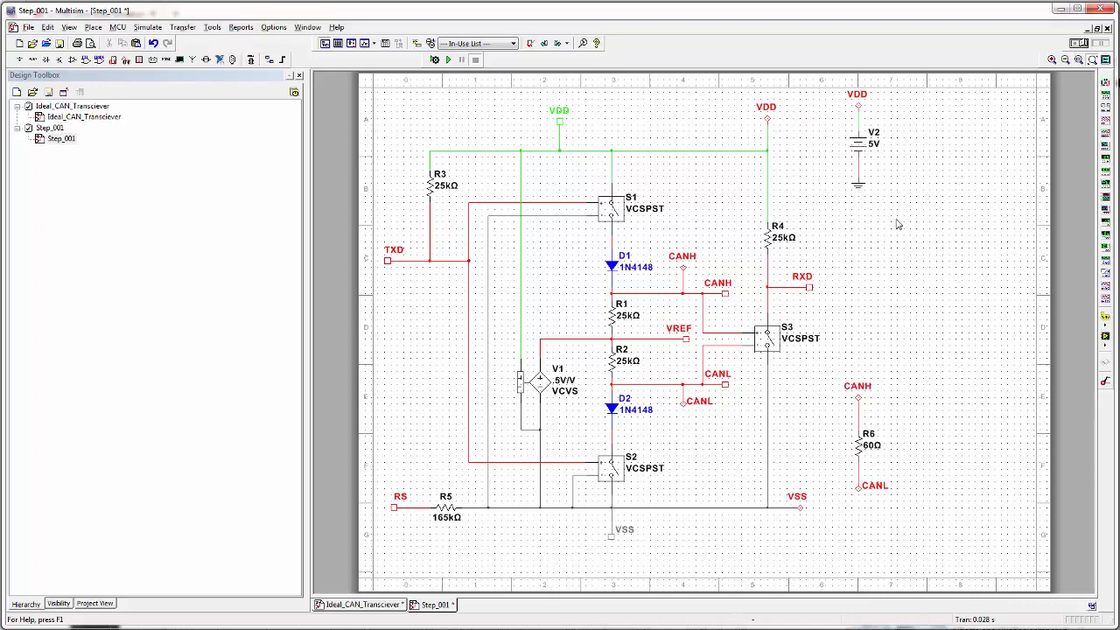
- Add a sideways on-page connector to the left of V2's ground wire, connect it to that wire, and assign it to VSS
key(ctrl+i)
key(ctrl+r)
key(ctrl+r)
key(ctrl+r)
click(829, 169)
double_click(827, 171)
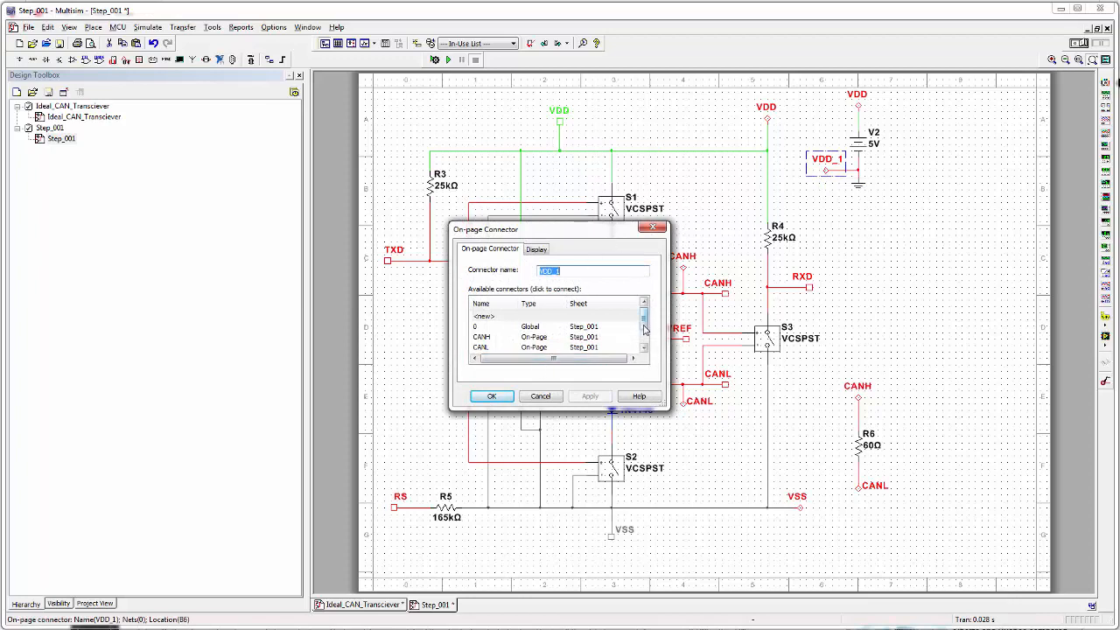
click(645, 328)
click(481, 349)
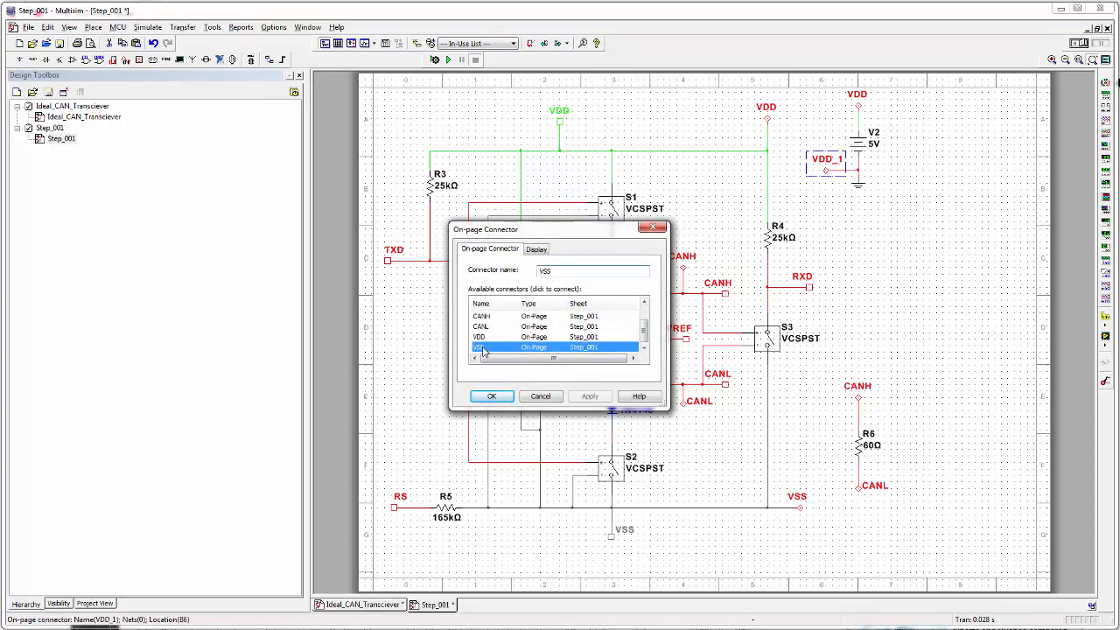
click(493, 396)
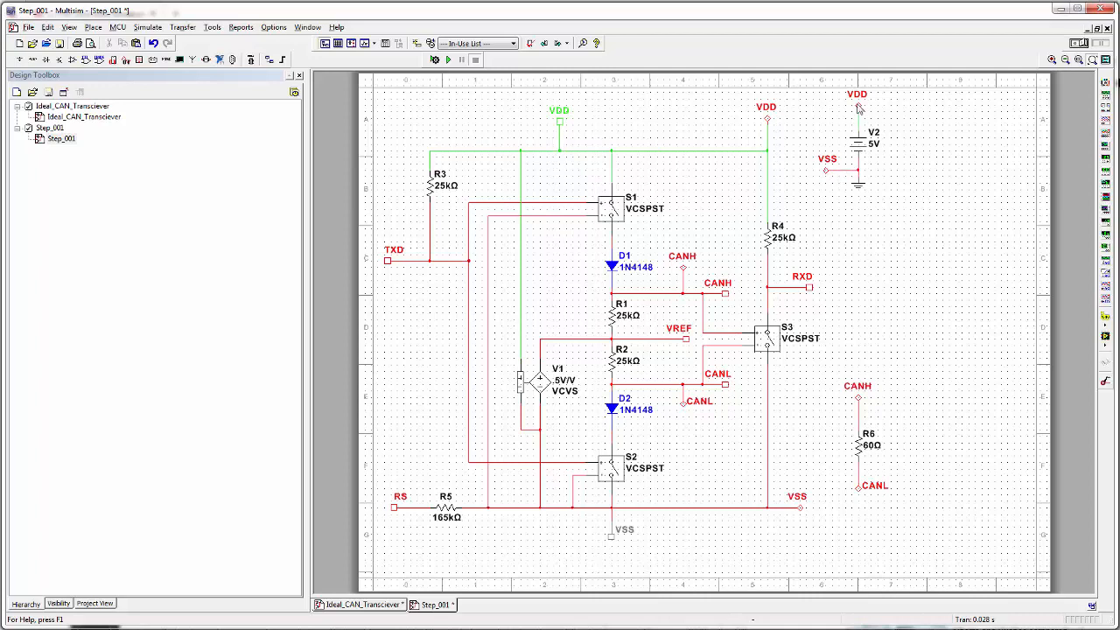
click(857, 169)
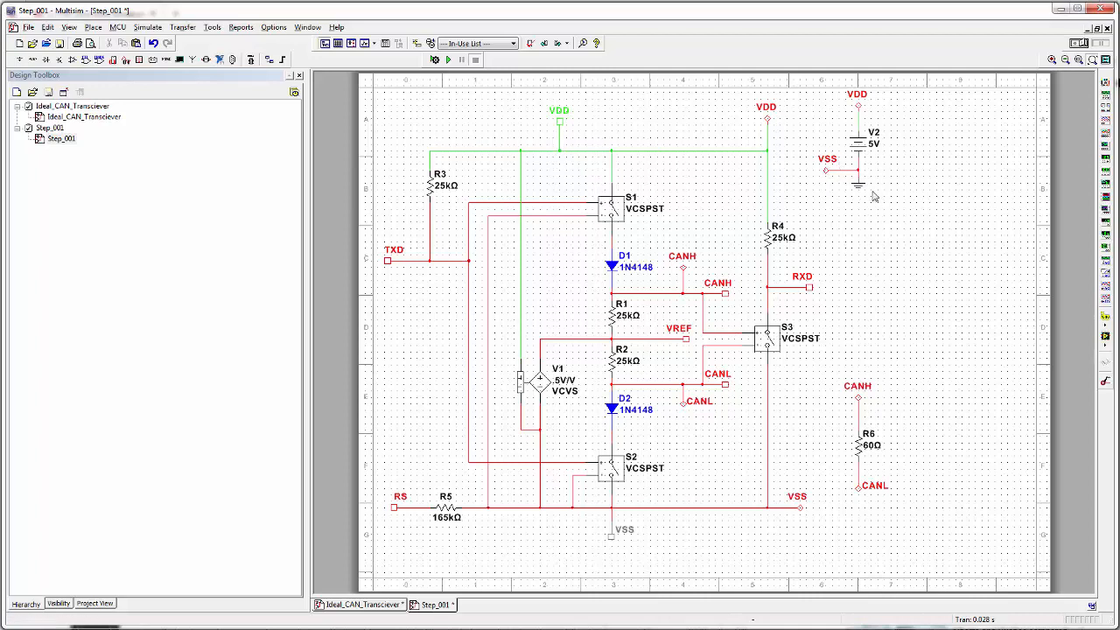
- Place a function generator to the right of V2 and set its waveform to square wave
click(1104, 97)
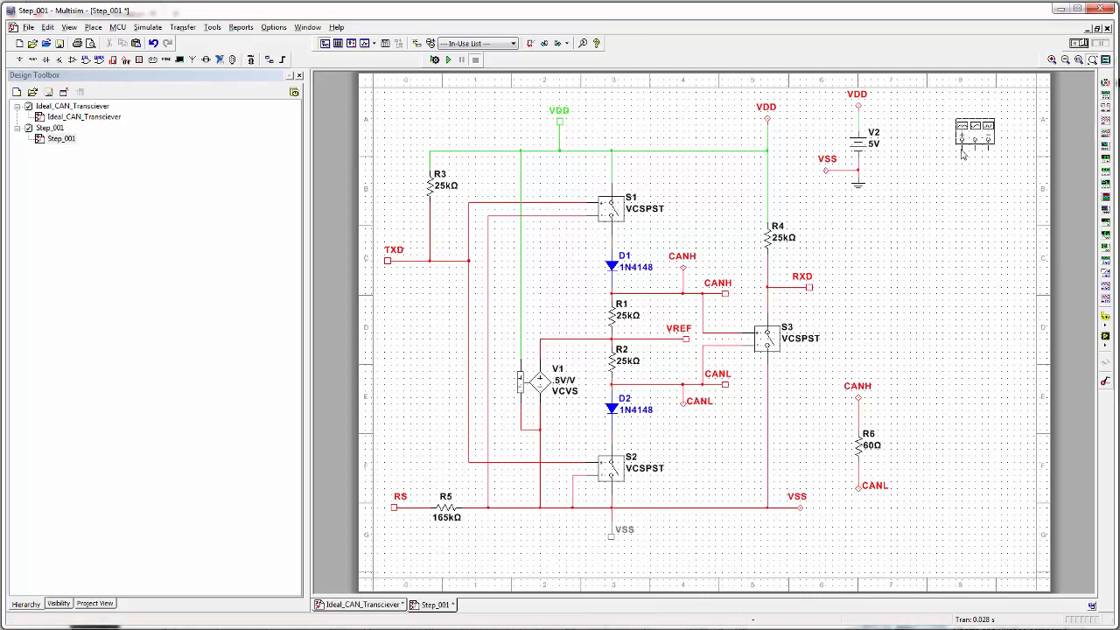
click(965, 147)
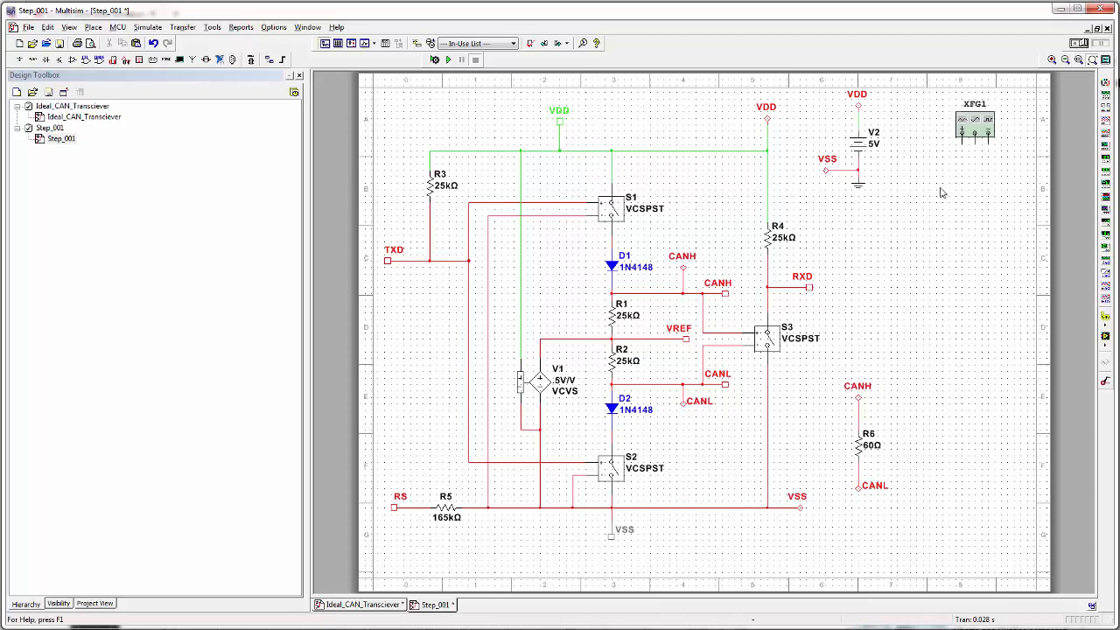
double_click(973, 130)
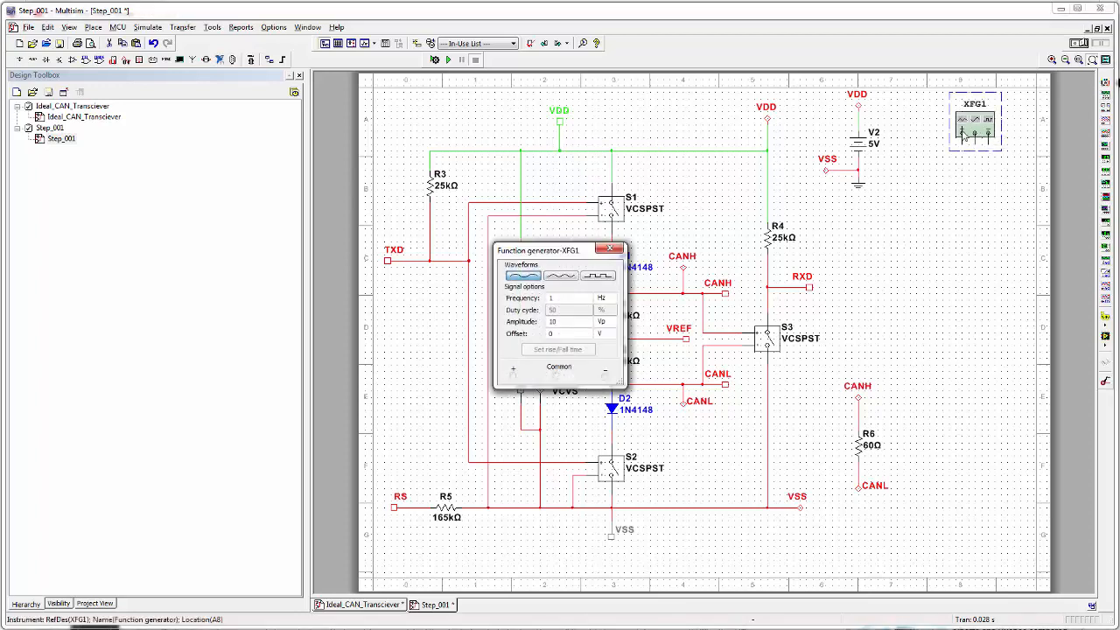
click(560, 277)
click(603, 277)
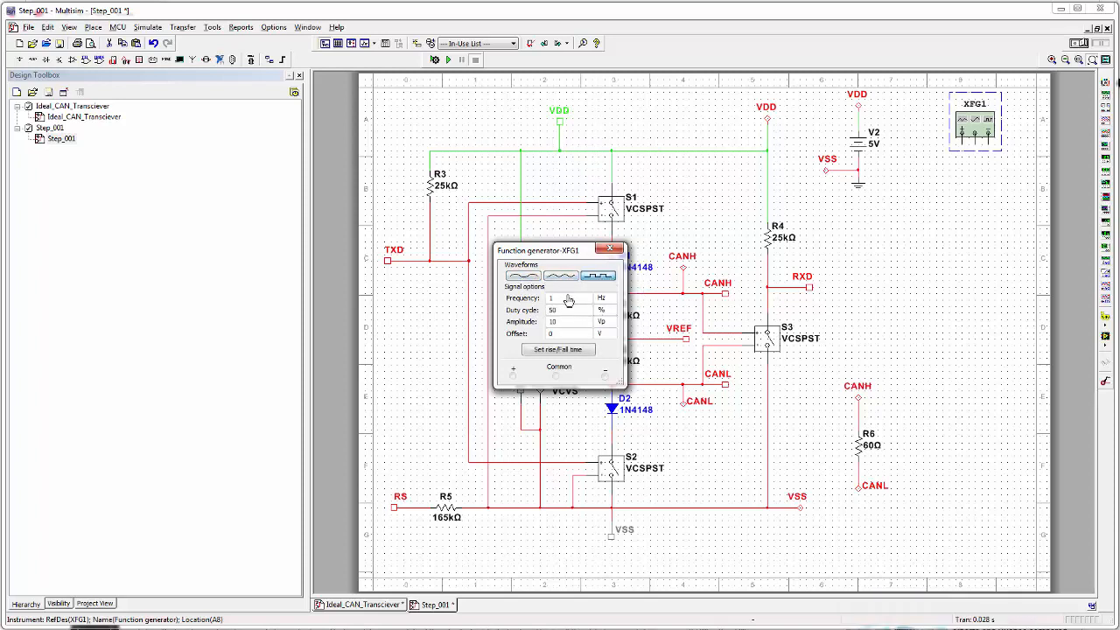
click(564, 300)
click(563, 324)
click(609, 251)
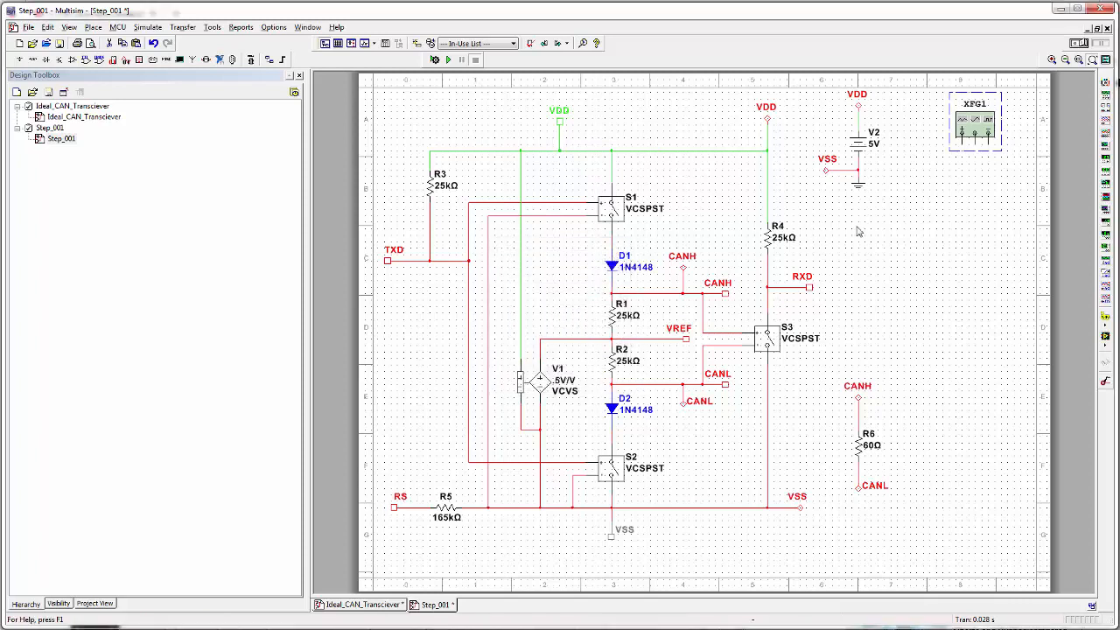
click(994, 218)
- Copy the VSS on-page connector beside V2 to below XFG1's positive terminal, rotated to face up toward it
click(827, 175)
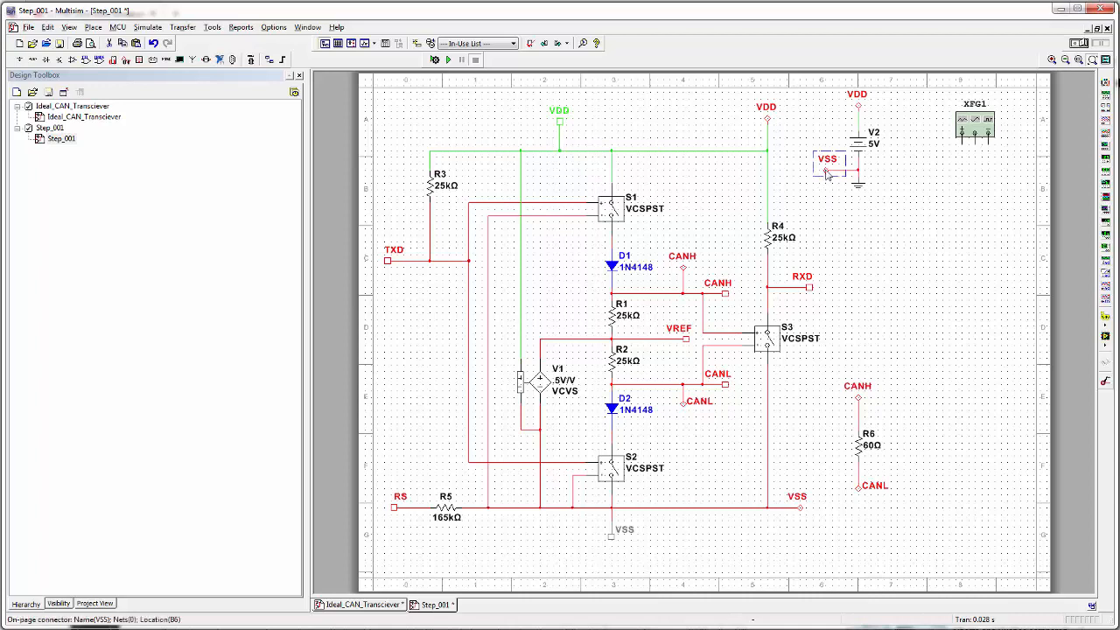
key(ctrl+c)
key(ctrl+v)
key(ctrl+r)
click(959, 174)
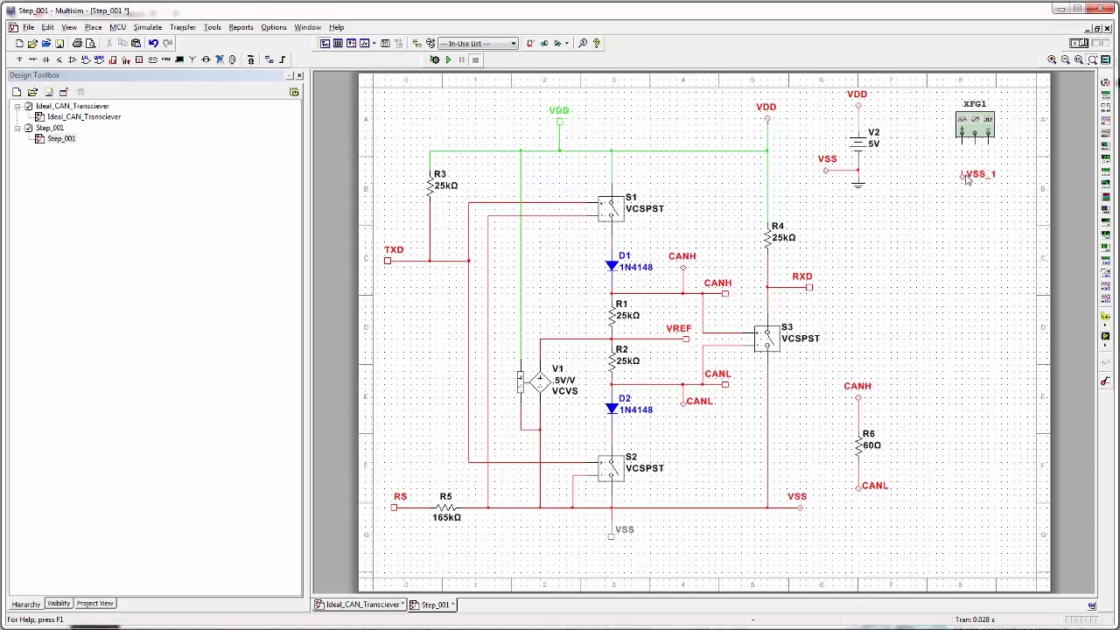
- Rename the connector copy under XFG1 to TXD, move its label to its left side, and wire it to XFG1's positive terminal
double_click(964, 178)
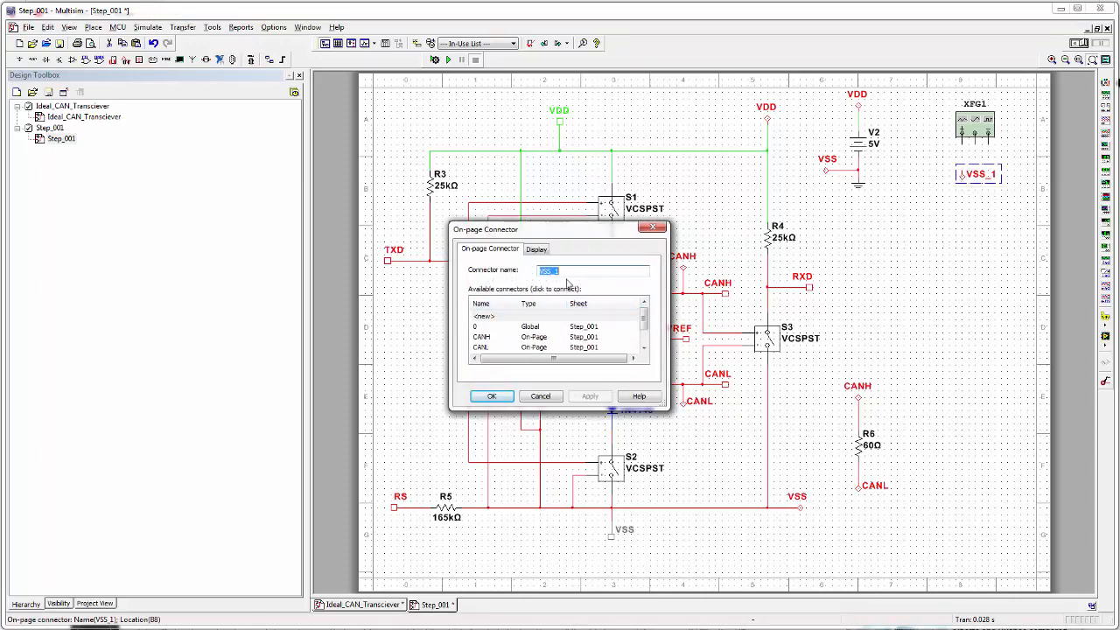
text(TXD)
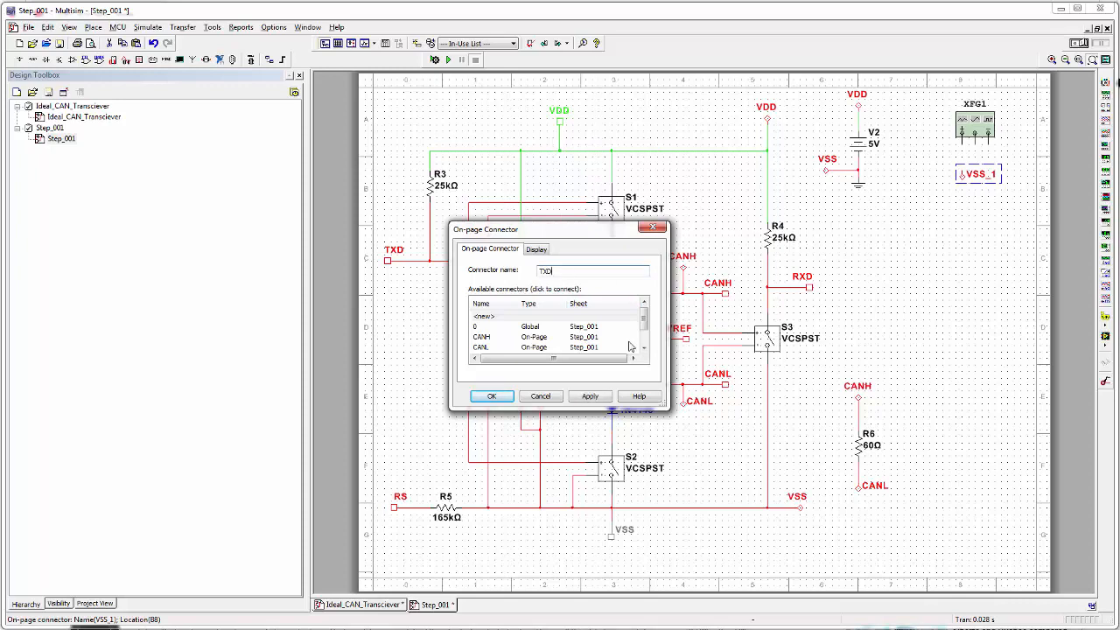
click(491, 397)
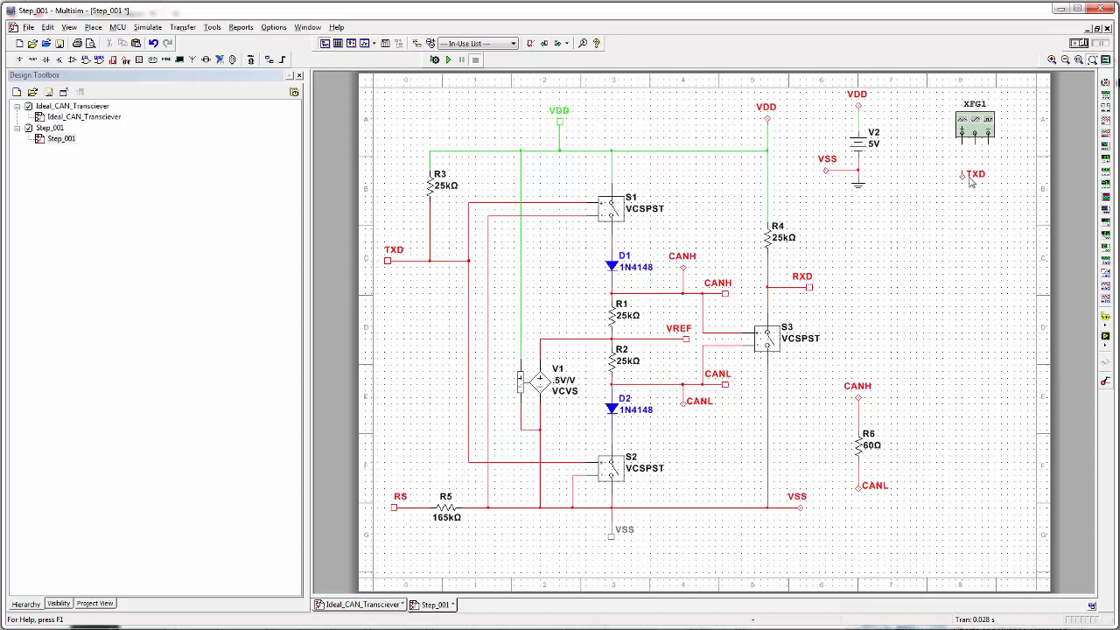
drag(973, 179, 940, 182)
click(962, 177)
- Place another copy of the VSS on-page connector below and beside XFG1's TXD connector, rotated to face up
key(ctrl+r)
key(ctrl+r)
key(ctrl+r)
key(ctrl+r)
key(ctrl+r)
key(ctrl+r)
key(ctrl+r)
key(ctrl+r)
click(969, 222)
- Assign the new connector copy below XFG1 to VSS and attach it to XFG1's common terminal
double_click(985, 221)
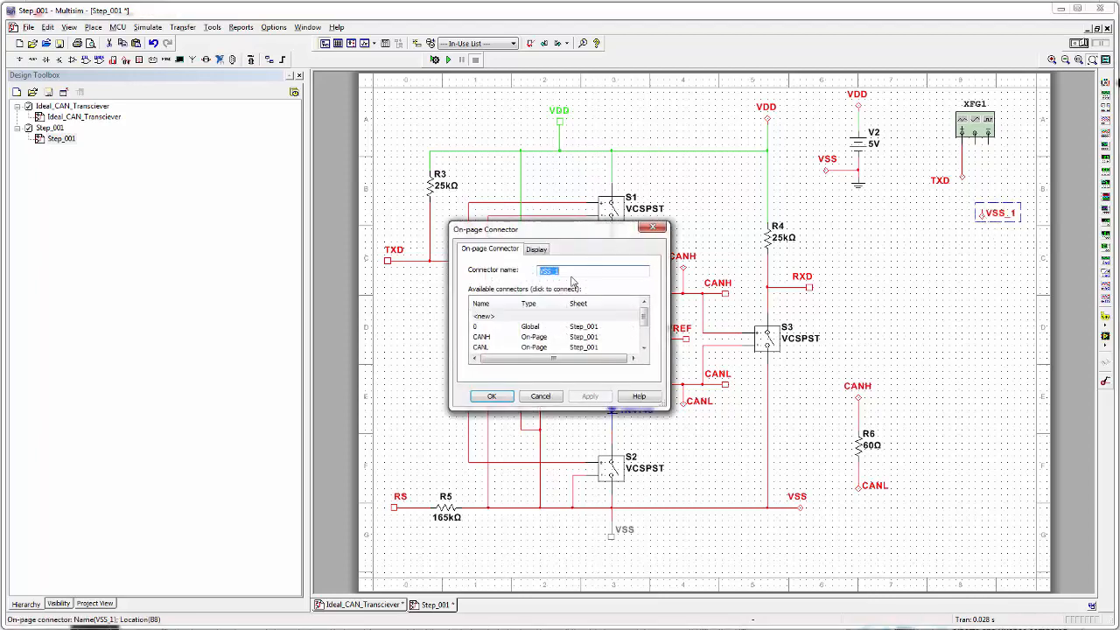
drag(645, 320, 645, 338)
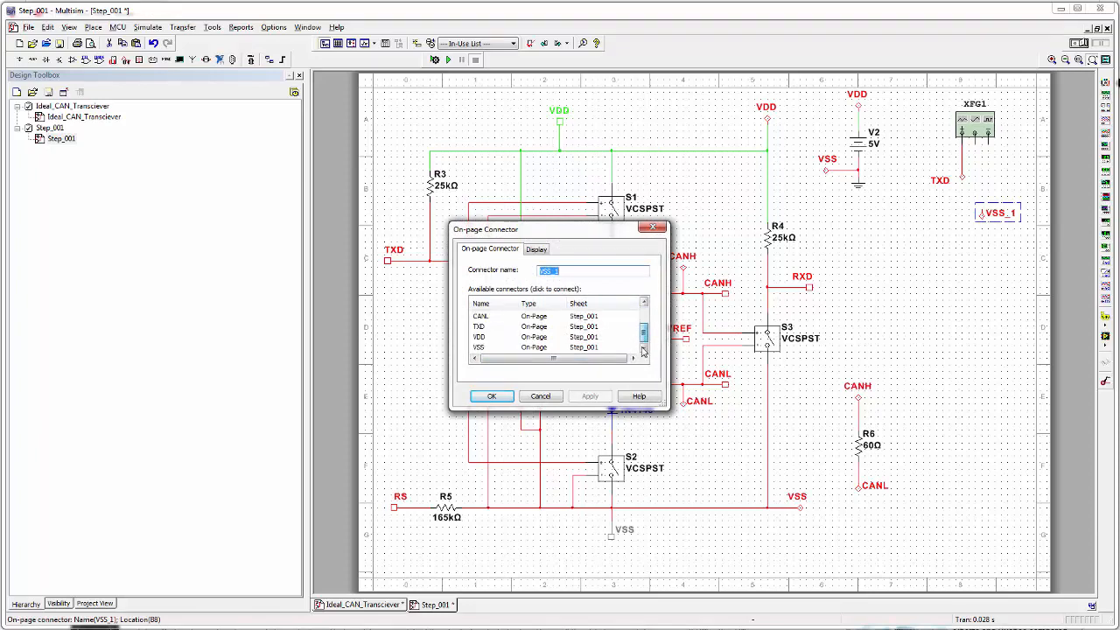
click(507, 347)
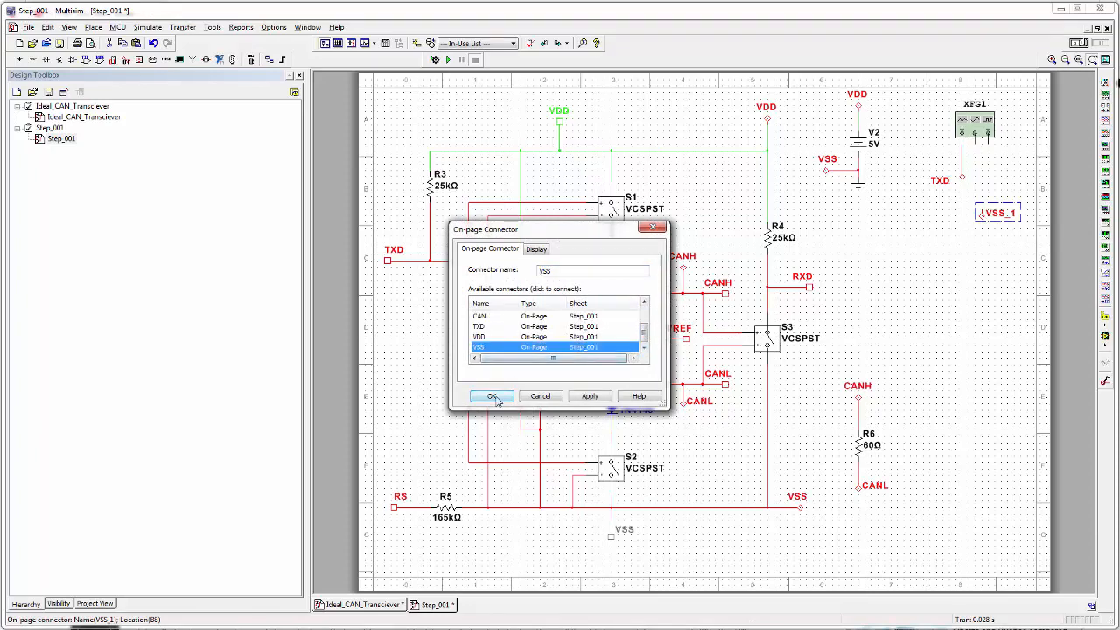
click(492, 395)
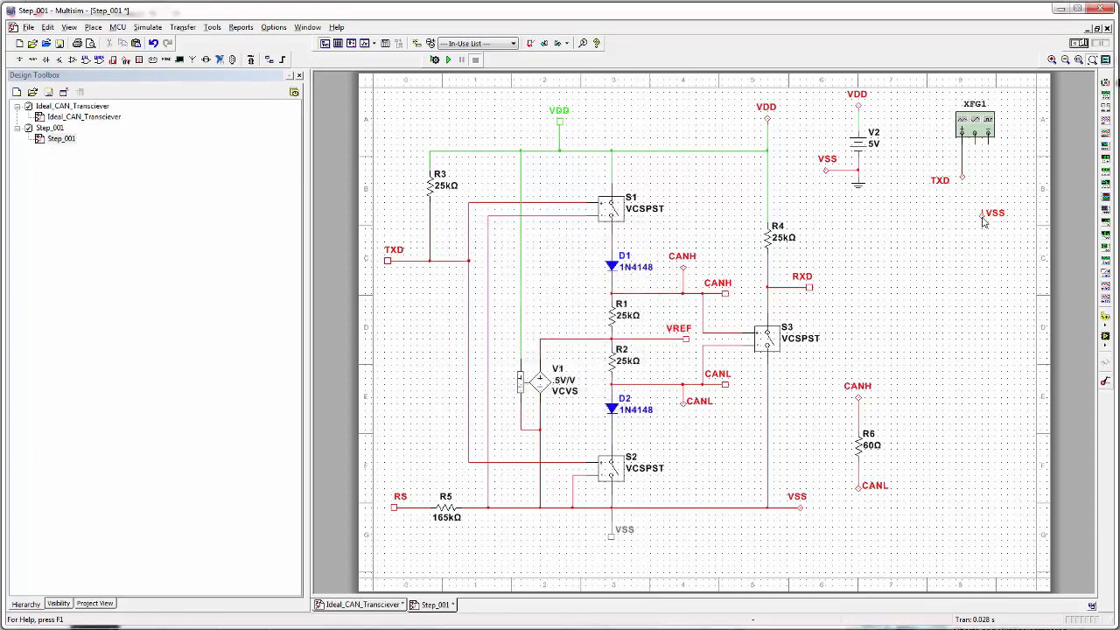
drag(983, 222, 979, 178)
click(975, 172)
- Place a rotated copy of the VSS on-page connector below R3, under the TXD wire
key(ctrl+v)
key(ctrl+r)
click(430, 293)
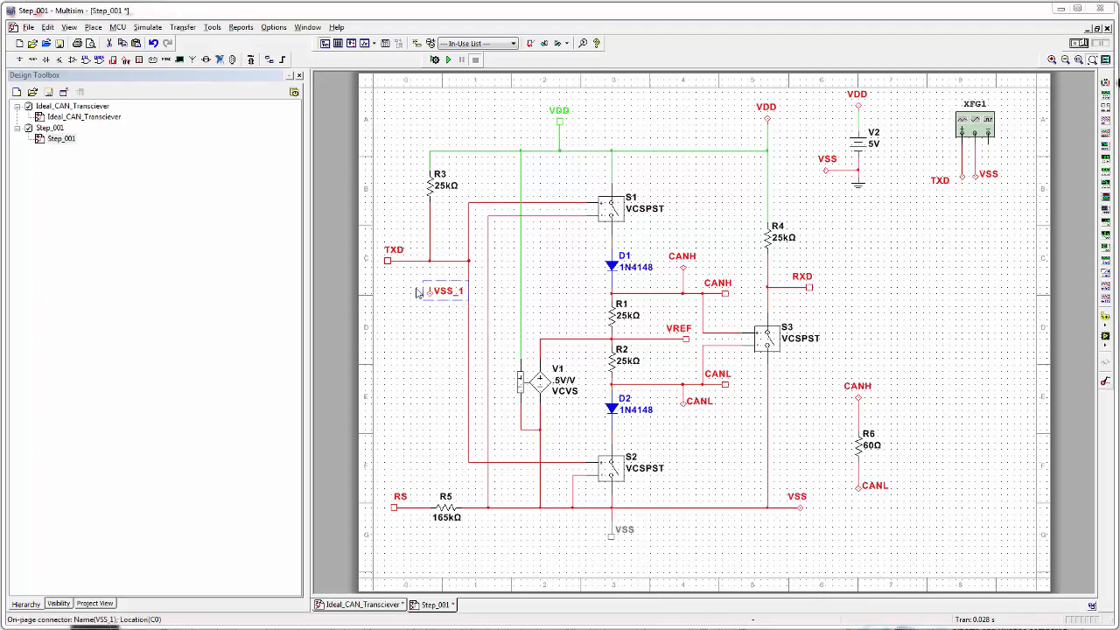
- Assign the connector copy below R3 to TXD, wired to the TXD line above it, and save the design
double_click(429, 296)
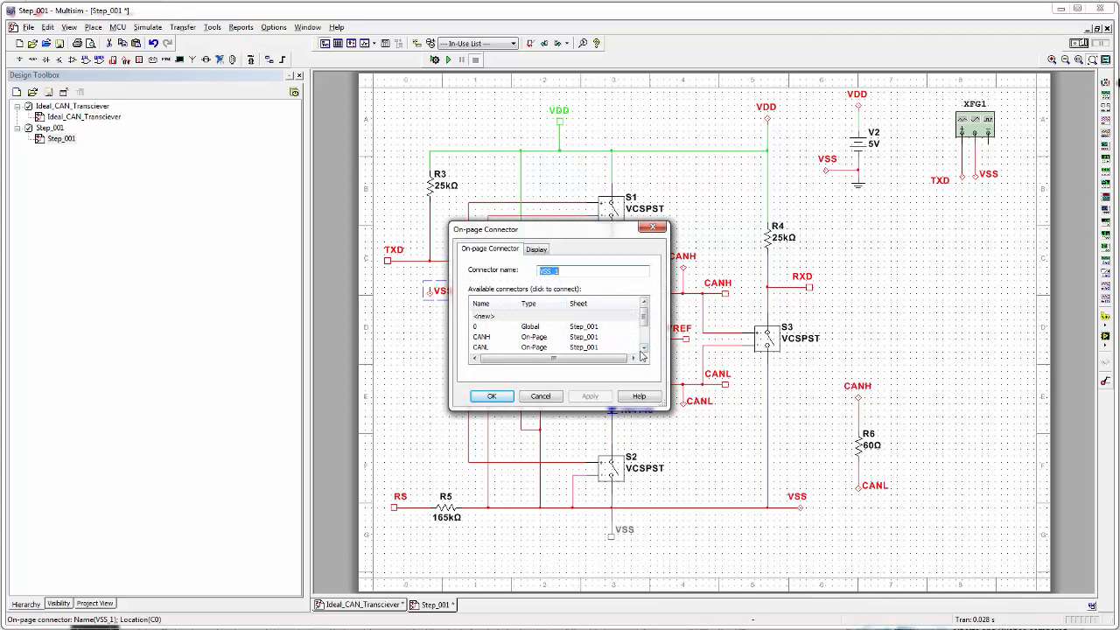
click(643, 349)
click(643, 349)
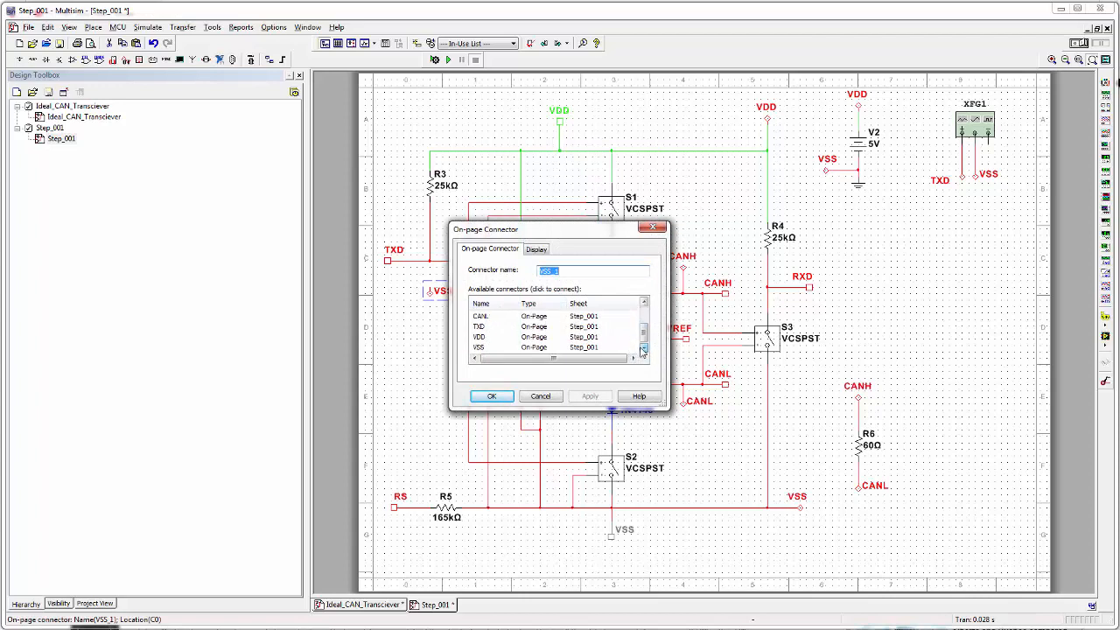
click(486, 327)
click(490, 397)
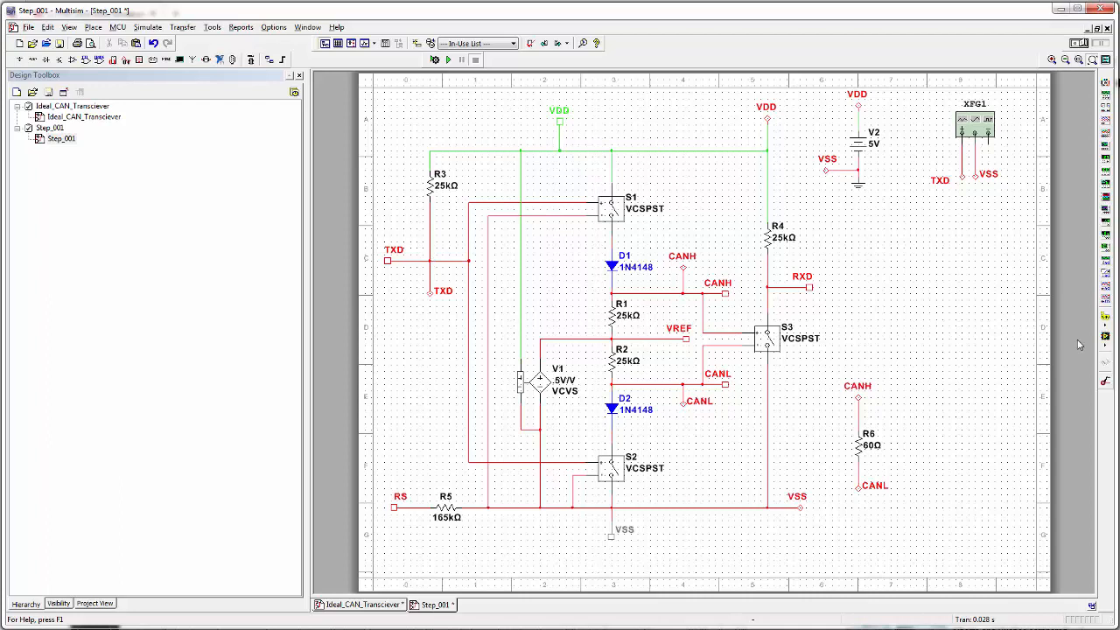
key(ctrl+s)
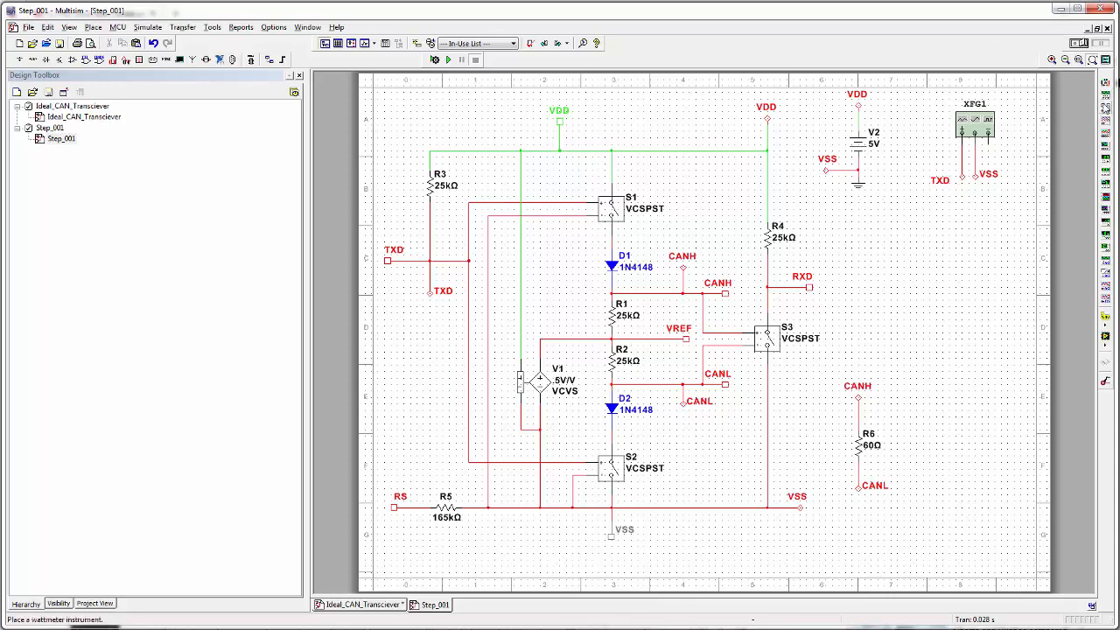
- Place a two-channel oscilloscope above and beside R6 and wire the negative terminals of channels A and B to the VSS line below S3
click(1105, 125)
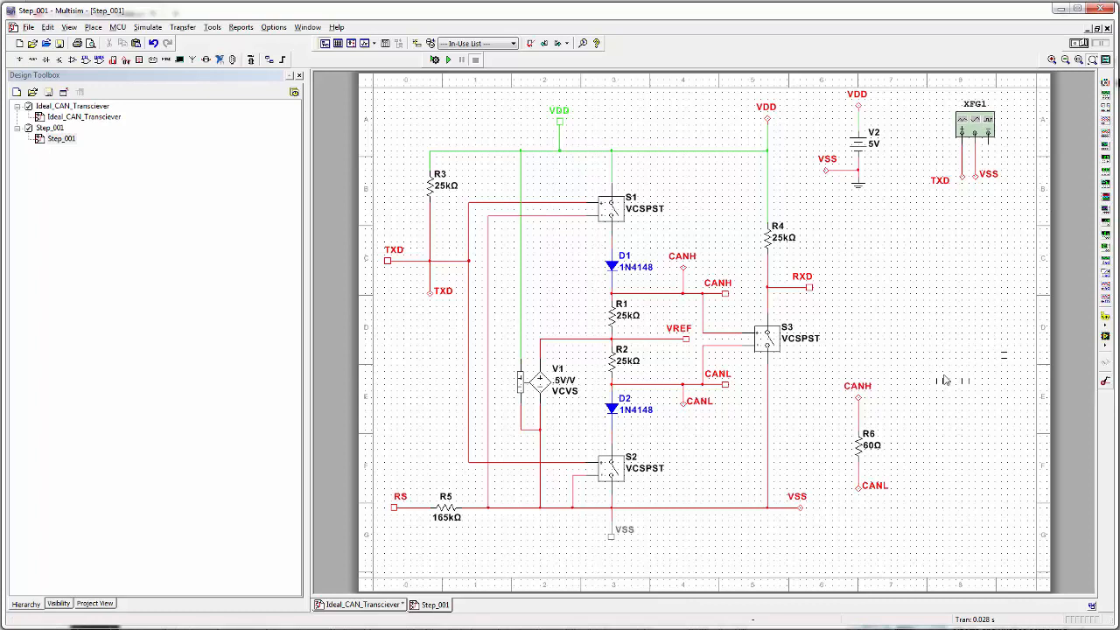
click(937, 370)
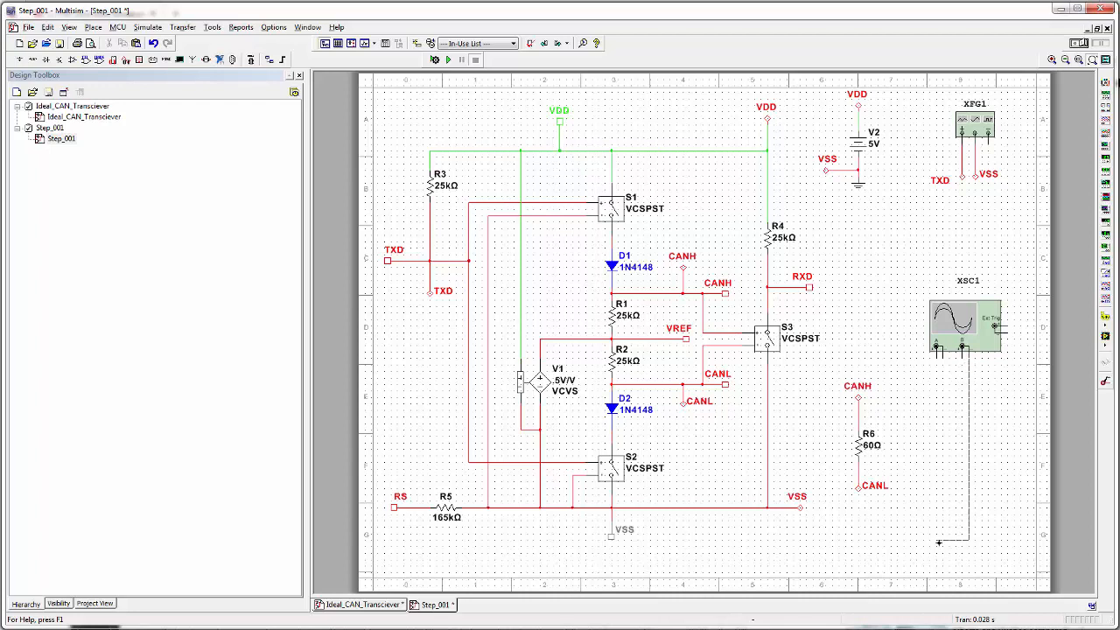
click(766, 507)
click(970, 378)
- Wire XSC1's channel A positive terminal to the CANH side of R6 and channel B's to the CANL side
click(936, 349)
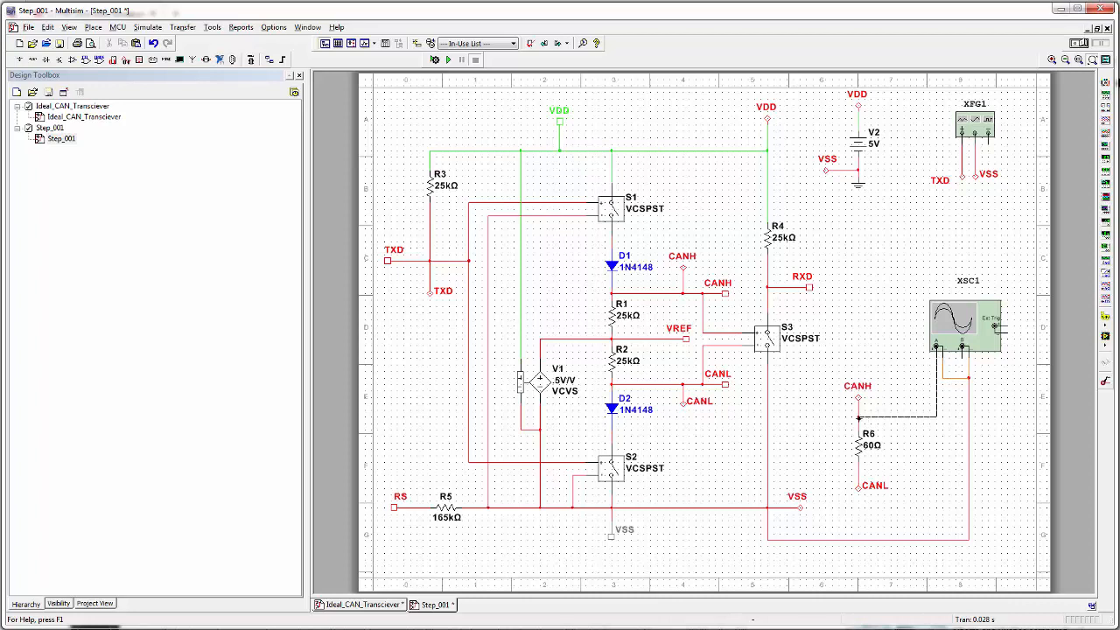
click(858, 418)
click(962, 348)
click(857, 470)
- Run the simulation, examine the CANH and CANL traces on oscilloscope XSC1, and stop the simulation
click(1083, 45)
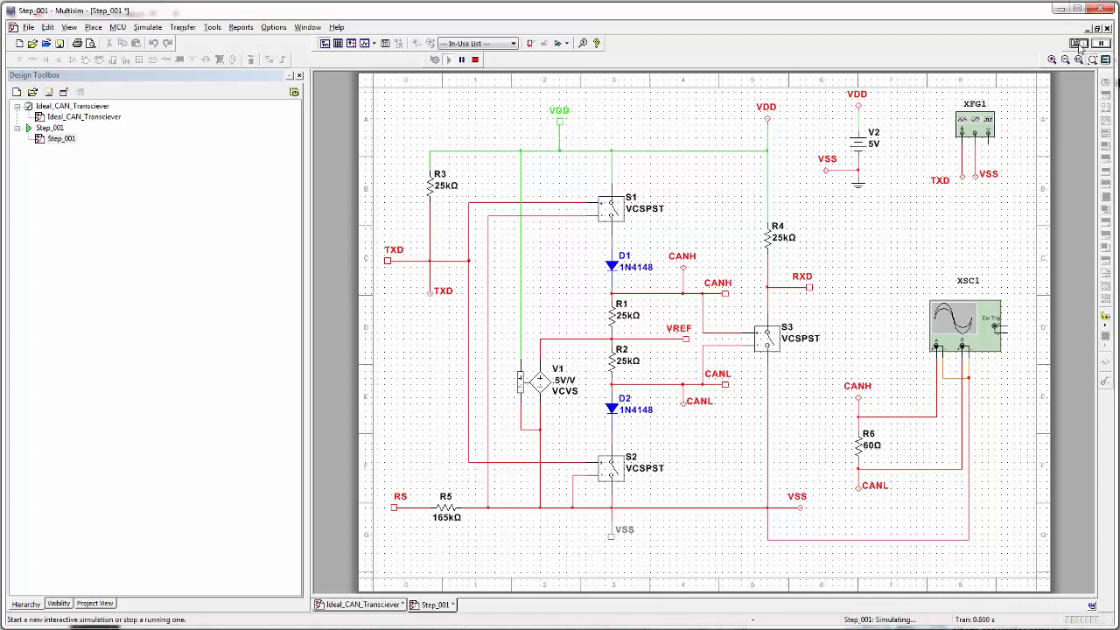
double_click(962, 326)
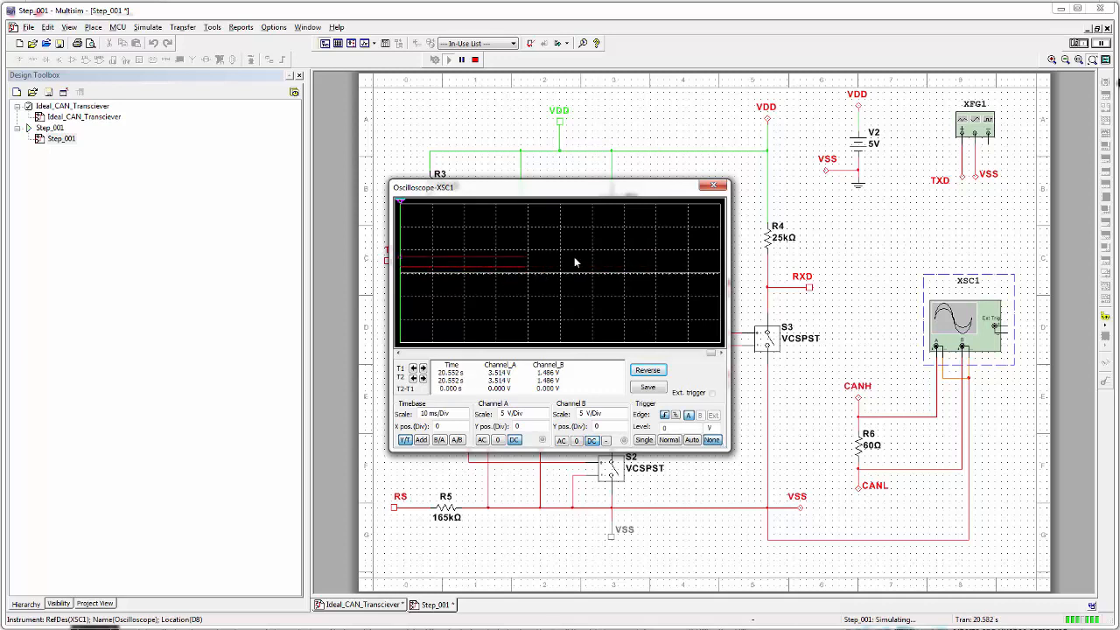
click(1073, 43)
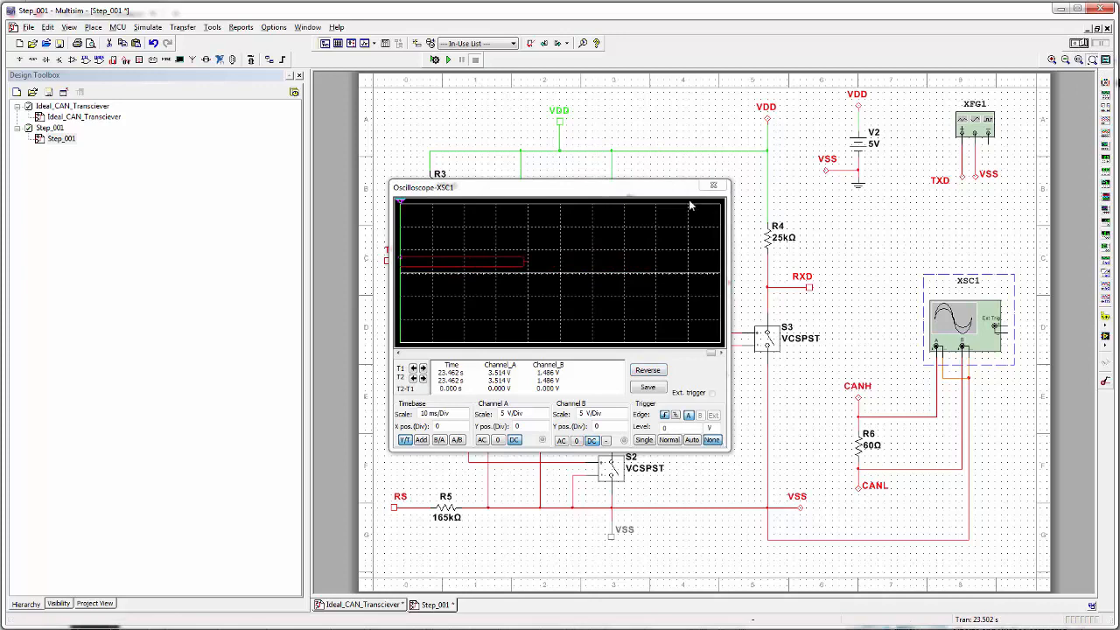
click(712, 186)
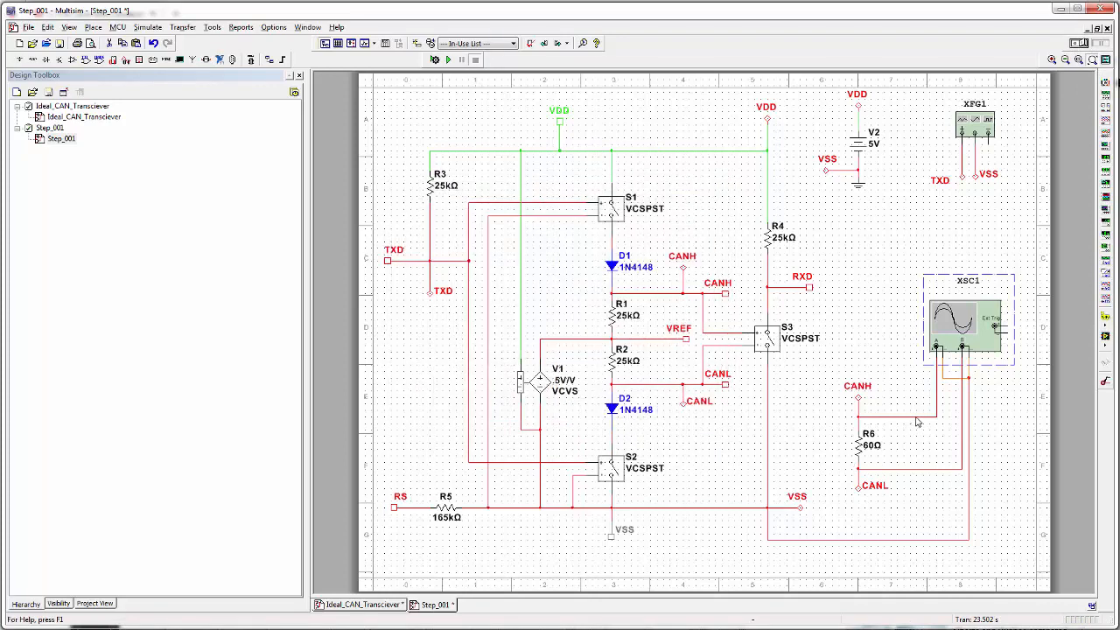
- Colour the wire segment from XSC1's channel A to CANH green and the one from channel B to CANL blue
right_click(917, 423)
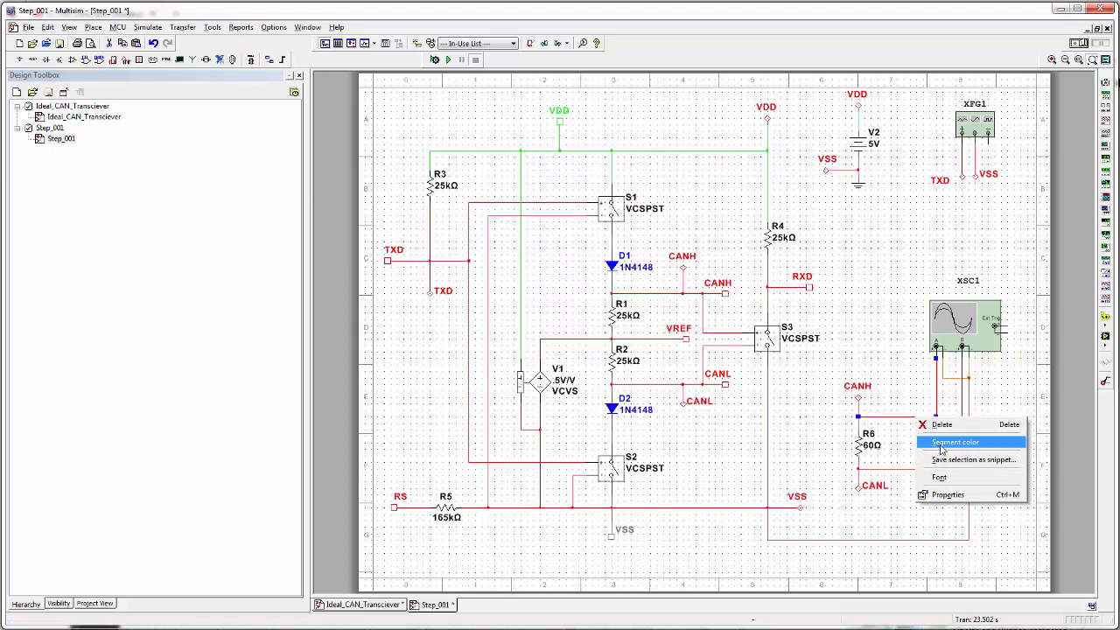
click(942, 443)
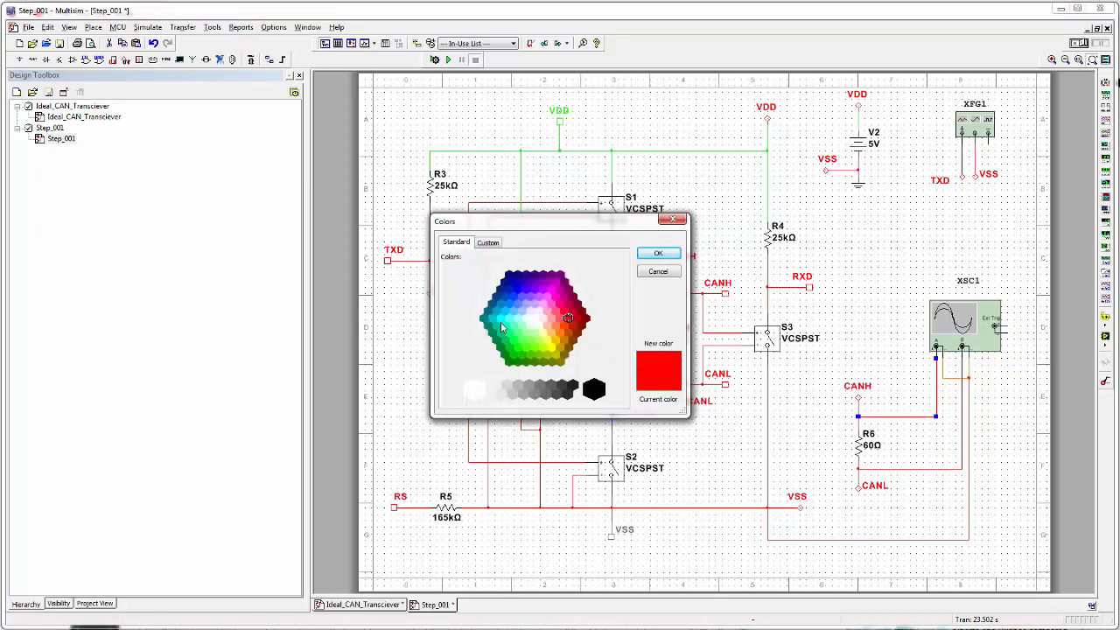
click(517, 348)
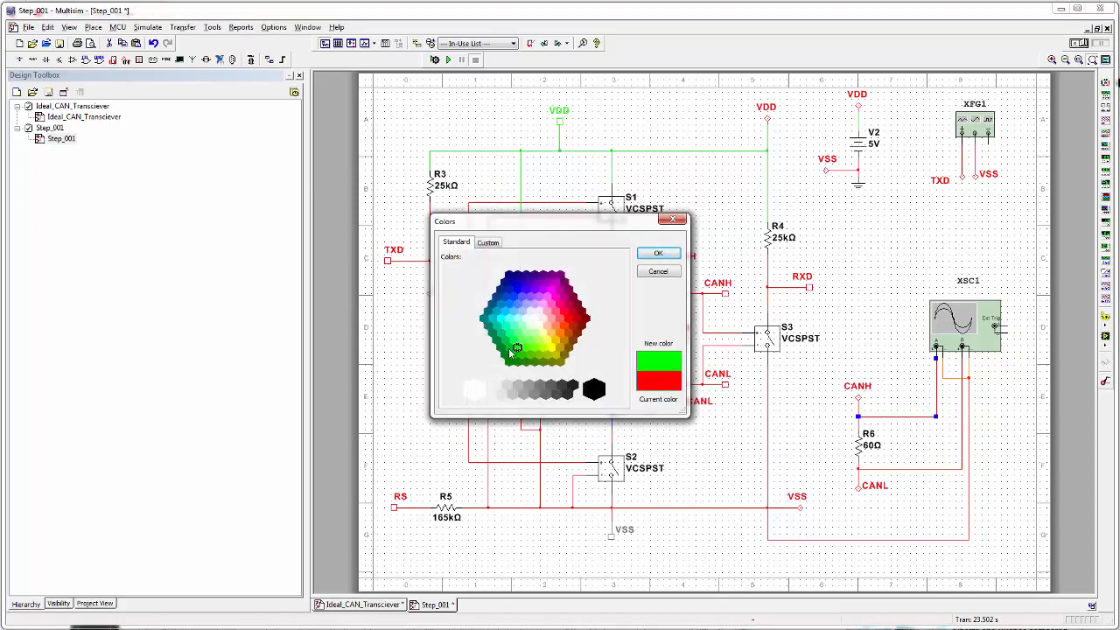
click(658, 253)
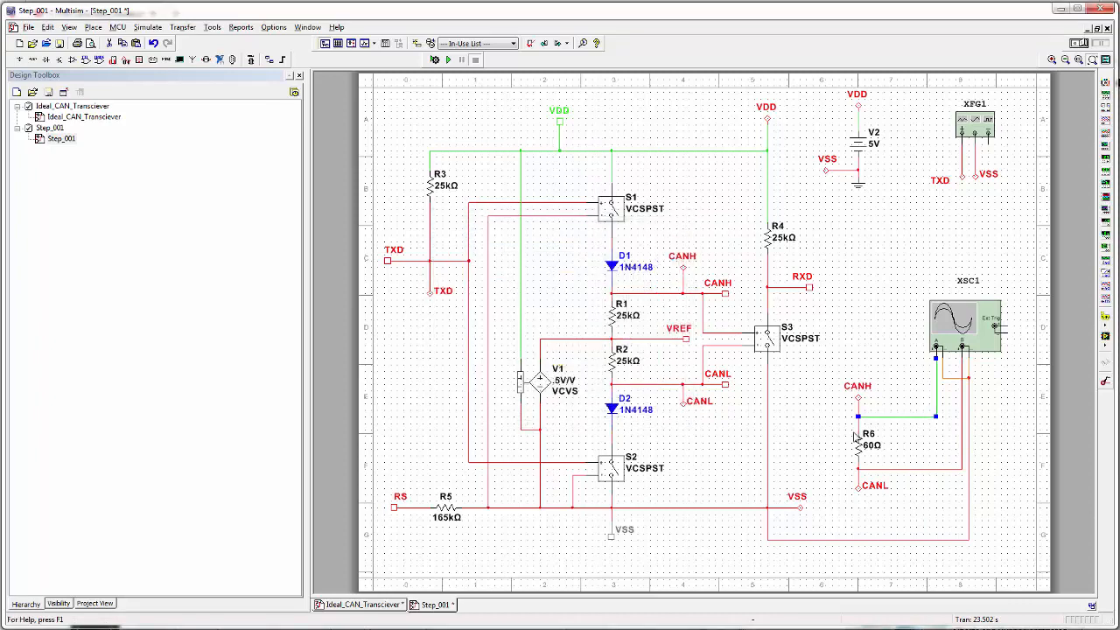
right_click(917, 470)
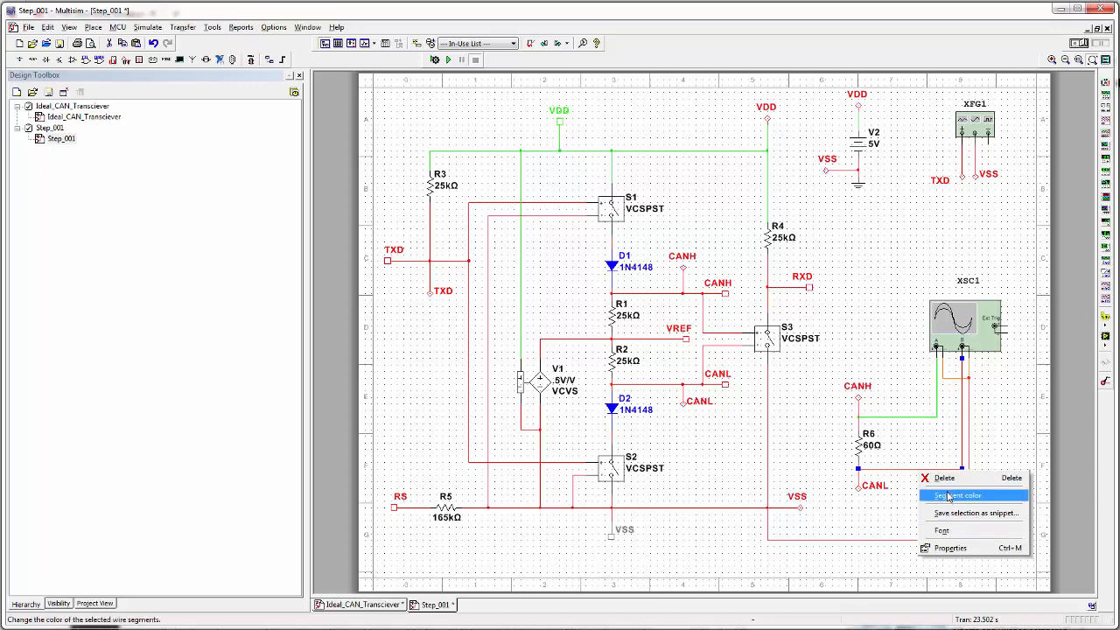
click(949, 500)
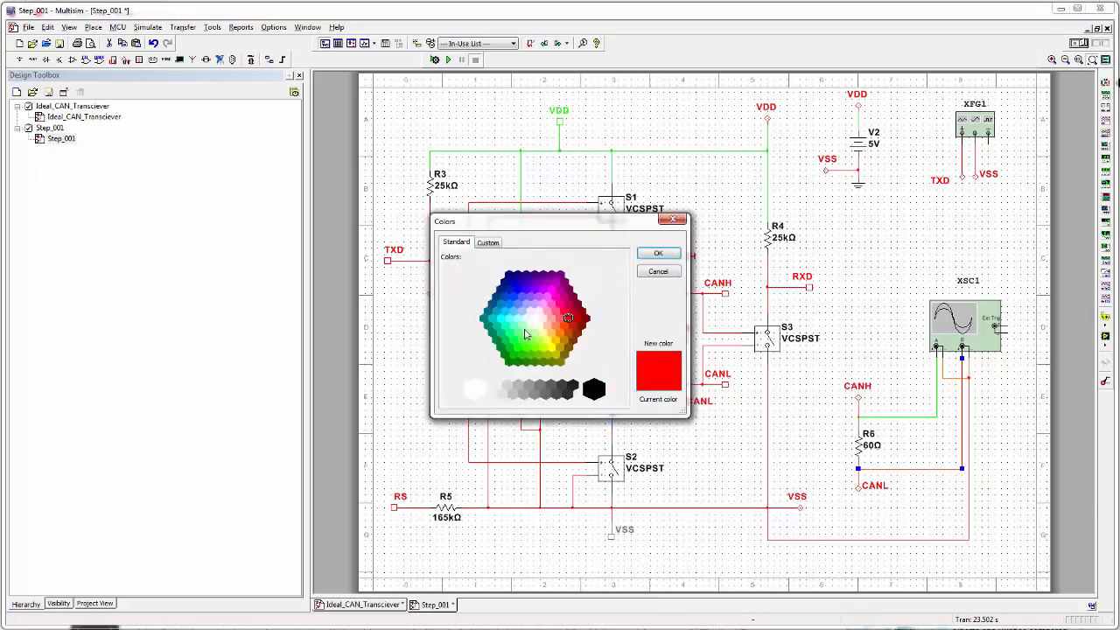
click(658, 254)
- Rerun the simulation to inspect the coloured traces on XSC1, and stop it
key(F5)
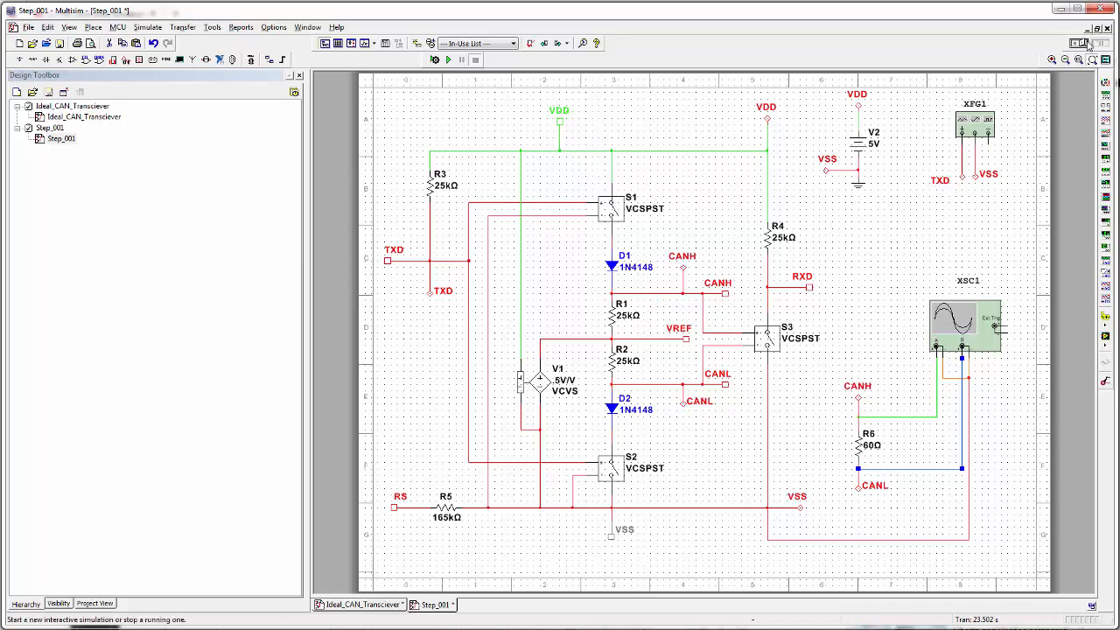
double_click(956, 329)
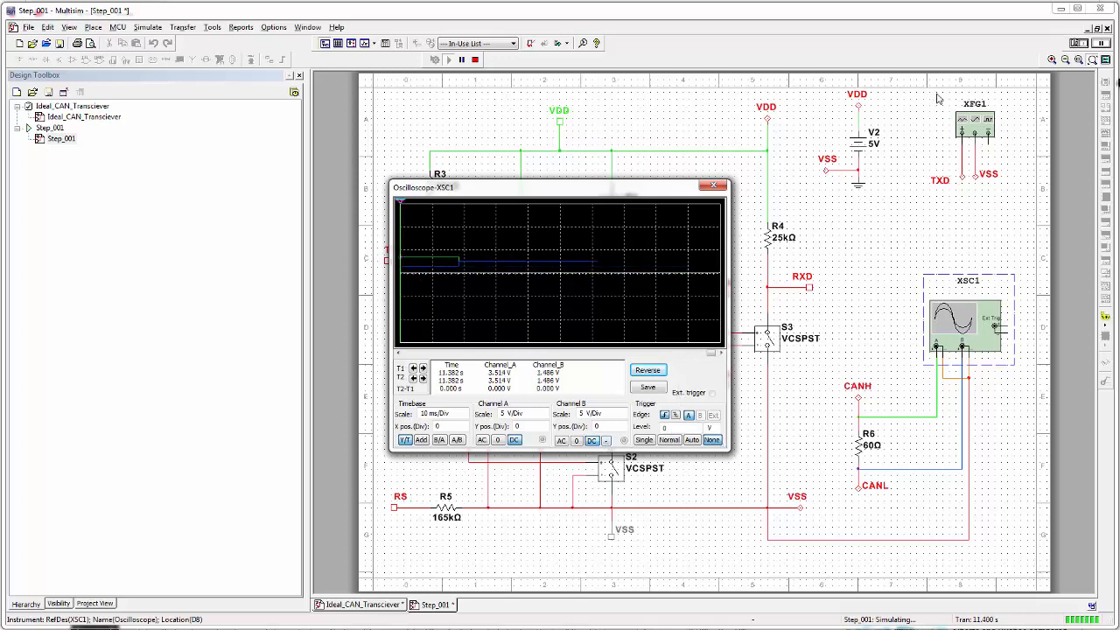
click(1076, 44)
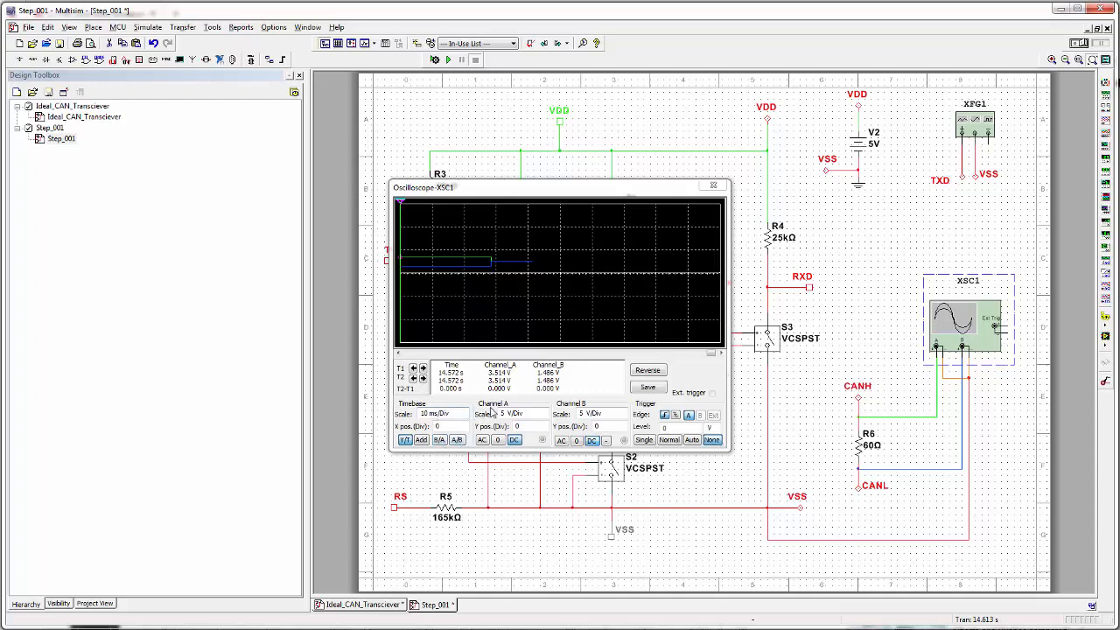
- Set the scale of oscilloscope channels A and B to 1 V/Div each
click(543, 418)
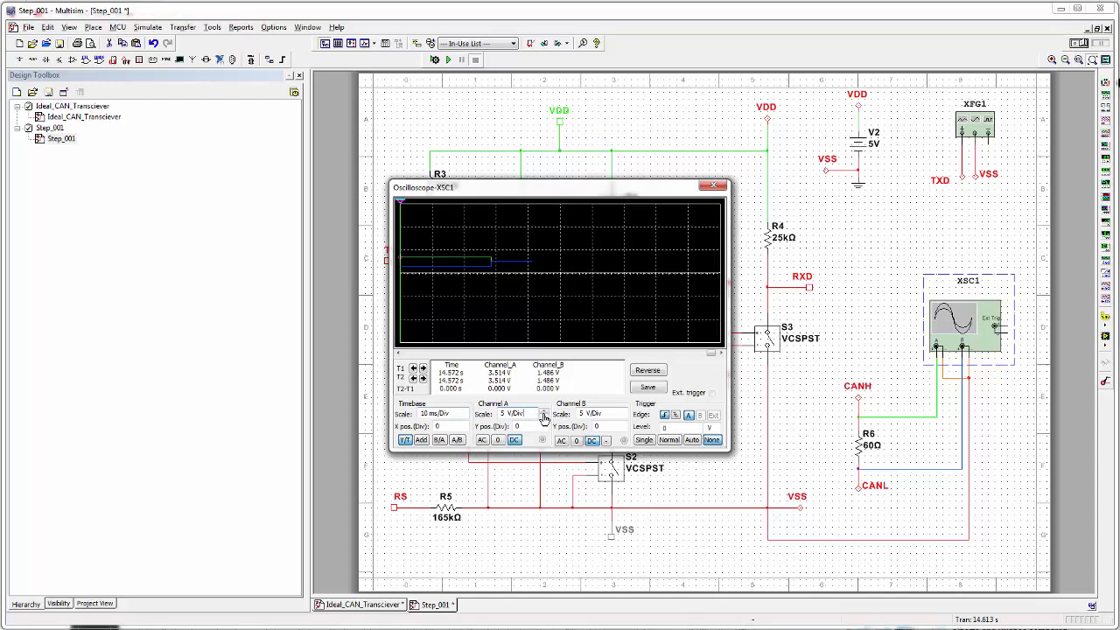
click(542, 418)
click(543, 417)
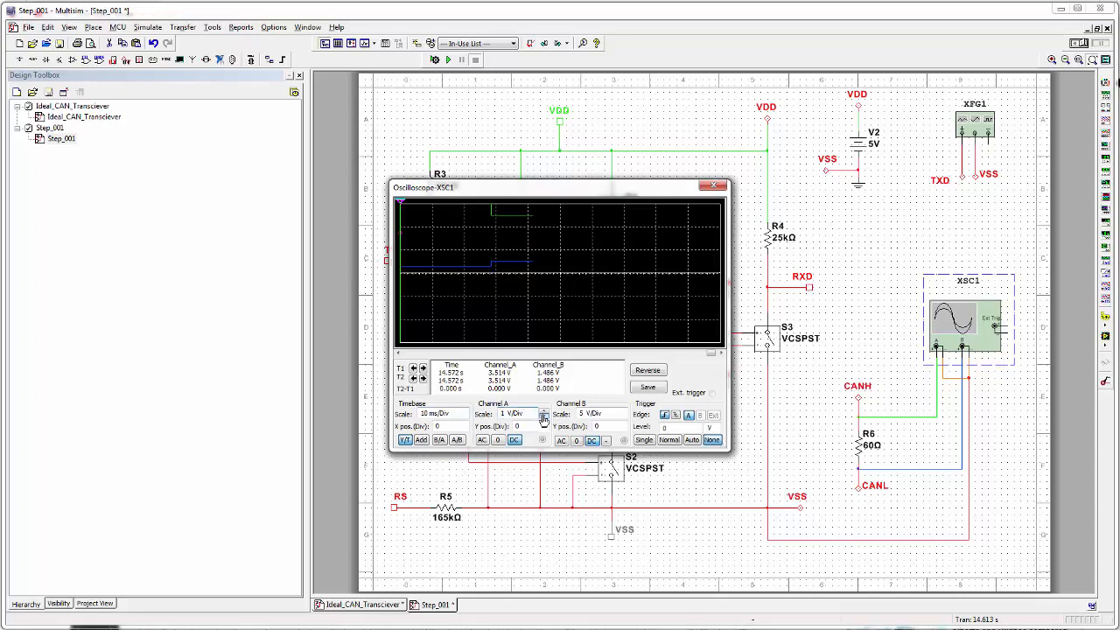
click(620, 417)
click(622, 417)
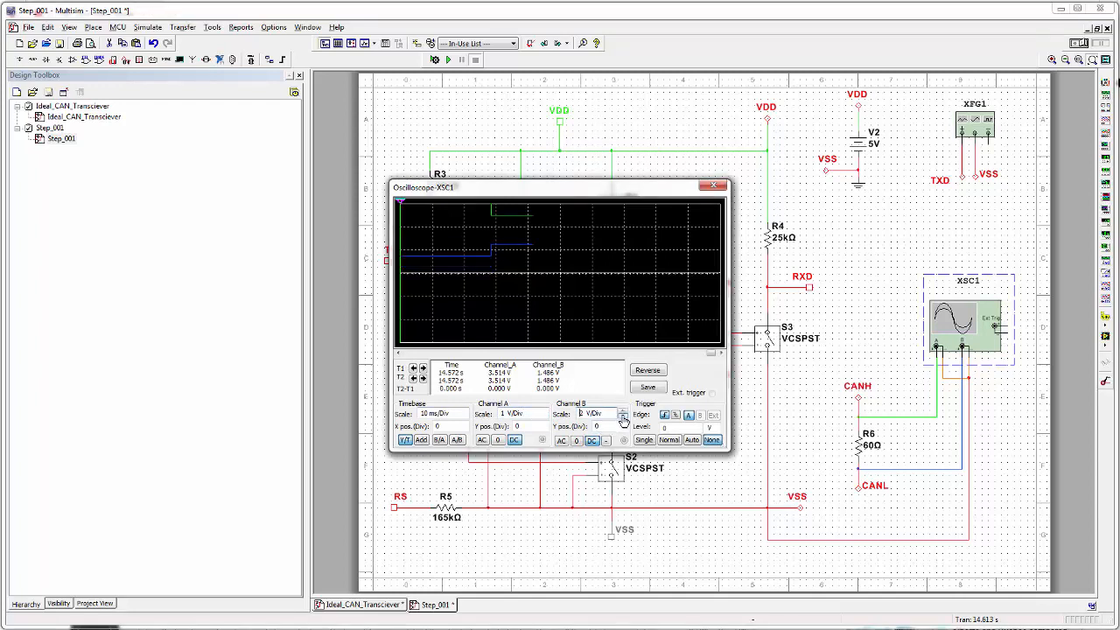
click(622, 418)
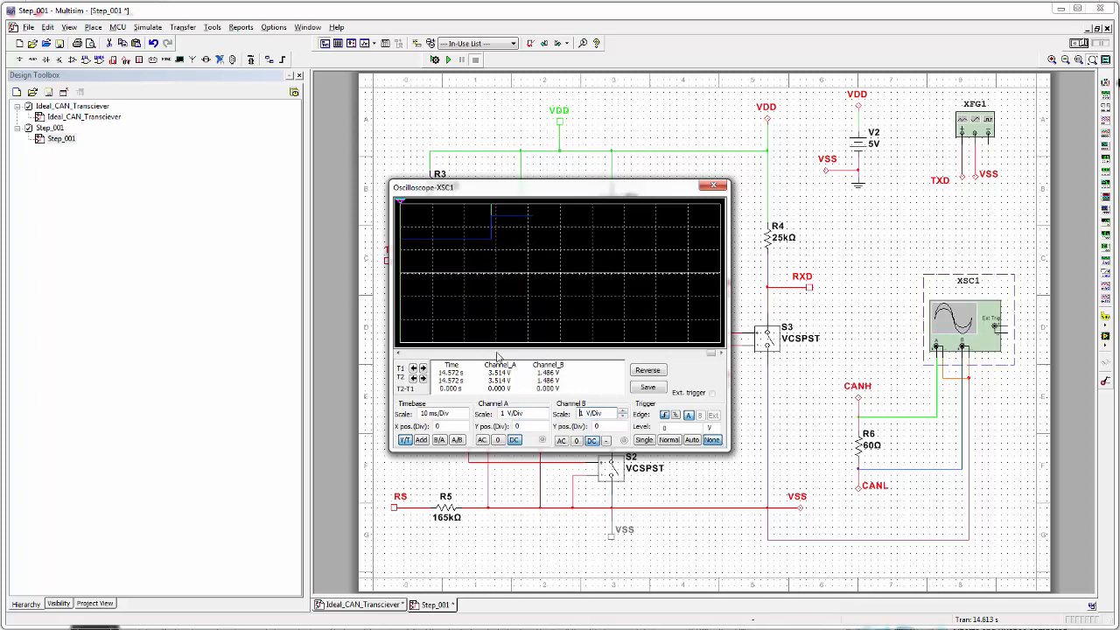
- Set channel A's vertical position to -1.6 divisions on the oscilloscope
click(535, 427)
click(545, 423)
click(543, 431)
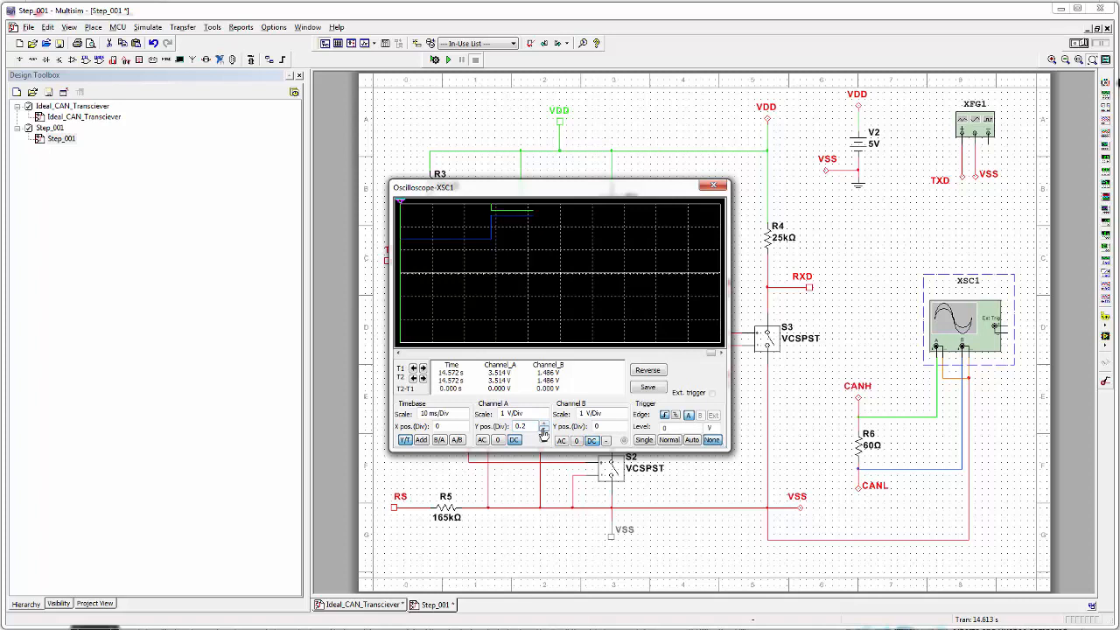
click(544, 431)
click(543, 431)
click(543, 430)
click(544, 431)
click(543, 430)
click(543, 431)
click(543, 431)
click(543, 431)
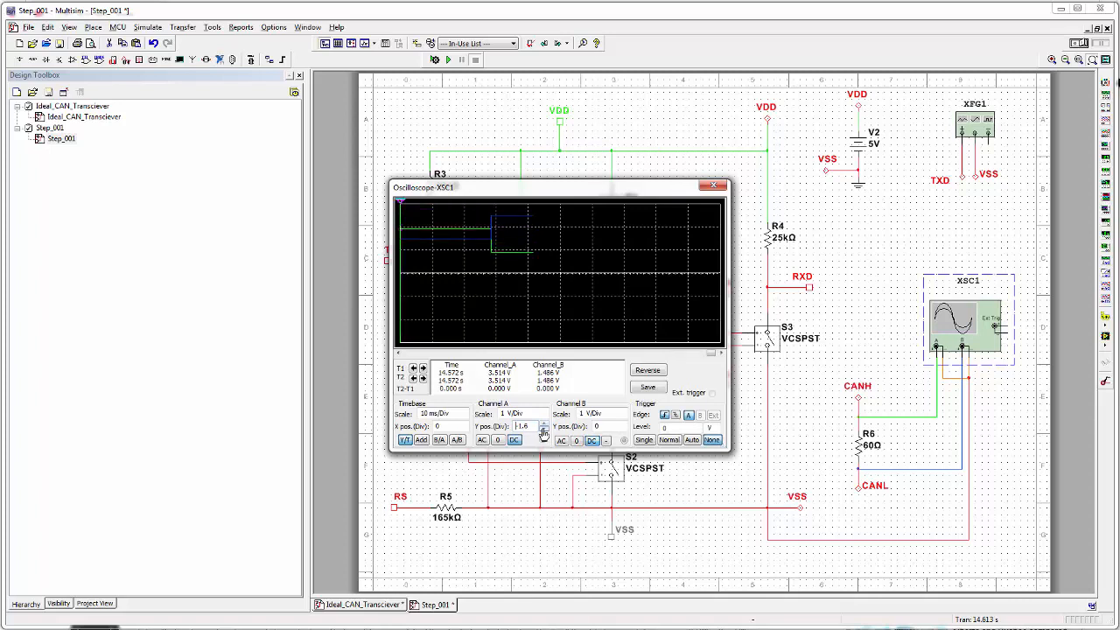
- Set channel B's vertical position to -1.8 divisions on the oscilloscope
click(621, 423)
click(621, 424)
click(621, 423)
click(621, 423)
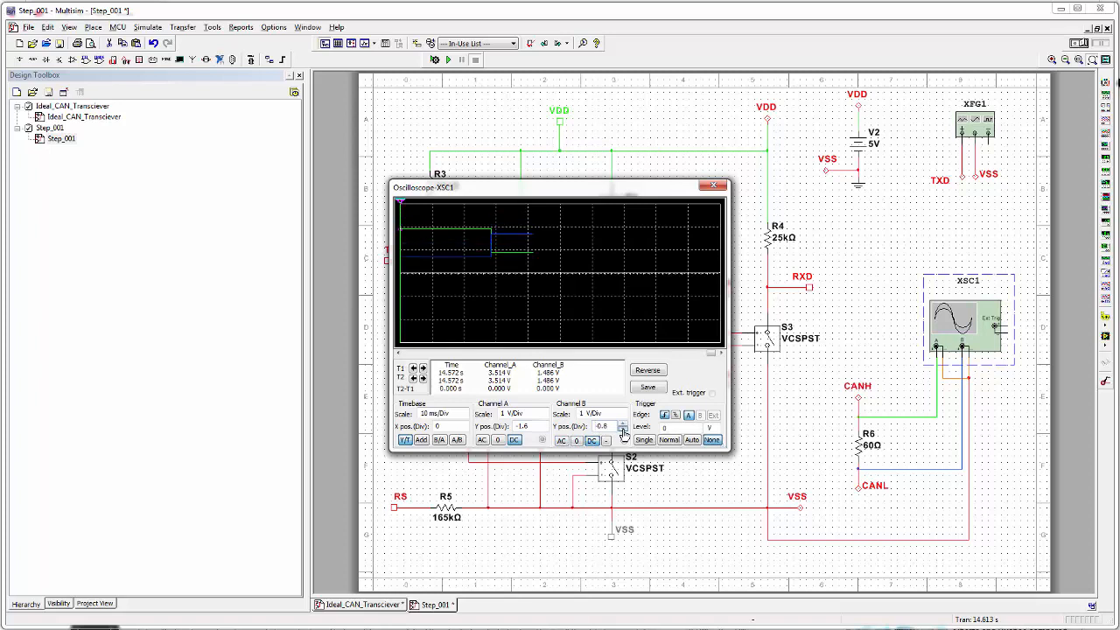
click(621, 423)
click(621, 424)
click(623, 432)
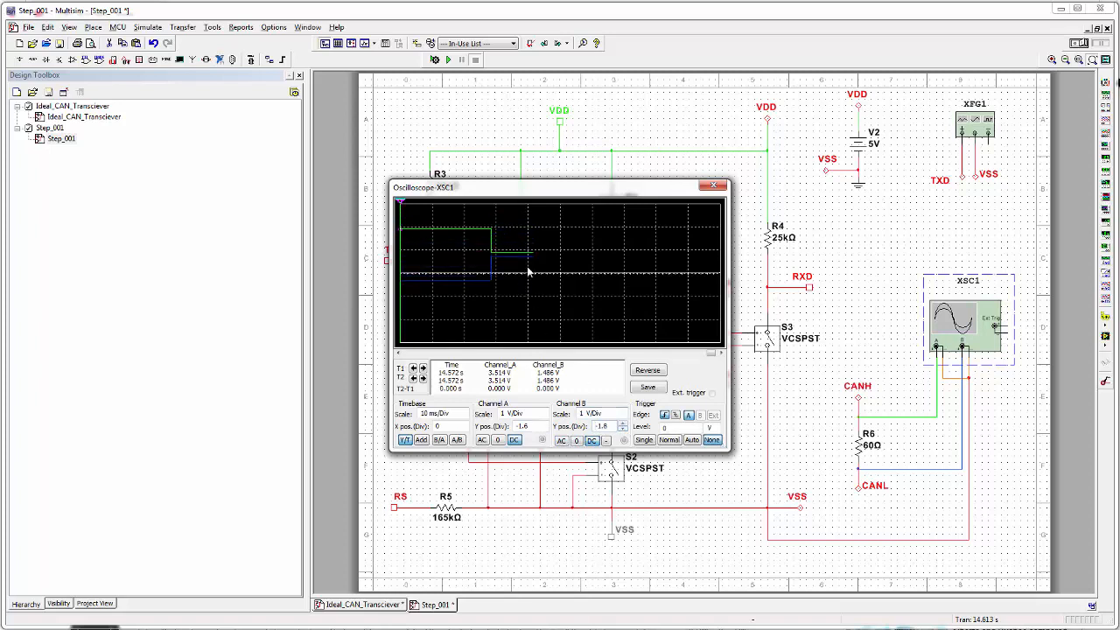
- Run the simulation and capture the traces with a single trigger at a 3 V level and a 20 ms/Div timebase
click(1085, 45)
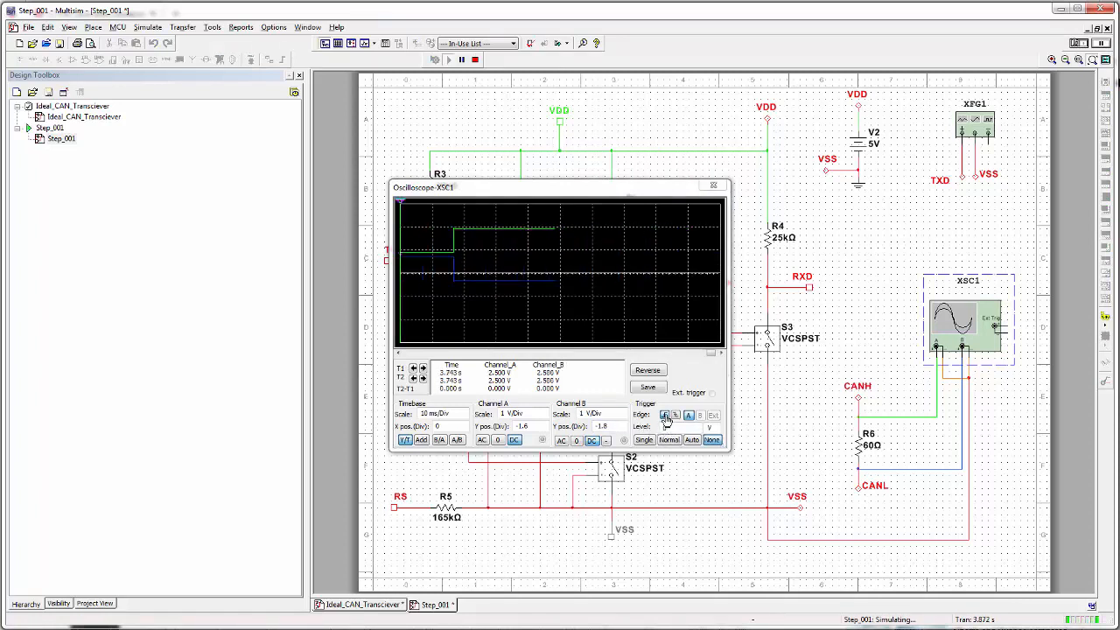
click(696, 428)
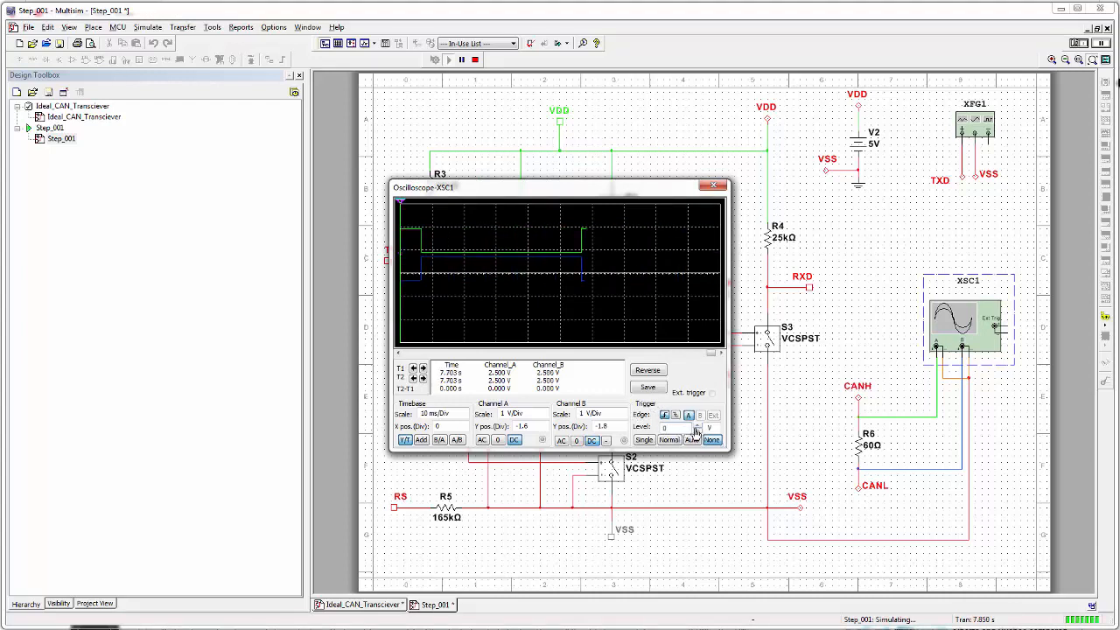
double_click(697, 425)
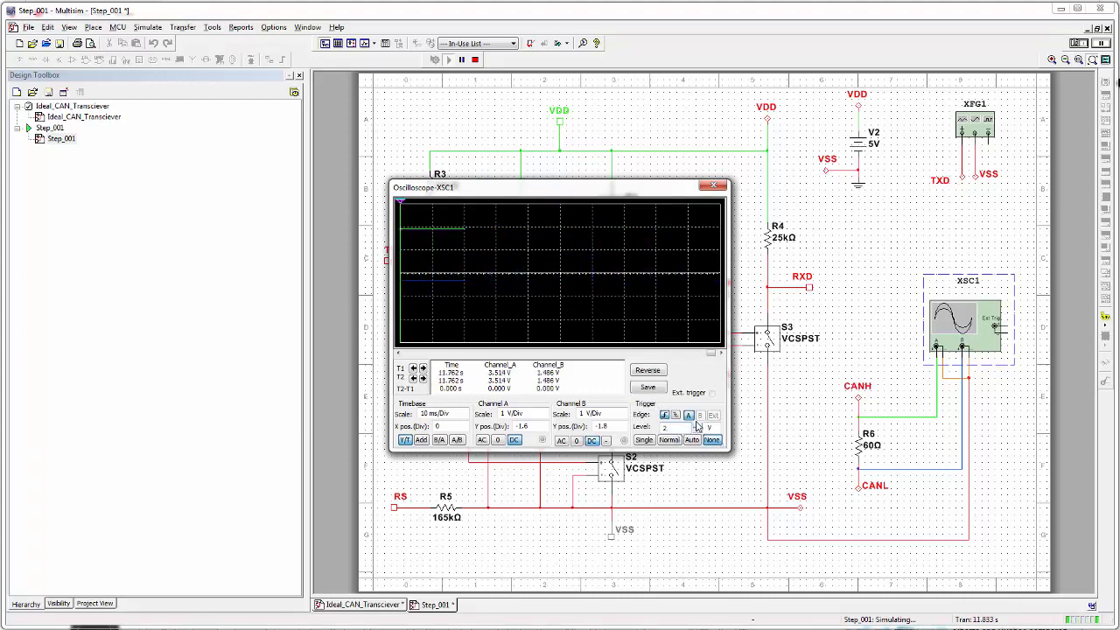
click(697, 426)
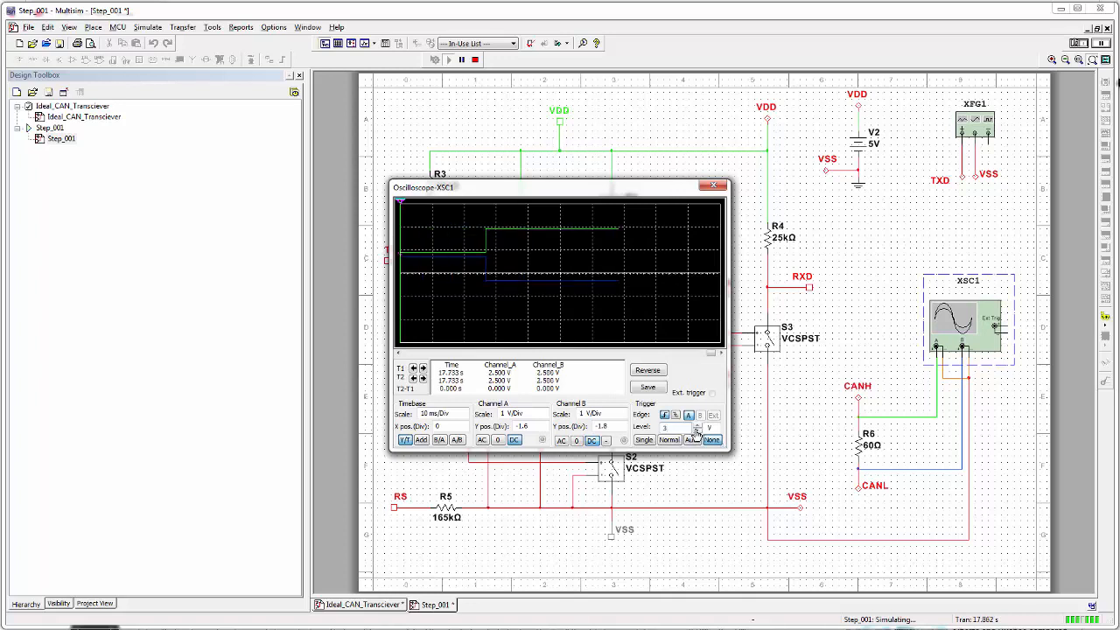
click(645, 441)
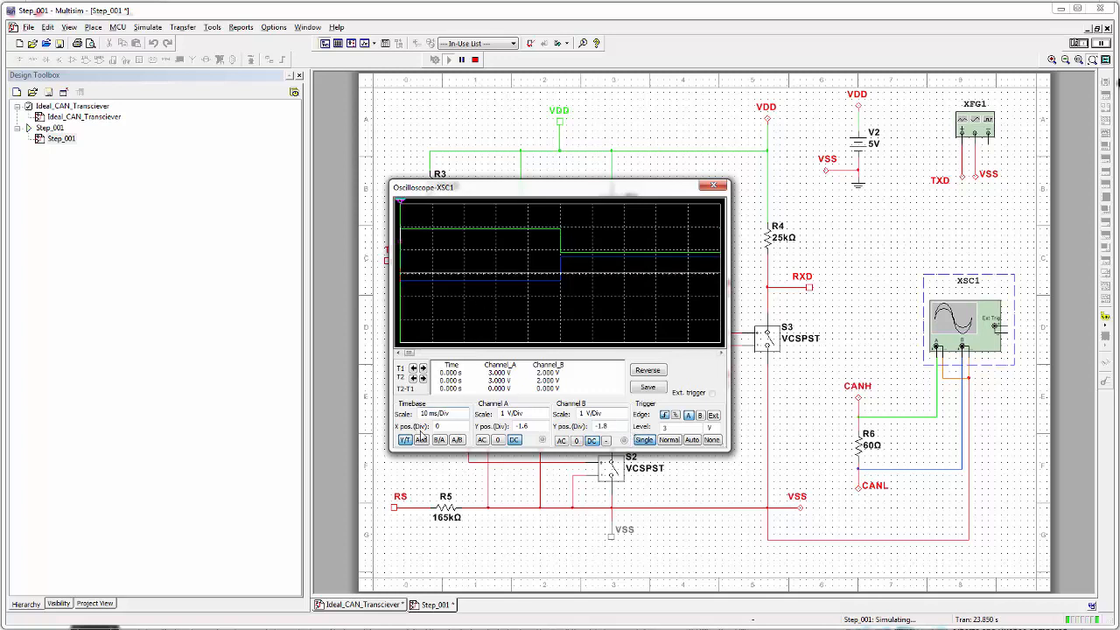
click(457, 415)
click(464, 412)
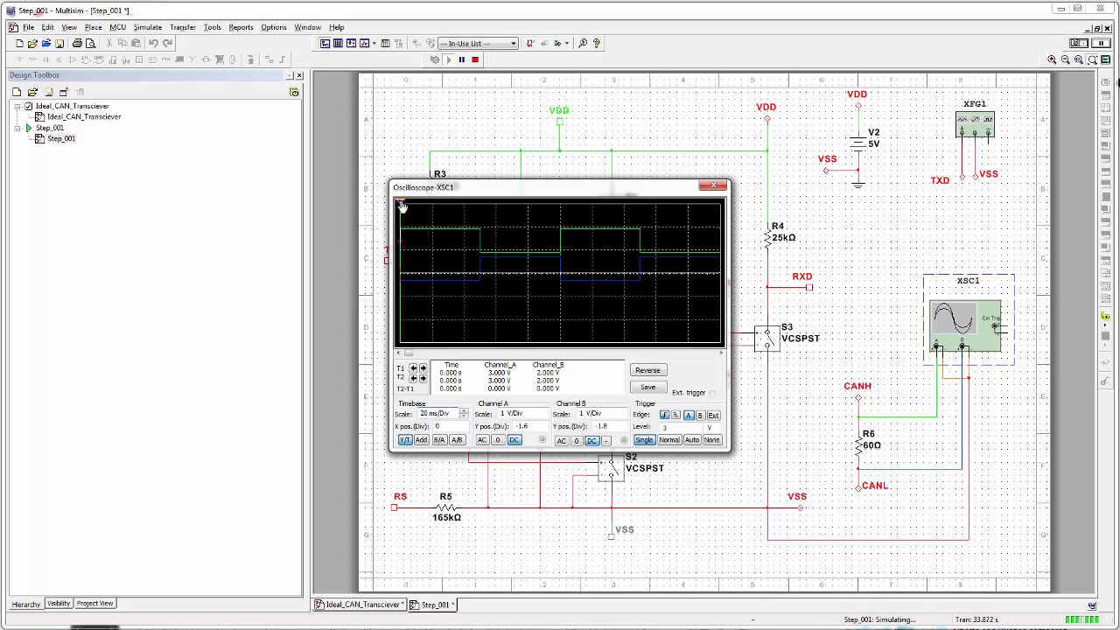
- Measure the CANH and CANL voltages in both signal phases with the oscilloscope's two cursors, and stop the simulation
drag(402, 205, 526, 220)
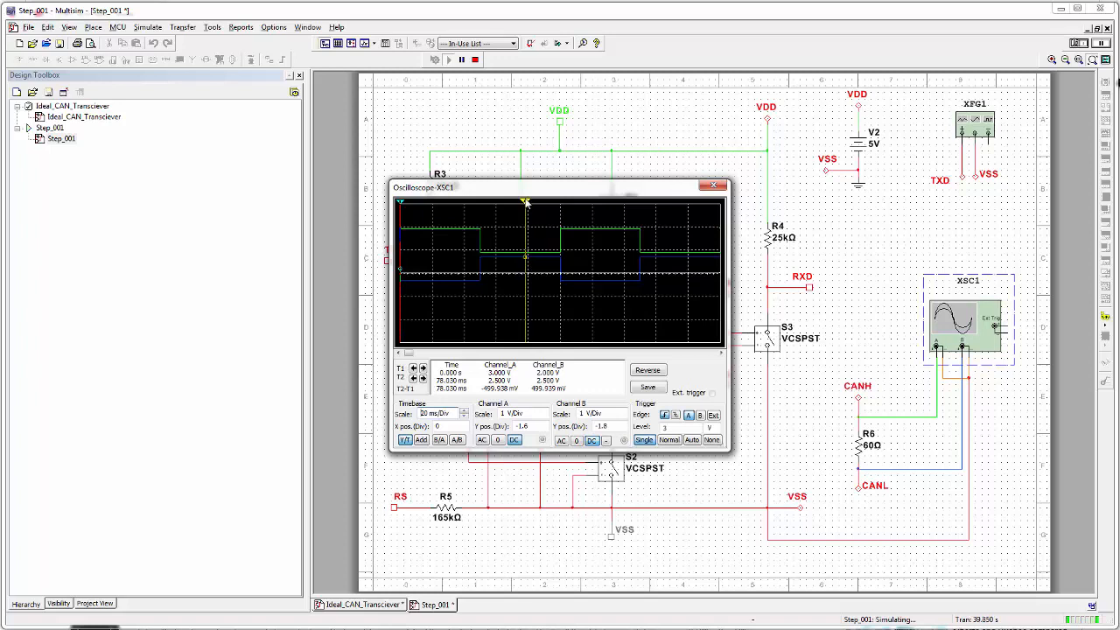
drag(525, 205, 588, 215)
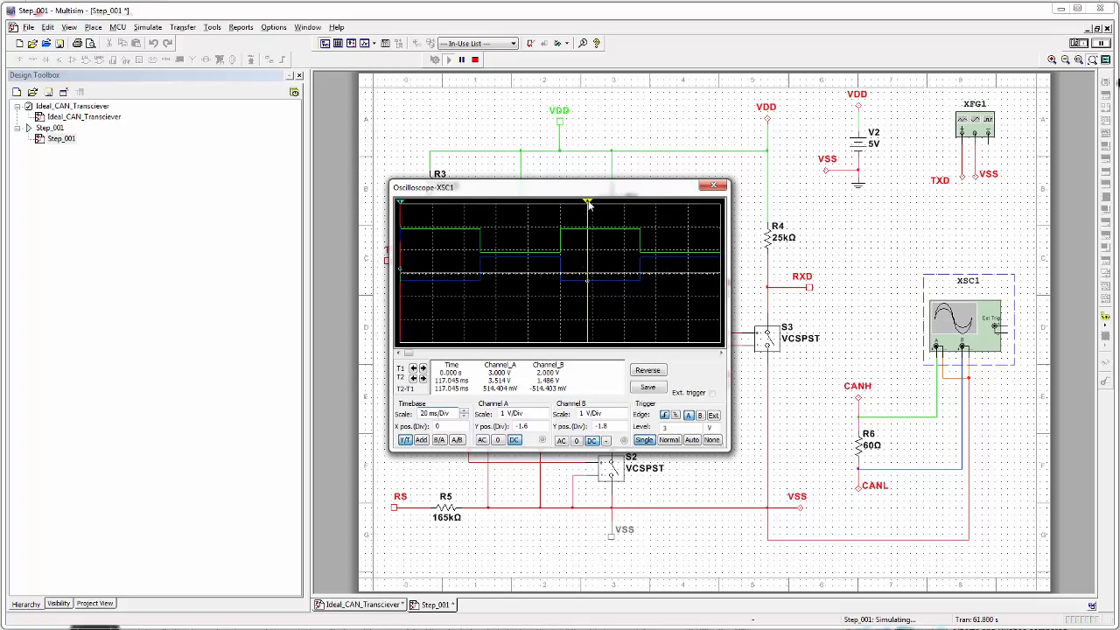
drag(589, 205, 651, 214)
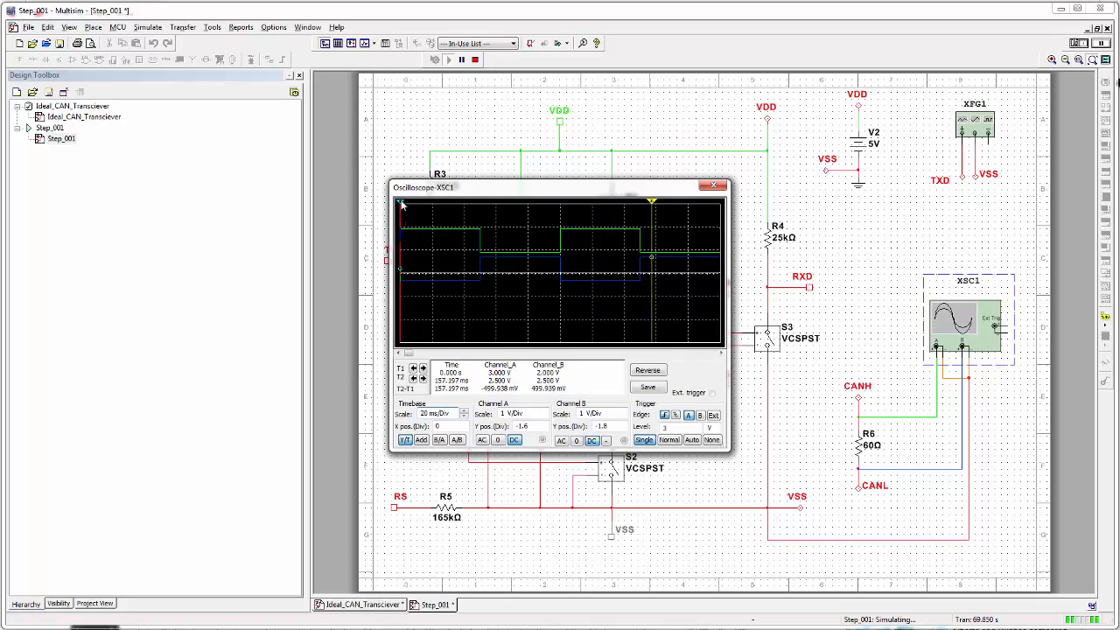
drag(401, 203, 458, 217)
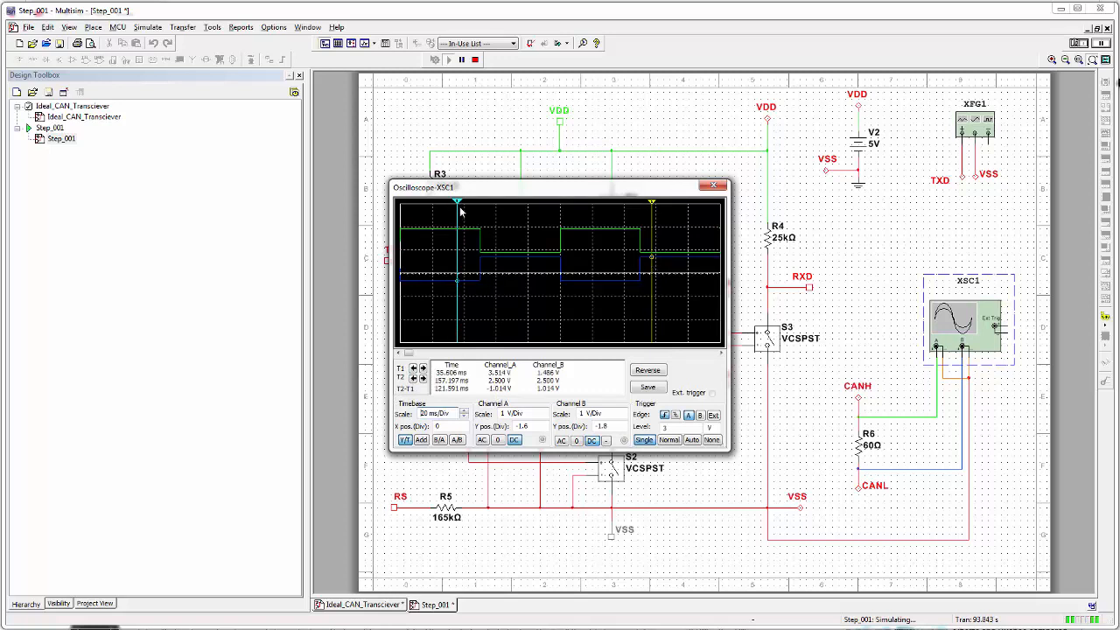
drag(461, 211, 500, 212)
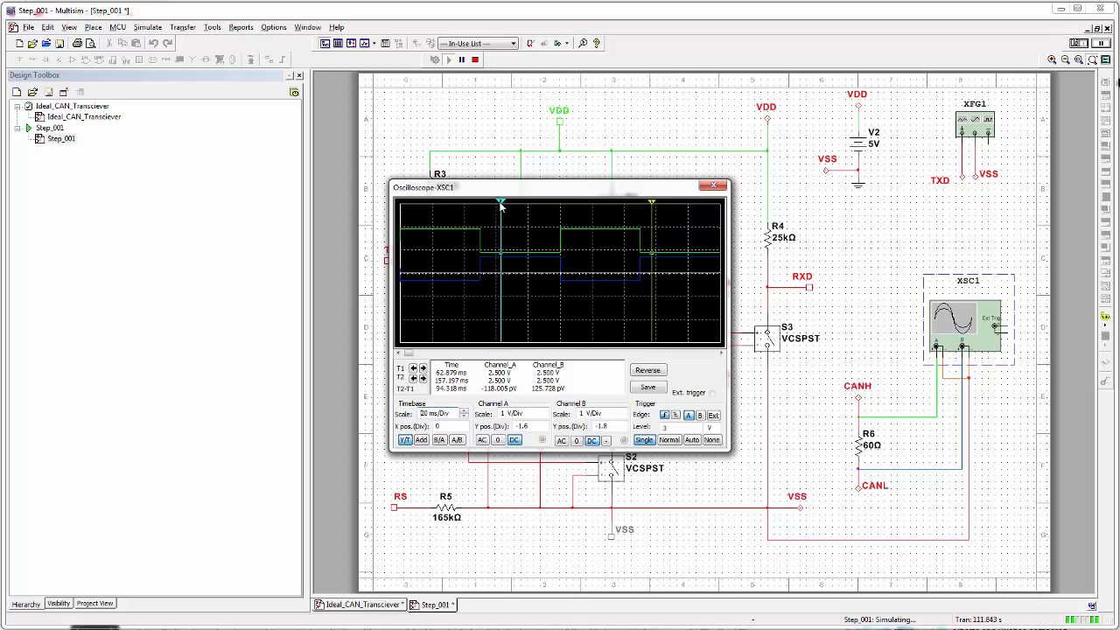
drag(504, 204, 458, 207)
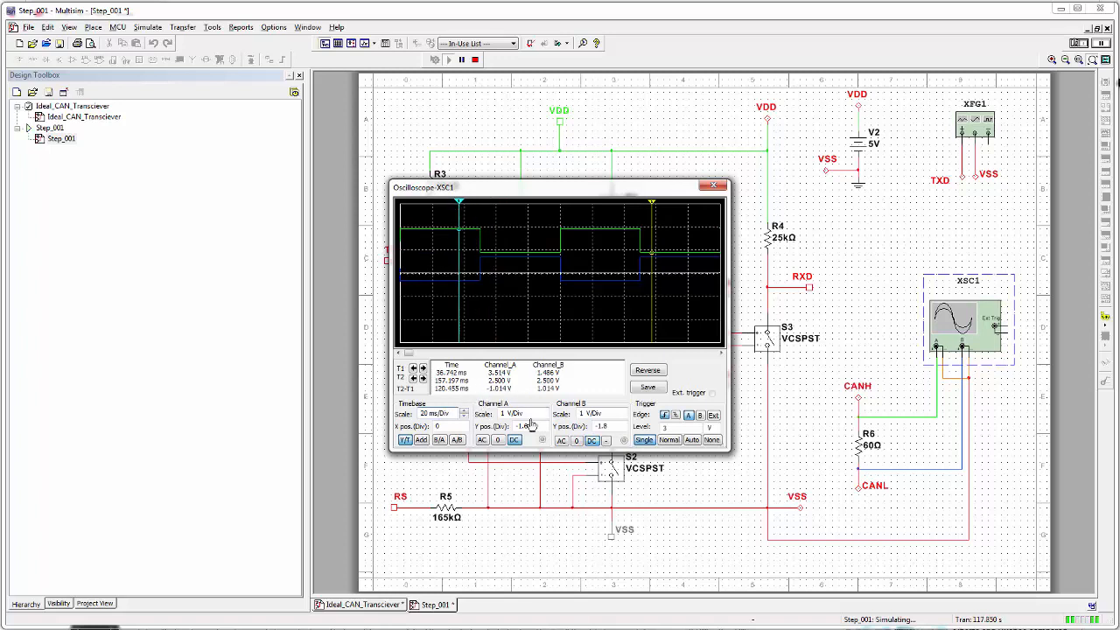
click(1077, 44)
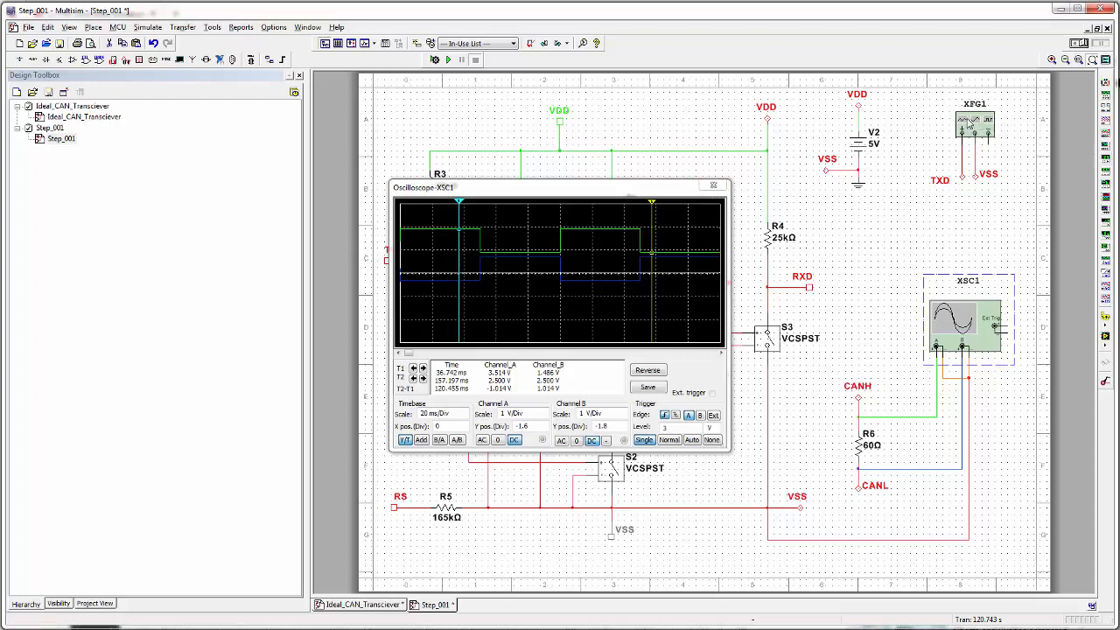
- Set the frequency of function generator XFG1 to 100000 Hz
double_click(969, 130)
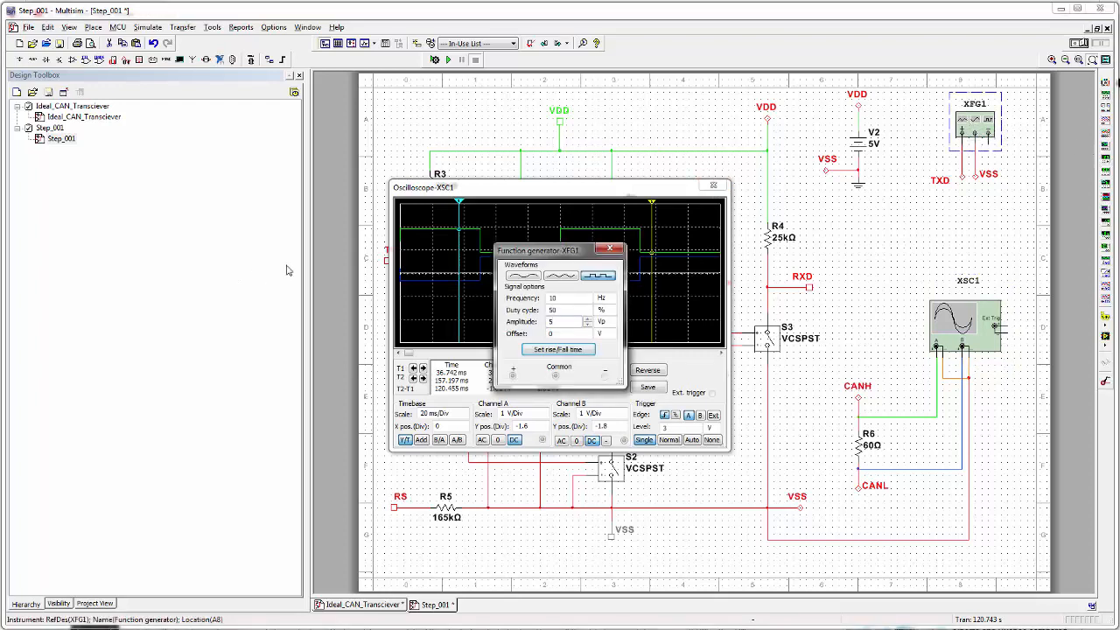
click(573, 299)
text(0000)
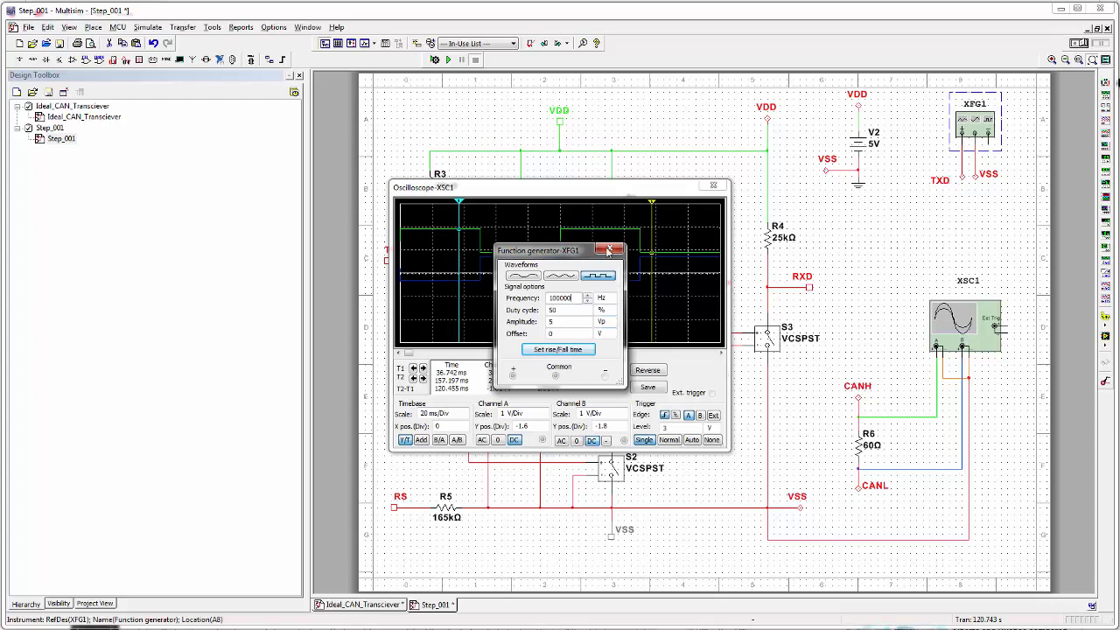
click(610, 248)
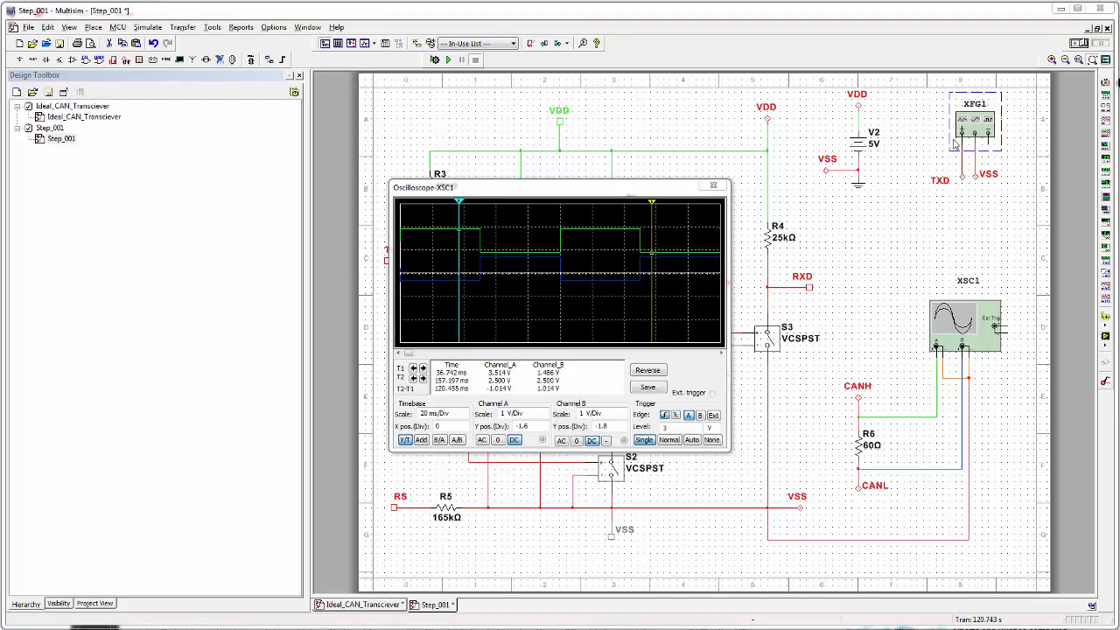
- Rerun the simulation and set the oscilloscope's timebase to 5 us/Div
click(1083, 45)
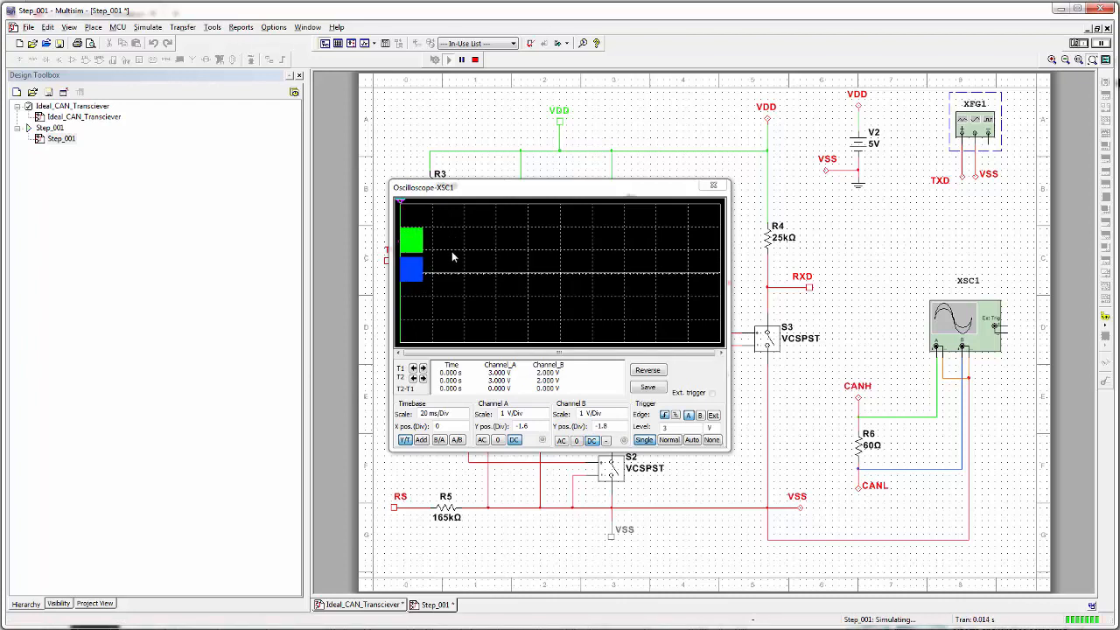
click(458, 416)
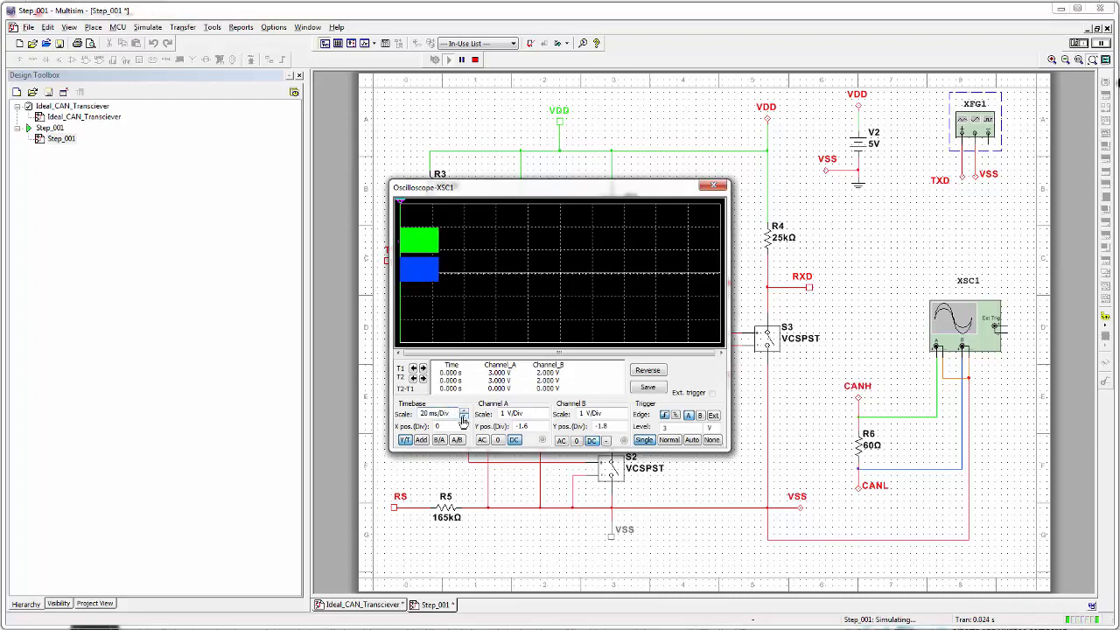
click(463, 419)
click(463, 419)
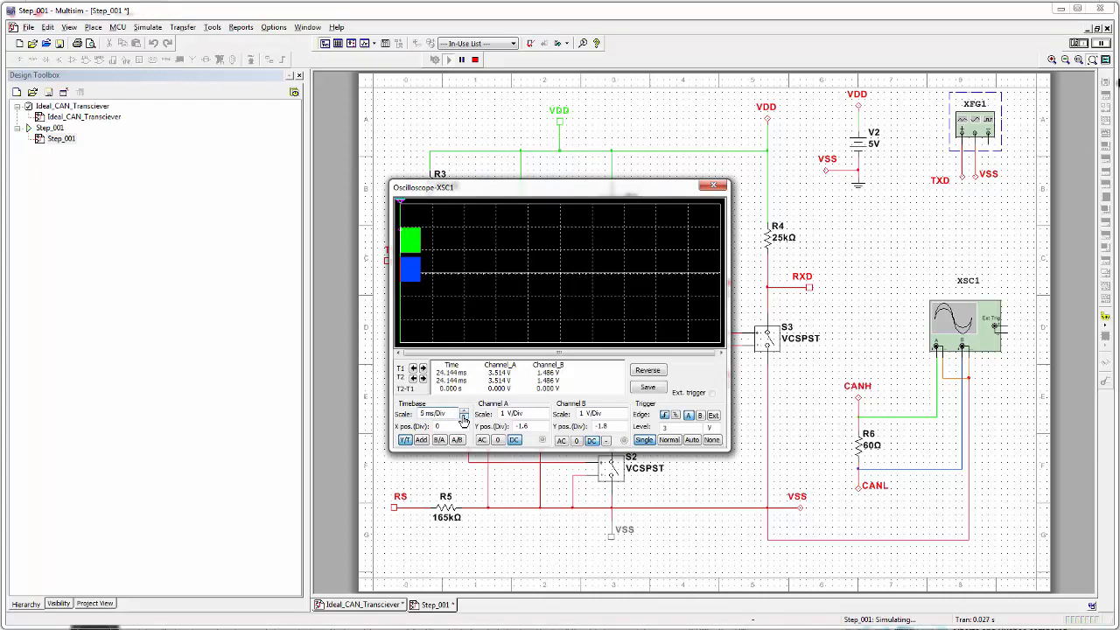
click(463, 419)
click(463, 419)
click(463, 419)
click(463, 419)
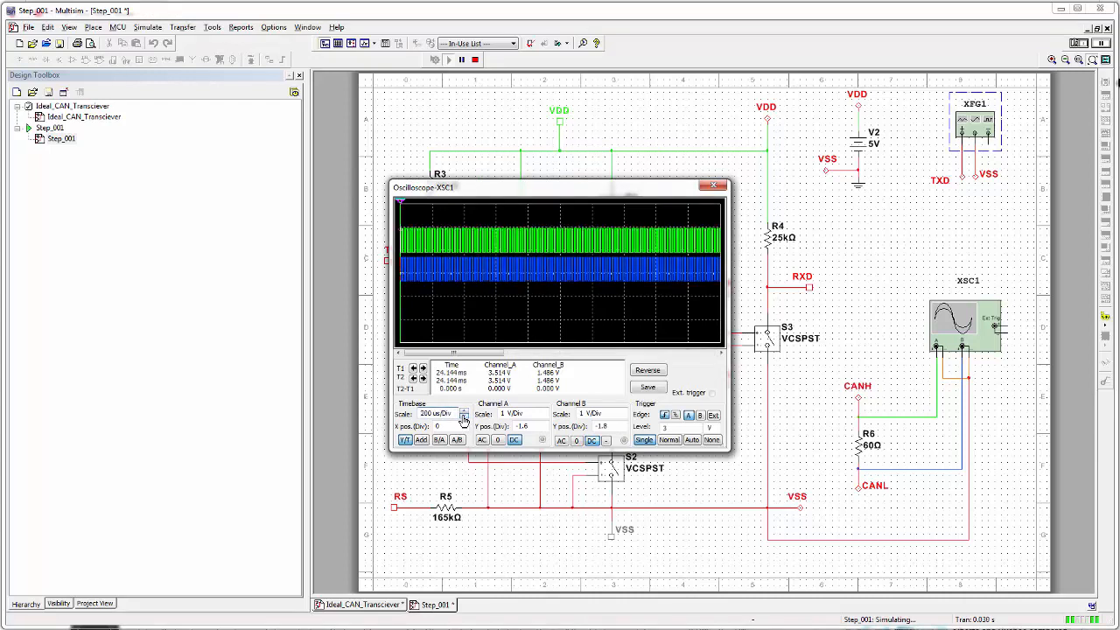
click(462, 419)
click(463, 419)
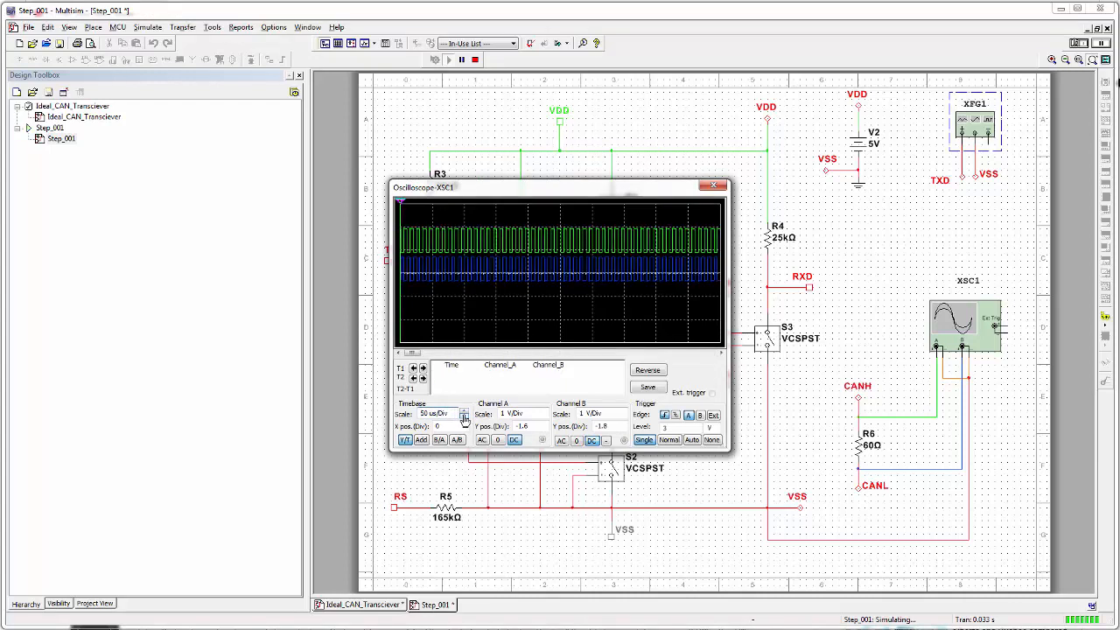
click(463, 418)
click(464, 418)
click(464, 418)
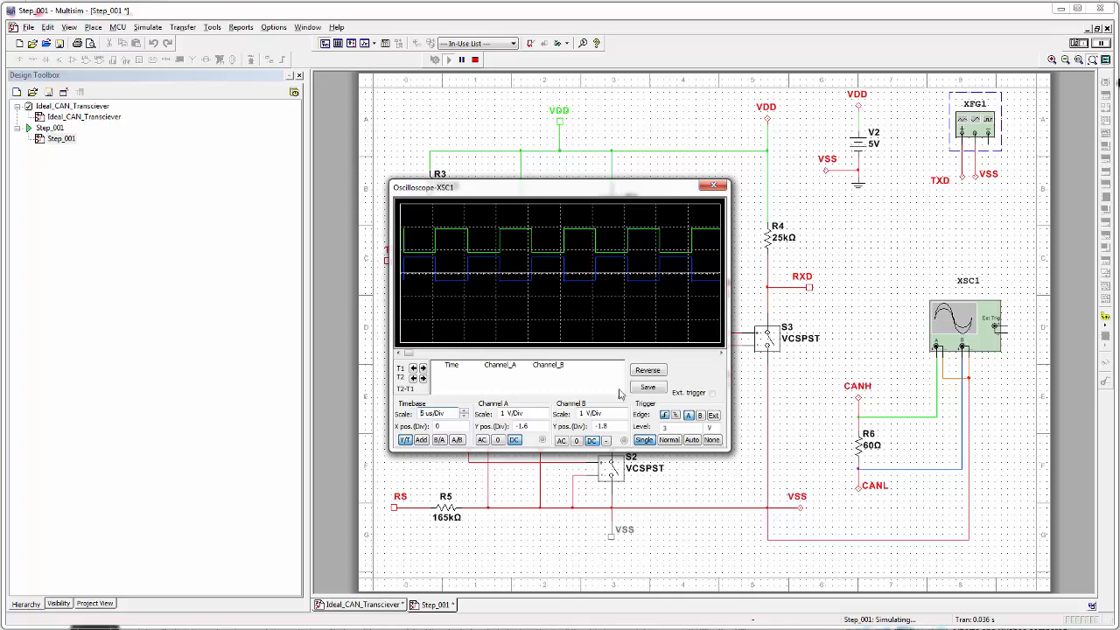
- Capture a fresh single sweep, stop the simulation, and measure the CANH and CANL voltages in both signal phases with the cursors
click(645, 441)
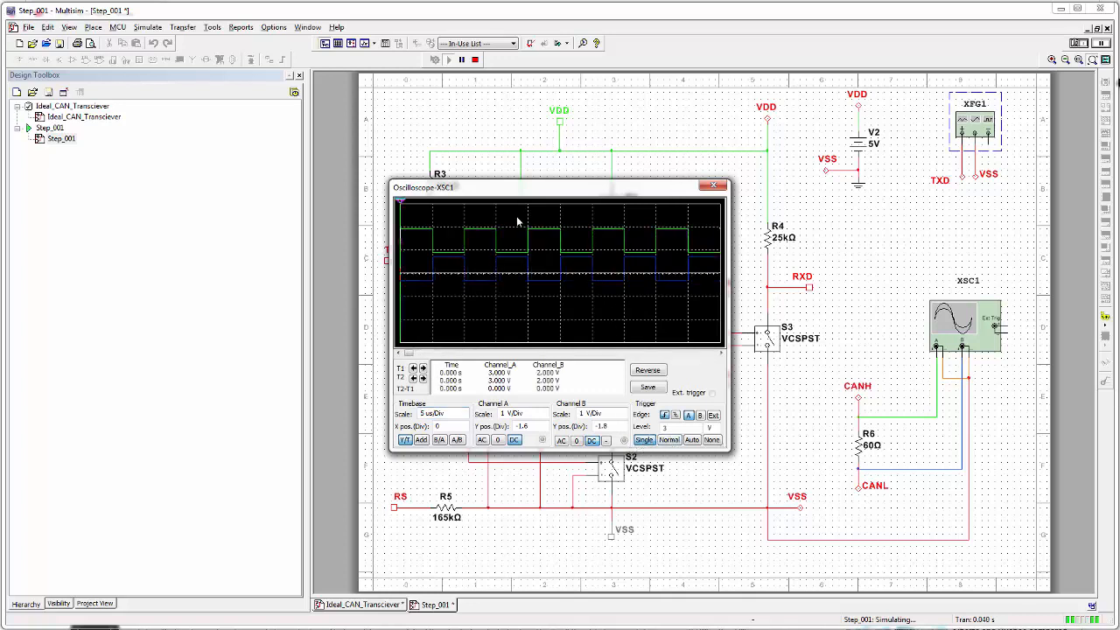
click(1078, 43)
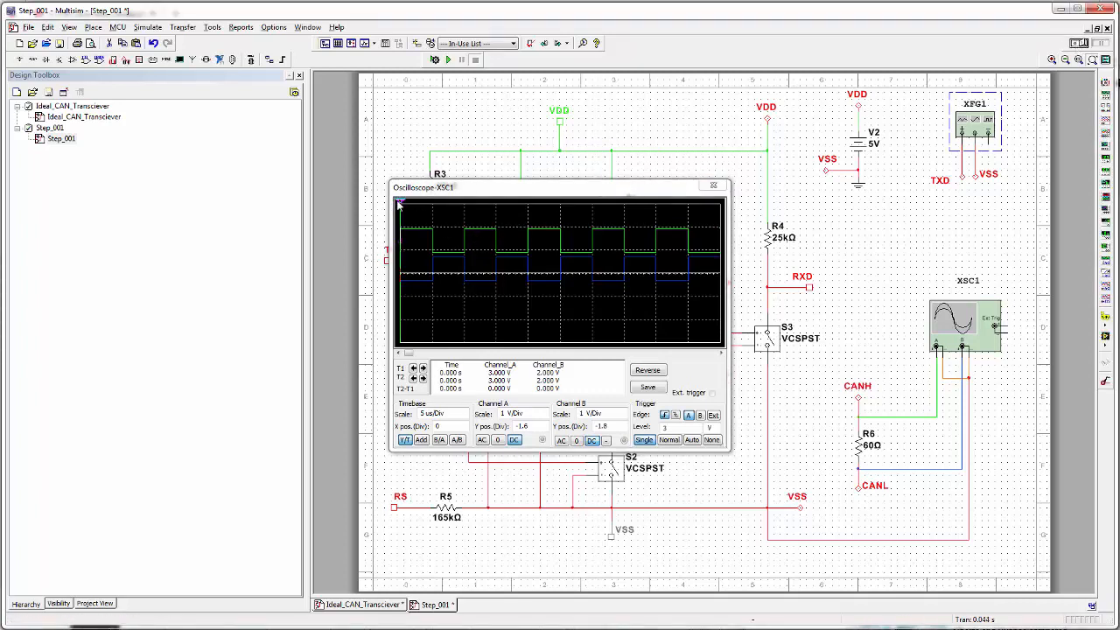
drag(402, 203, 547, 212)
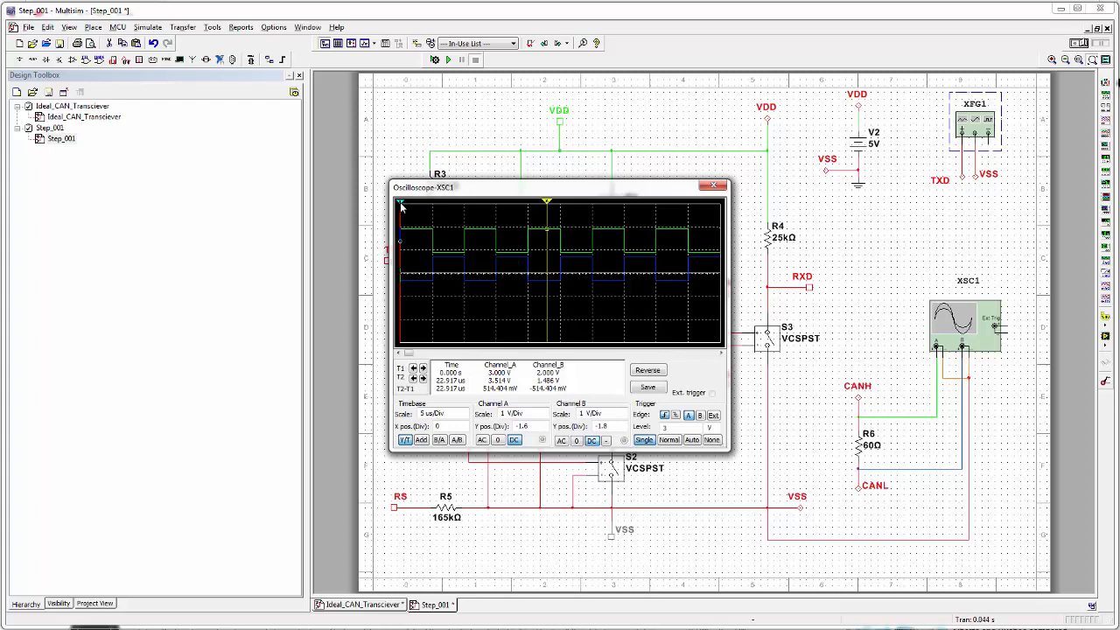
drag(402, 205, 512, 215)
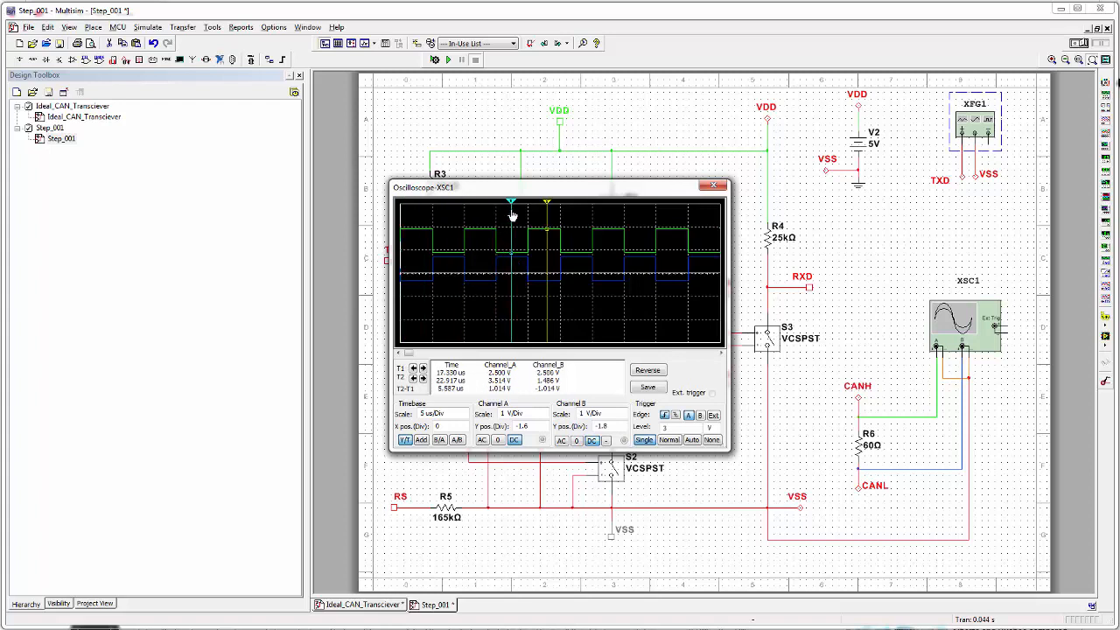